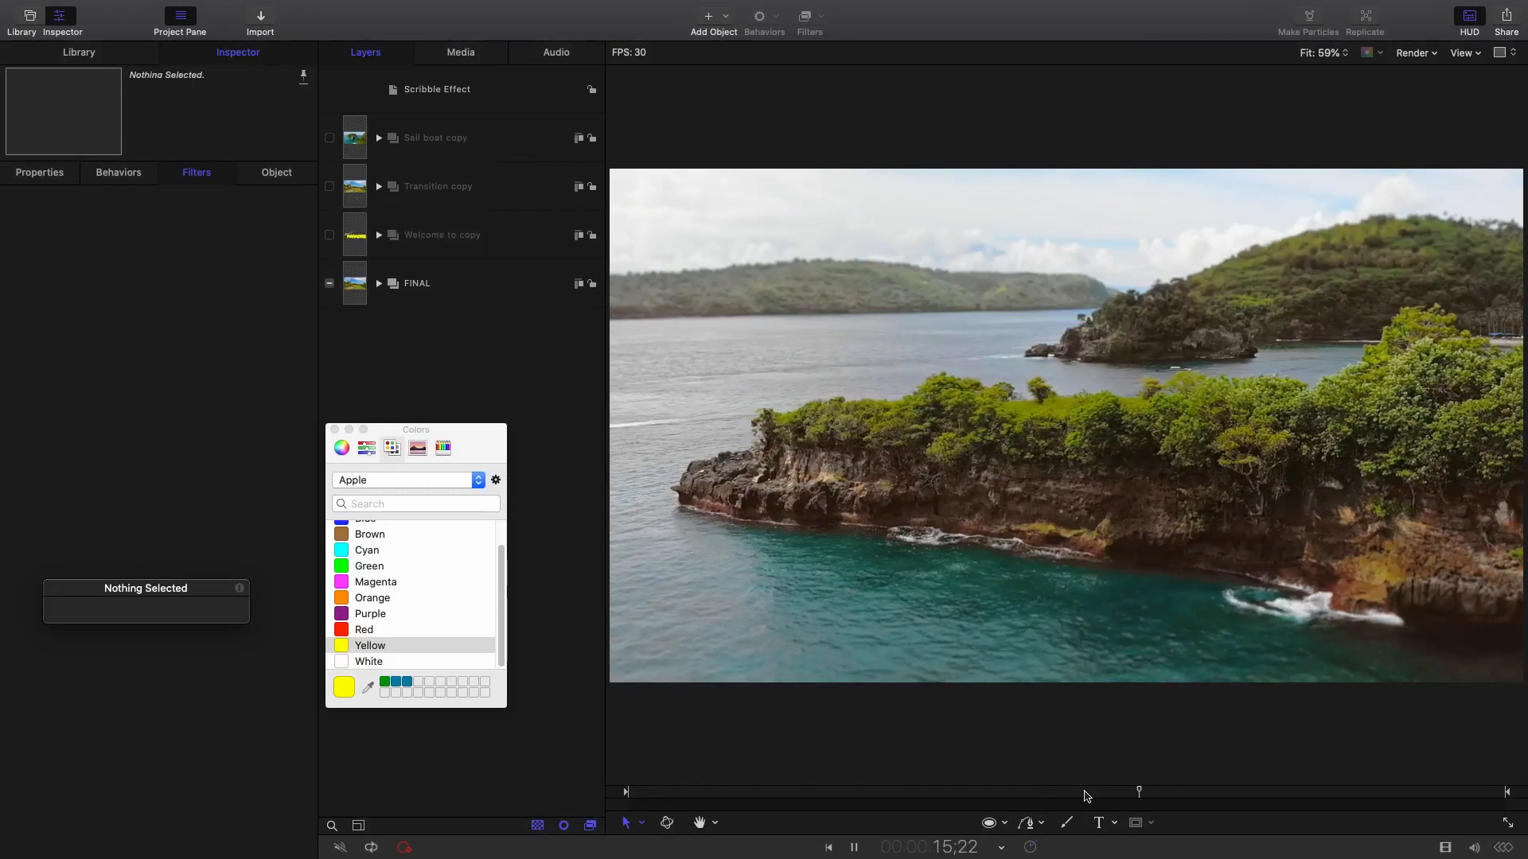
Stop playback, hide the FINAL group, and show the Transition copy and Welcome to copy groups.
{"action": "left_click", "coordinate": [1064, 792]}
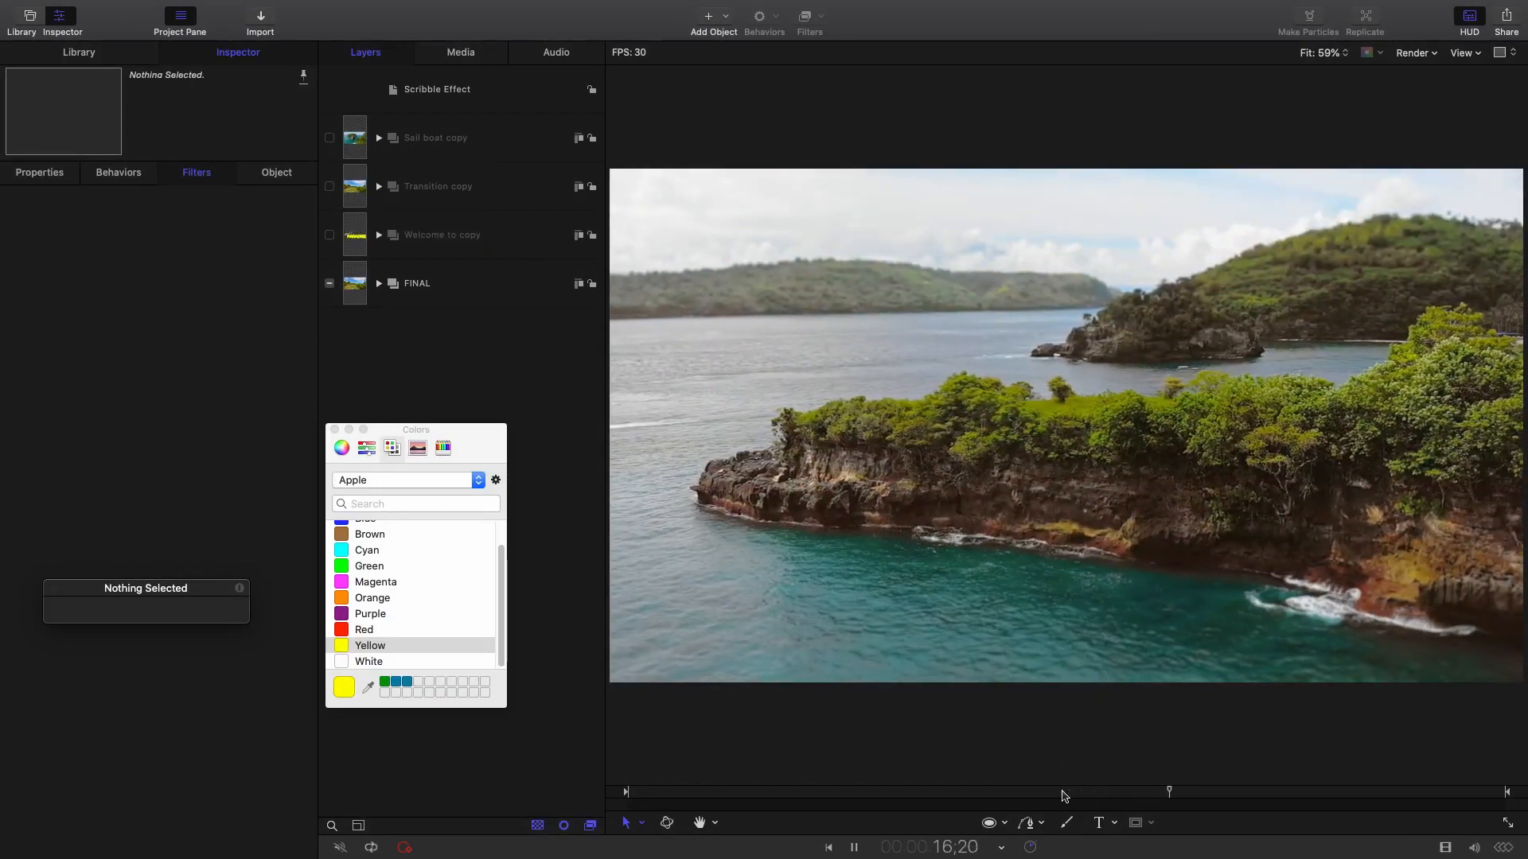
{"action": "key", "text": "space"}
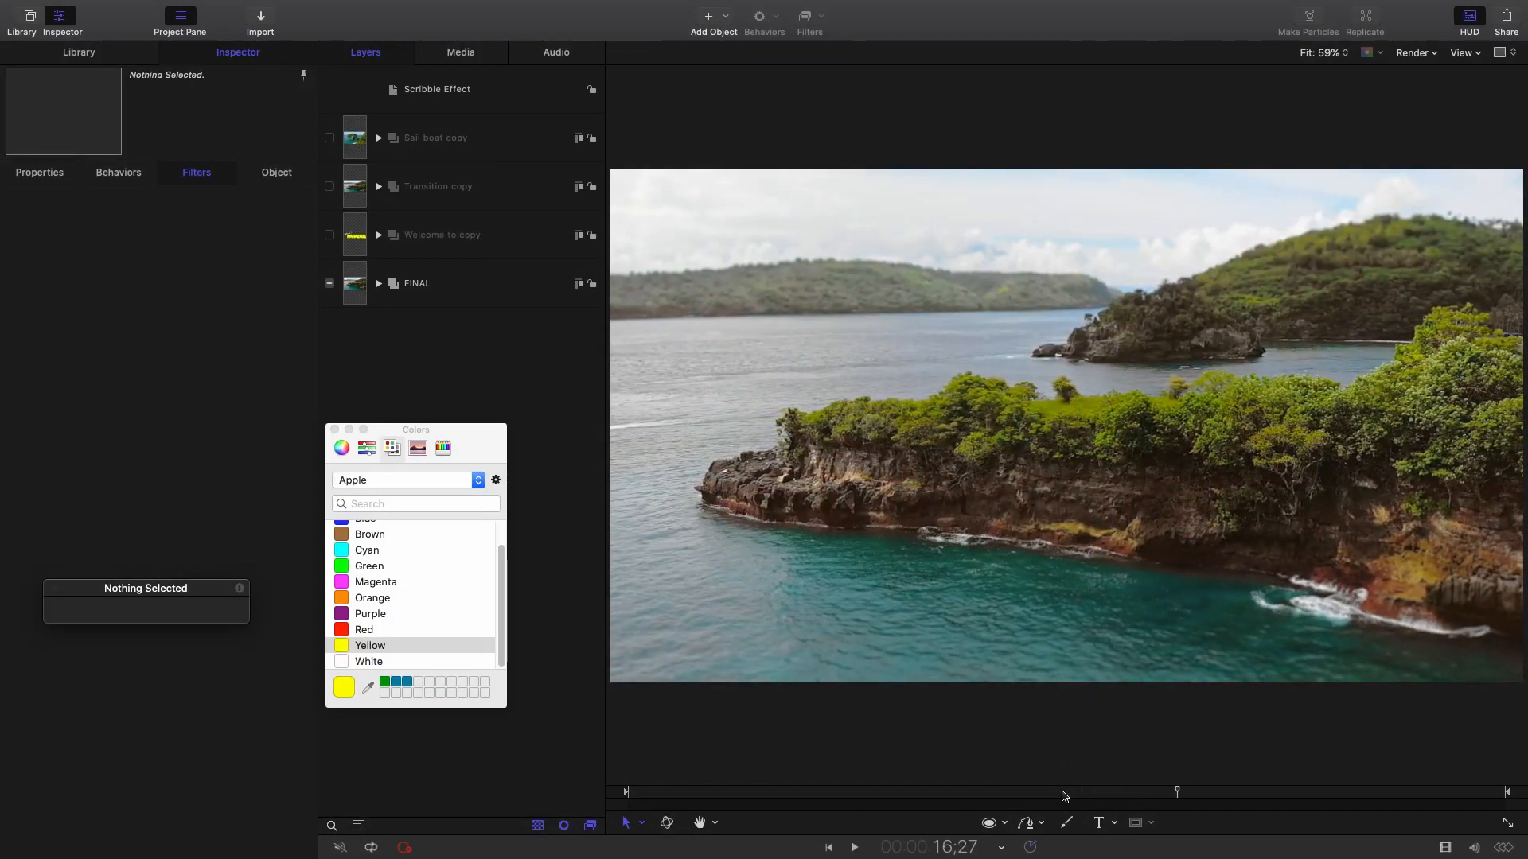
{"action": "left_click", "coordinate": [328, 283]}
{"action": "left_click", "coordinate": [329, 187]}
{"action": "left_click", "coordinate": [331, 234]}
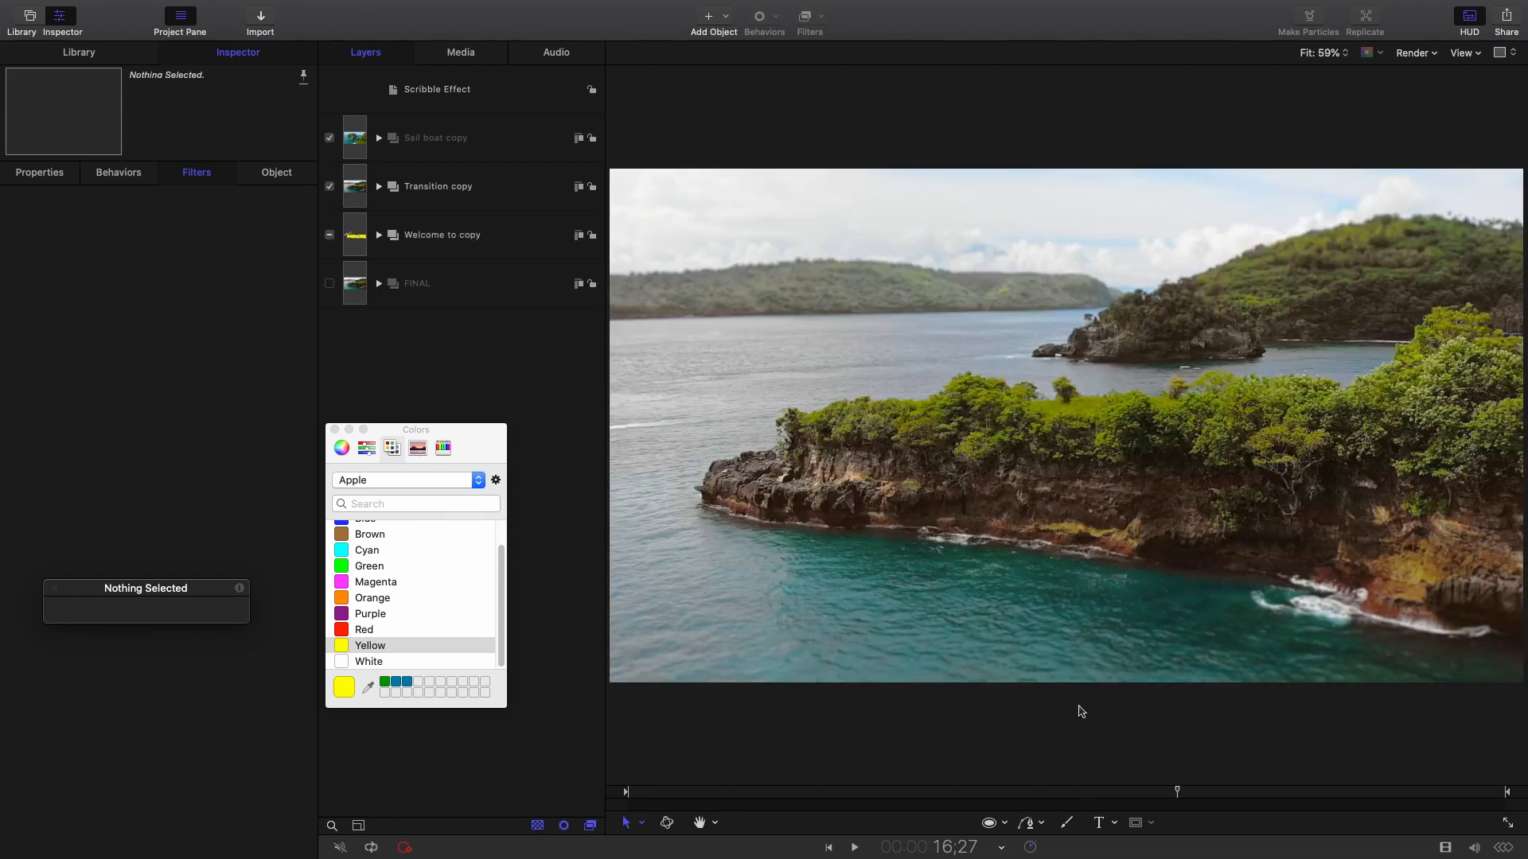
Scrub the playhead to the grassy field shot at about 14;18.
{"action": "left_click_drag", "start_coordinate": [1017, 792], "coordinate": [1106, 795]}
{"action": "key", "text": "Left"}
{"action": "key", "text": "Left"}
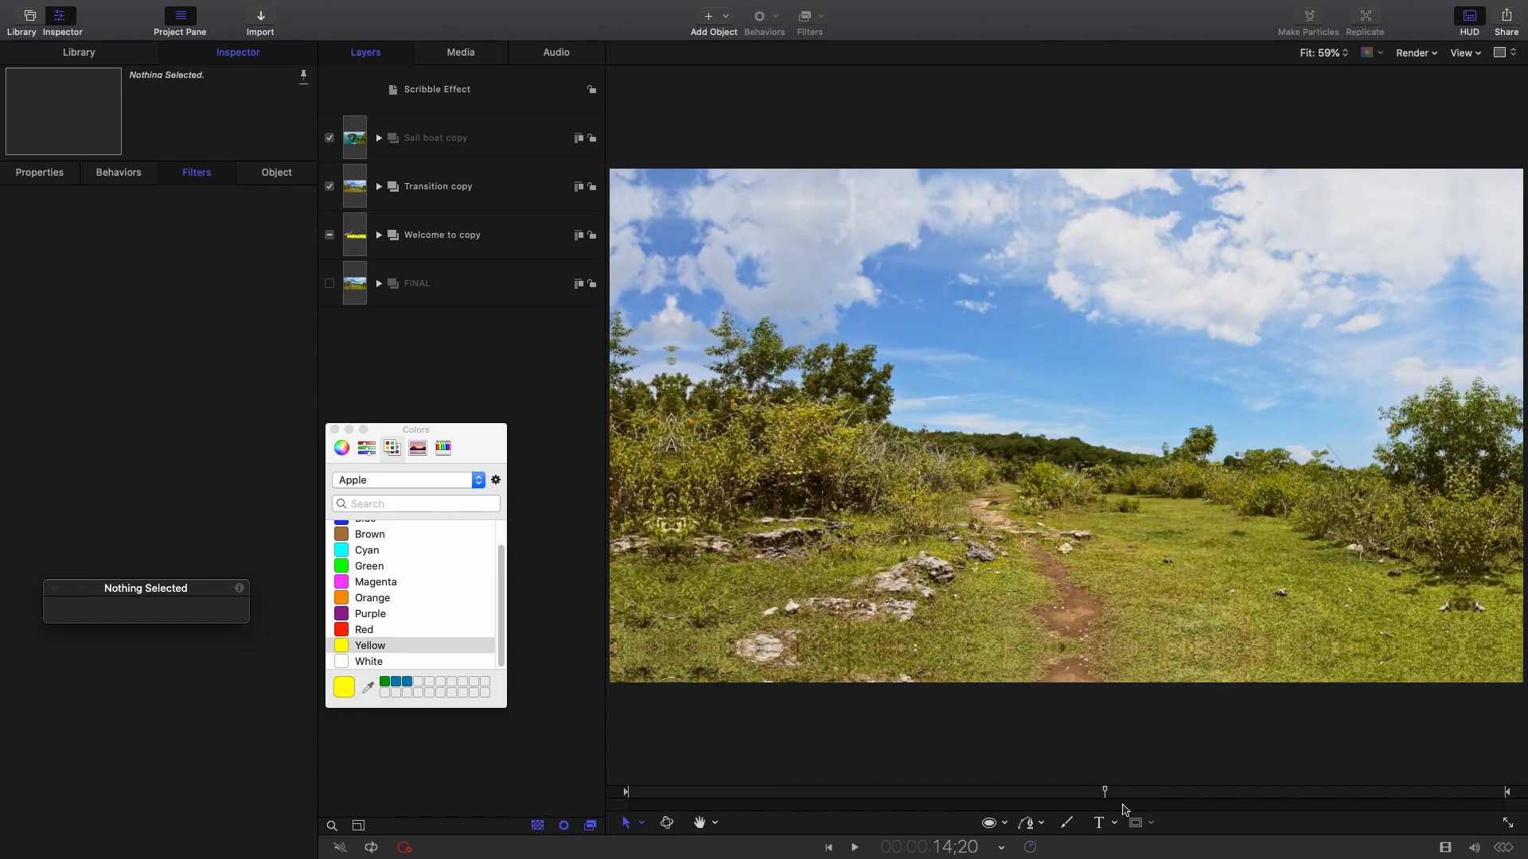
{"action": "key", "text": "Left"}
{"action": "key", "text": "Left"}
{"action": "key", "text": "Left"}
{"action": "key", "text": "Left"}
{"action": "key", "text": "Left"}
{"action": "key", "text": "Left"}
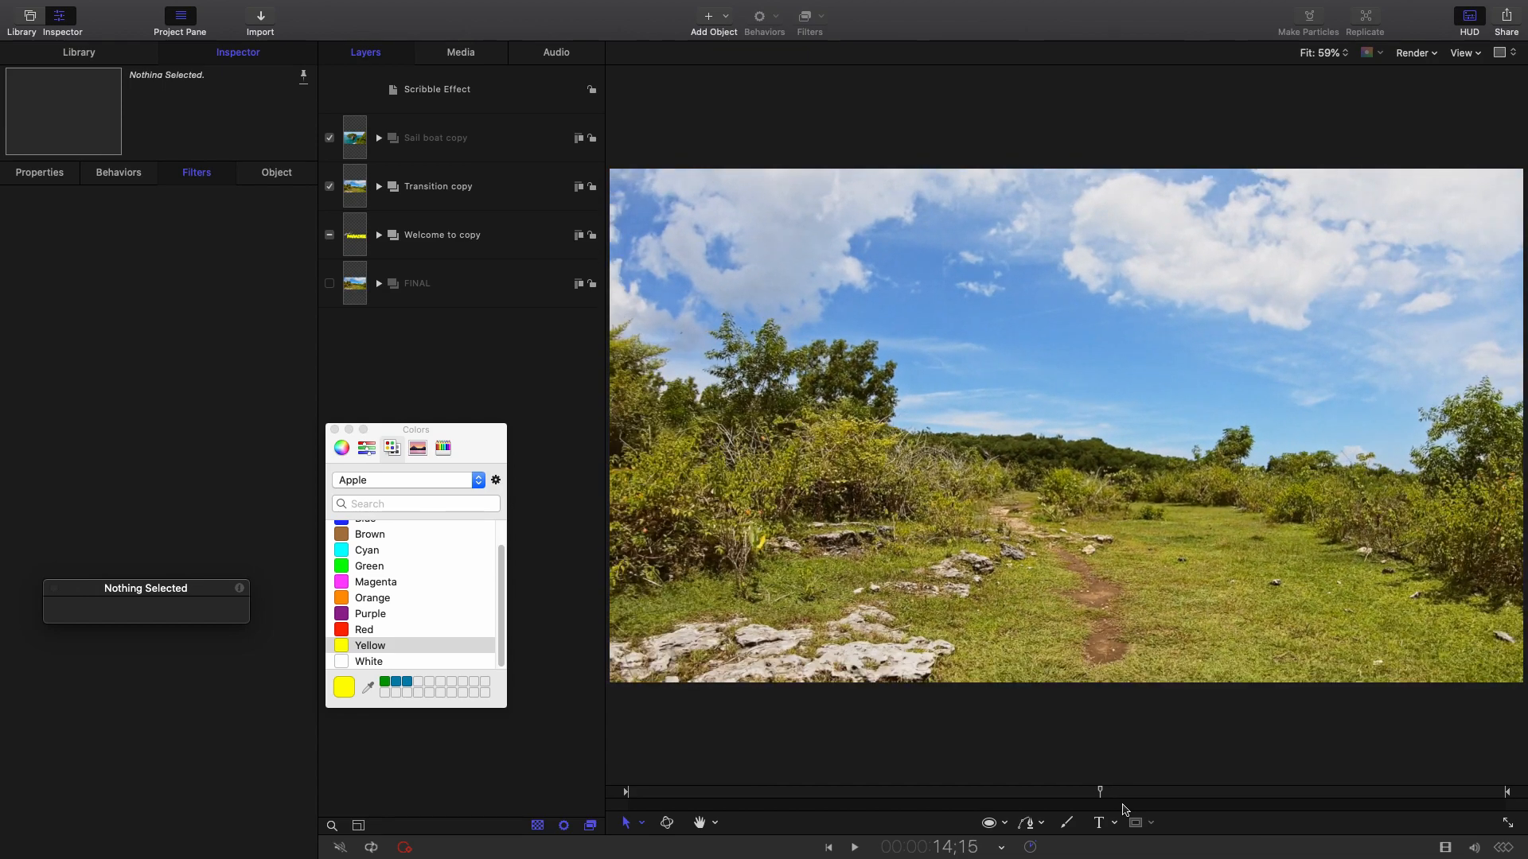
{"action": "key", "text": "Right"}
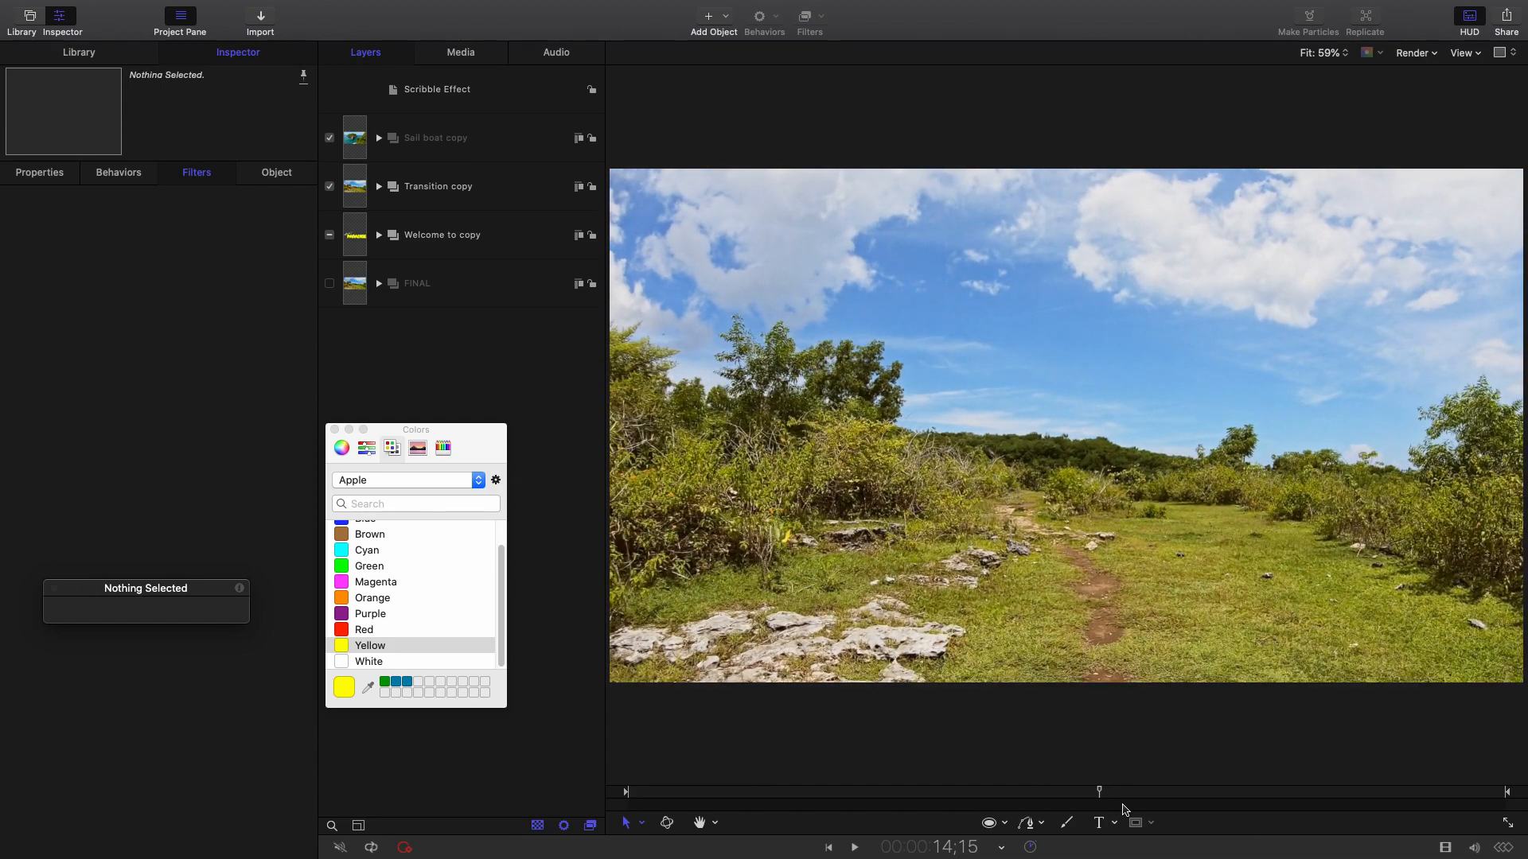
{"action": "key", "text": "Right"}
{"action": "key", "text": "Right"}
{"action": "key", "text": "Right"}
{"action": "key", "text": "Right"}
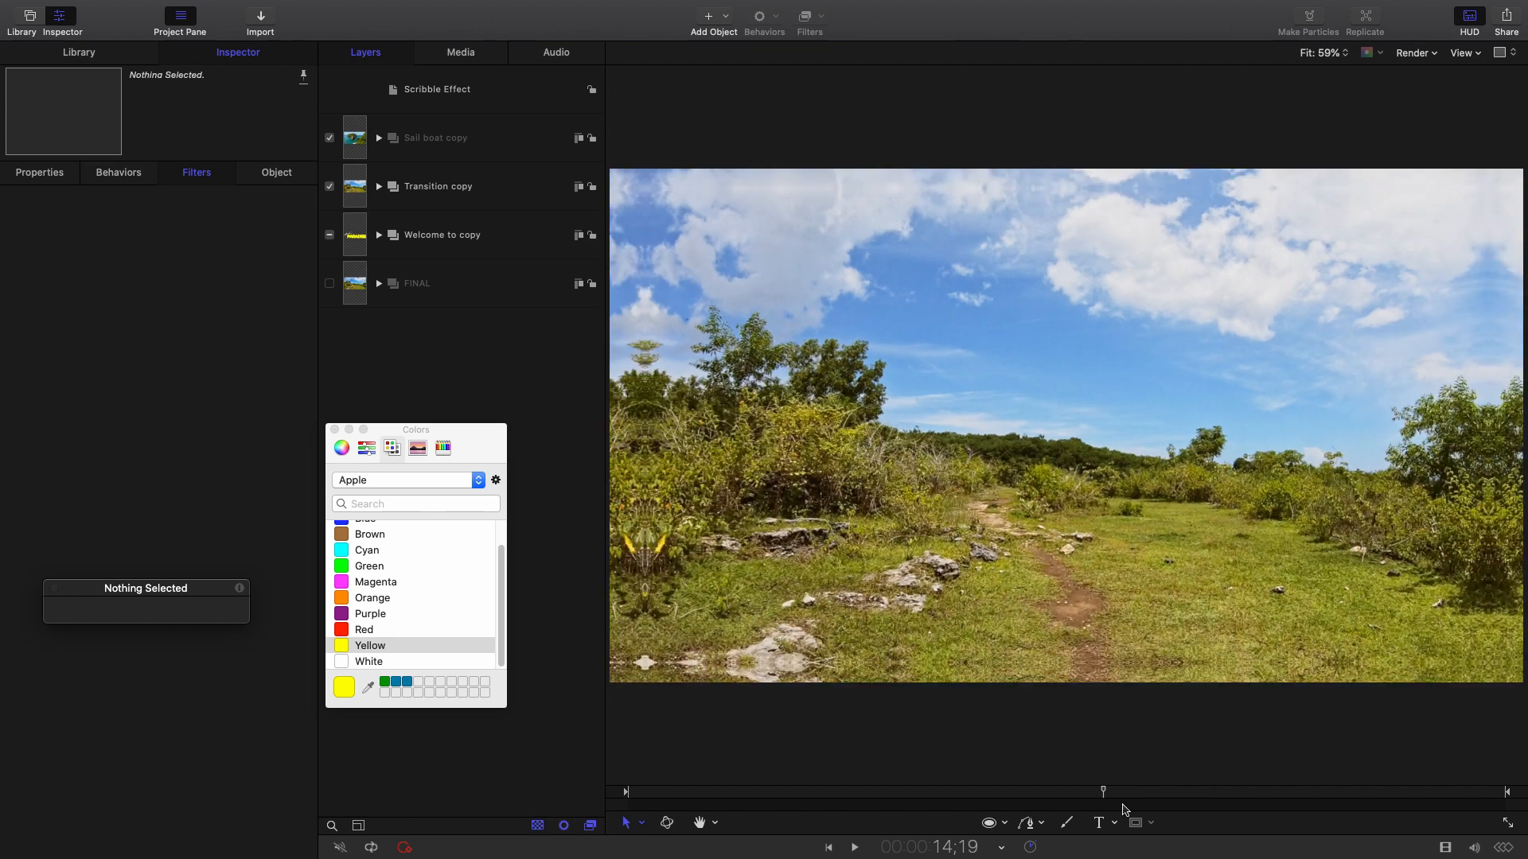
{"action": "key", "text": "Left"}
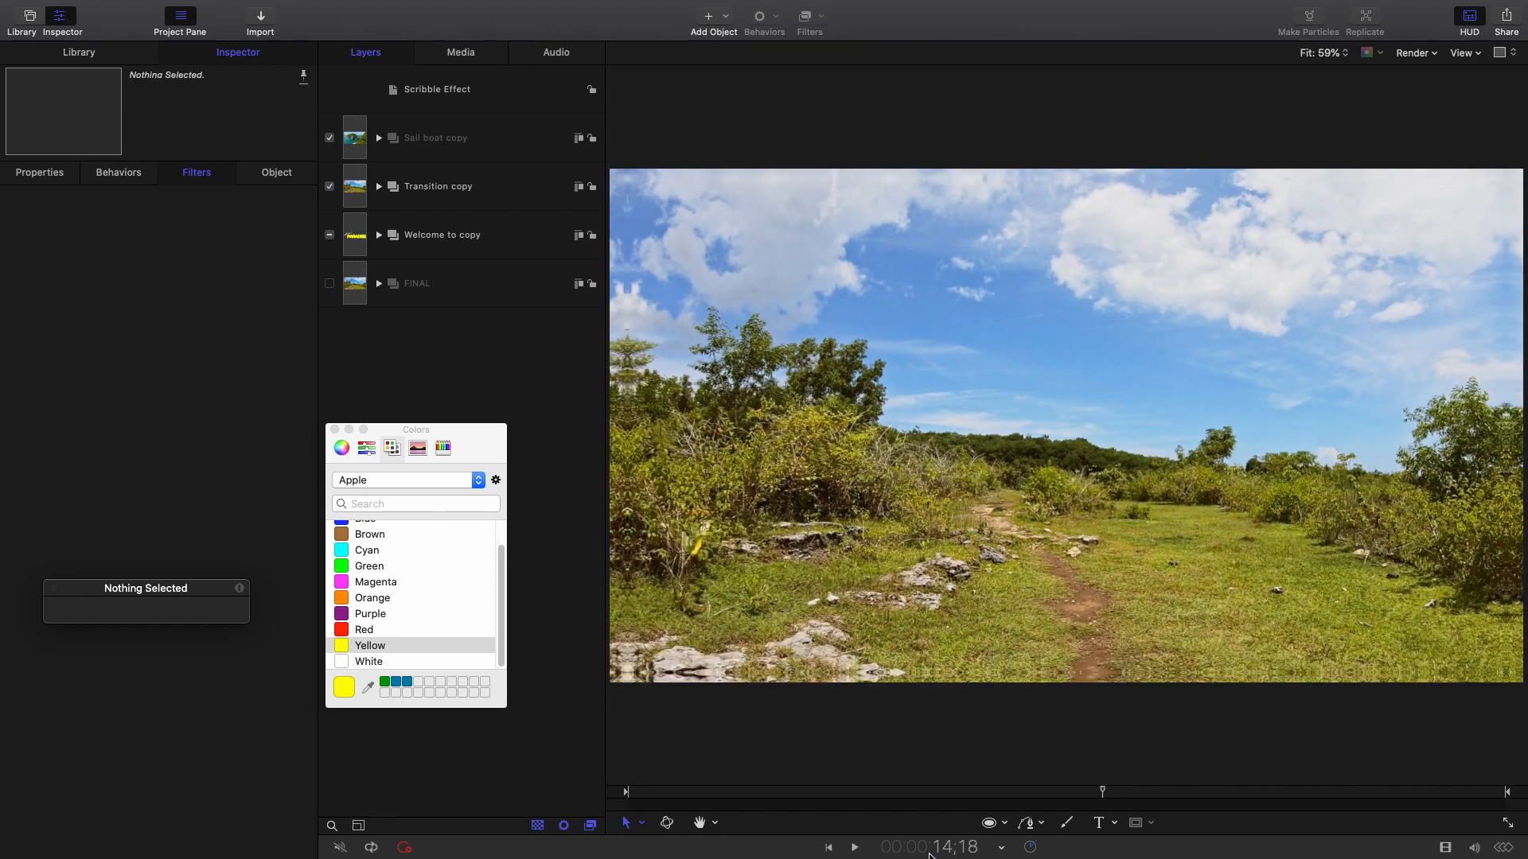
Select the Transition copy group and expand it to show its contents.
{"action": "left_click", "coordinate": [493, 197]}
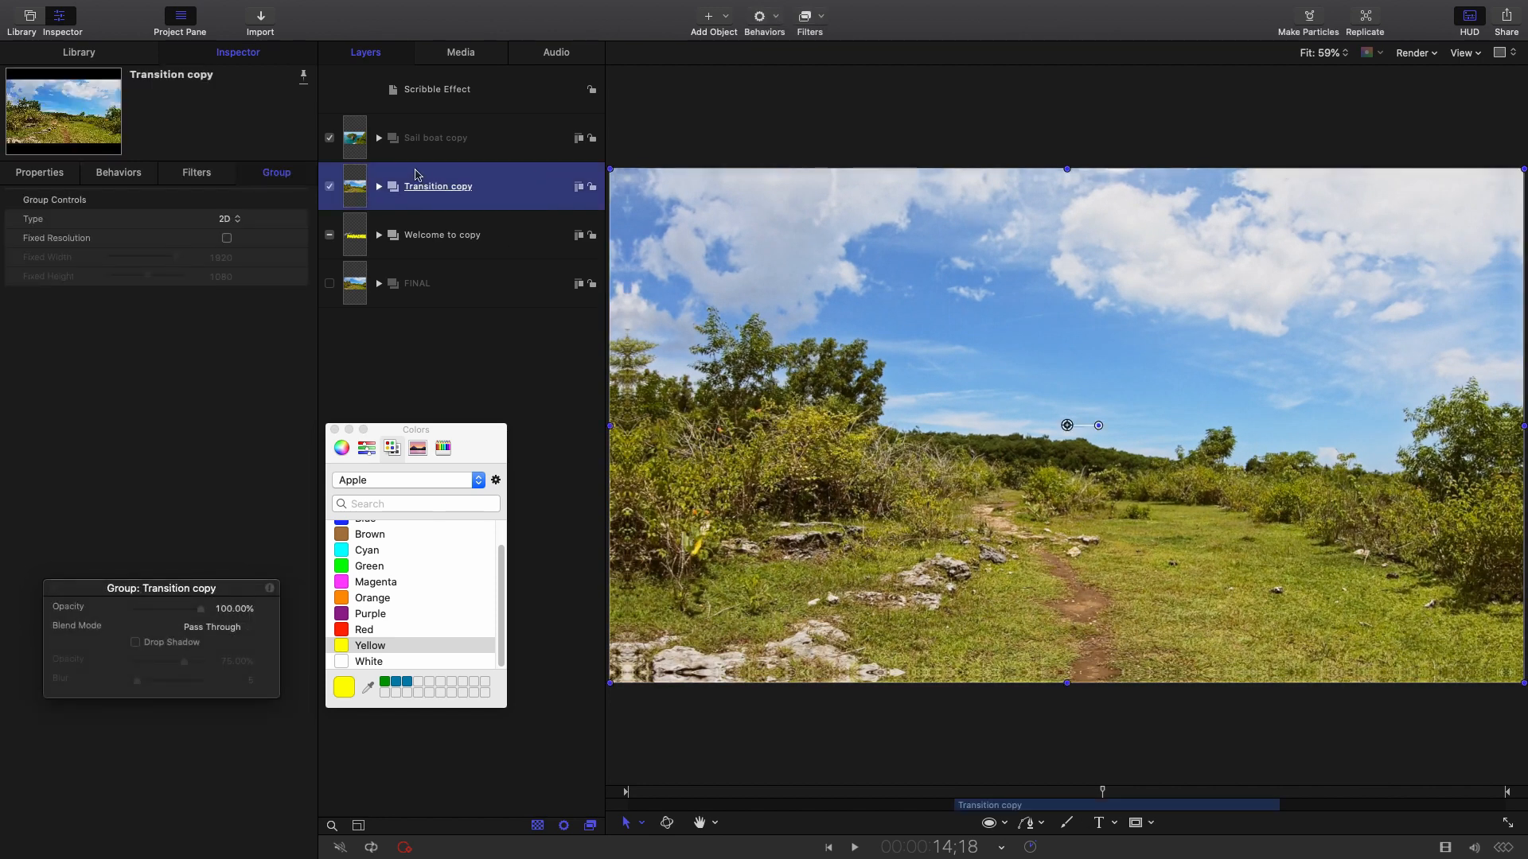
{"action": "left_click", "coordinate": [380, 187]}
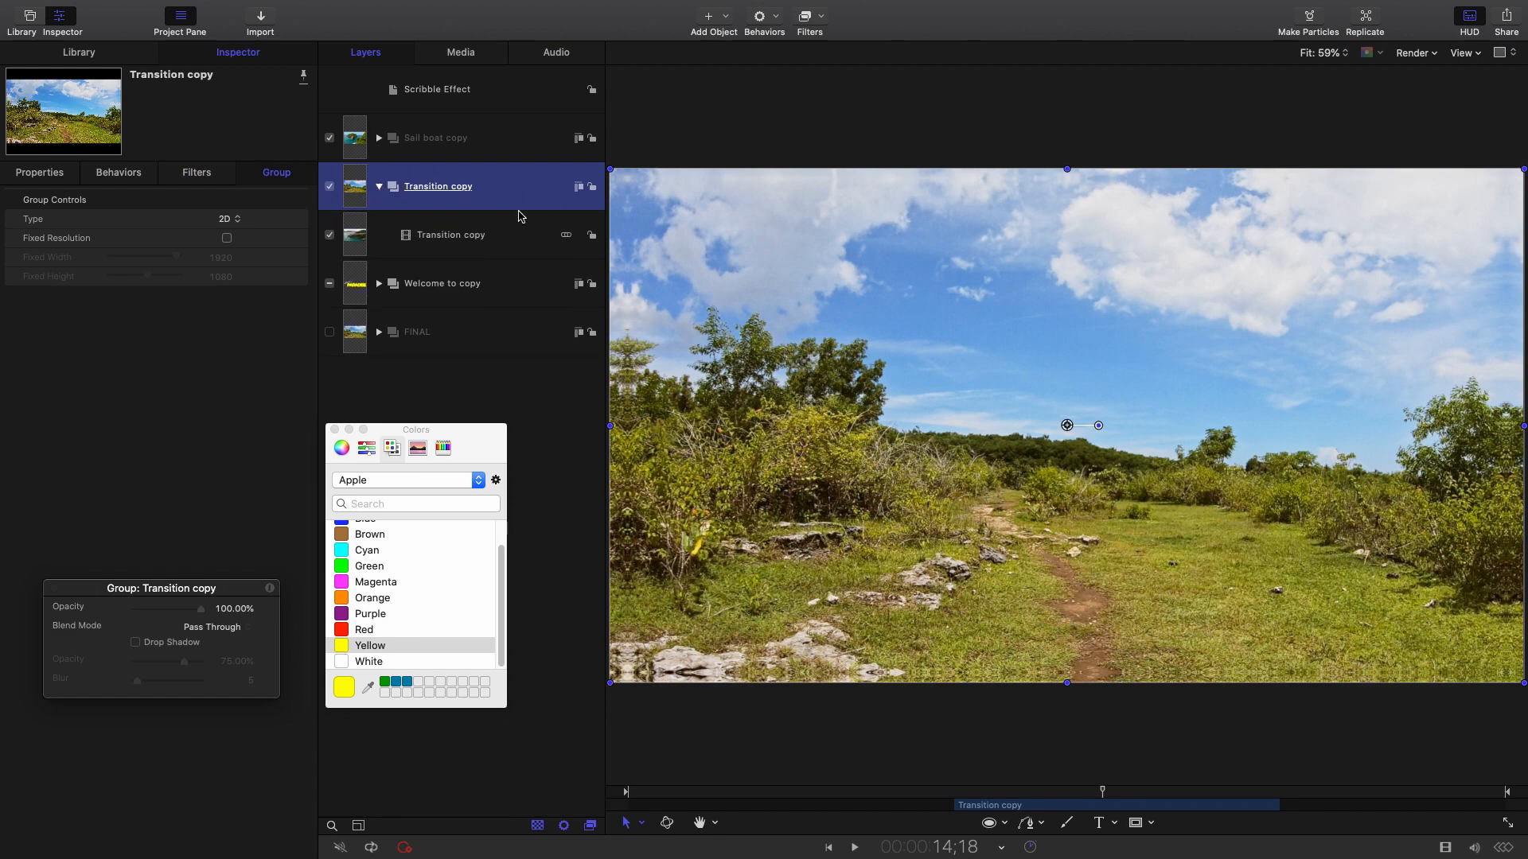
{"action": "left_click", "coordinate": [506, 239]}
{"action": "left_click", "coordinate": [506, 204]}
Choose the Paint Stroke tool, move its HUD aside, and zoom the canvas to 50%.
{"action": "left_click", "coordinate": [1064, 826]}
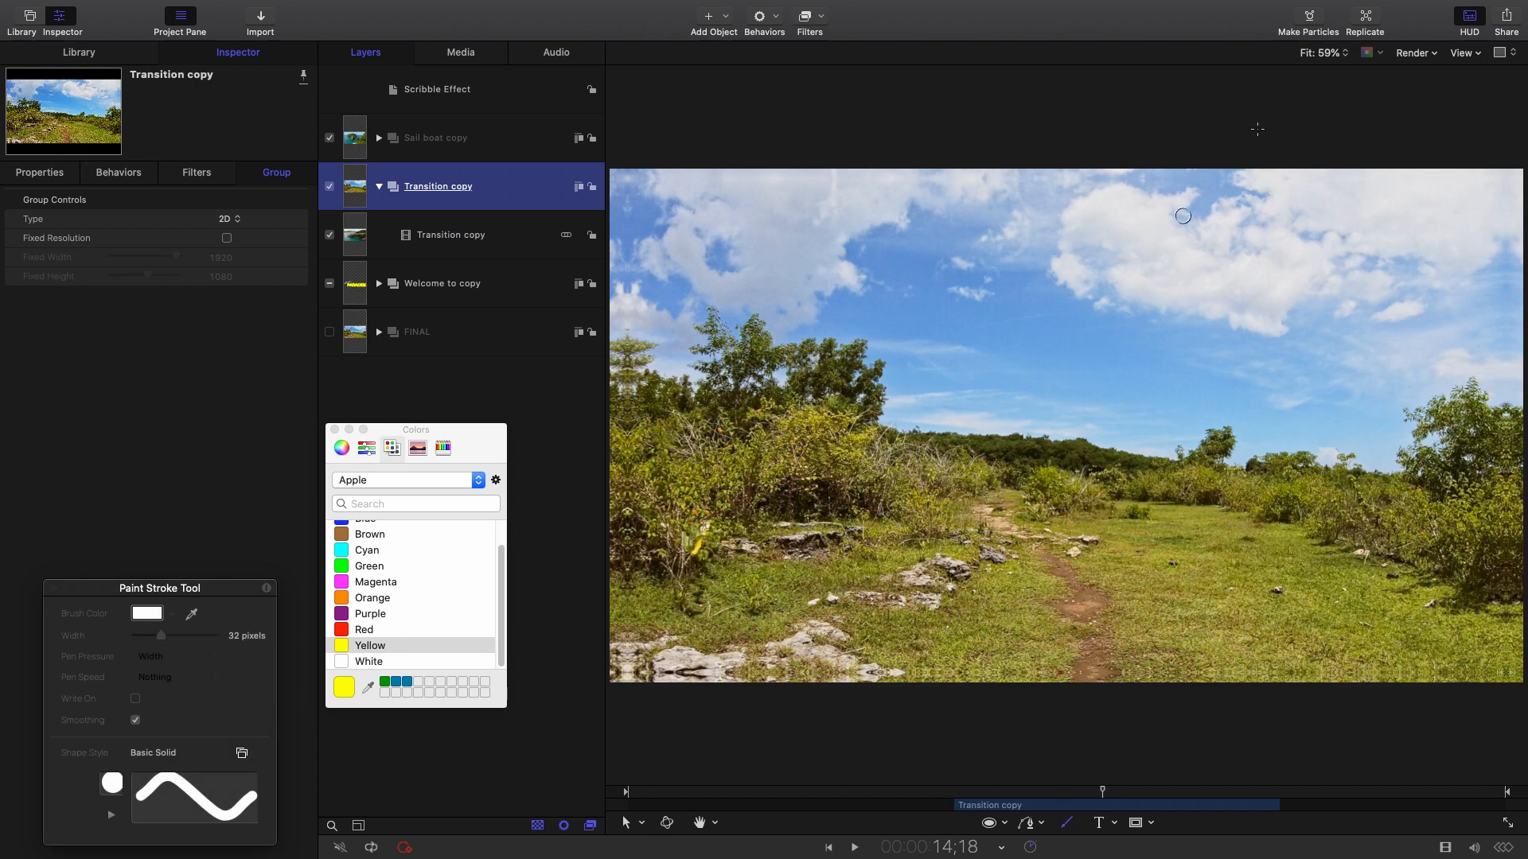
{"action": "mouse_move", "coordinate": [227, 588]}
{"action": "left_mouse_down"}
{"action": "mouse_move", "coordinate": [236, 422]}
{"action": "mouse_move", "coordinate": [173, 453]}
{"action": "left_mouse_up"}
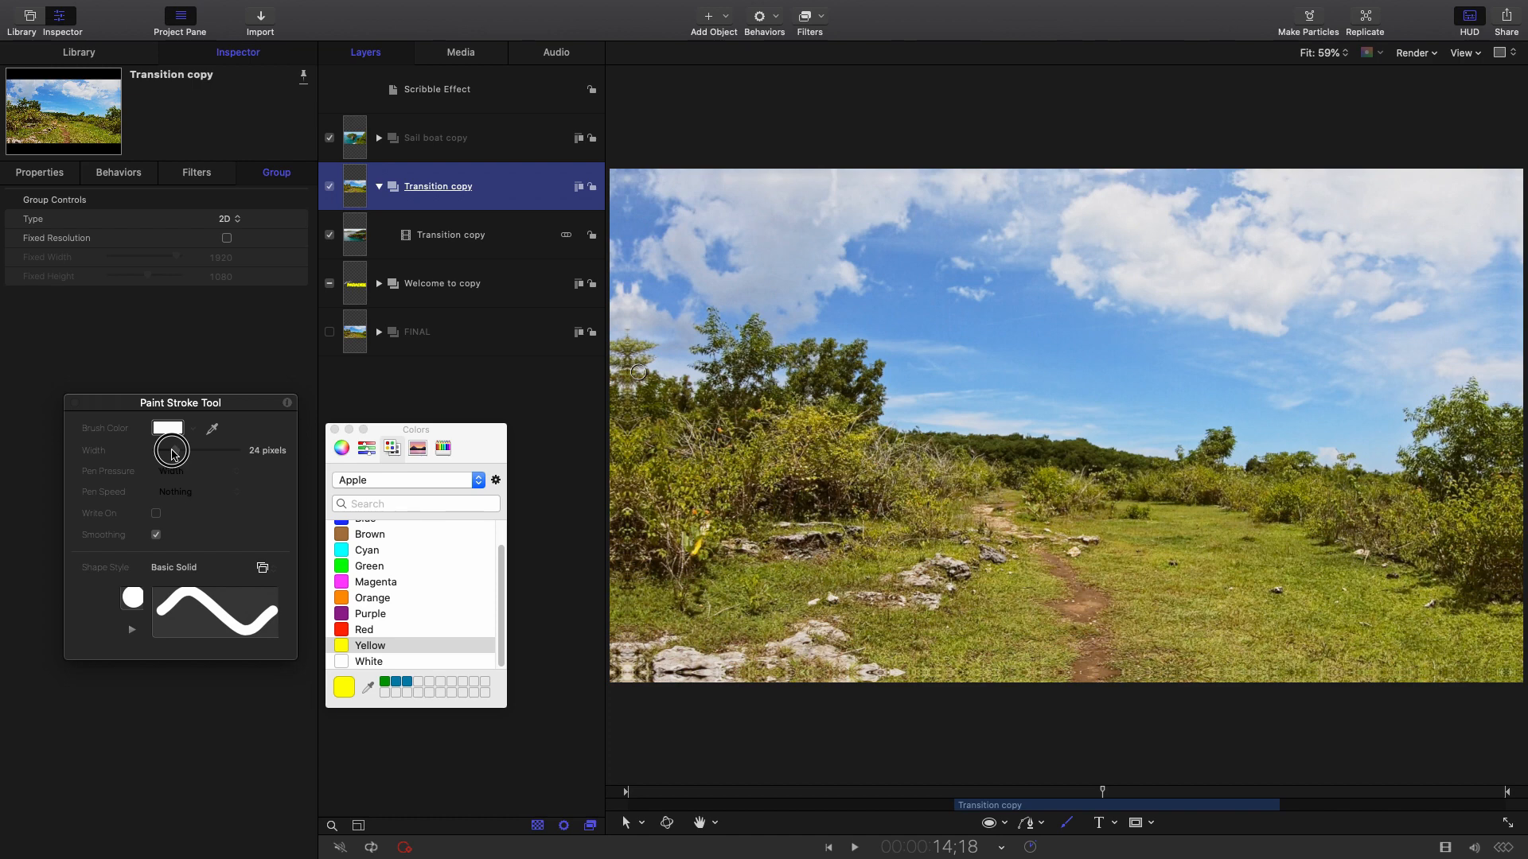
{"action": "left_click", "coordinate": [1318, 54]}
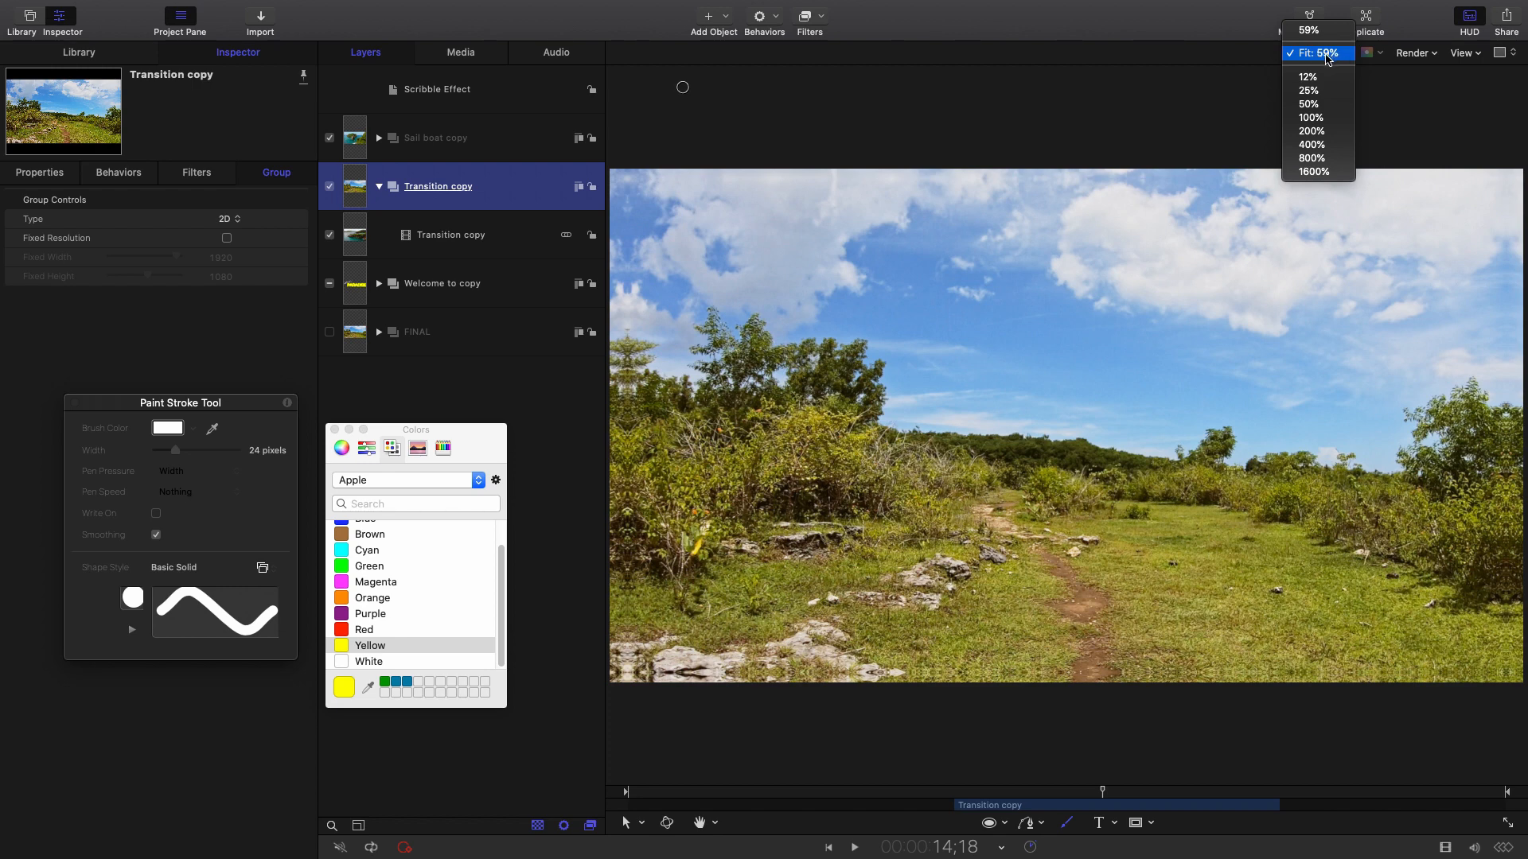
{"action": "left_click", "coordinate": [1309, 104]}
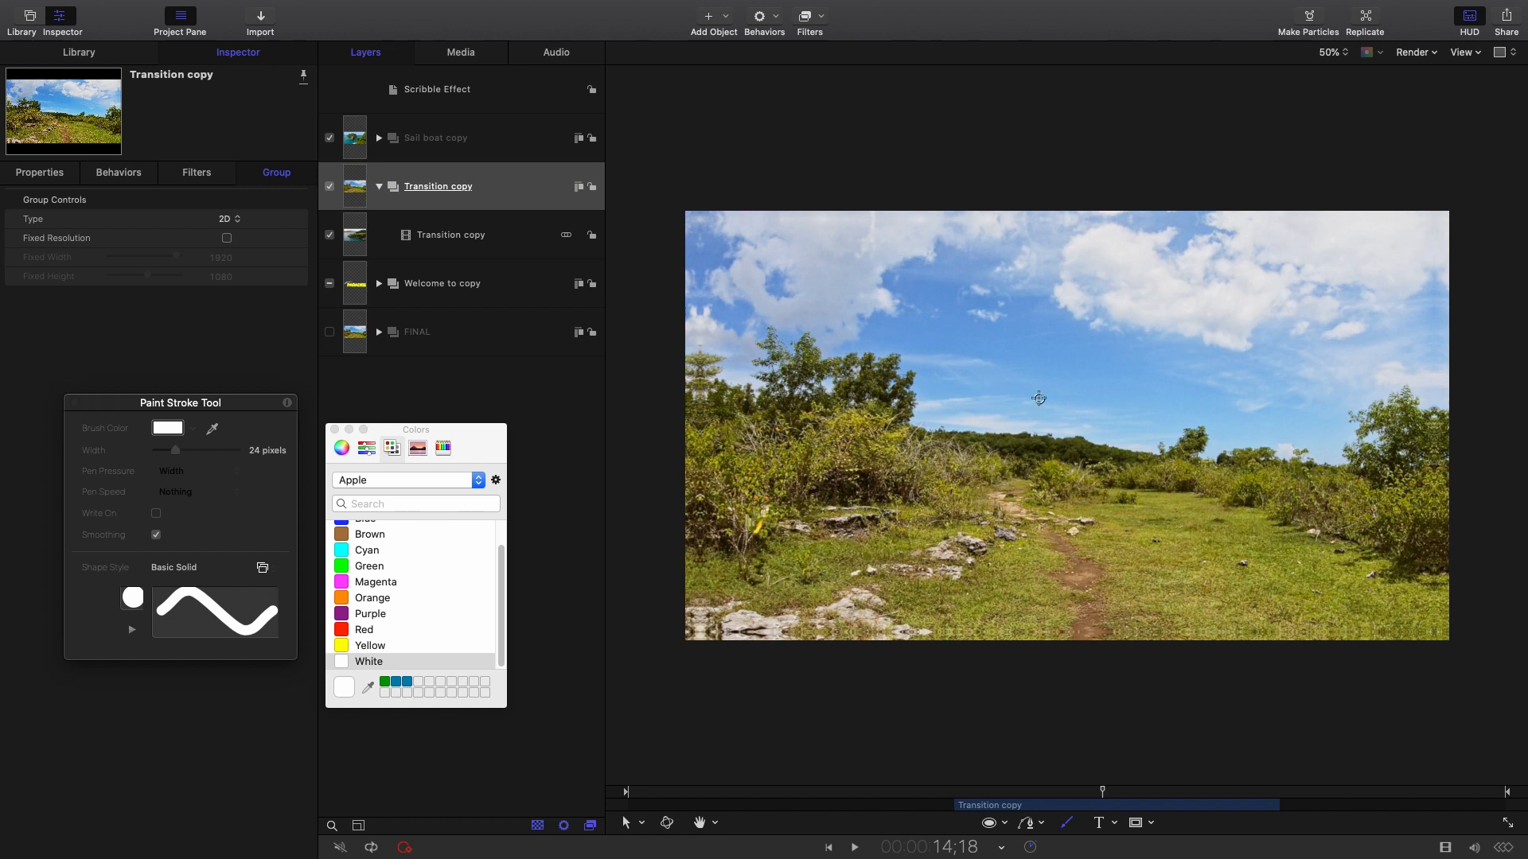
Paint a white curving stroke across the upper-left sky and select Basic Solid 46.
{"action": "mouse_move", "coordinate": [1015, 407]}
{"action": "left_mouse_down"}
{"action": "mouse_move", "coordinate": [1000, 371]}
{"action": "mouse_move", "coordinate": [867, 339]}
{"action": "mouse_move", "coordinate": [774, 277]}
{"action": "mouse_move", "coordinate": [673, 101]}
{"action": "left_mouse_up"}
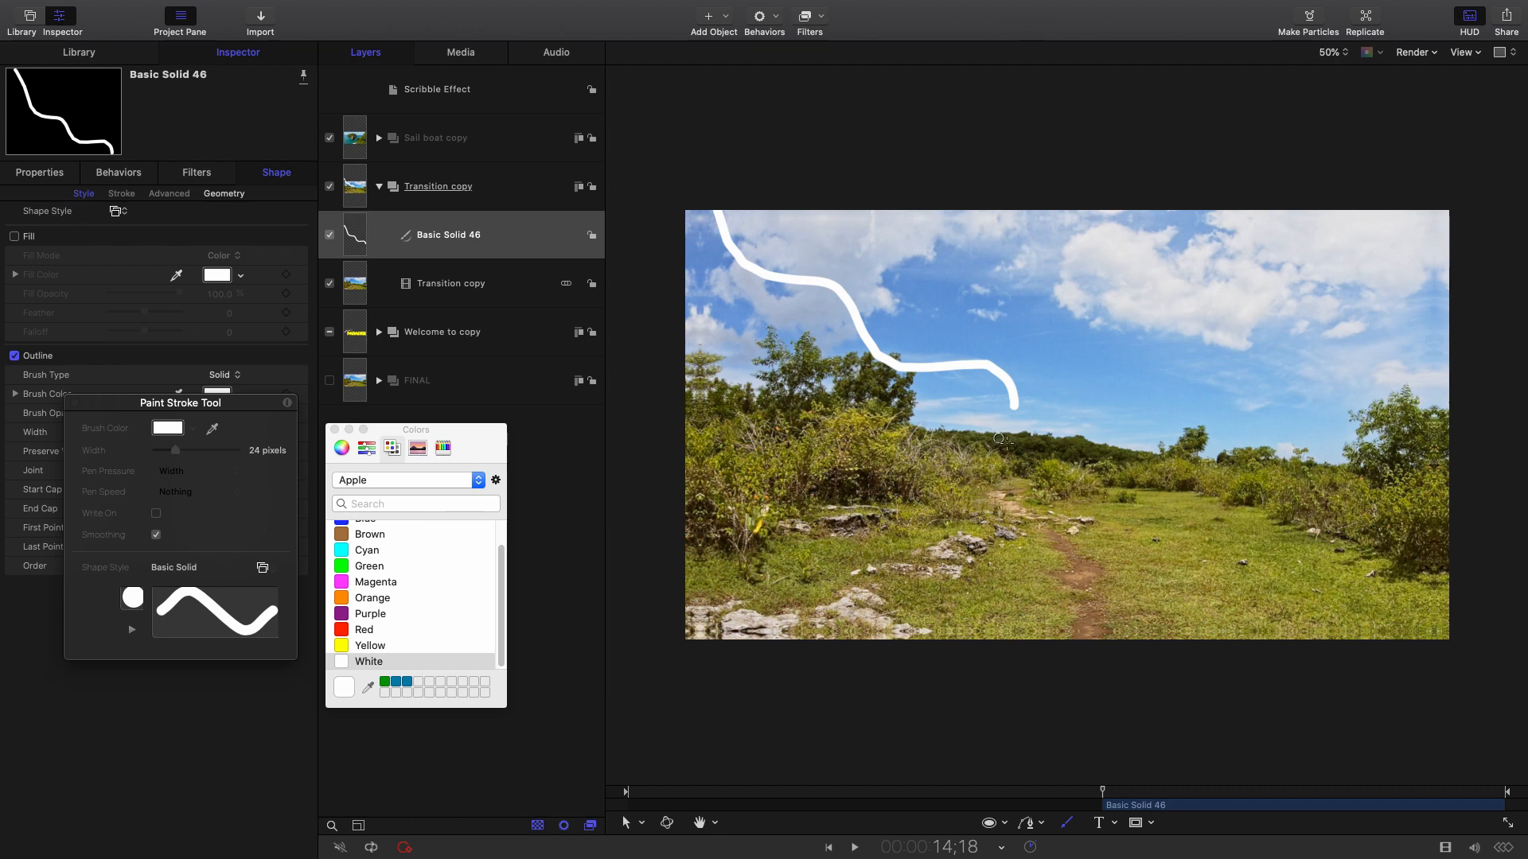
{"action": "key", "text": "Escape"}
{"action": "left_click", "coordinate": [518, 262]}
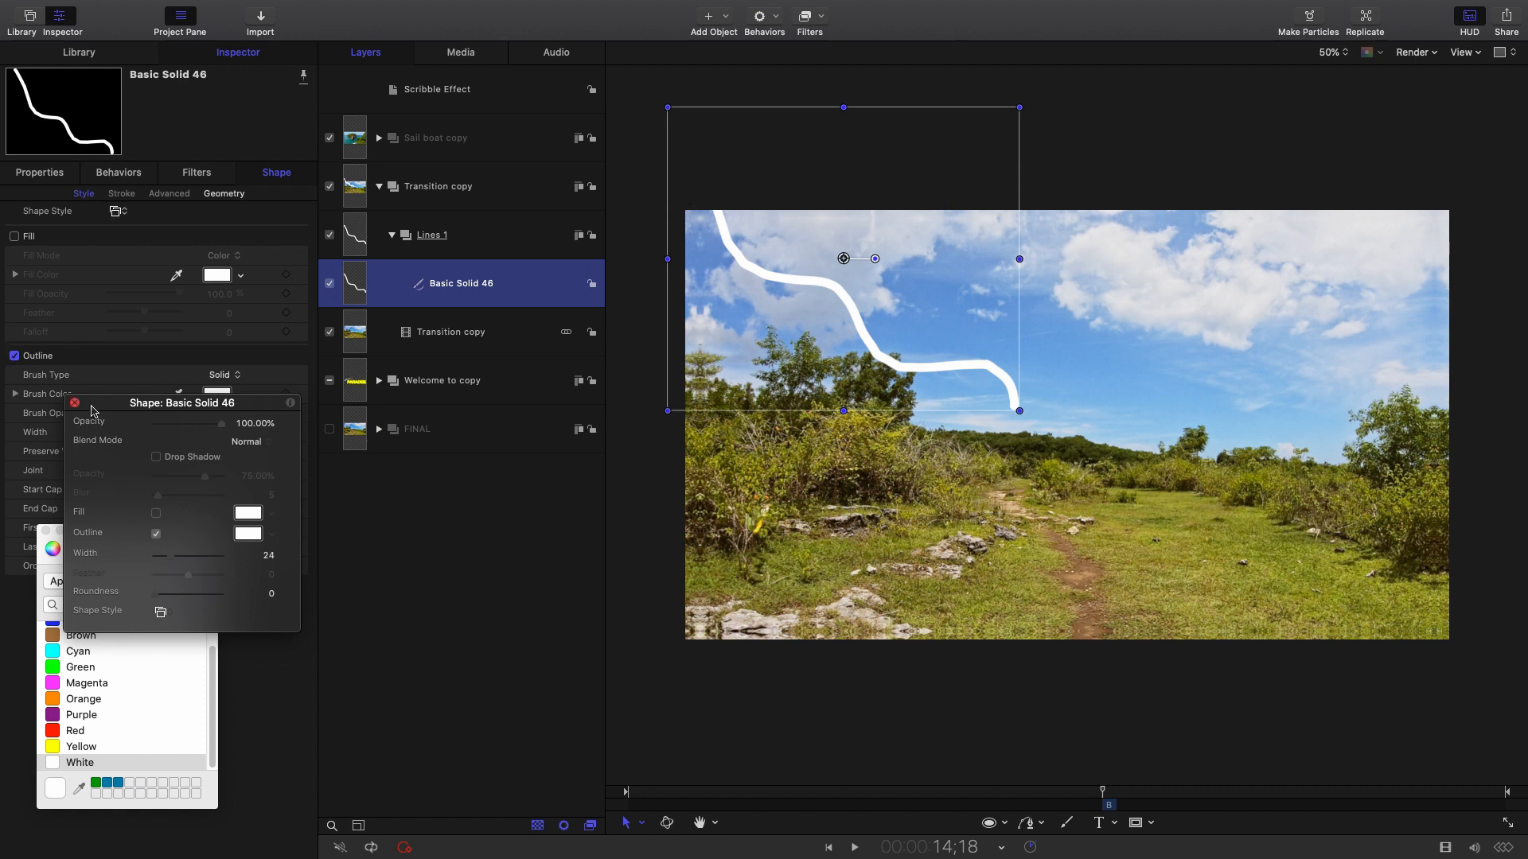
Move the stroke HUD and the Colors window away from the Inspector.
{"action": "left_click_drag", "start_coordinate": [82, 401], "coordinate": [342, 579]}
{"action": "left_click_drag", "start_coordinate": [171, 550], "coordinate": [373, 531]}
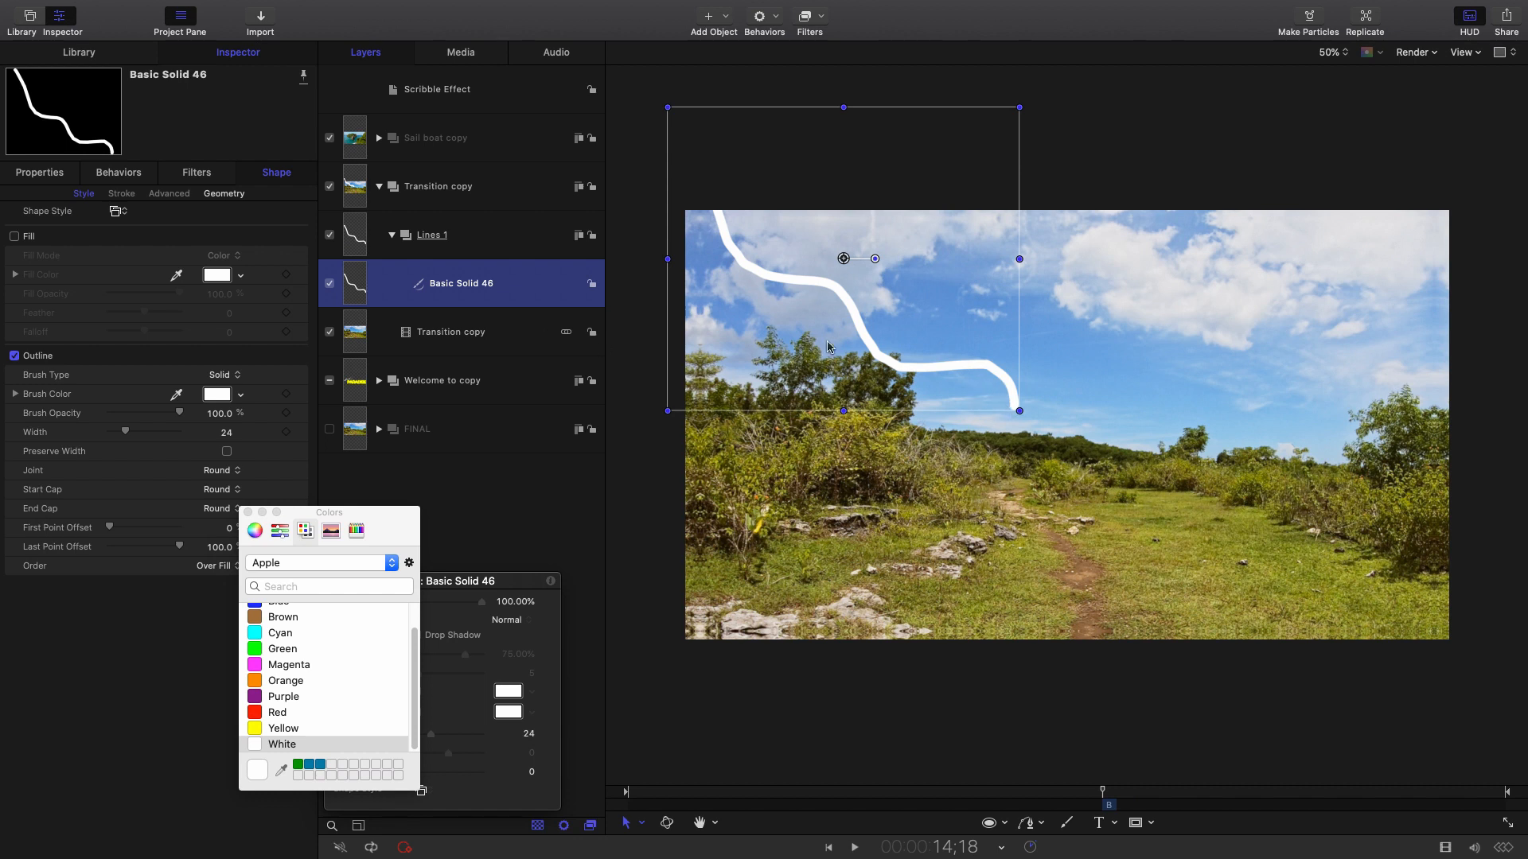
{"action": "left_click_drag", "start_coordinate": [392, 531], "coordinate": [516, 514]}
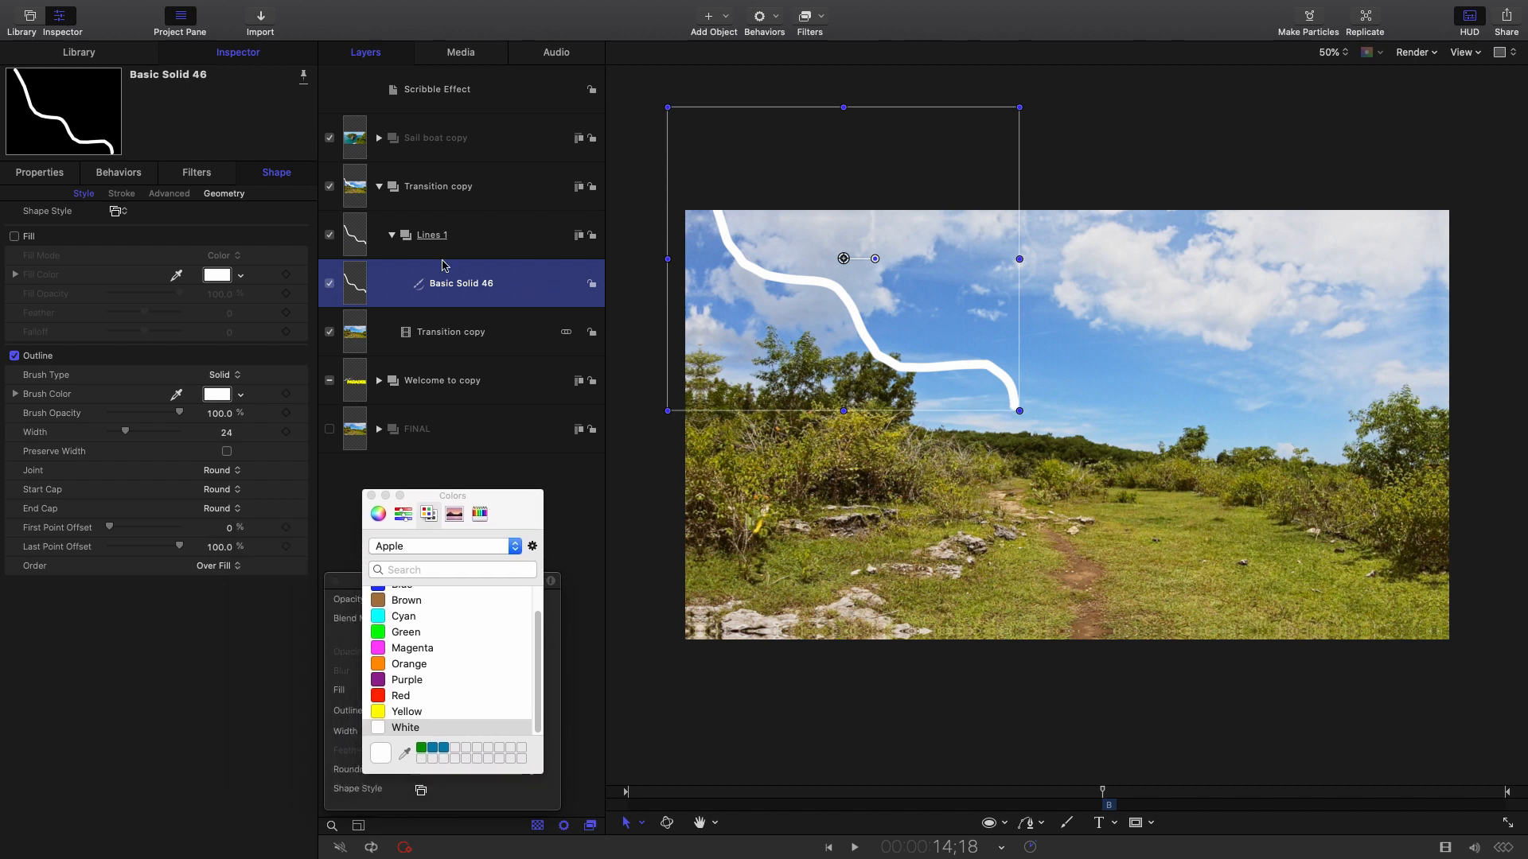
{"action": "left_click", "coordinate": [269, 56]}
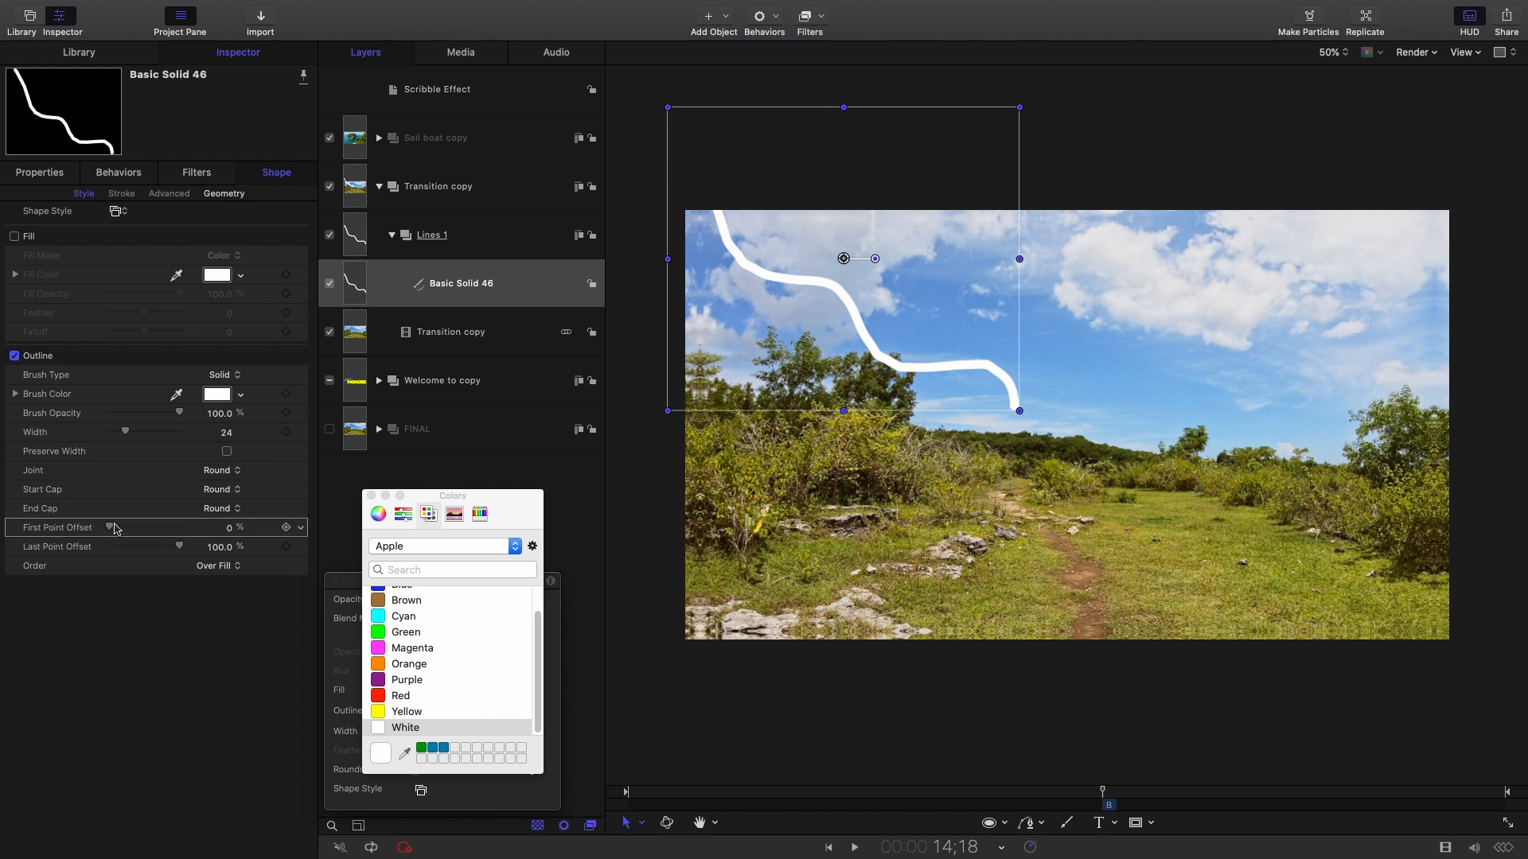
Add a Last Point Offset keyframe at 100% for the full-length stroke.
{"action": "mouse_move", "coordinate": [113, 529]}
{"action": "left_mouse_down"}
{"action": "mouse_move", "coordinate": [155, 528]}
{"action": "mouse_move", "coordinate": [121, 525]}
{"action": "mouse_move", "coordinate": [110, 532]}
{"action": "mouse_move", "coordinate": [144, 547]}
{"action": "mouse_move", "coordinate": [109, 548]}
{"action": "mouse_move", "coordinate": [162, 550]}
{"action": "mouse_move", "coordinate": [106, 547]}
{"action": "mouse_move", "coordinate": [191, 551]}
{"action": "mouse_move", "coordinate": [99, 546]}
{"action": "mouse_move", "coordinate": [191, 549]}
{"action": "left_mouse_up"}
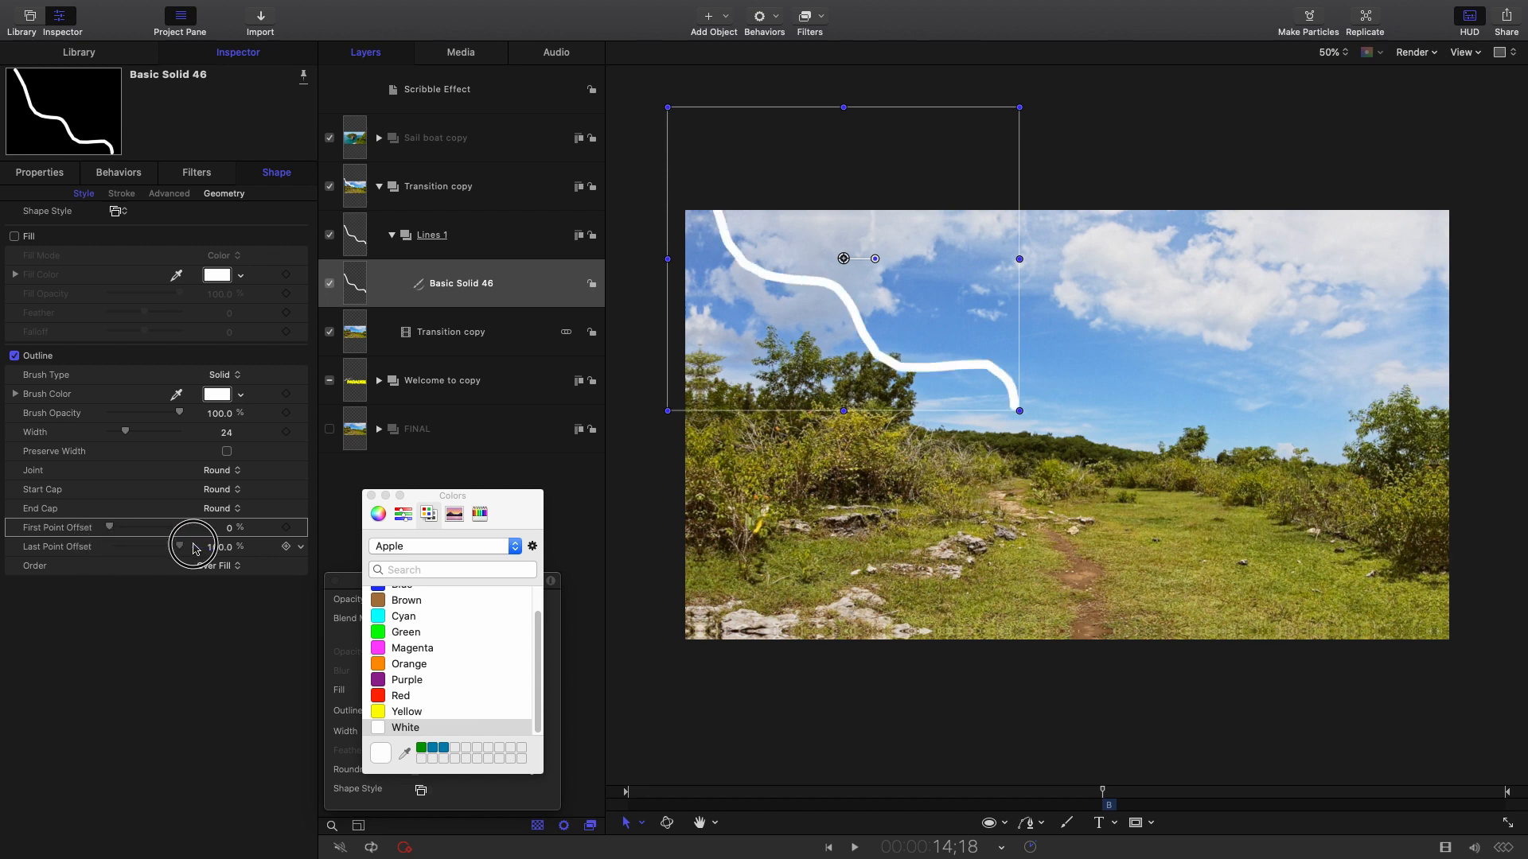
{"action": "left_click", "coordinate": [287, 548]}
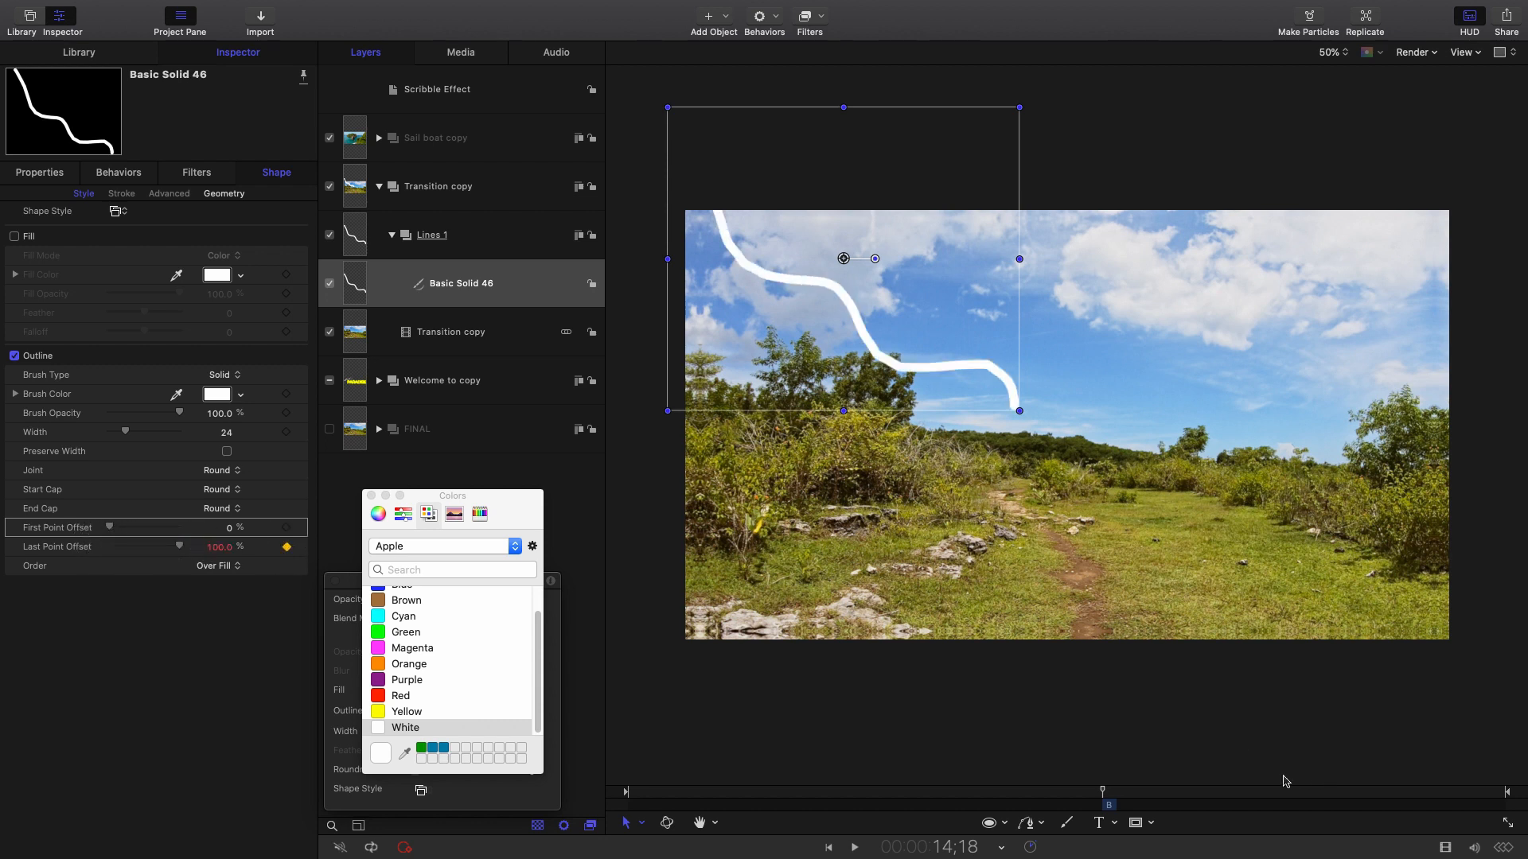
{"action": "left_click_drag", "start_coordinate": [1100, 792], "coordinate": [1114, 794]}
{"action": "key", "text": "Left"}
{"action": "key", "text": "Right"}
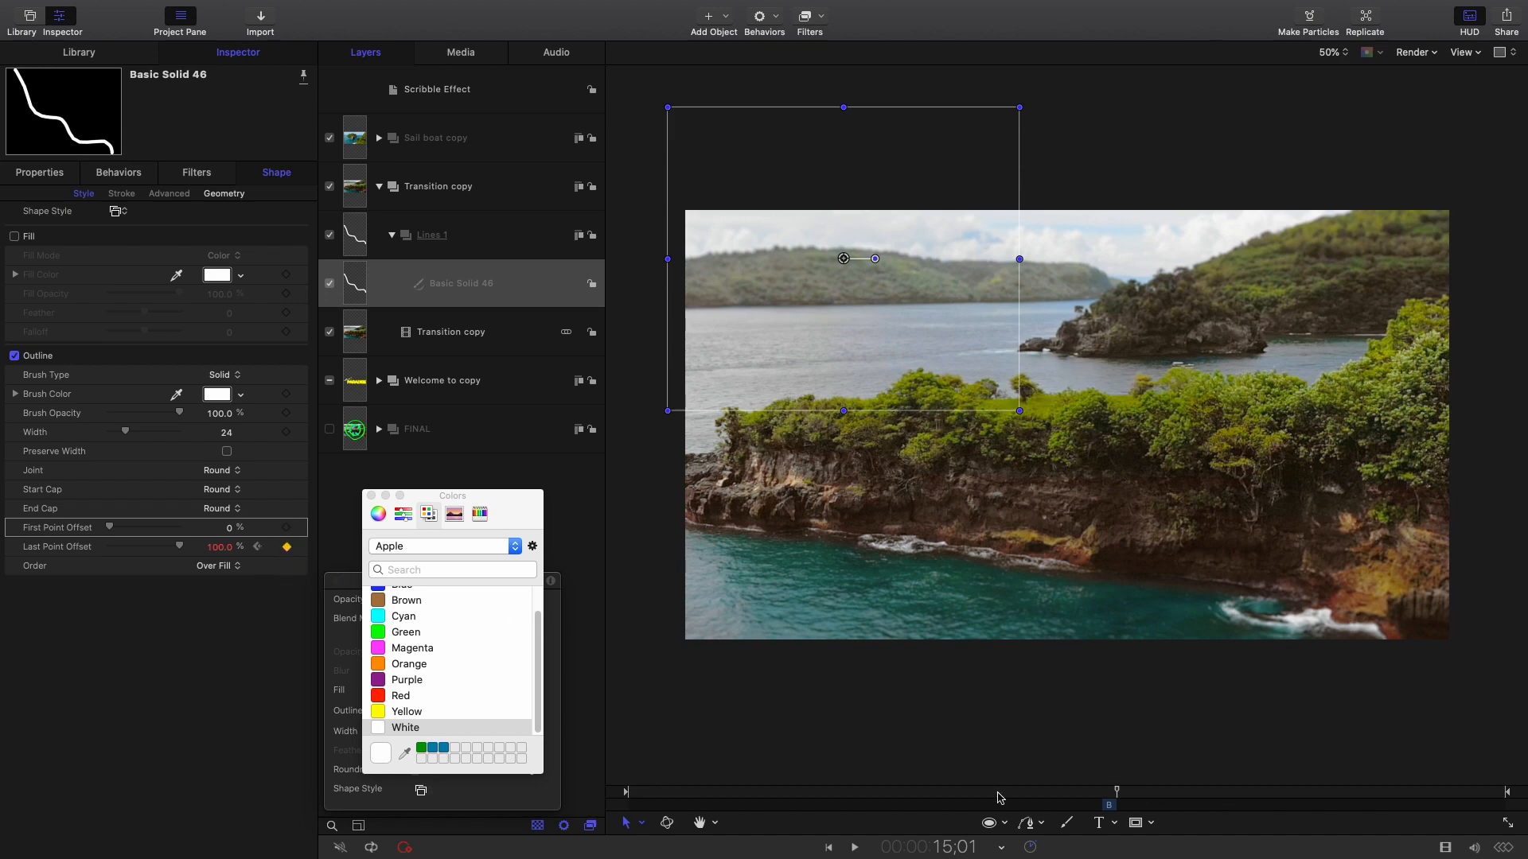
At 14;18, set Last Point Offset to 0% so the stroke starts empty.
{"action": "left_click_drag", "start_coordinate": [1095, 796], "coordinate": [1104, 796]}
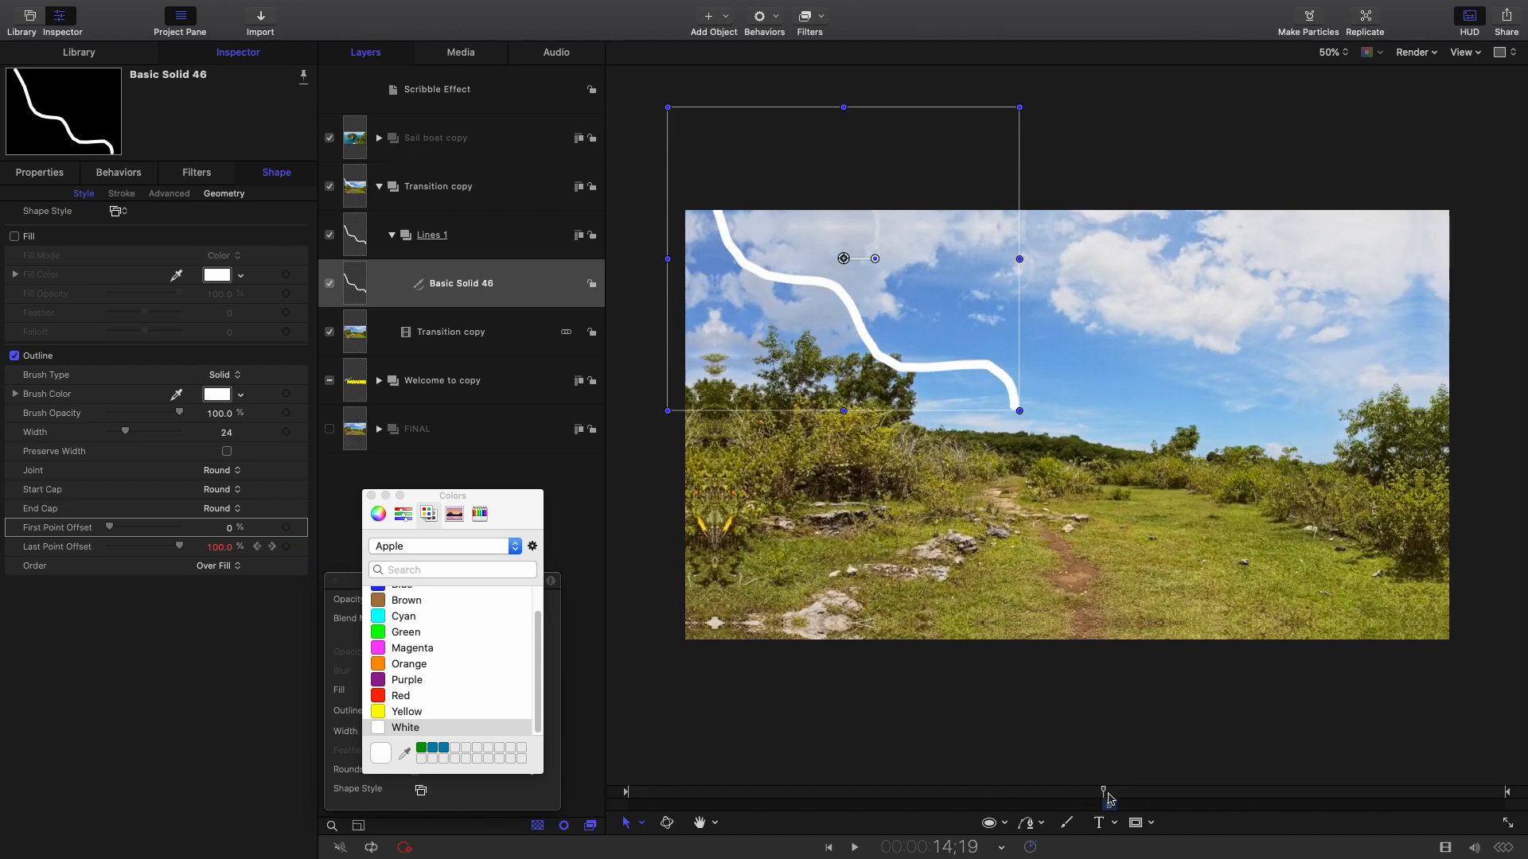
{"action": "key", "text": "Left"}
{"action": "key", "text": "Left"}
{"action": "key", "text": "Right"}
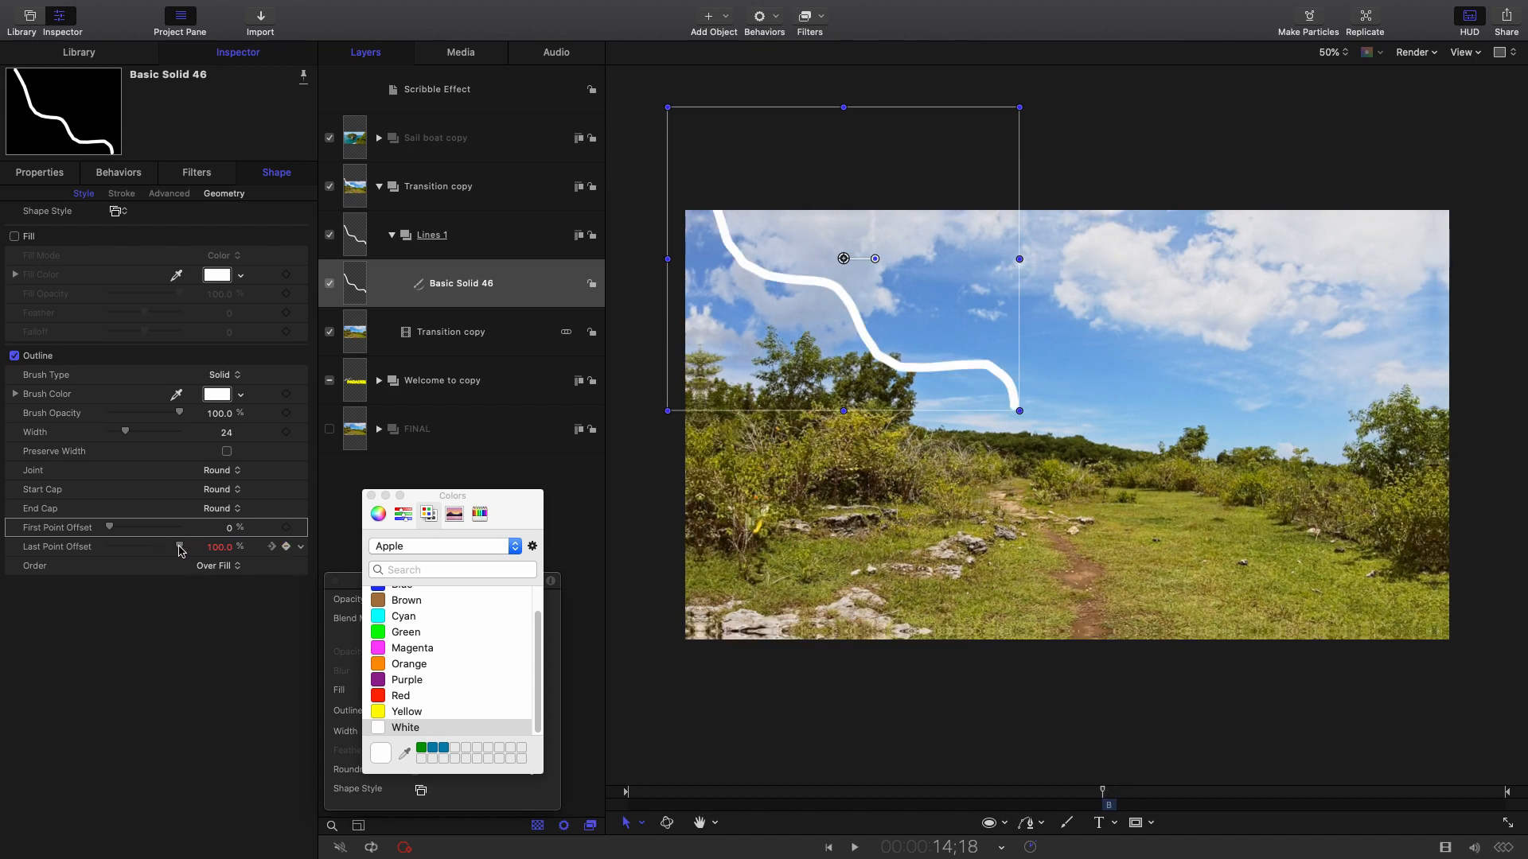
{"action": "left_click_drag", "start_coordinate": [184, 550], "coordinate": [101, 546]}
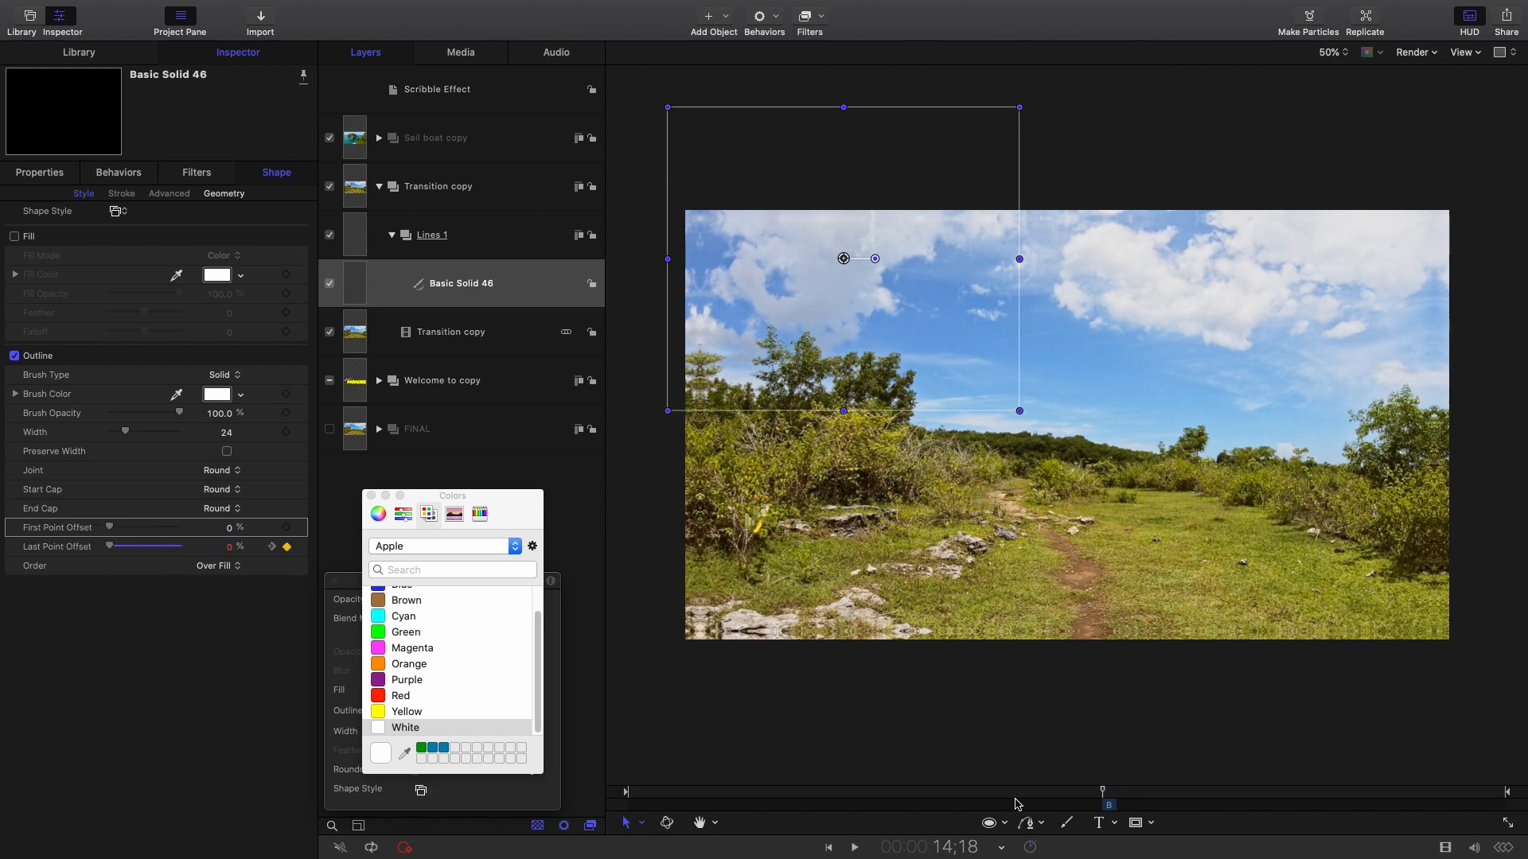
Step frame by frame through 14;18 to 15;00 to watch the stroke grow.
{"action": "key", "text": "Right"}
{"action": "key", "text": "Right"}
{"action": "key", "text": "Right"}
{"action": "key", "text": "Right"}
{"action": "key", "text": "Right"}
{"action": "key", "text": "Right"}
{"action": "key", "text": "Right"}
{"action": "key", "text": "Right"}
{"action": "key", "text": "Right"}
{"action": "key", "text": "Right"}
{"action": "key", "text": "Right"}
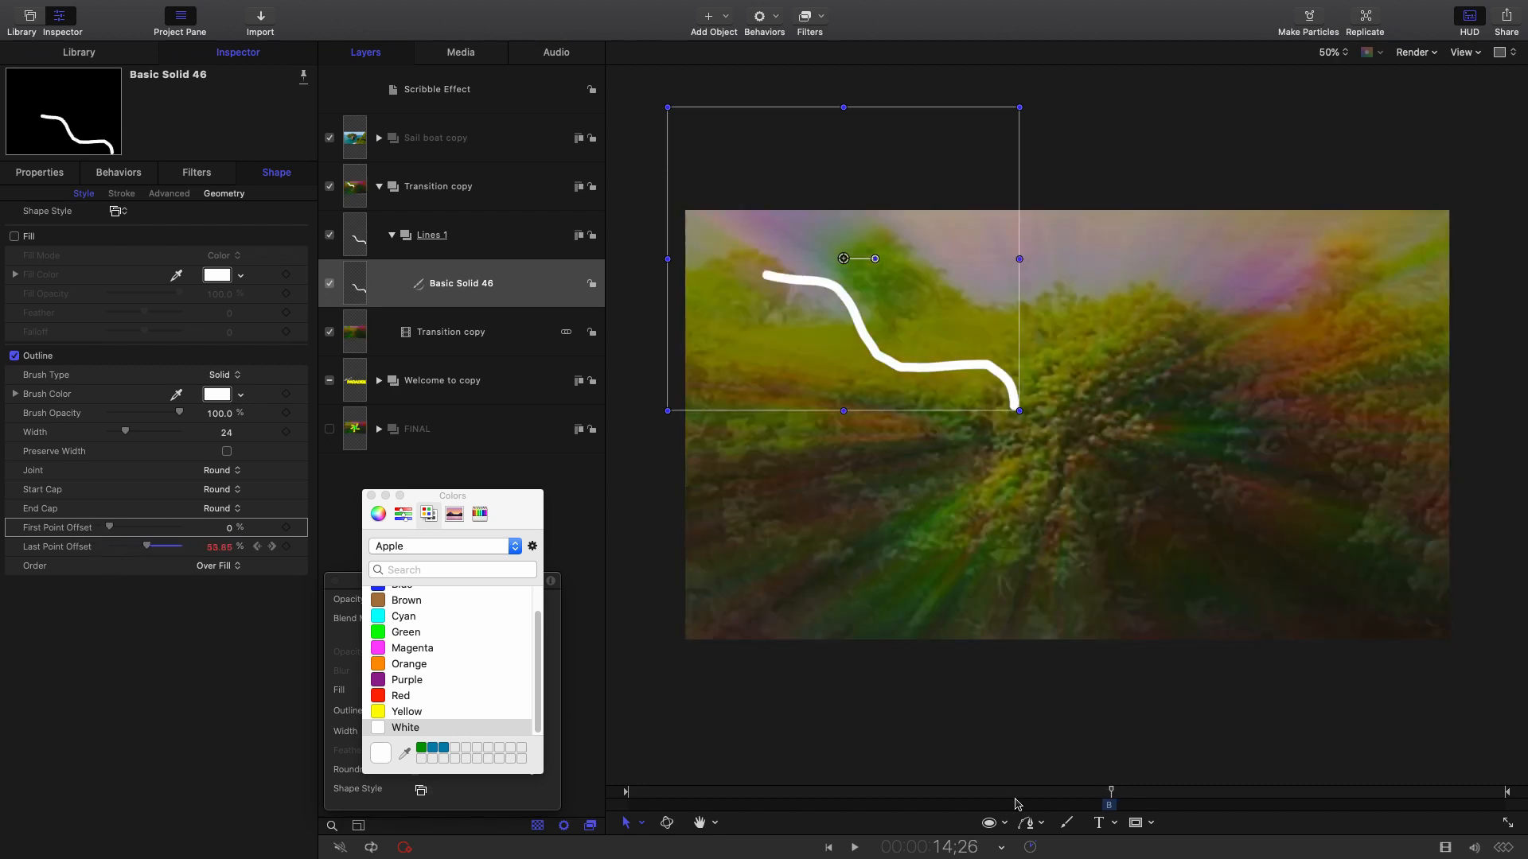
{"action": "key", "text": "Right"}
{"action": "key", "text": "Left"}
{"action": "key", "text": "Left"}
{"action": "key", "text": "Left"}
{"action": "key", "text": "Left"}
{"action": "key", "text": "Left"}
{"action": "key", "text": "Left"}
{"action": "key", "text": "Left"}
{"action": "key", "text": "Left"}
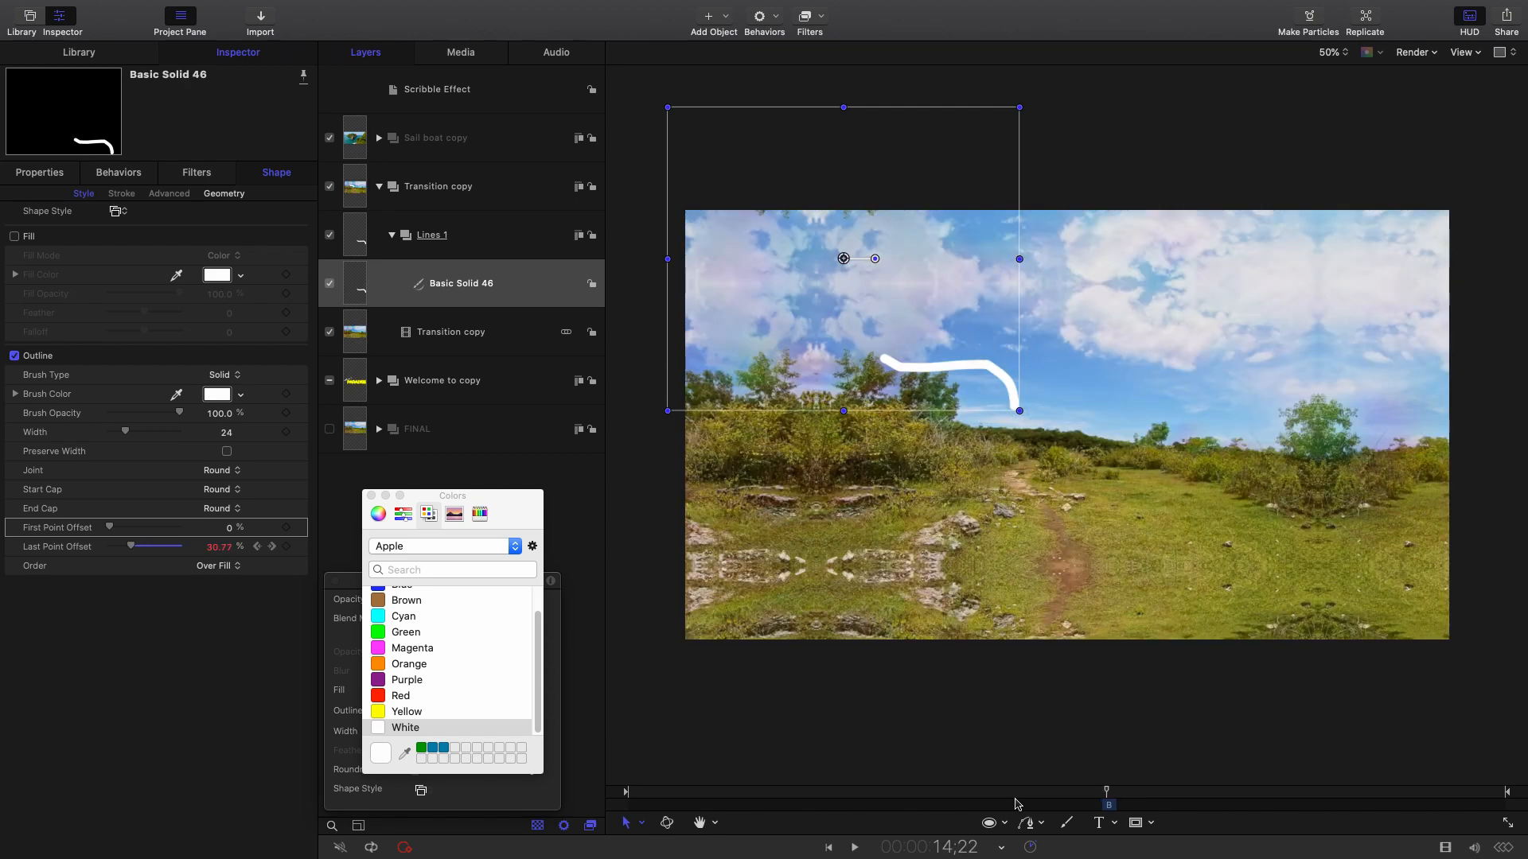
{"action": "key", "text": "Left"}
{"action": "key", "text": "Right"}
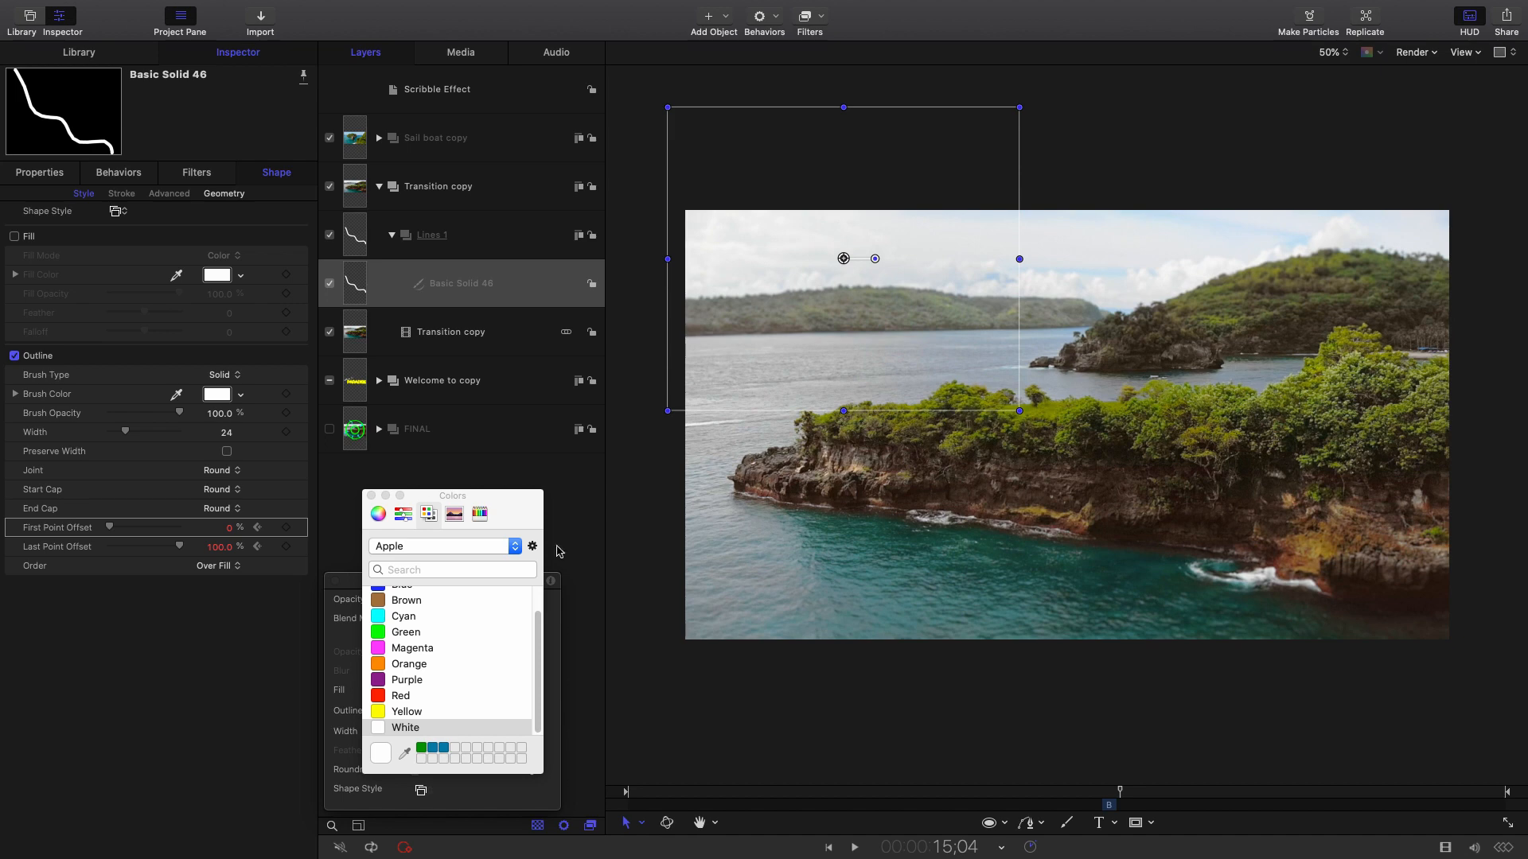
Keyframe First Point Offset, pushing it to 100% at 15;04 so the stroke erases itself.
{"action": "left_click", "coordinate": [286, 528]}
{"action": "left_click", "coordinate": [1101, 791]}
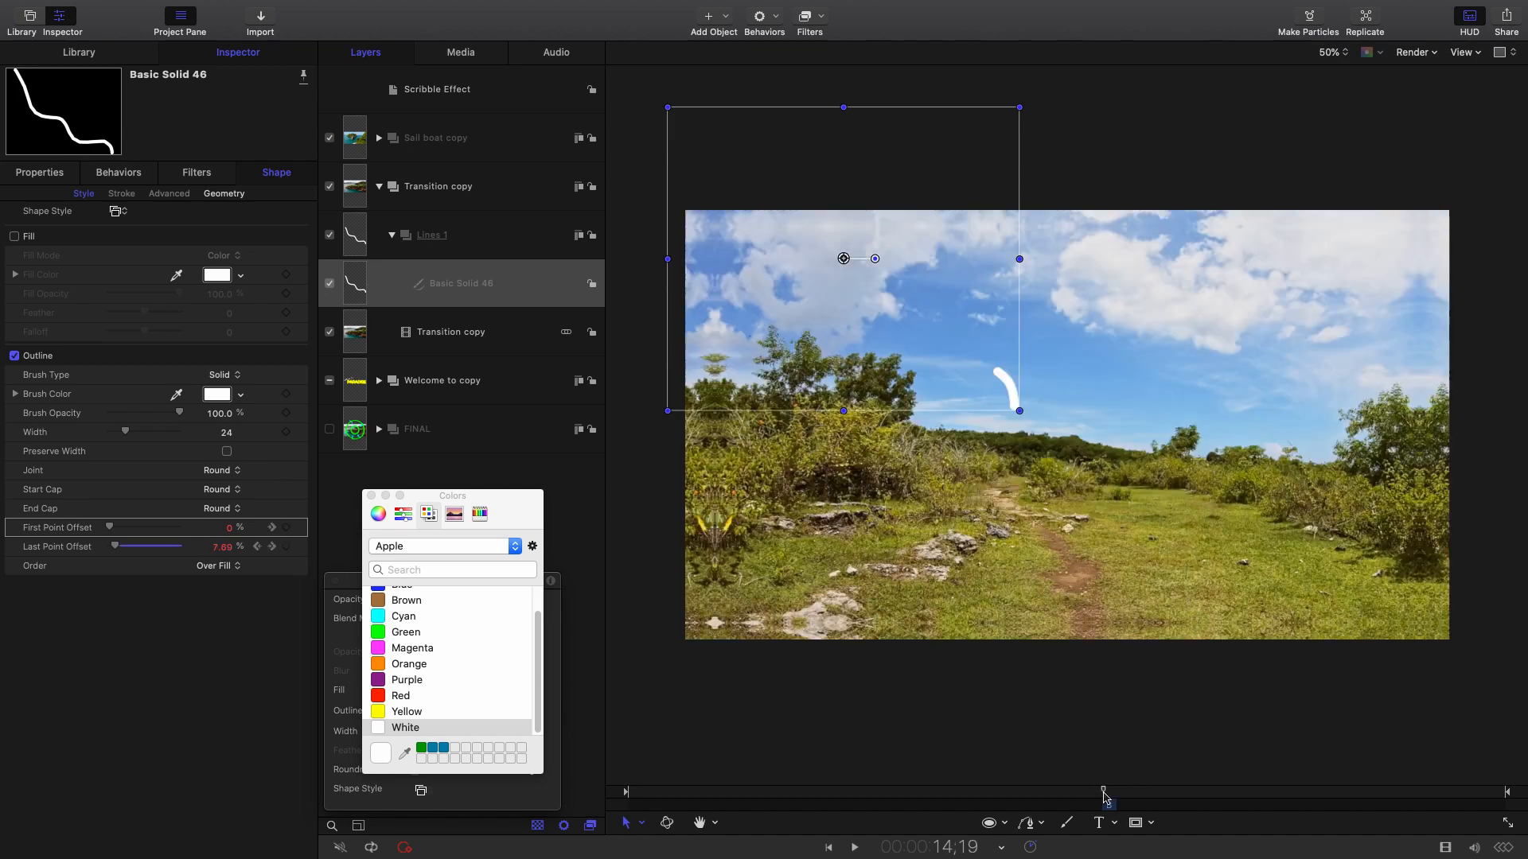
{"action": "key", "text": "Right"}
{"action": "key", "text": "Right"}
{"action": "key", "text": "Right"}
{"action": "key", "text": "Right"}
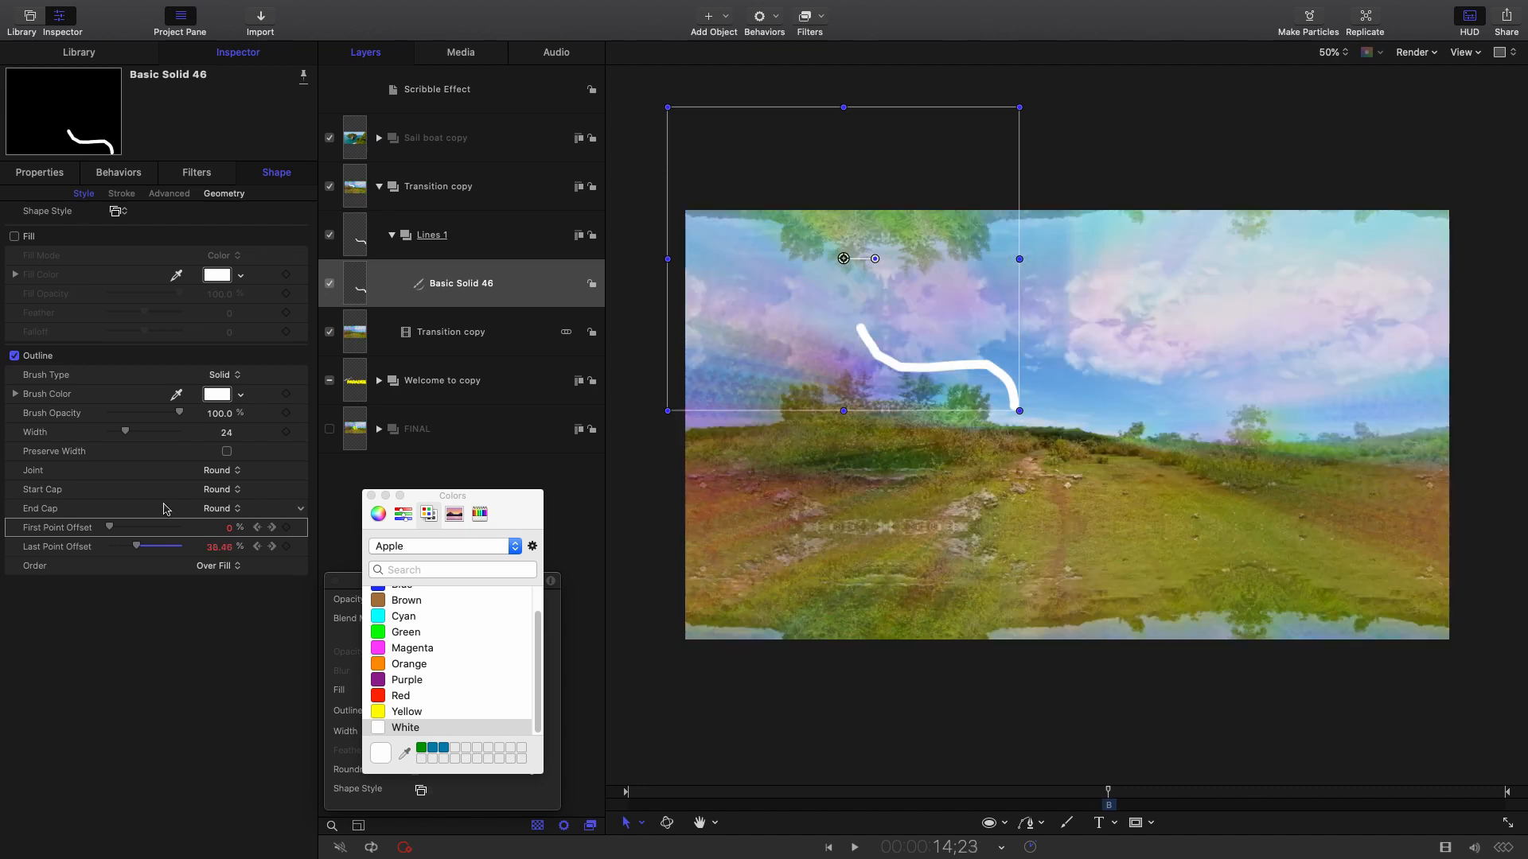
{"action": "mouse_move", "coordinate": [110, 529]}
{"action": "left_mouse_down"}
{"action": "mouse_move", "coordinate": [124, 525]}
{"action": "mouse_move", "coordinate": [96, 531]}
{"action": "left_mouse_up"}
{"action": "left_click", "coordinate": [272, 527]}
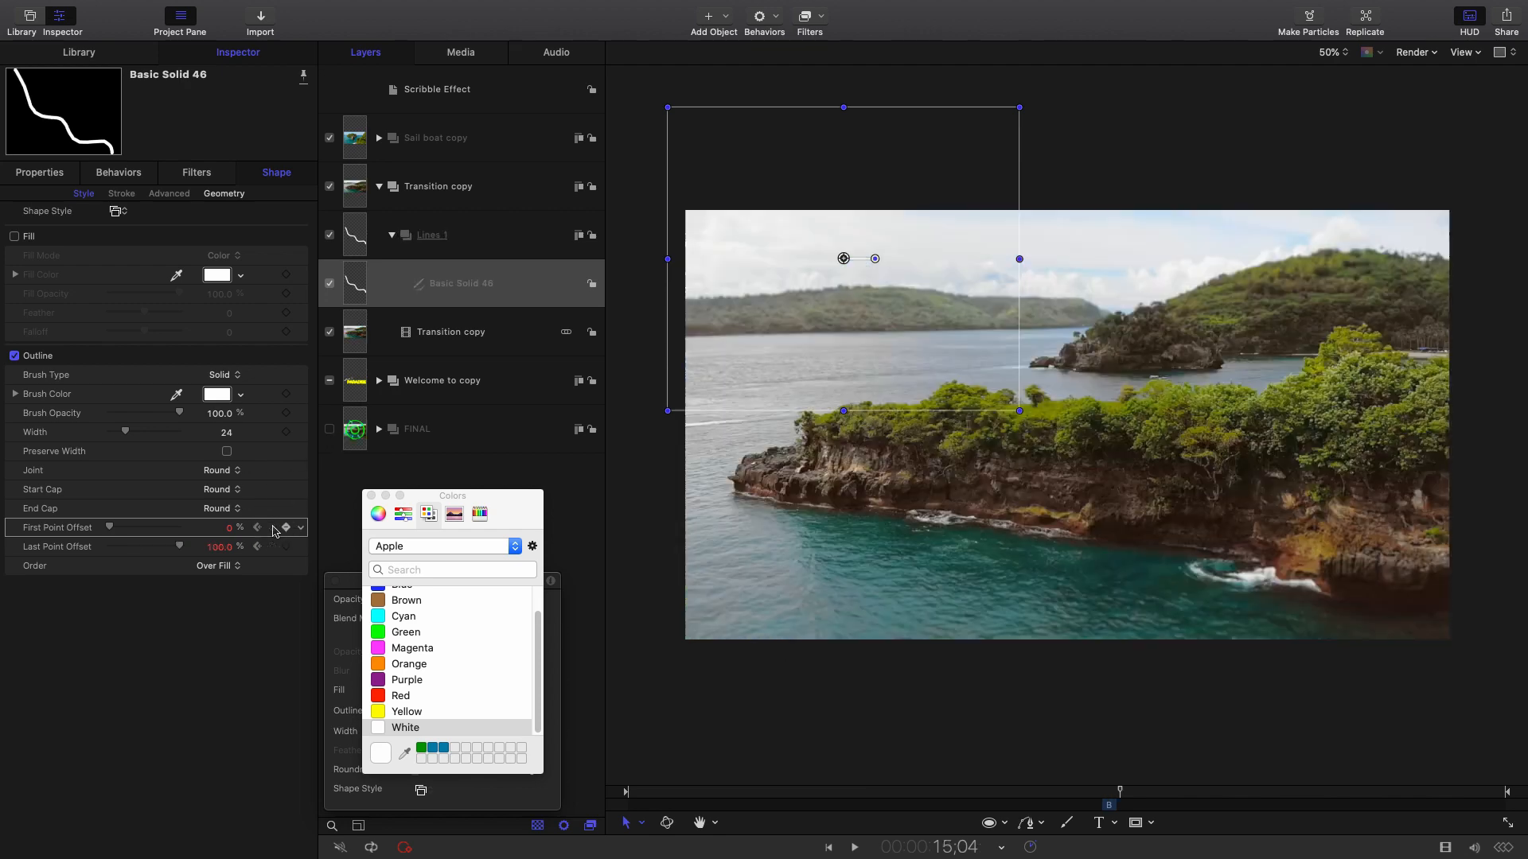
{"action": "left_click_drag", "start_coordinate": [109, 527], "coordinate": [210, 535]}
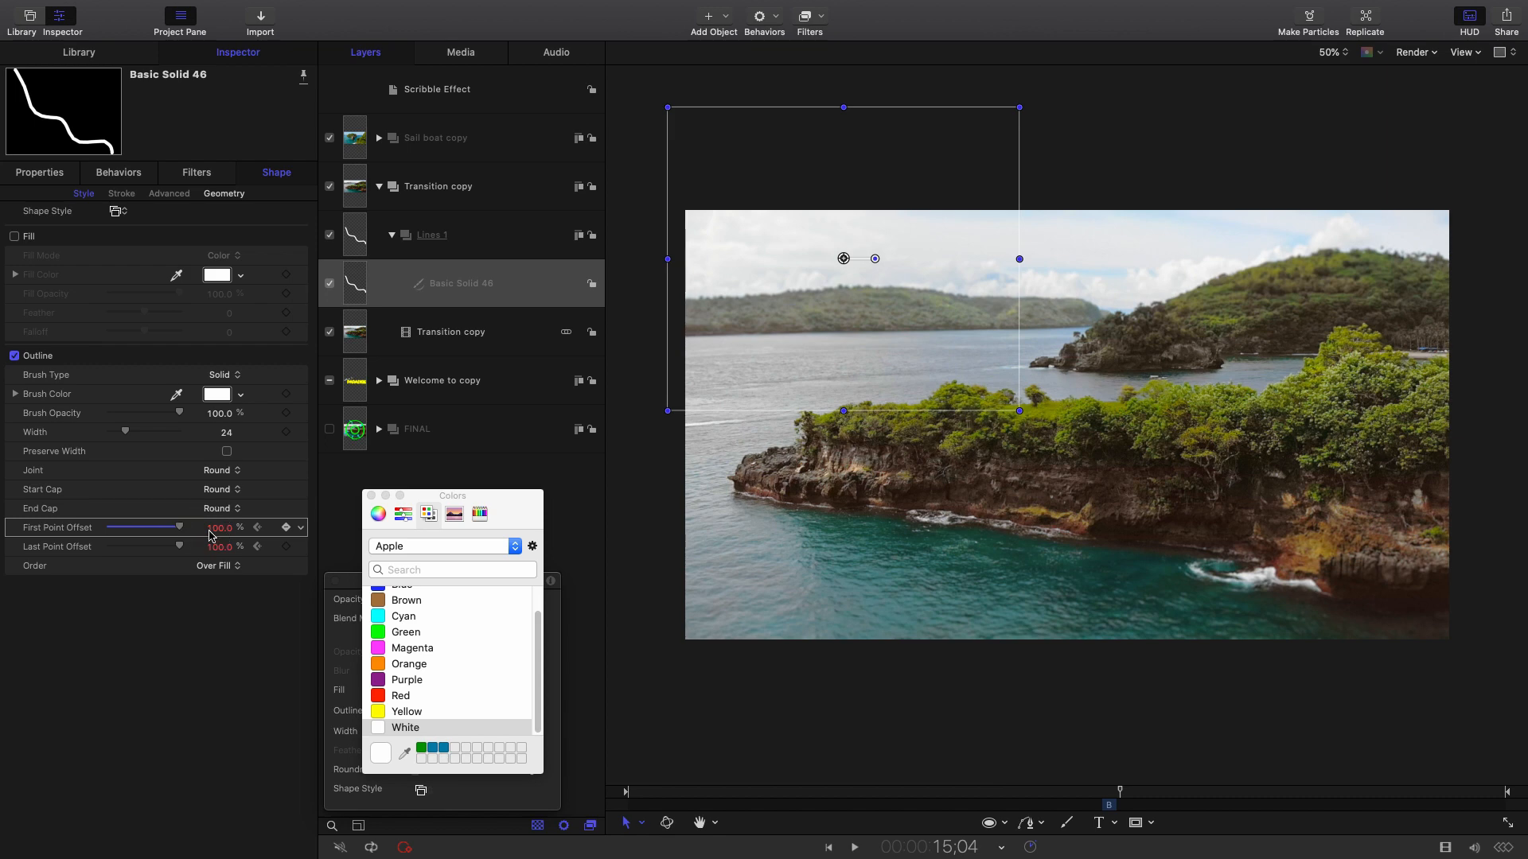
Step through frames from 14;19 to preview the stroke drawing on and off.
{"action": "left_click", "coordinate": [1101, 794]}
{"action": "key", "text": "Right"}
{"action": "key", "text": "Right"}
{"action": "key", "text": "Right"}
{"action": "key", "text": "Right"}
{"action": "key", "text": "Right"}
{"action": "key", "text": "Right"}
{"action": "key", "text": "Right"}
{"action": "key", "text": "Right"}
{"action": "key", "text": "Right"}
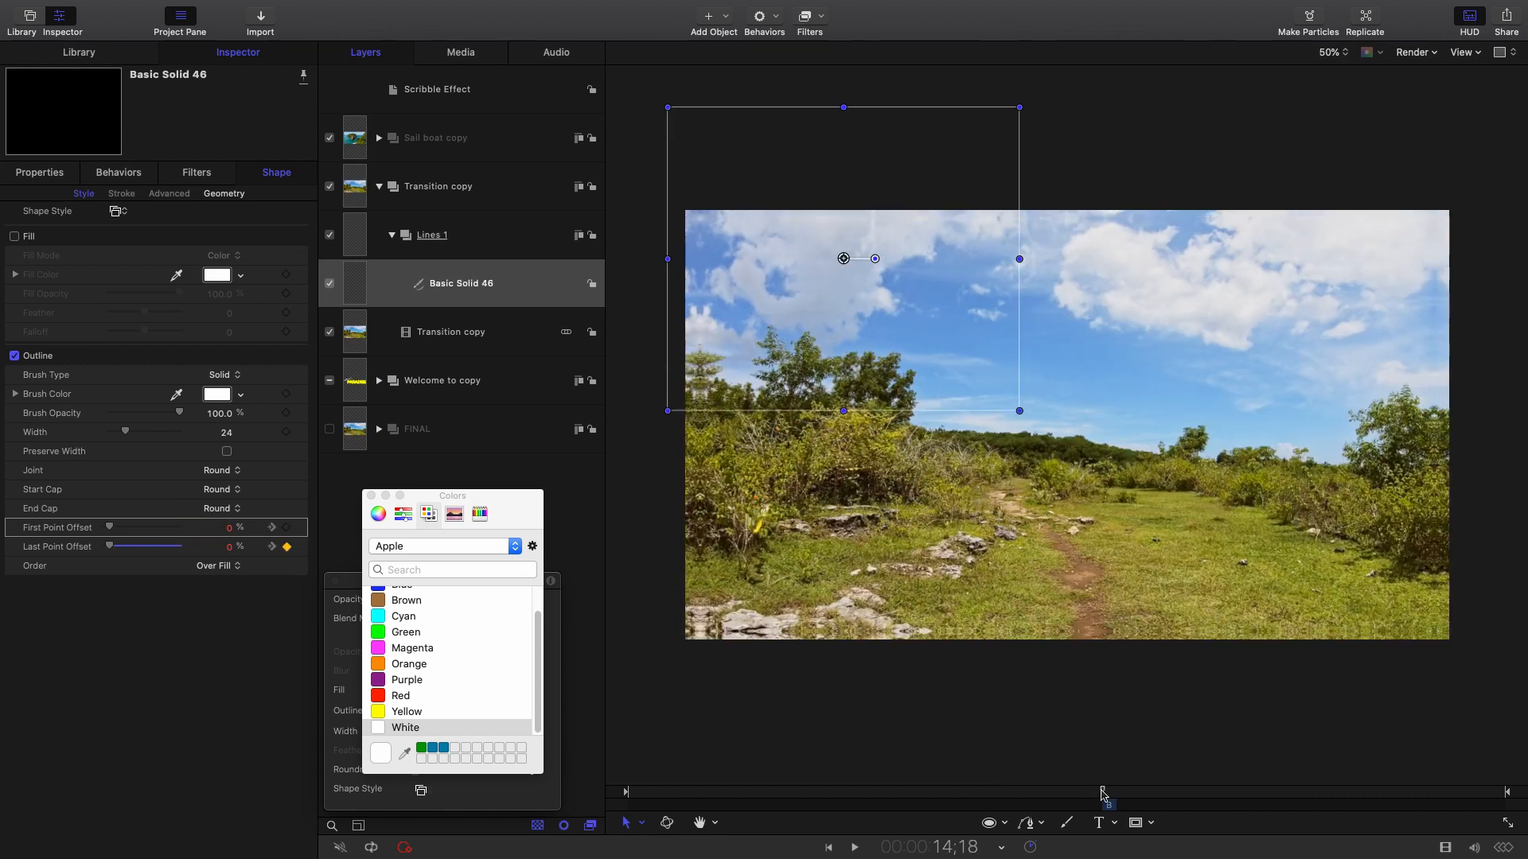
{"action": "key", "text": "Right"}
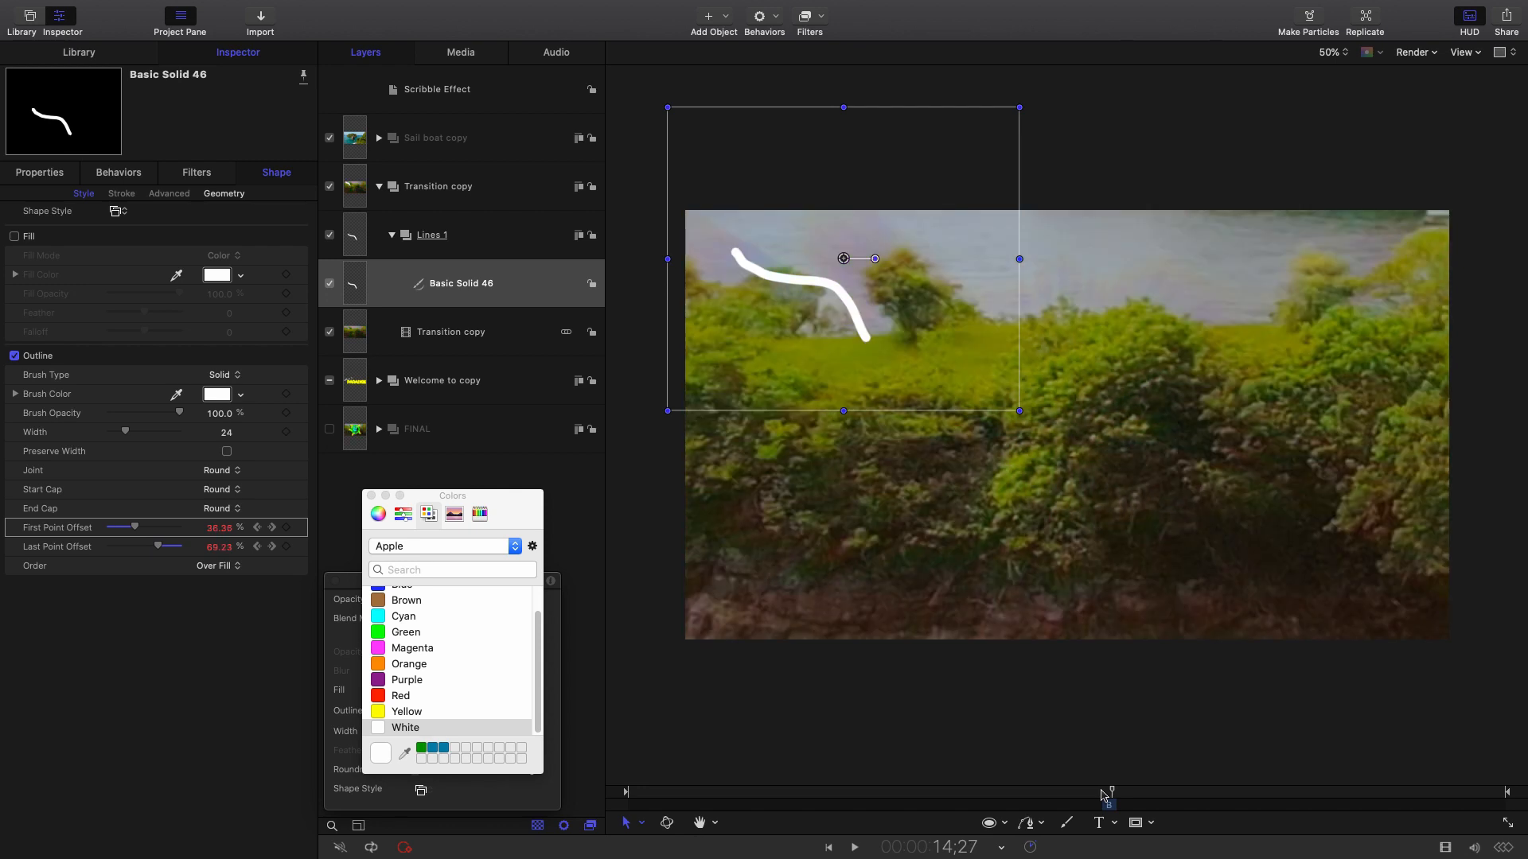
{"action": "key", "text": "Right"}
{"action": "key", "text": "Right"}
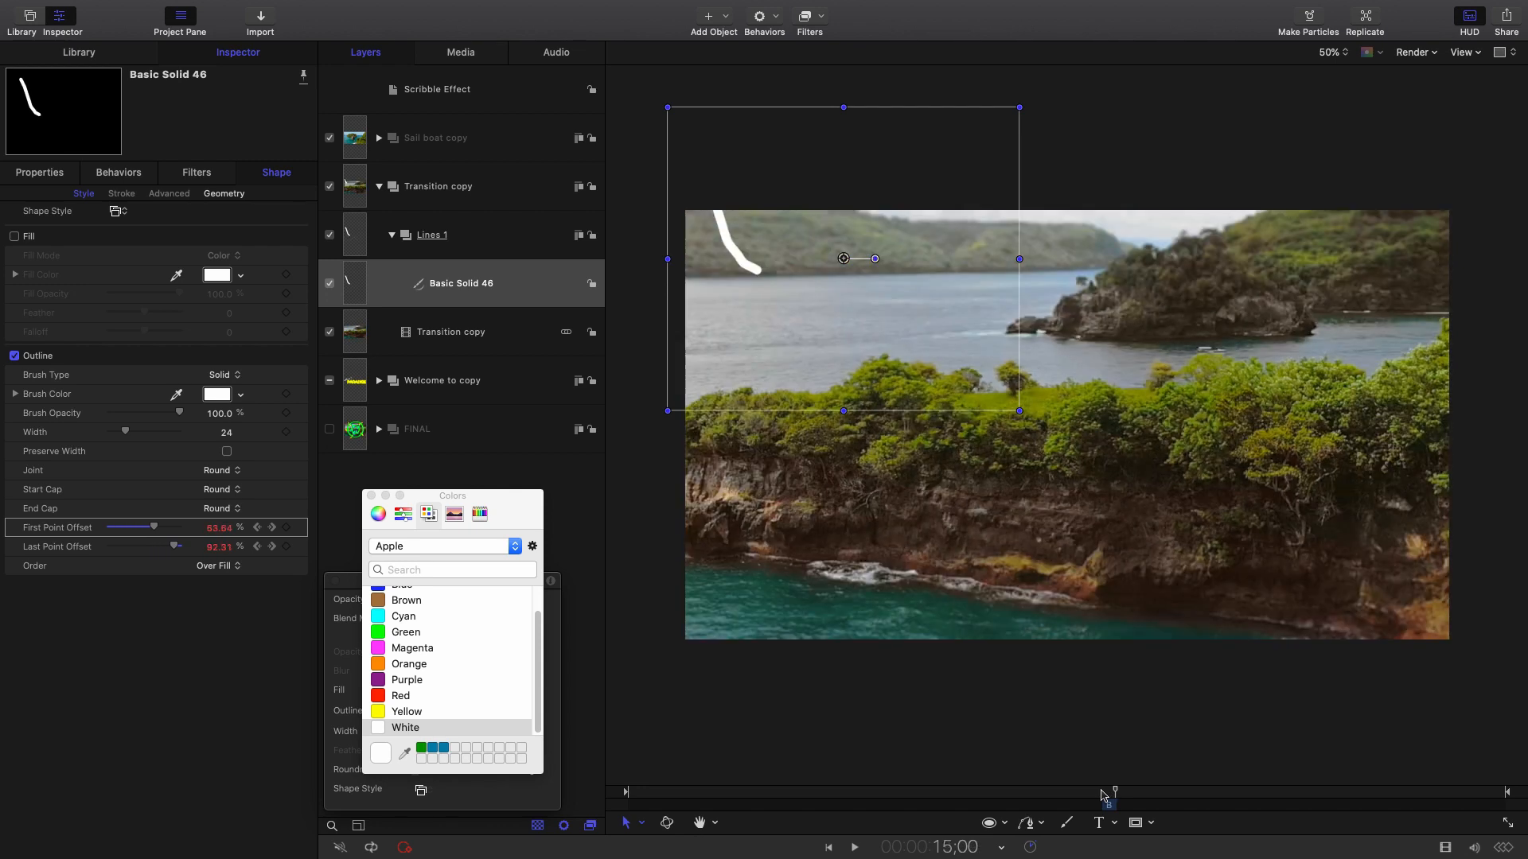
{"action": "left_click", "coordinate": [1102, 792]}
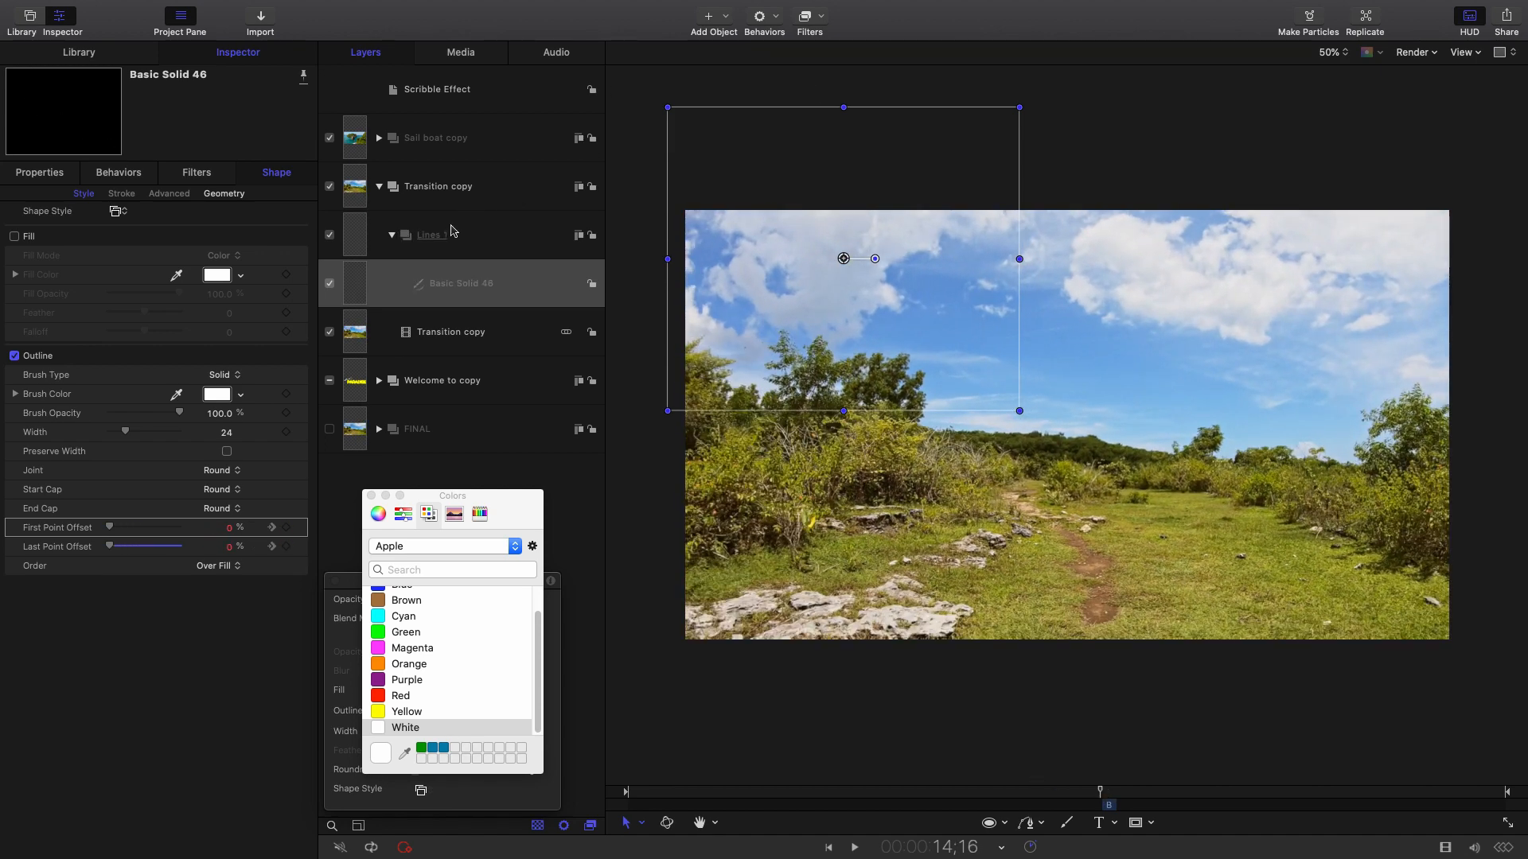
Duplicate the Basic Solid 46 stroke layer, keeping the copy's default name.
{"action": "right_click", "coordinate": [499, 304]}
{"action": "left_click", "coordinate": [532, 352]}
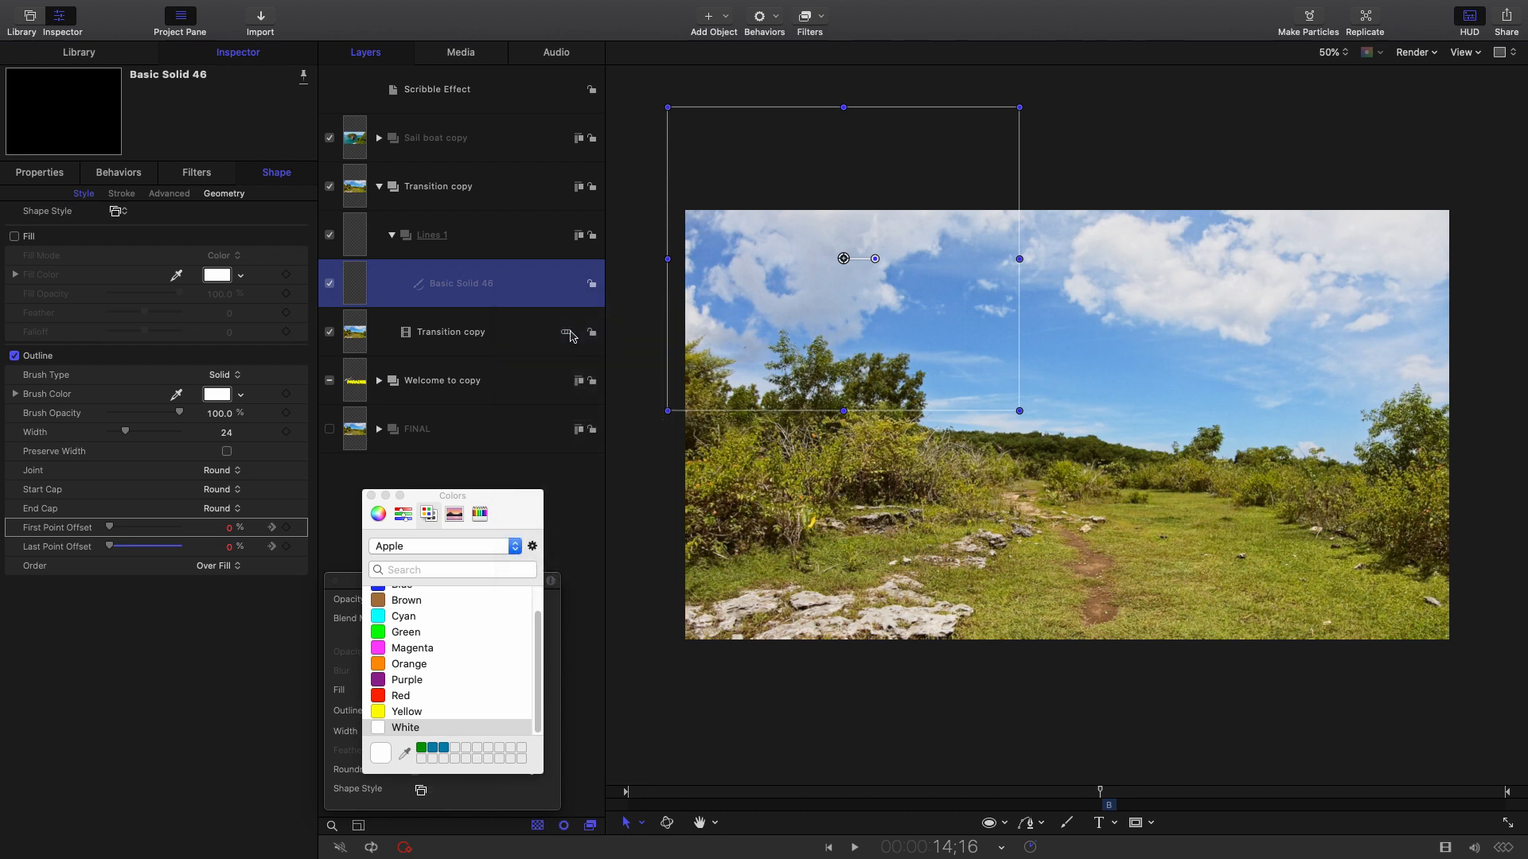
{"action": "double_click", "coordinate": [548, 293]}
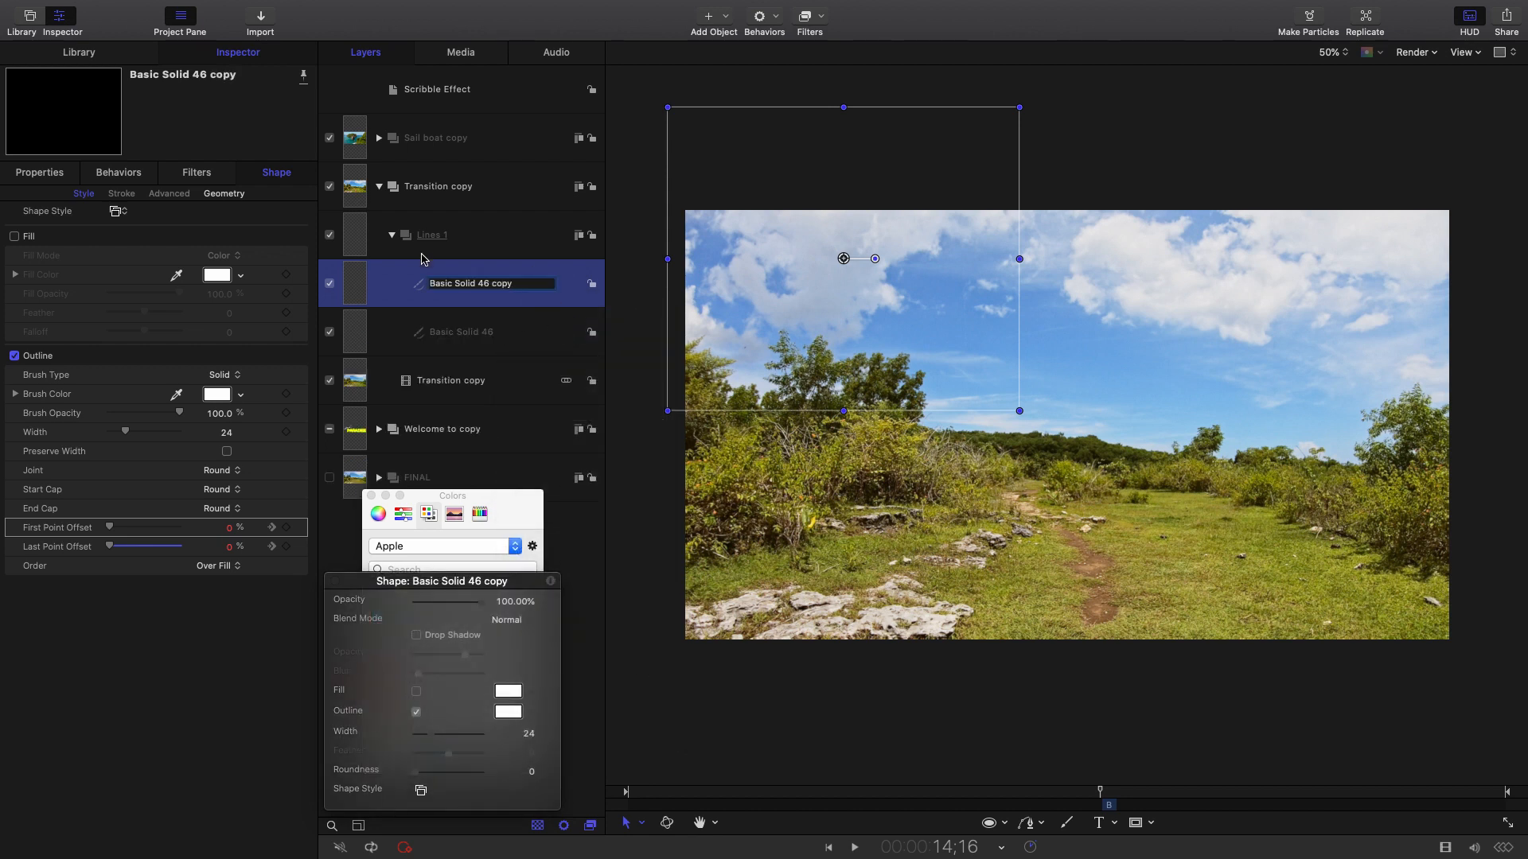
{"action": "key", "text": "Return"}
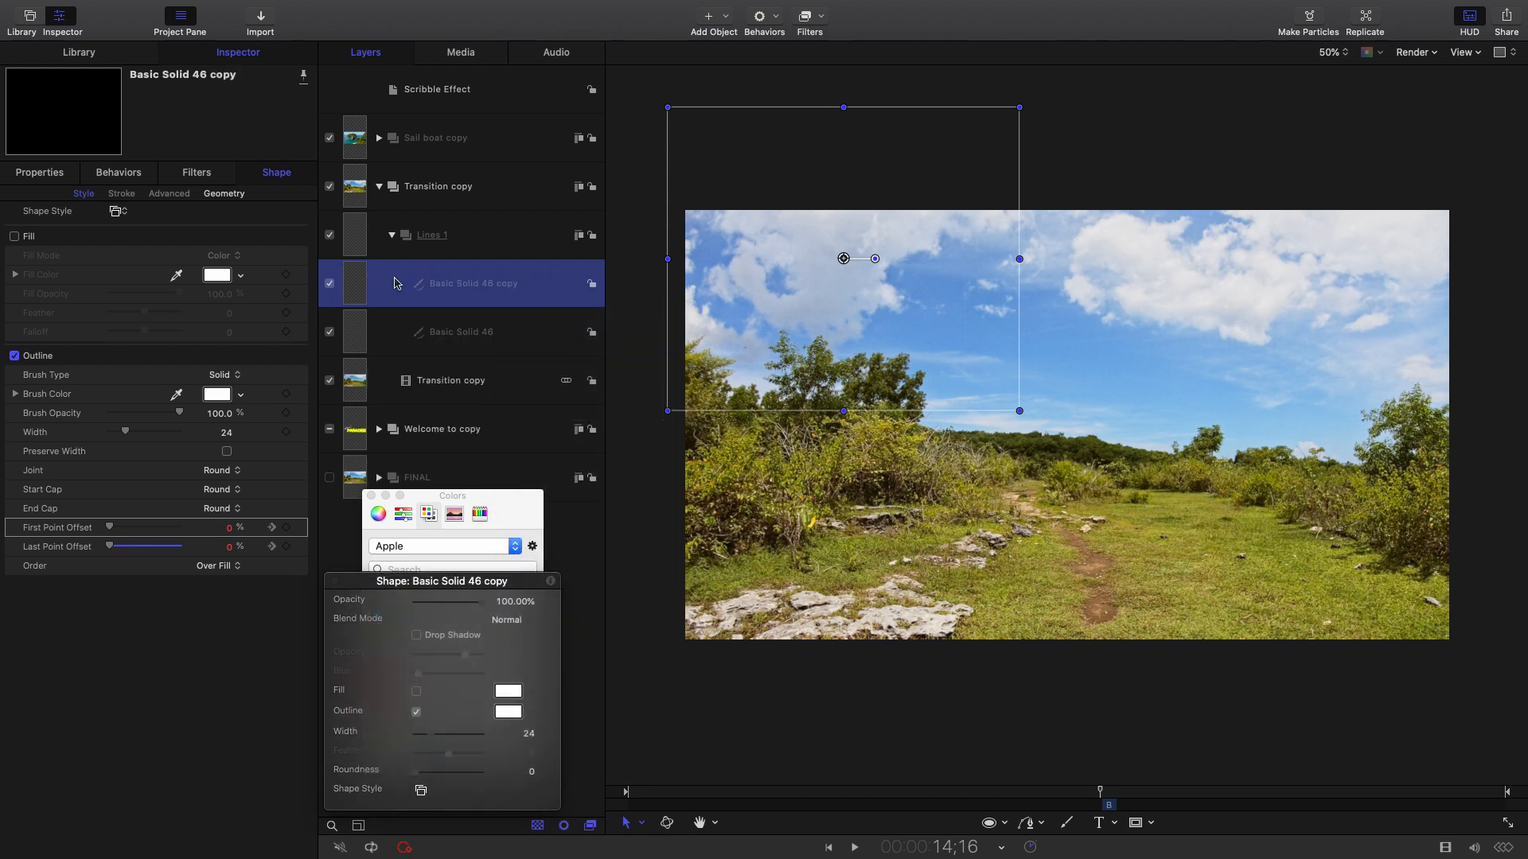
With the Anchor Point tool, move the copy's pivot to the ring's centre.
{"action": "left_click", "coordinate": [639, 825]}
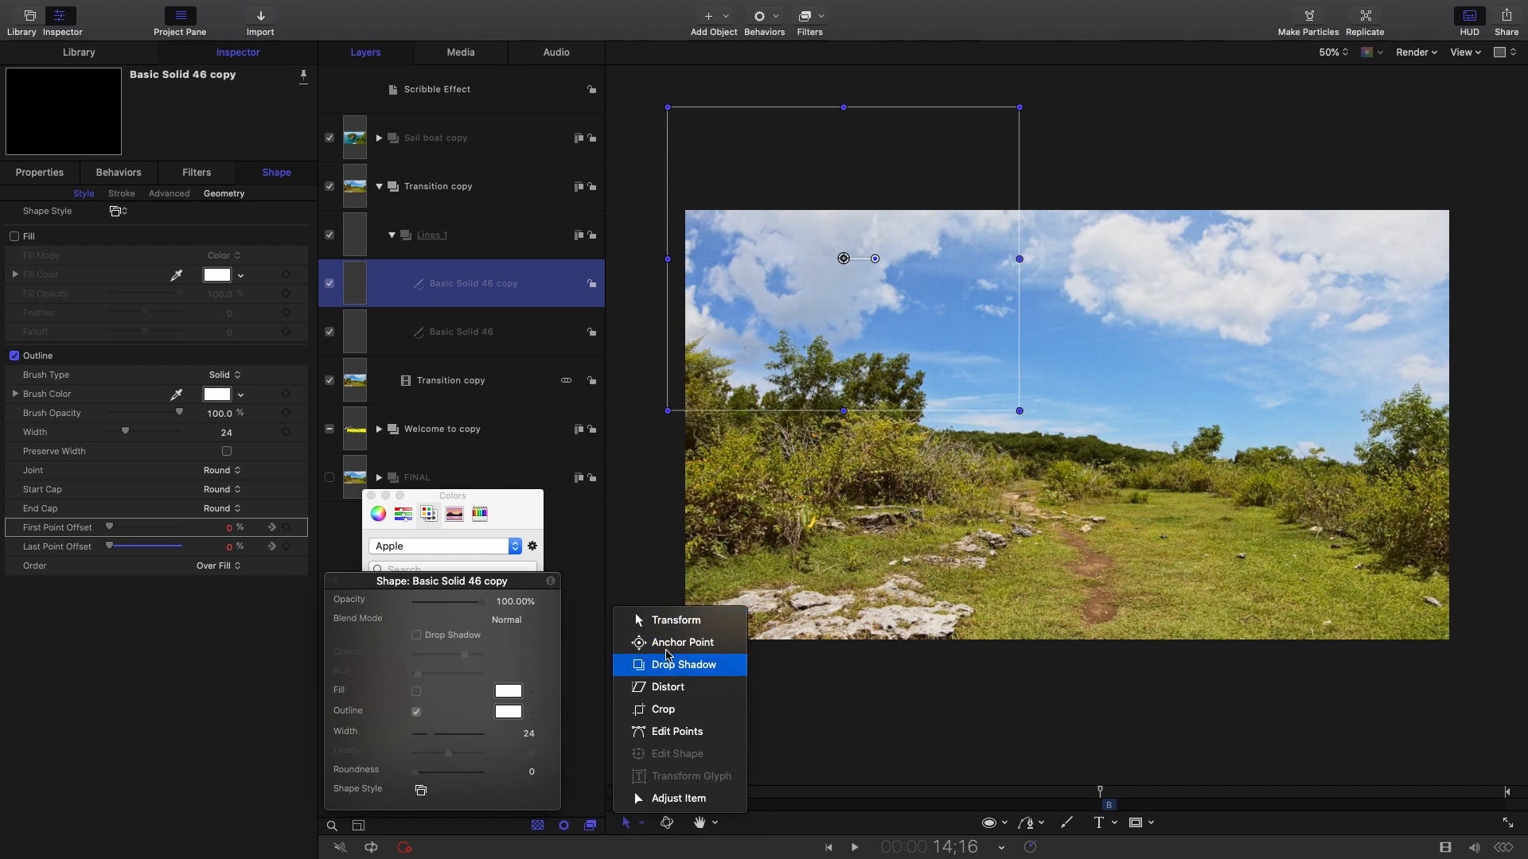
{"action": "left_click", "coordinate": [668, 643]}
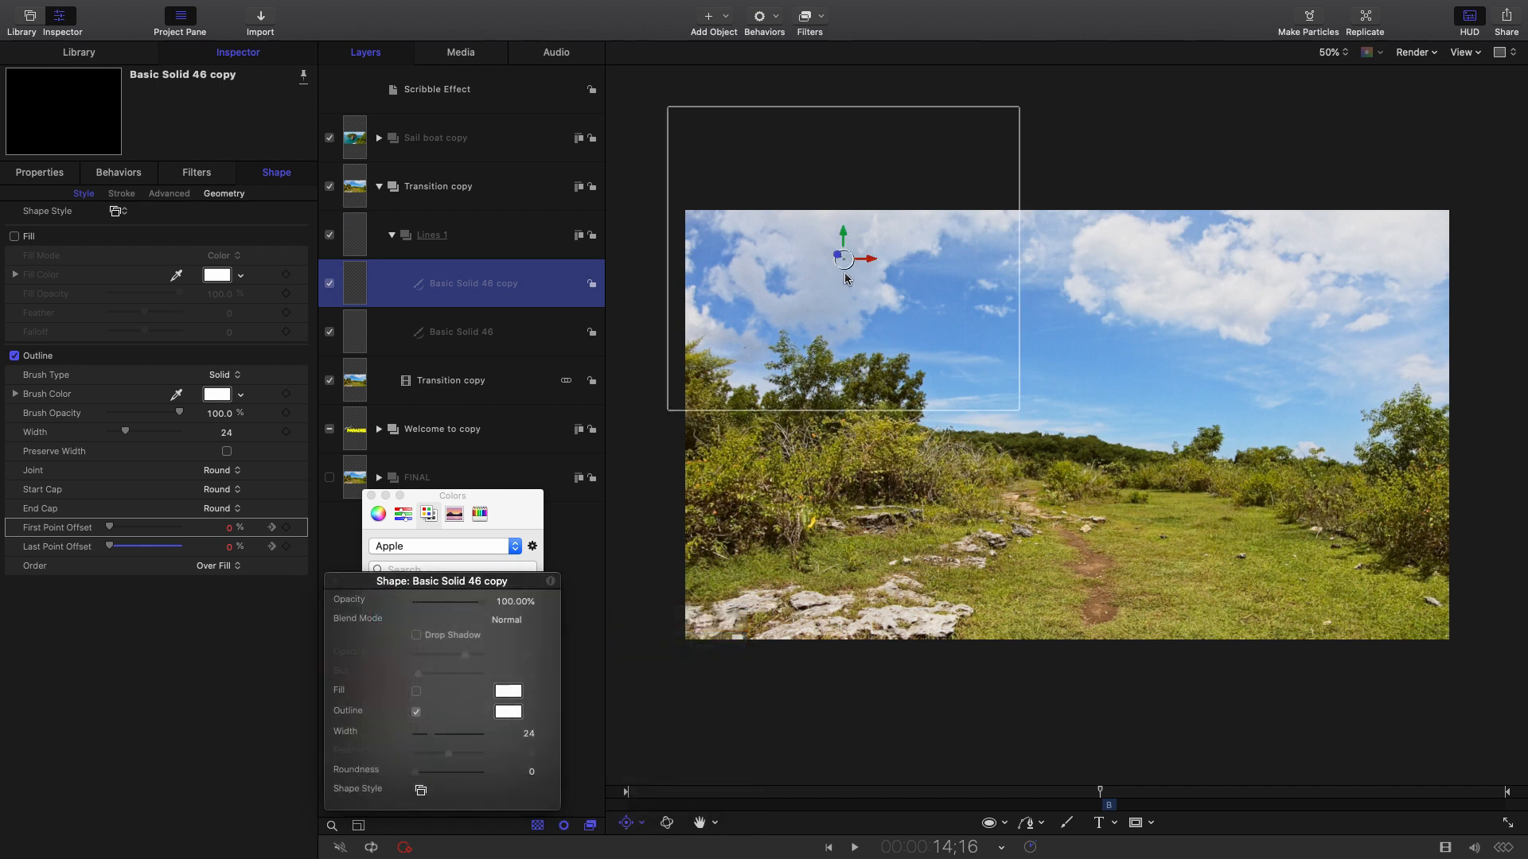
{"action": "left_click_drag", "start_coordinate": [844, 269], "coordinate": [1066, 432]}
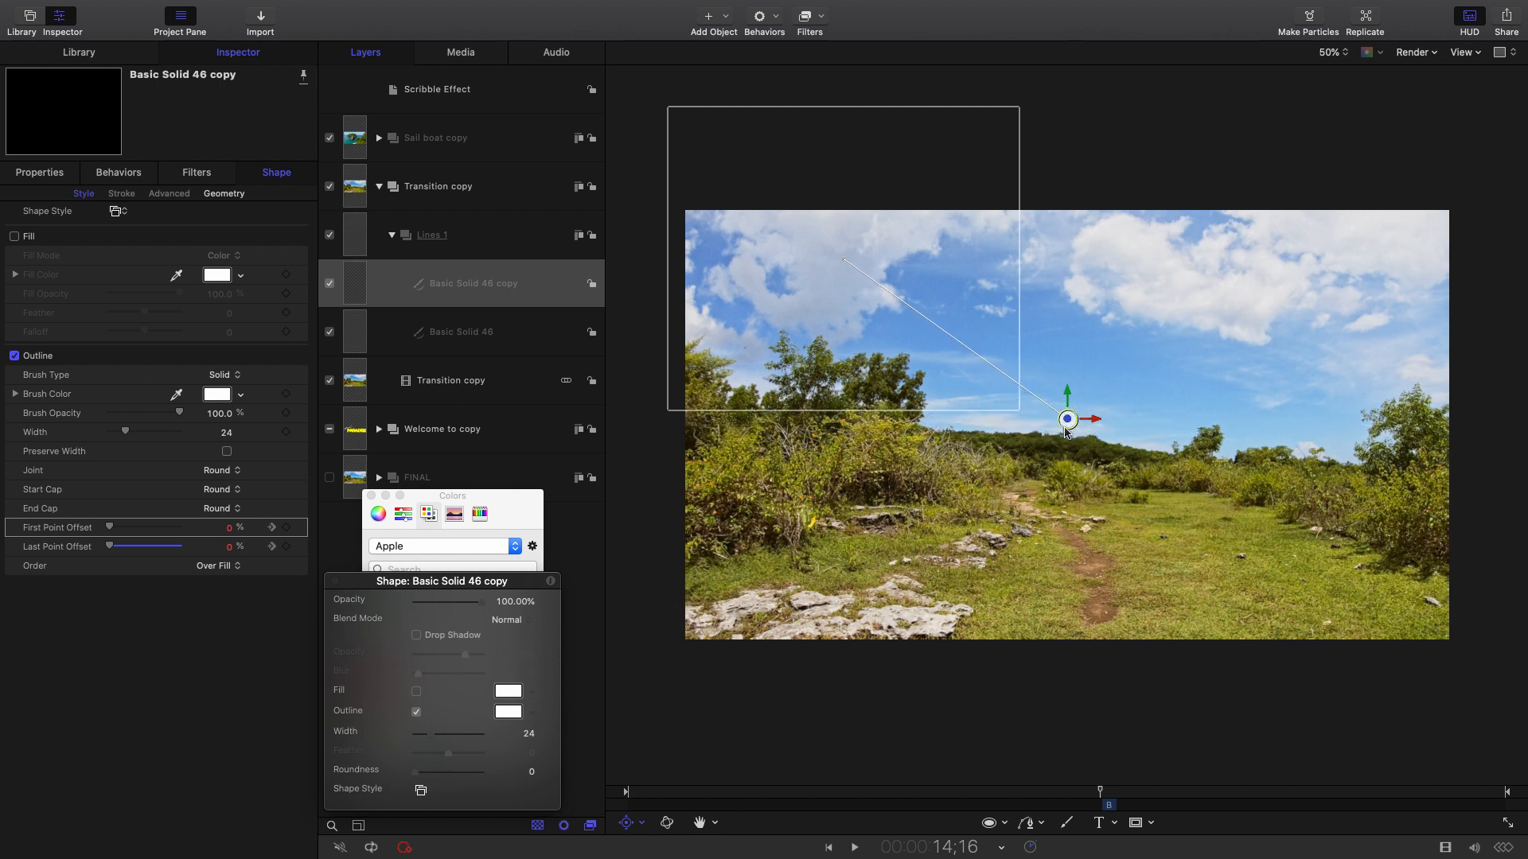
Rotate Basic Solid 46 copy to 44° in Properties.
{"action": "left_click", "coordinate": [549, 293]}
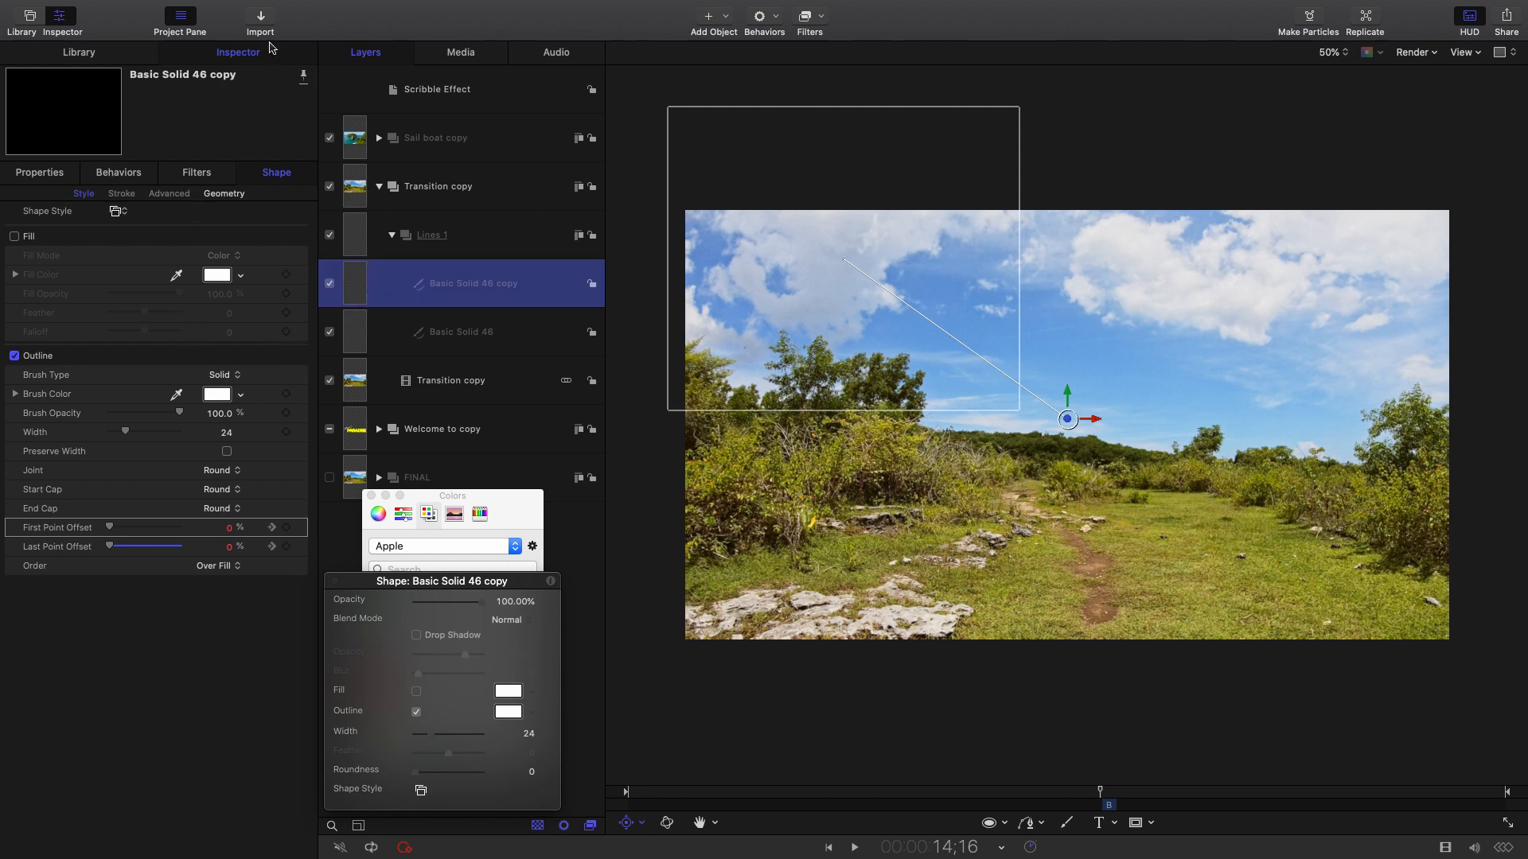
{"action": "left_click", "coordinate": [271, 175]}
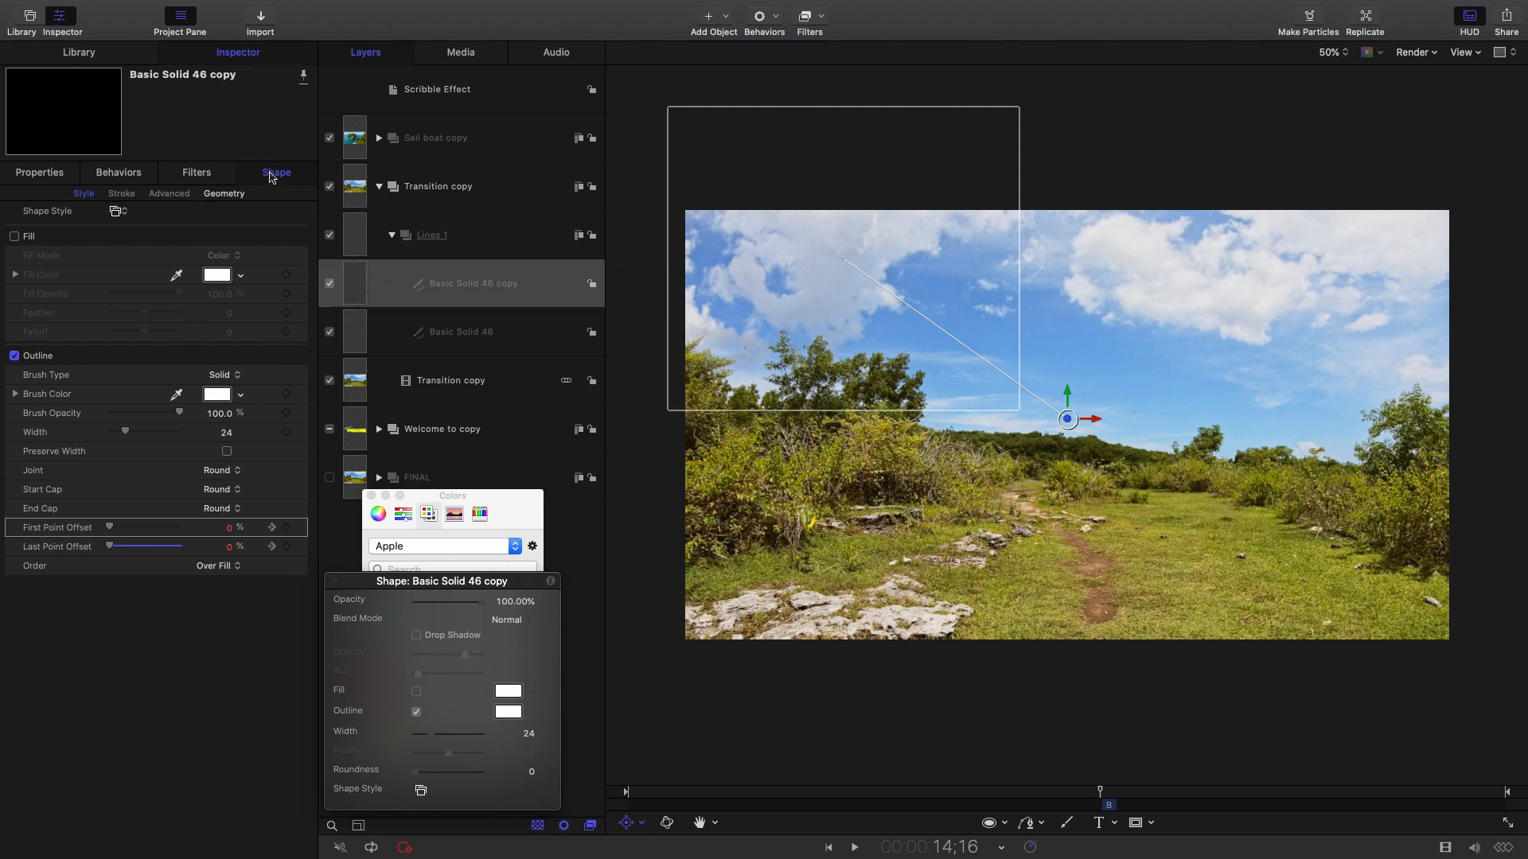
{"action": "left_click", "coordinate": [62, 171]}
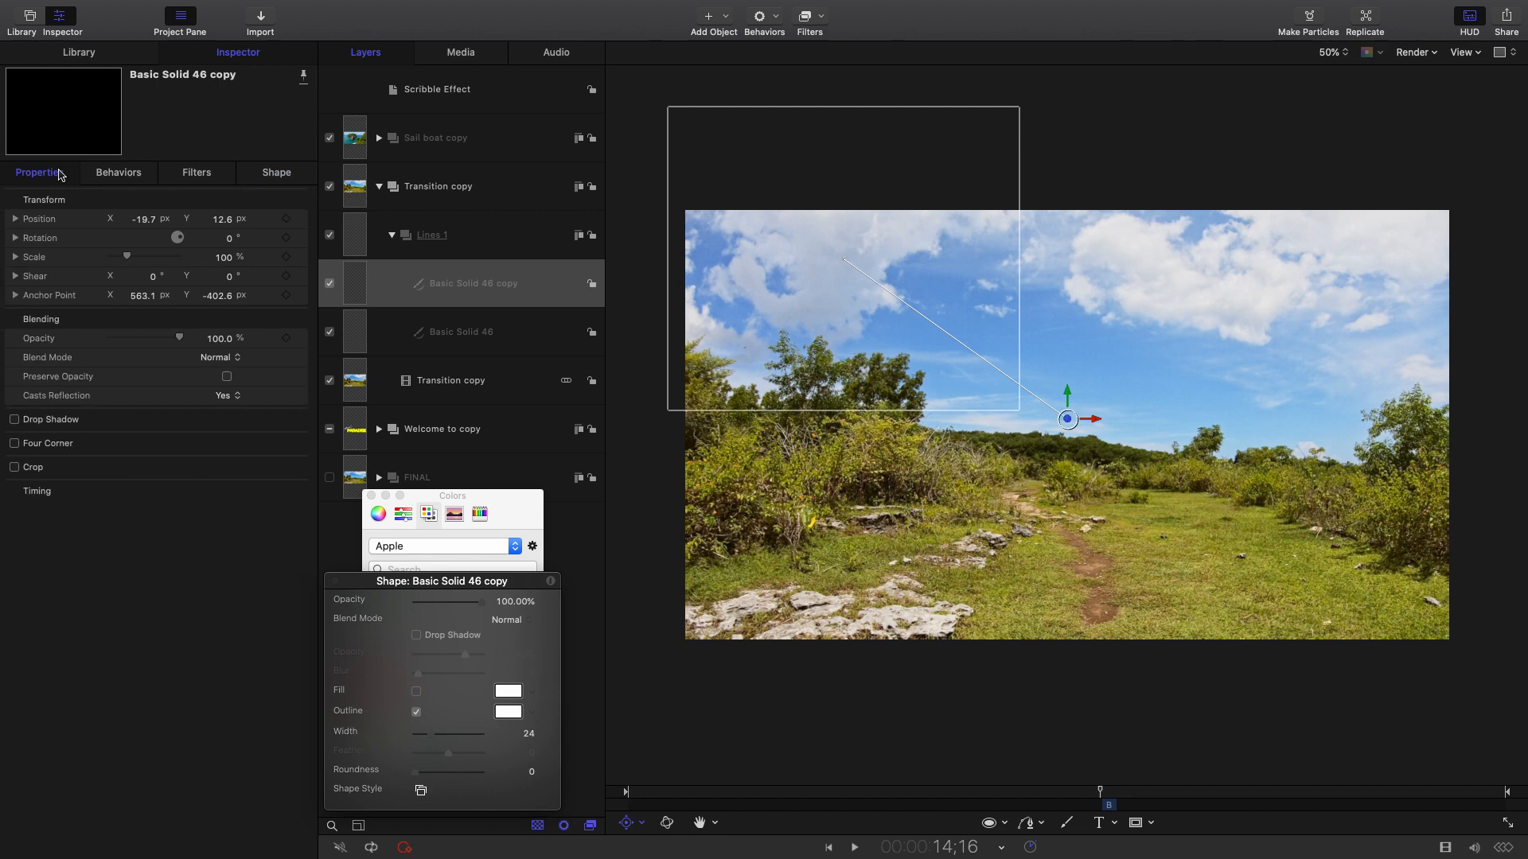
{"action": "left_click", "coordinate": [239, 236]}
{"action": "left_click", "coordinate": [223, 242]}
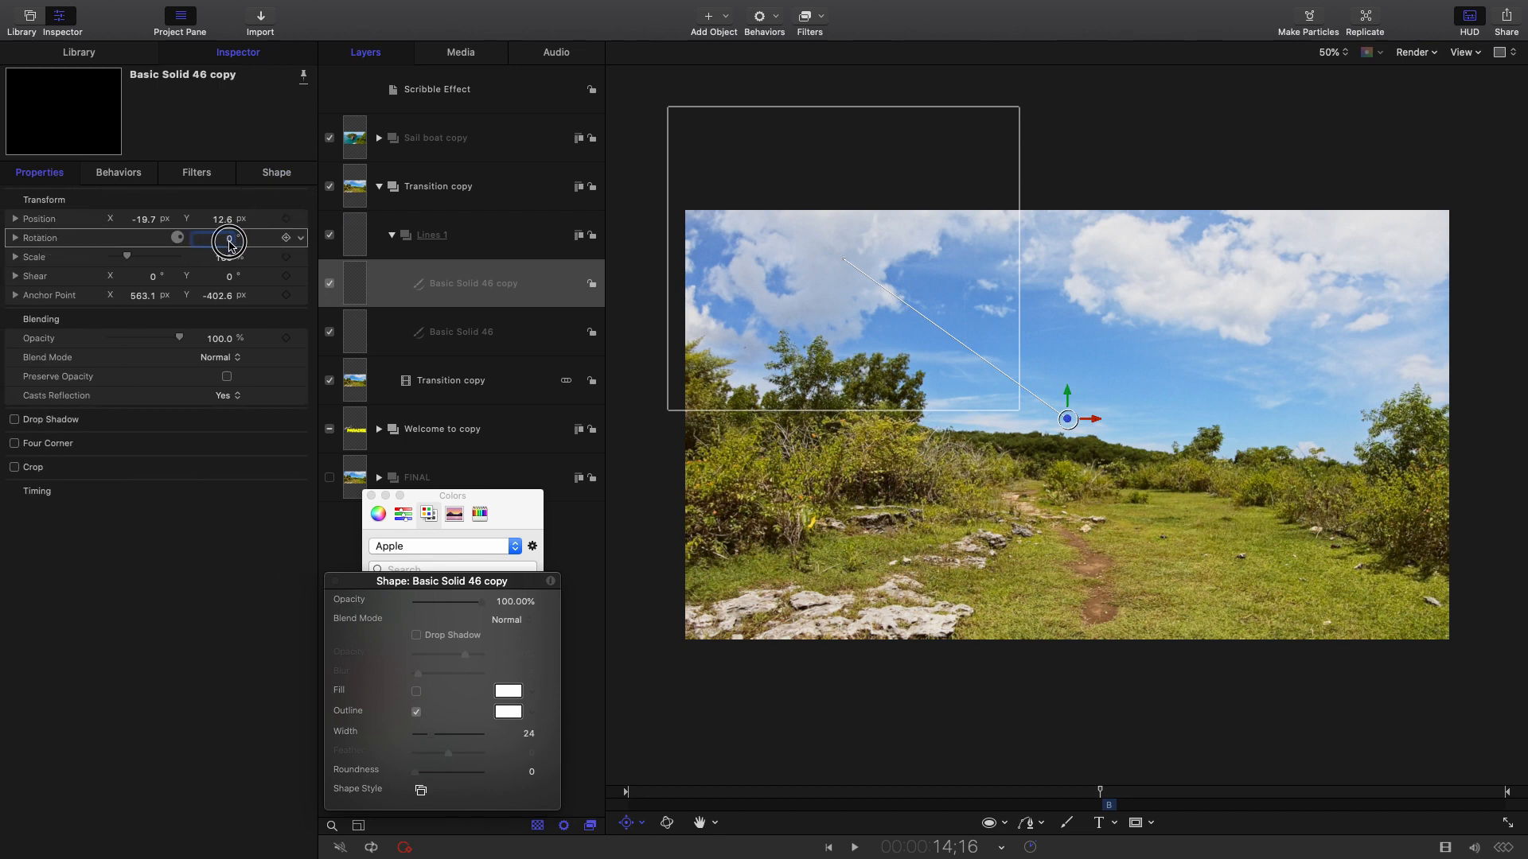
{"action": "left_click_drag", "start_coordinate": [230, 242], "coordinate": [265, 242]}
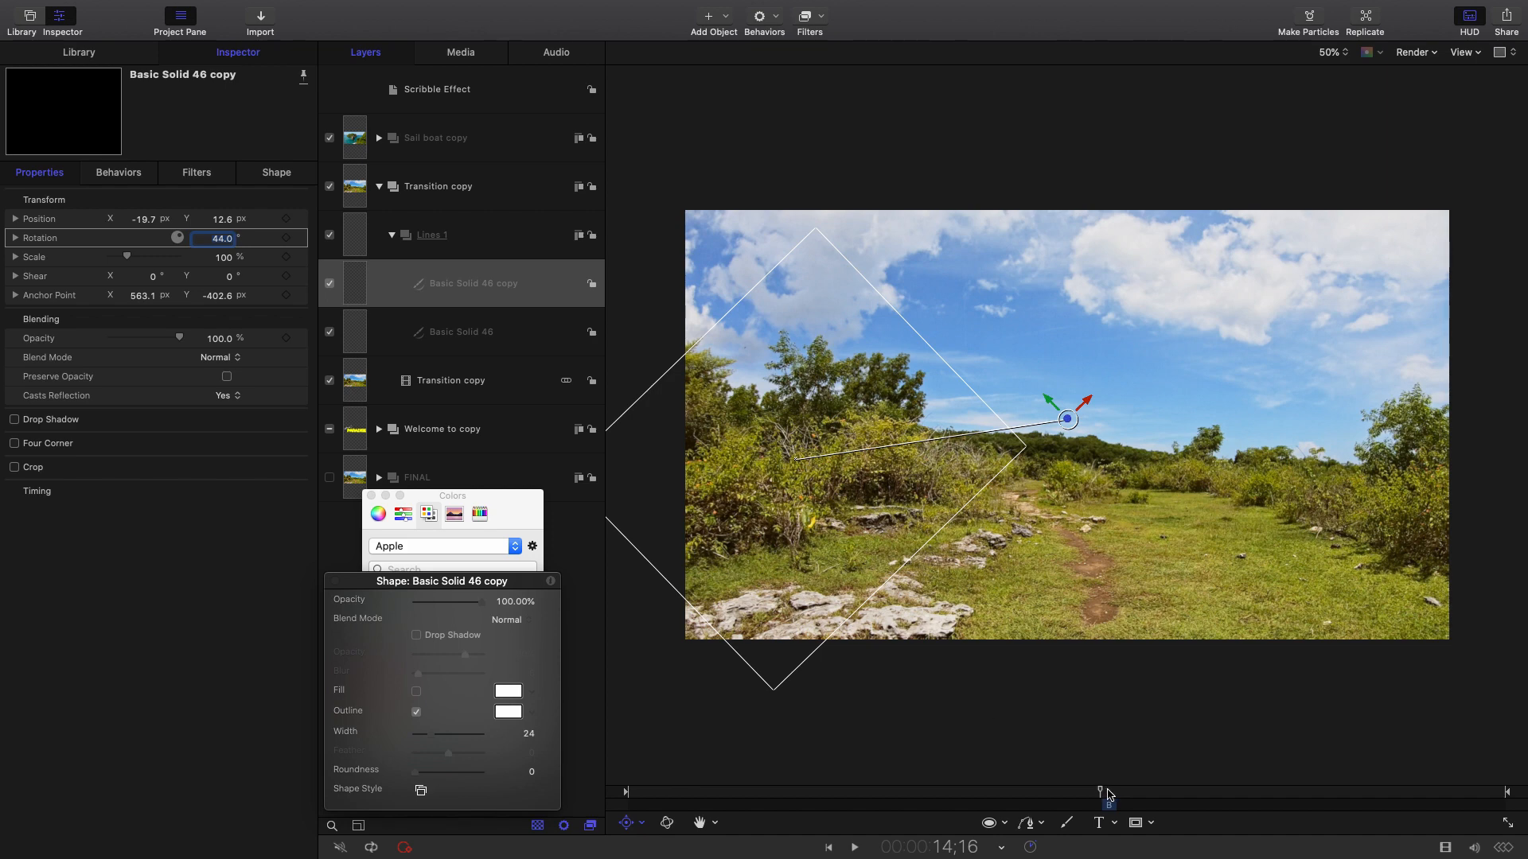
Duplicate the rotated copy and rotate copy 1 to 93°.
{"action": "left_click_drag", "start_coordinate": [1108, 794], "coordinate": [1112, 794]}
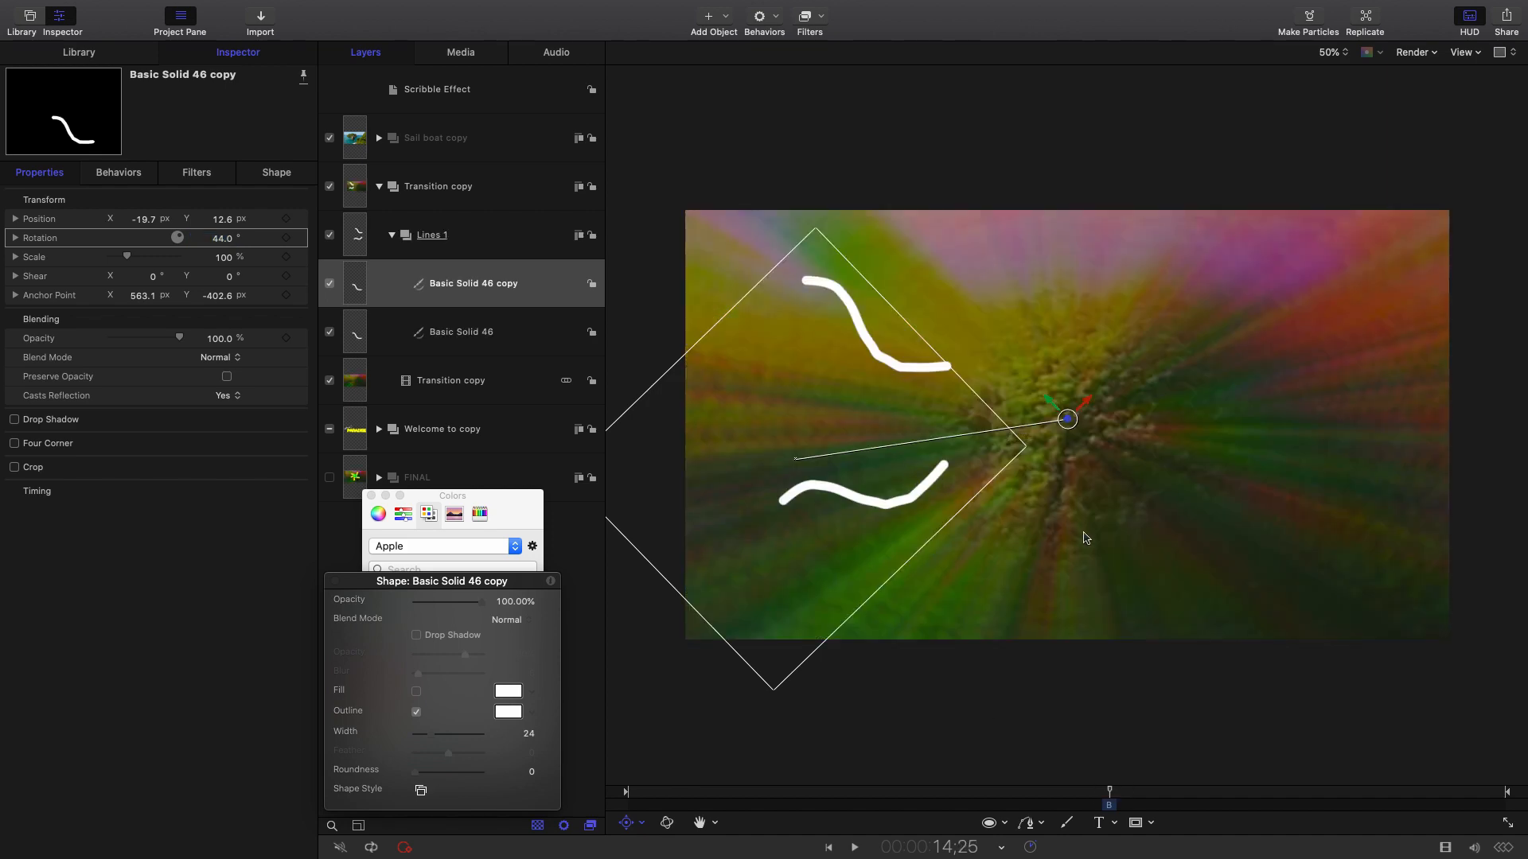
{"action": "right_click", "coordinate": [560, 299]}
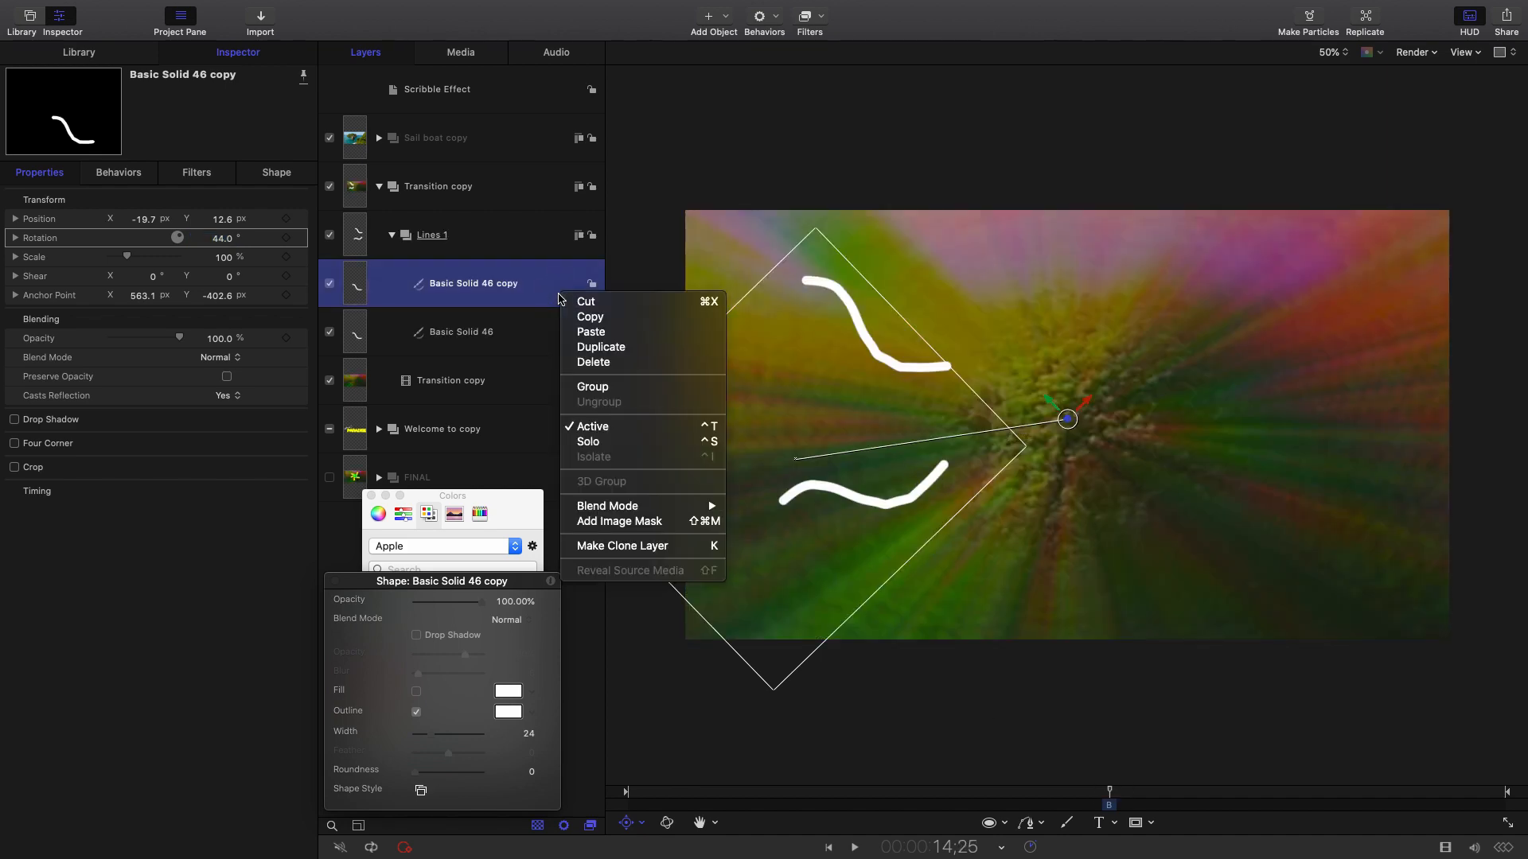
{"action": "left_click", "coordinate": [601, 347]}
{"action": "left_click", "coordinate": [276, 172]}
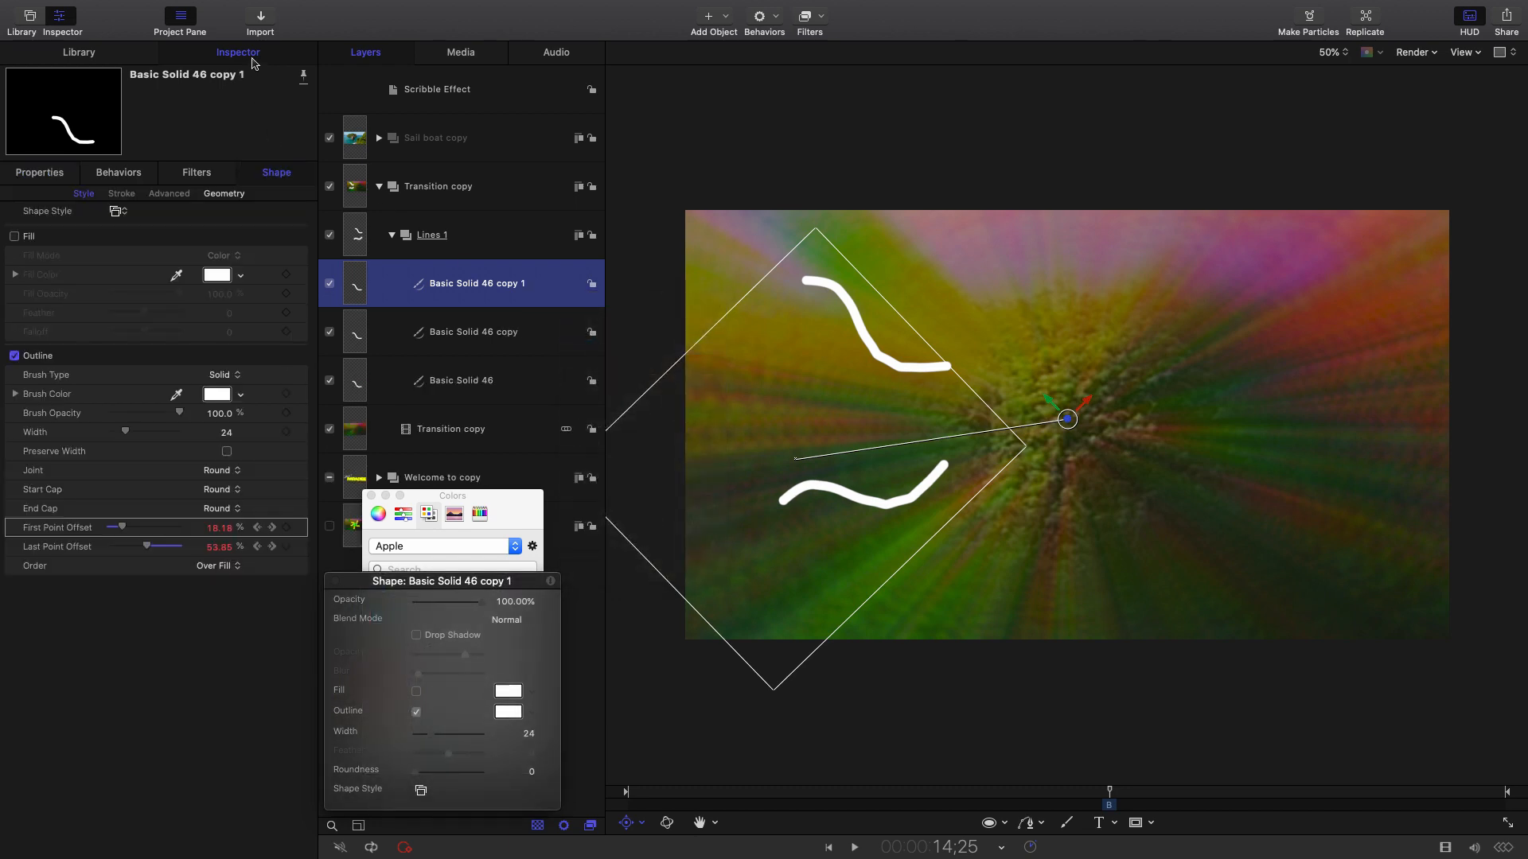
{"action": "left_click", "coordinate": [126, 121]}
{"action": "left_click", "coordinate": [51, 177]}
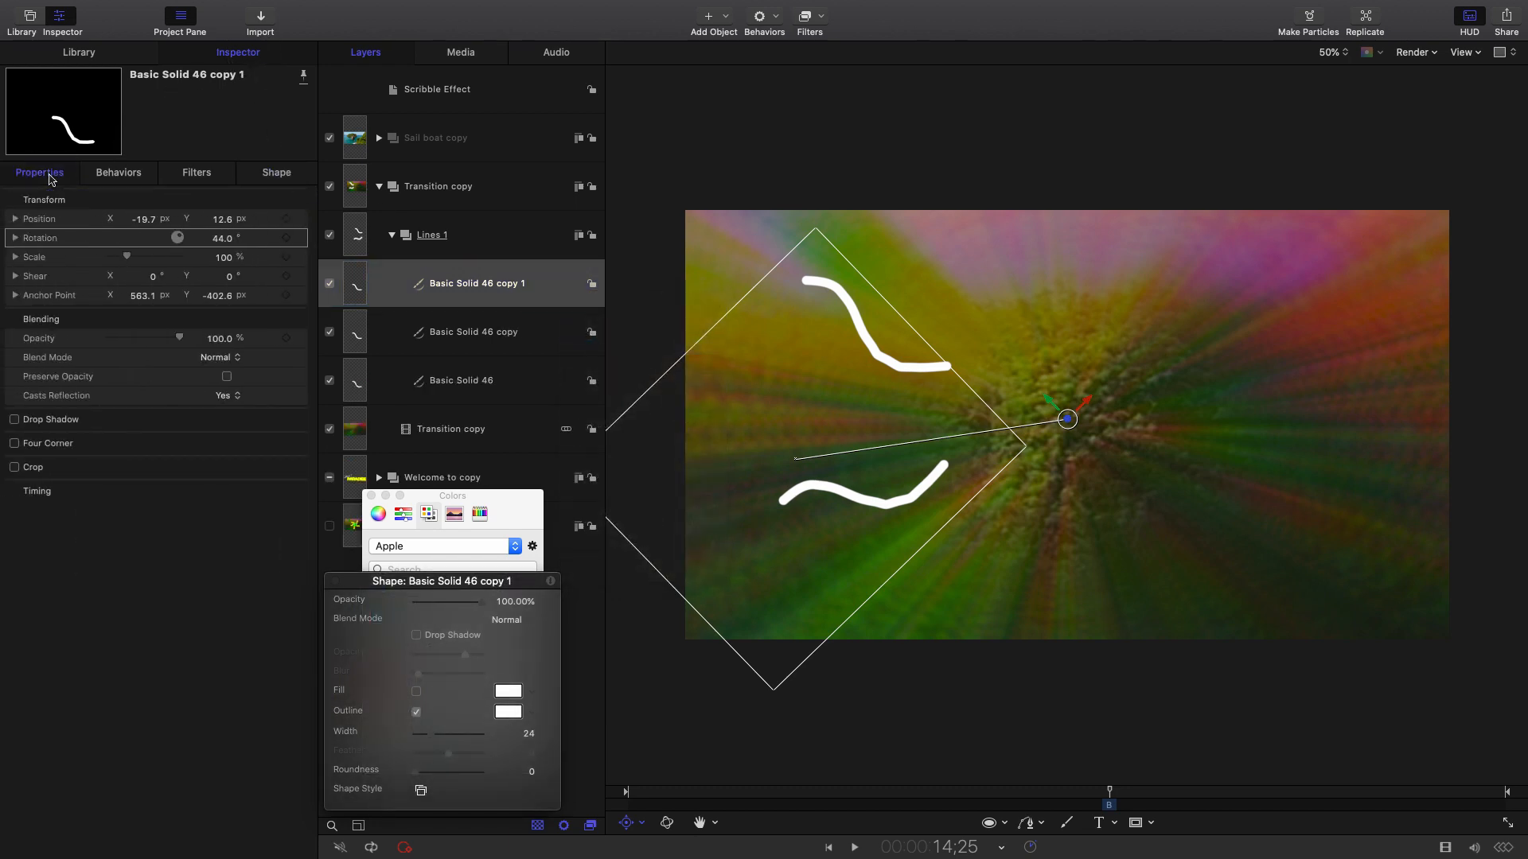
{"action": "left_click_drag", "start_coordinate": [223, 244], "coordinate": [259, 244]}
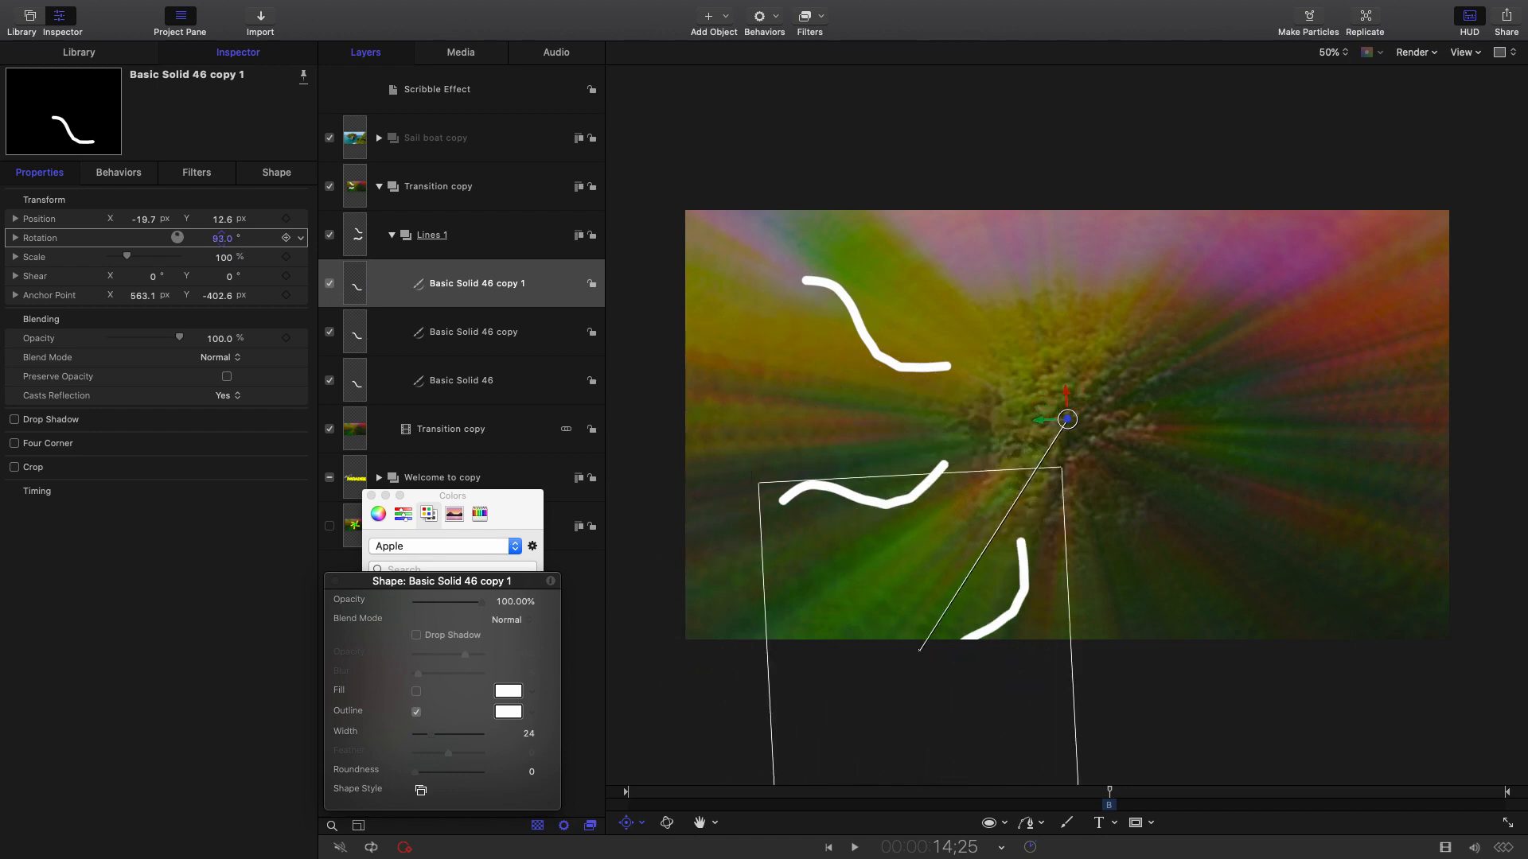
Duplicate copy 1 and rotate copy 2 to 152°.
{"action": "right_click", "coordinate": [521, 290]}
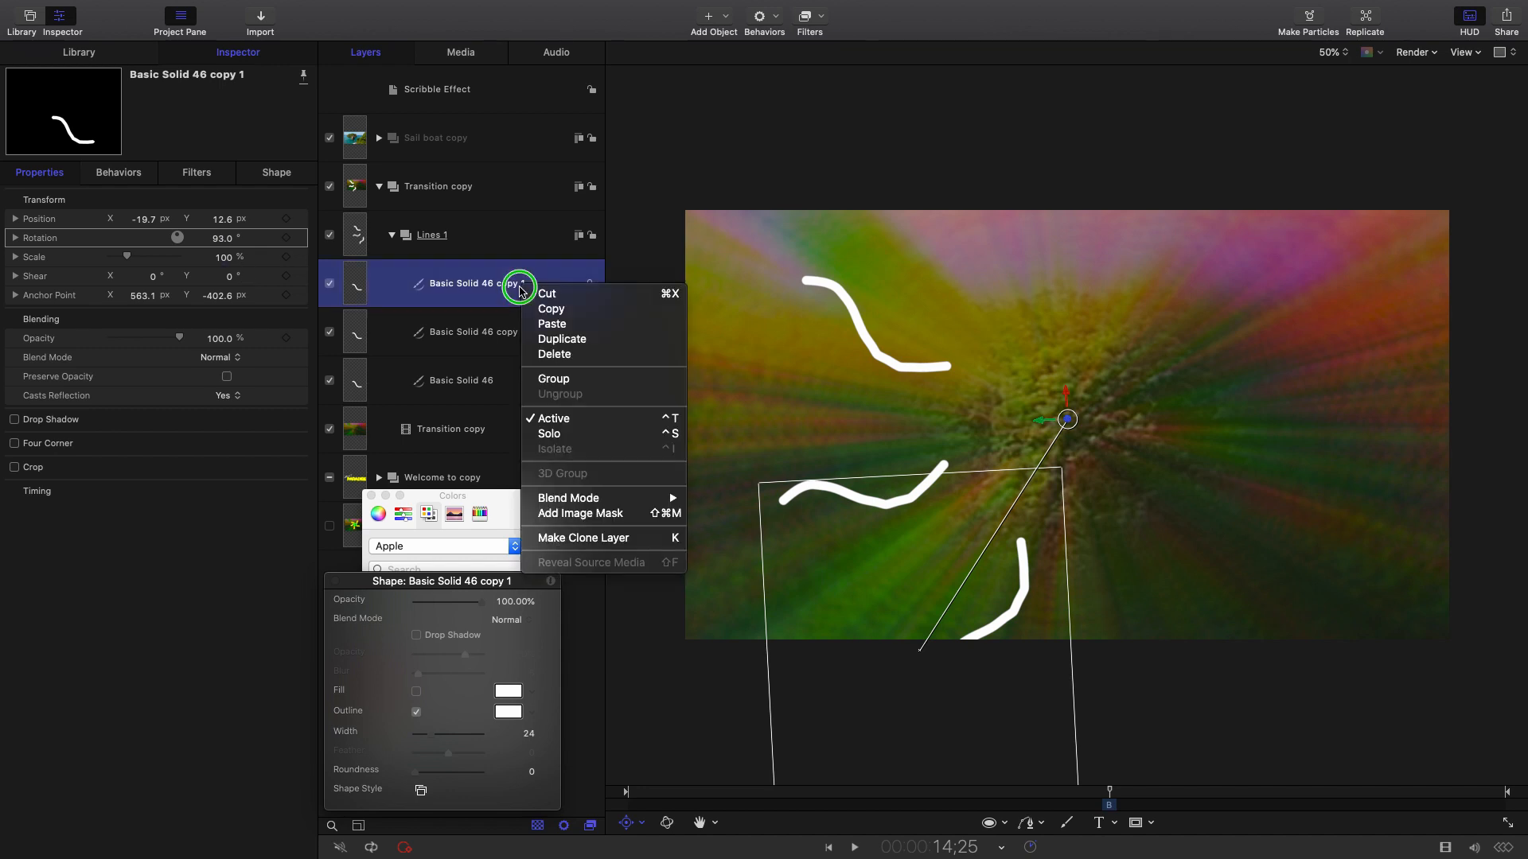
{"action": "left_click", "coordinate": [562, 339]}
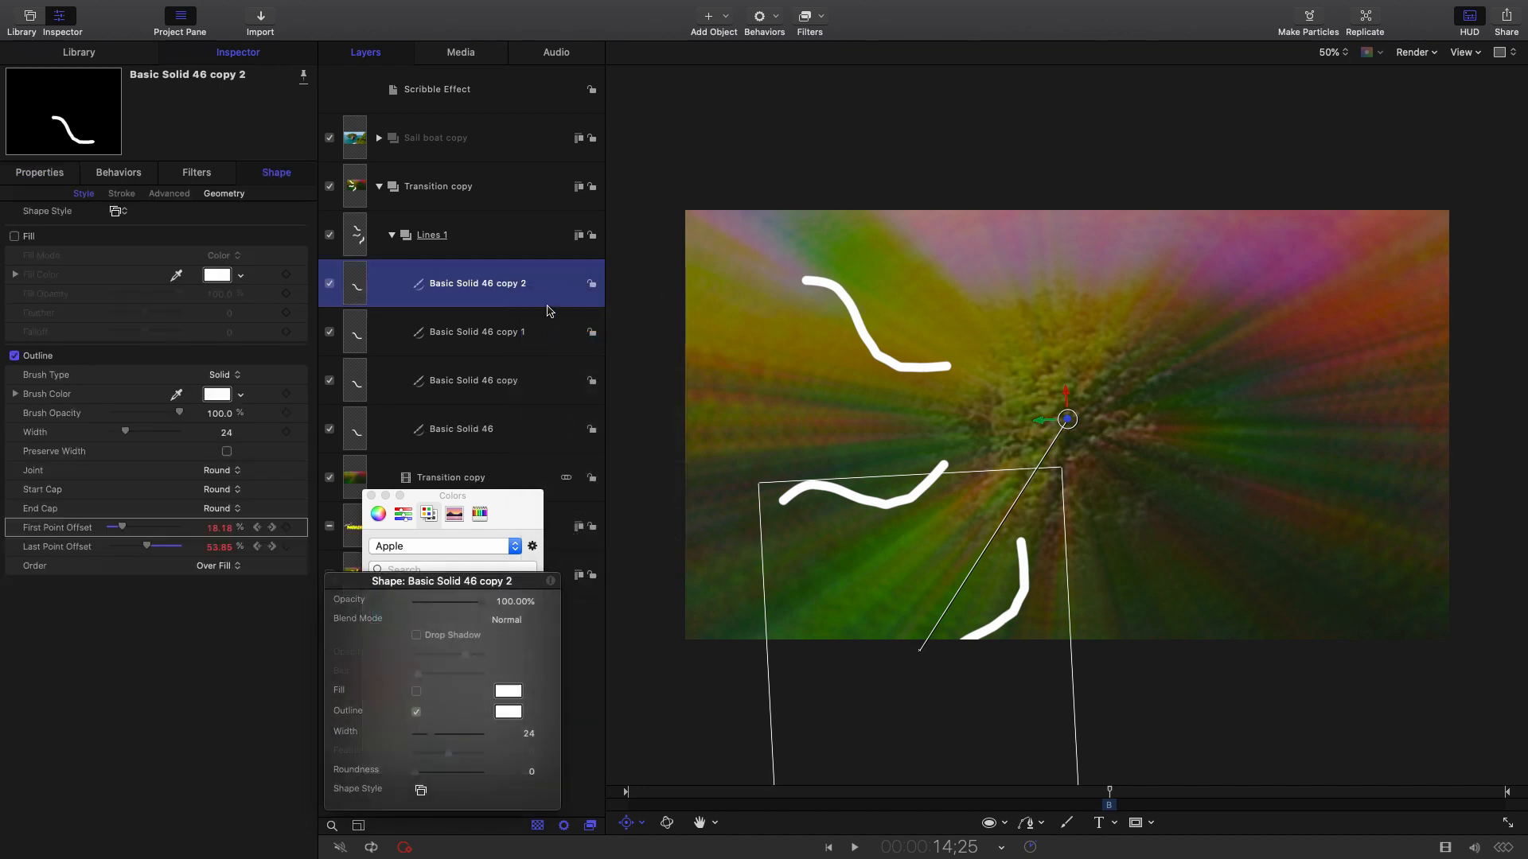
{"action": "left_click", "coordinate": [36, 173]}
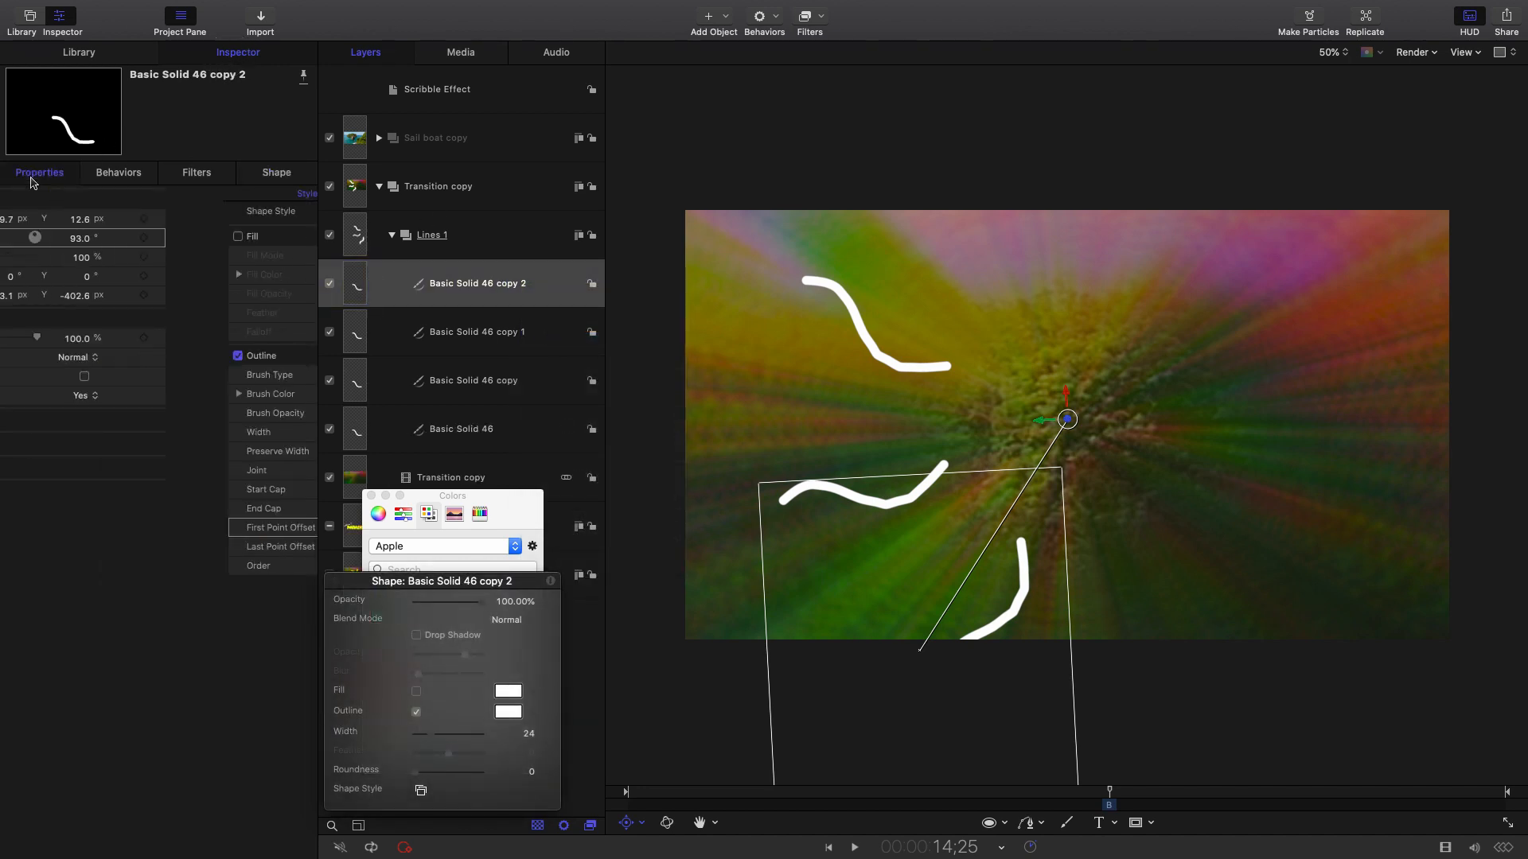
{"action": "left_click_drag", "start_coordinate": [230, 240], "coordinate": [286, 239]}
Duplicate into copies 3 and 4 and preview the radiating strokes.
{"action": "right_click", "coordinate": [458, 275]}
{"action": "left_click", "coordinate": [505, 334]}
{"action": "left_click", "coordinate": [38, 173]}
{"action": "right_click", "coordinate": [469, 285]}
{"action": "left_click", "coordinate": [493, 347]}
{"action": "left_click", "coordinate": [38, 174]}
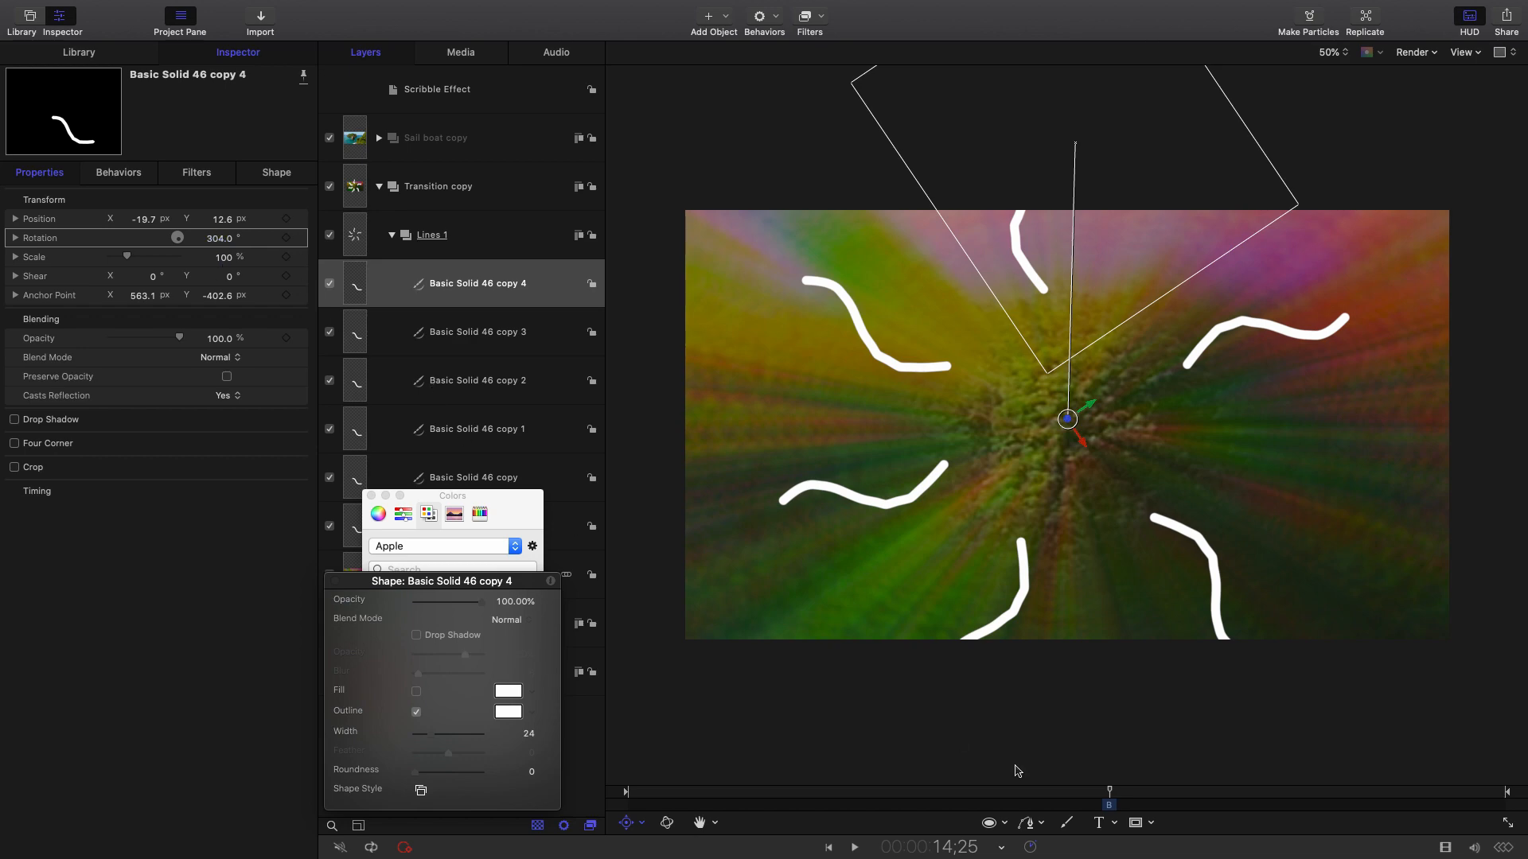
{"action": "left_click_drag", "start_coordinate": [1096, 798], "coordinate": [1110, 796]}
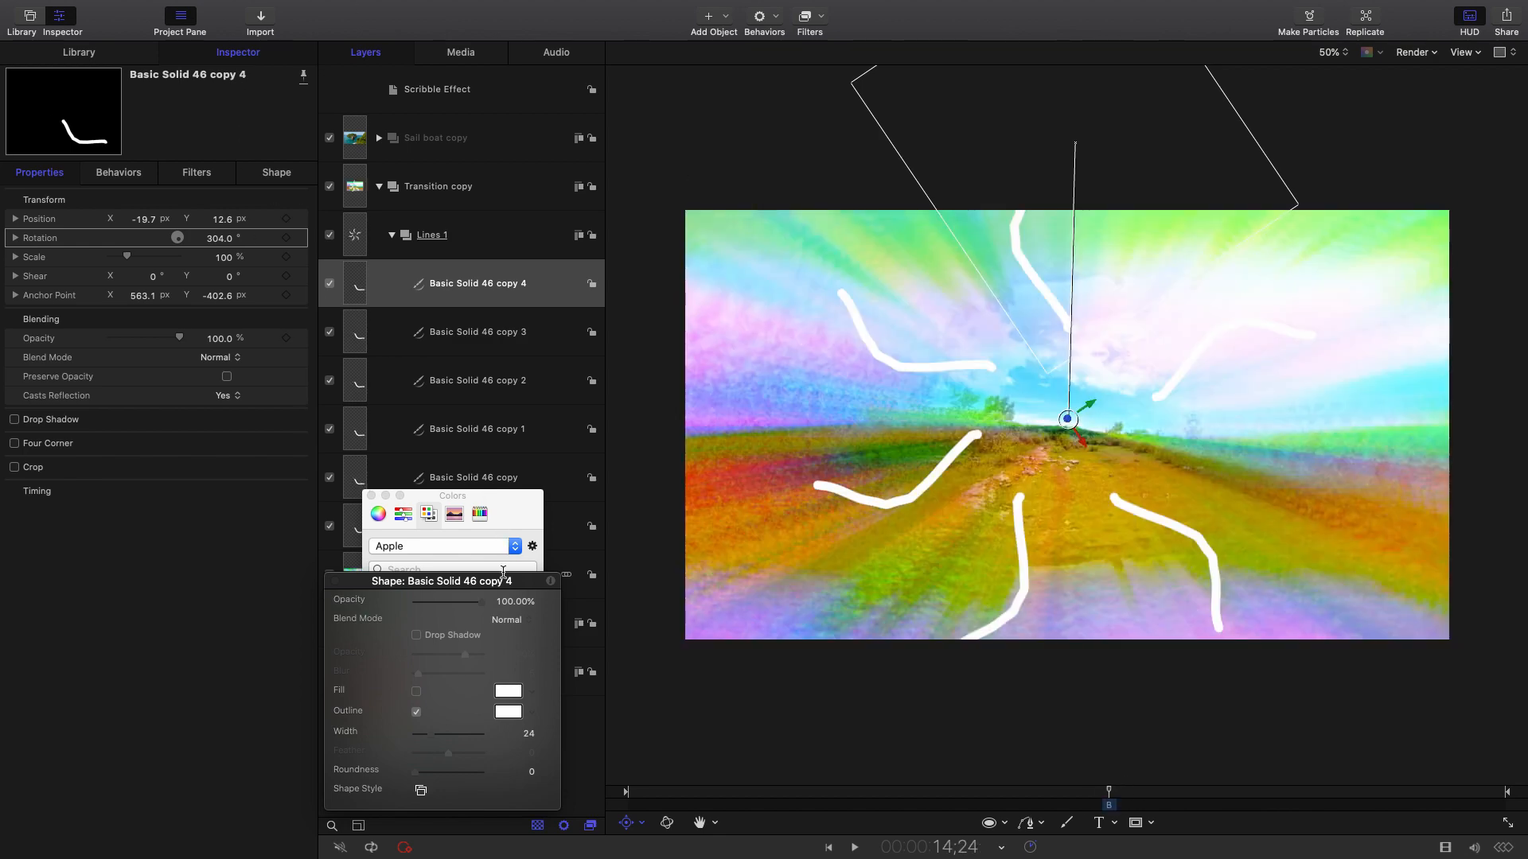
Close the colour picker and shape HUD, then select the original Basic Solid 46.
{"action": "left_click_drag", "start_coordinate": [525, 588], "coordinate": [277, 575]}
{"action": "left_click_drag", "start_coordinate": [430, 498], "coordinate": [189, 554]}
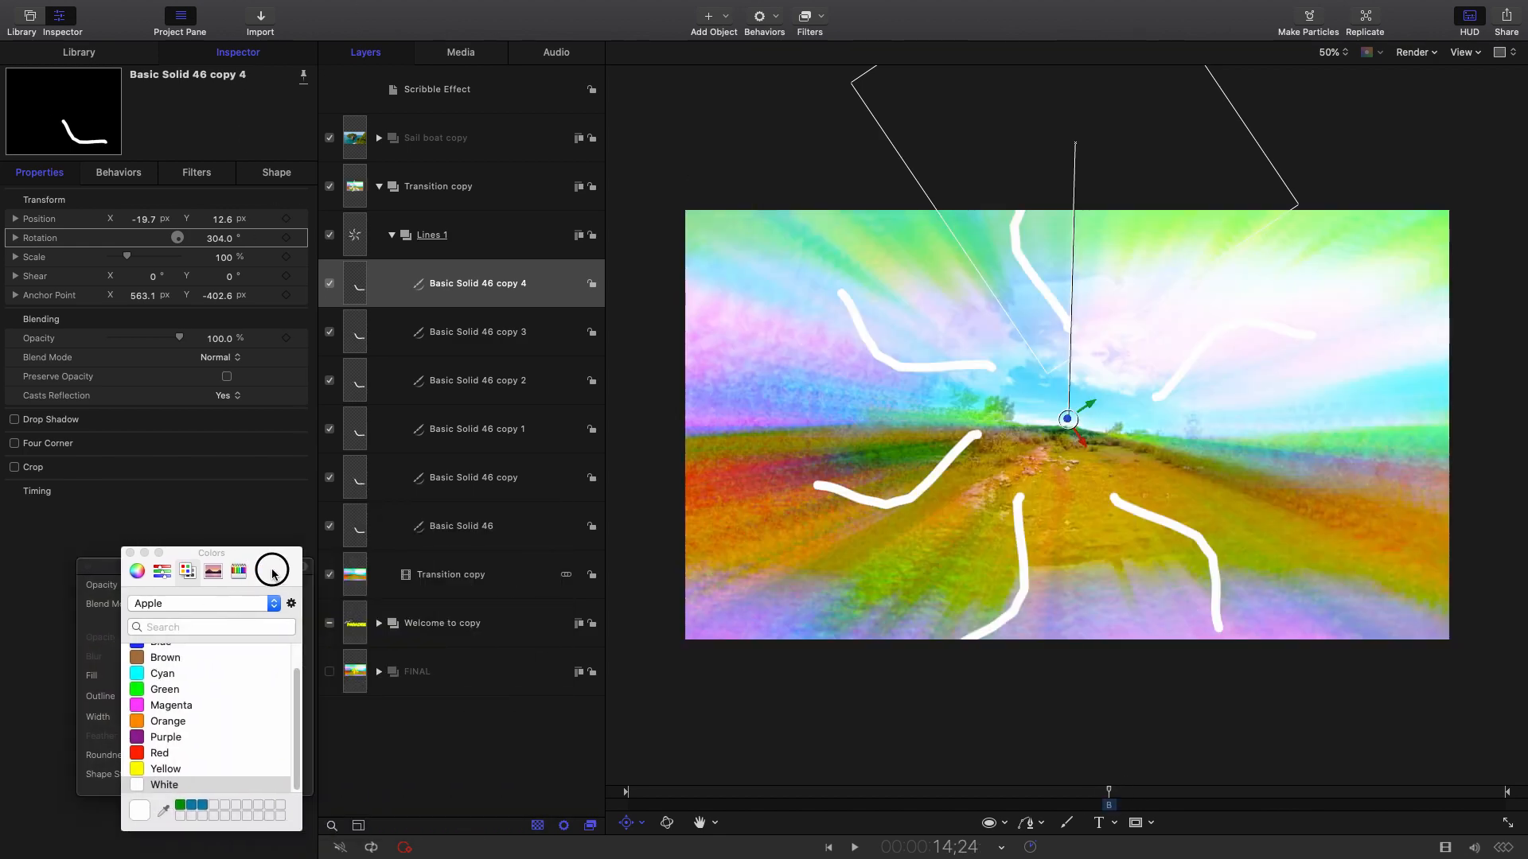
{"action": "left_click", "coordinate": [130, 552]}
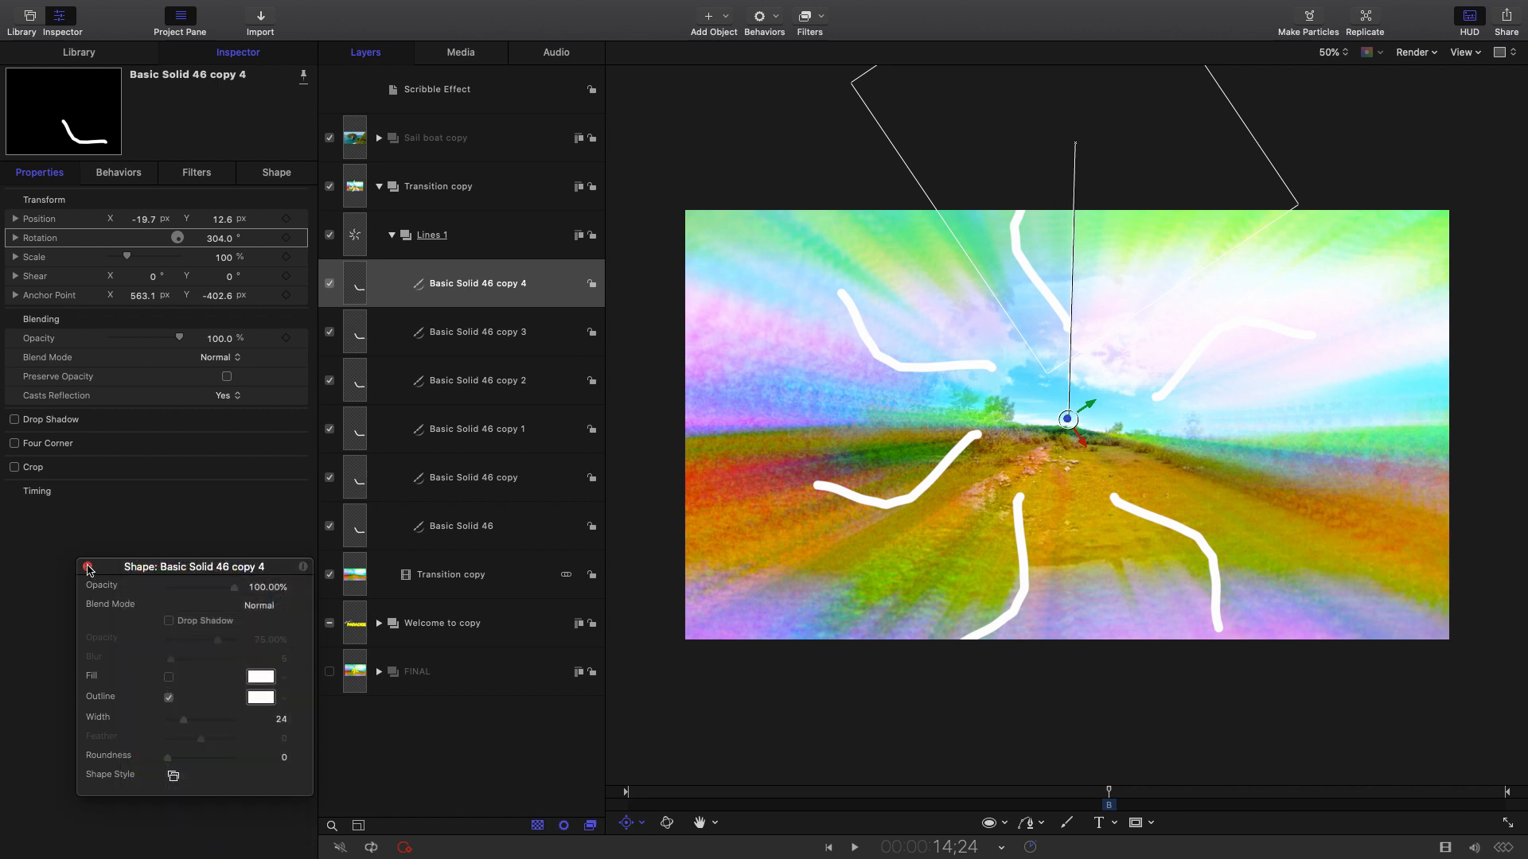
{"action": "left_click", "coordinate": [84, 566]}
{"action": "left_click", "coordinate": [541, 542]}
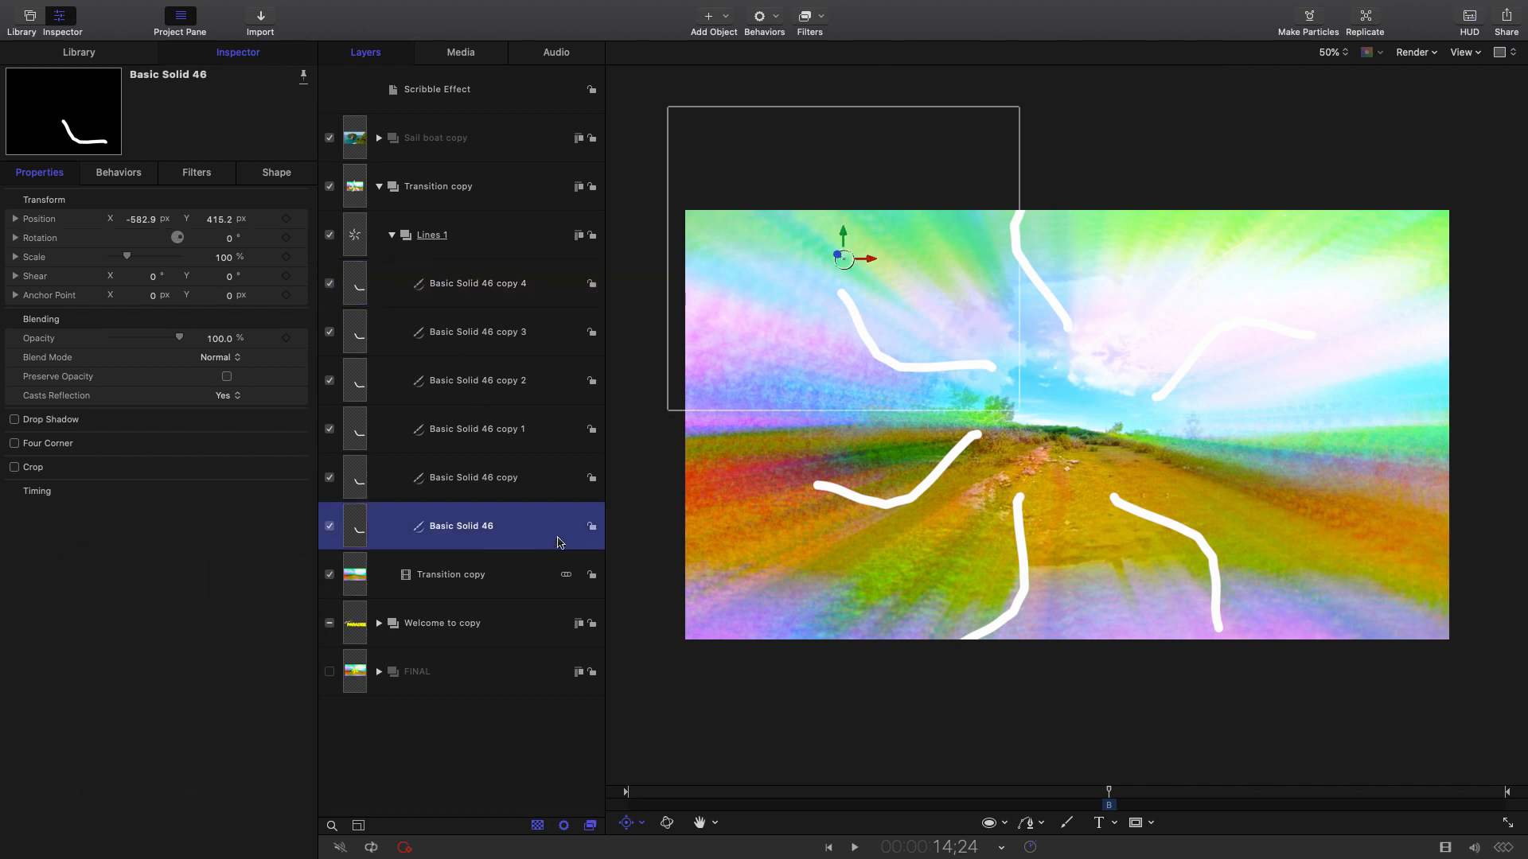
Add Randomize Shape from Library > Behaviors > Shape to Basic Solid 46 and dismiss its HUD.
{"action": "left_click", "coordinate": [87, 54]}
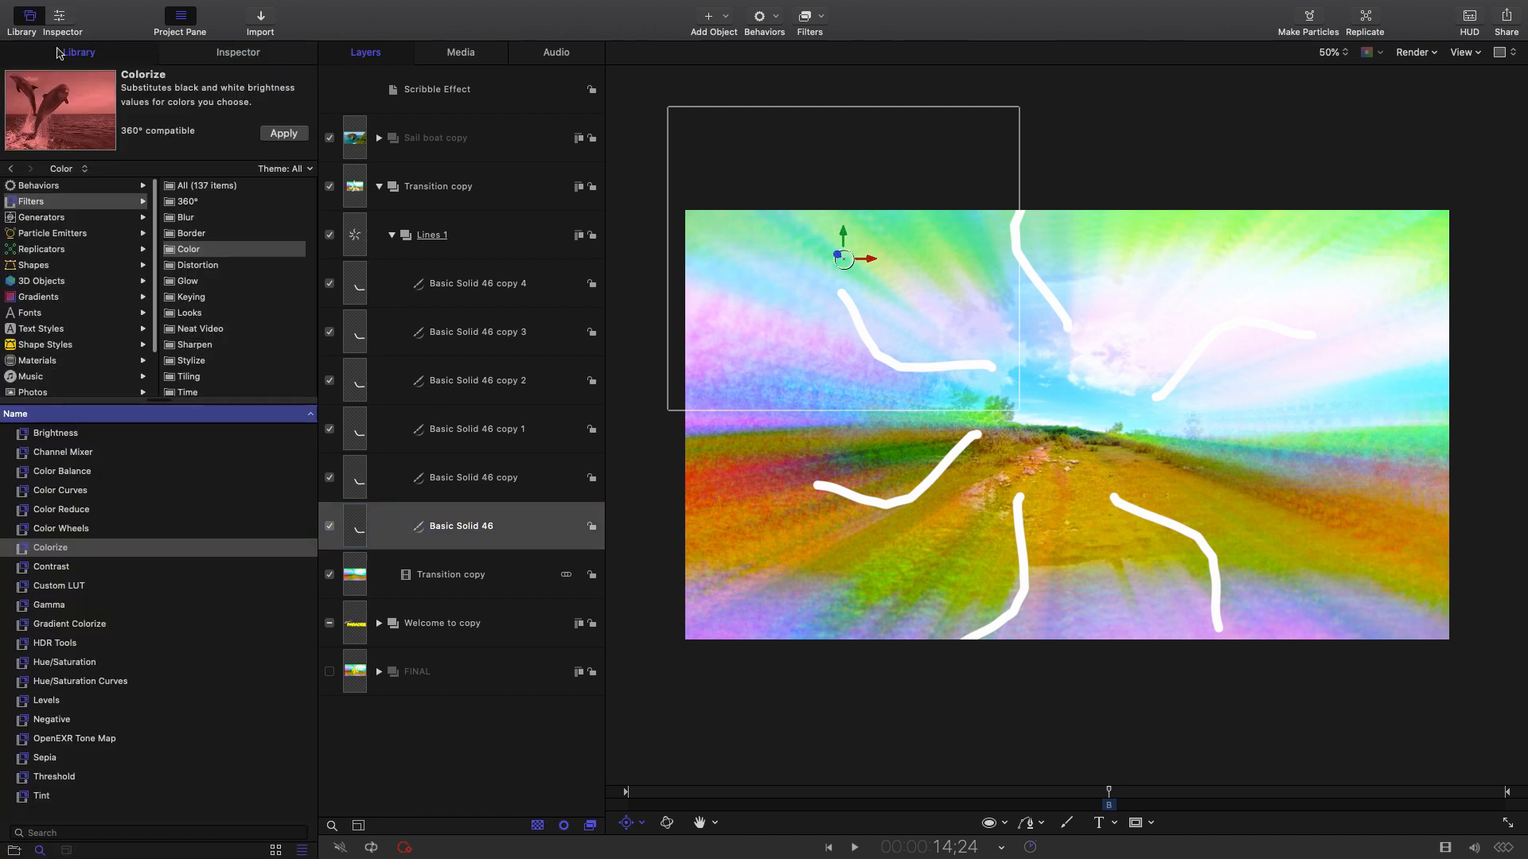
{"action": "left_click", "coordinate": [35, 186]}
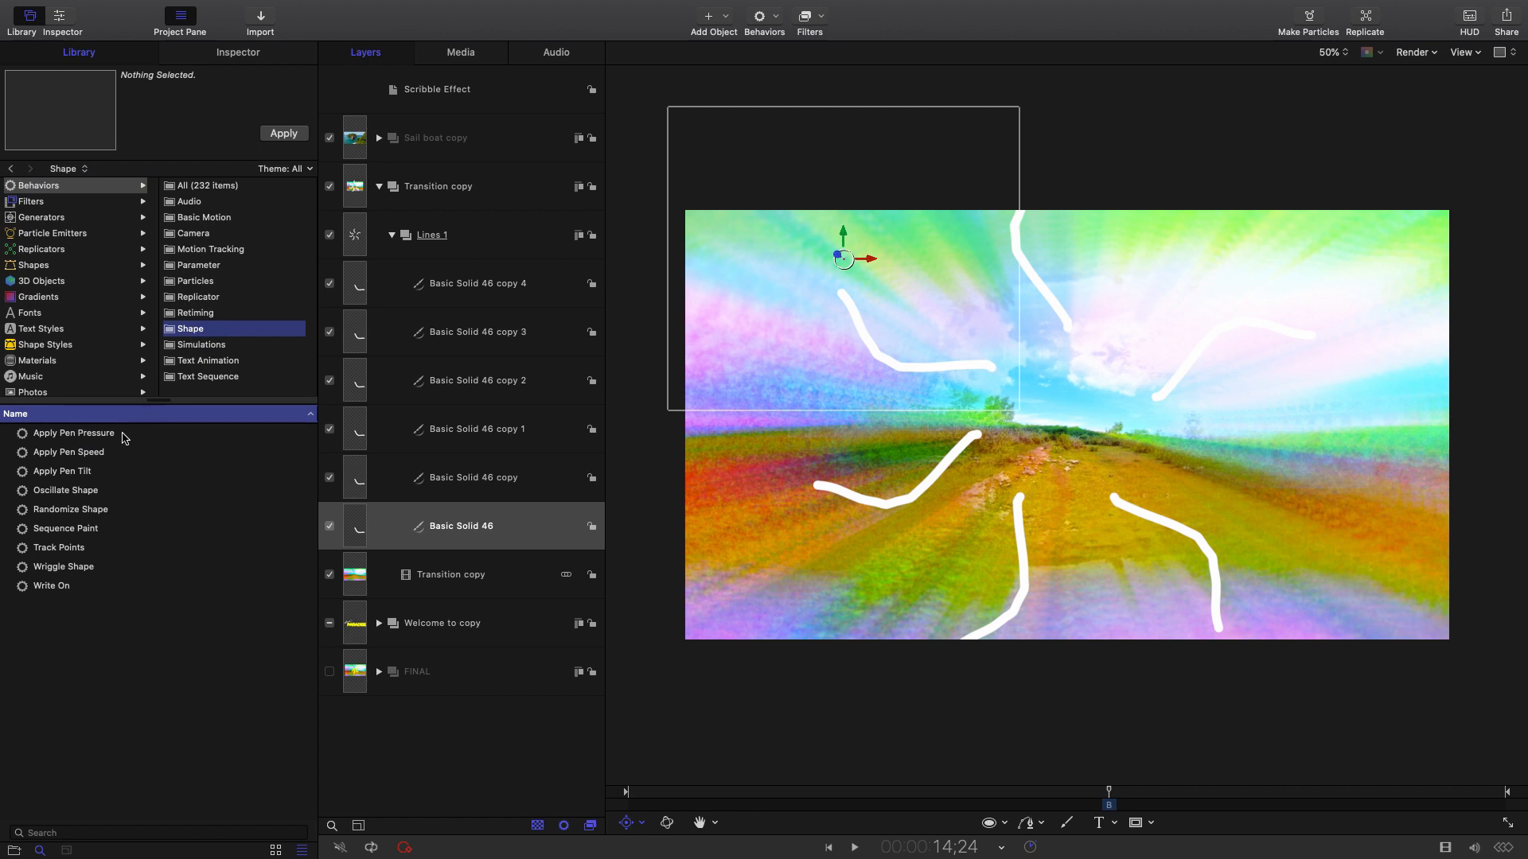
{"action": "left_click_drag", "start_coordinate": [54, 512], "coordinate": [482, 523]}
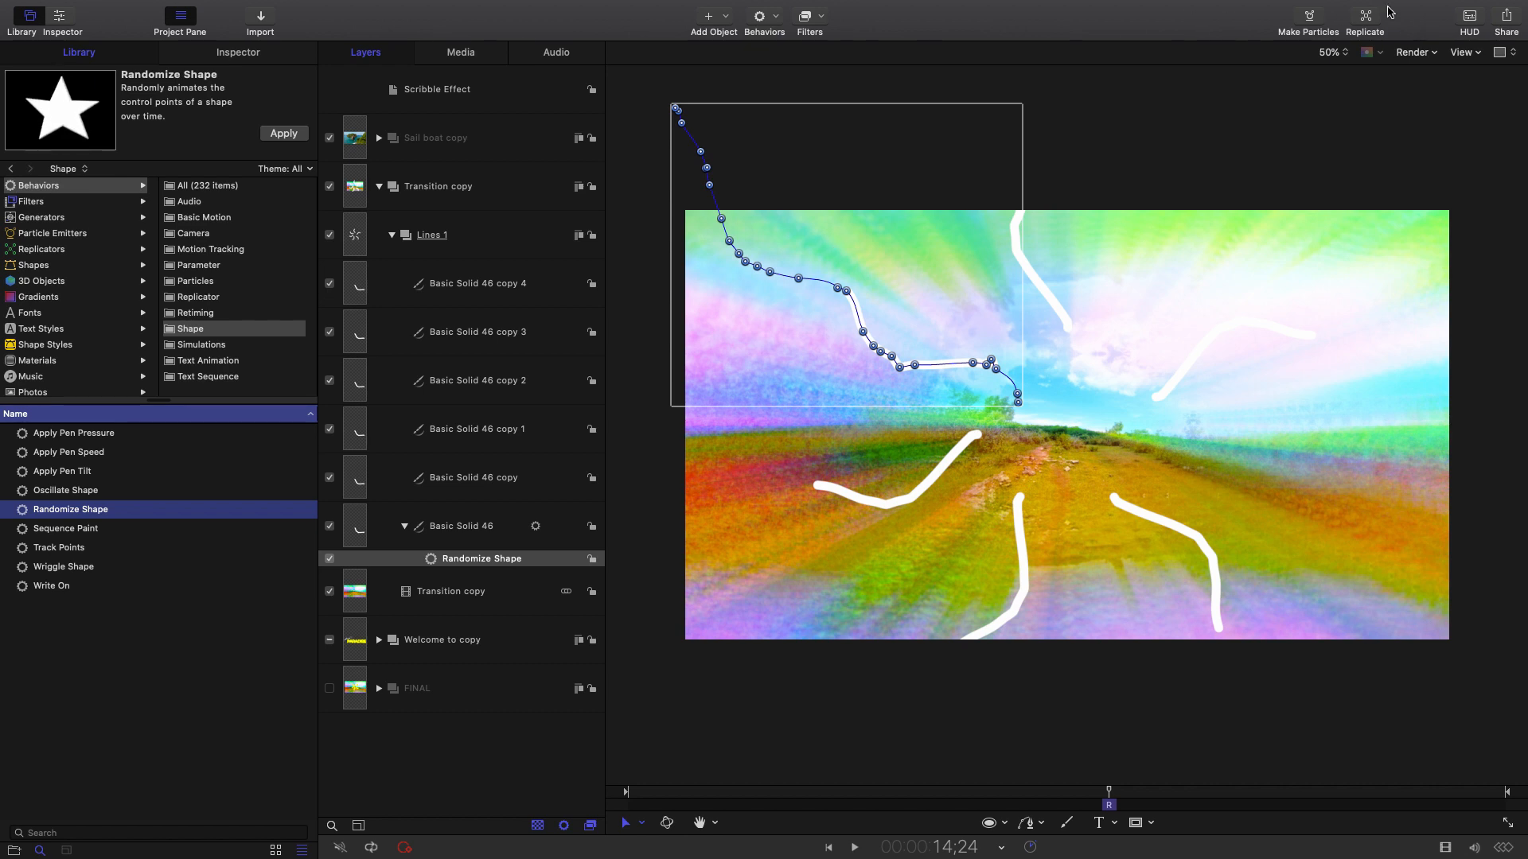
{"action": "left_click", "coordinate": [1469, 17]}
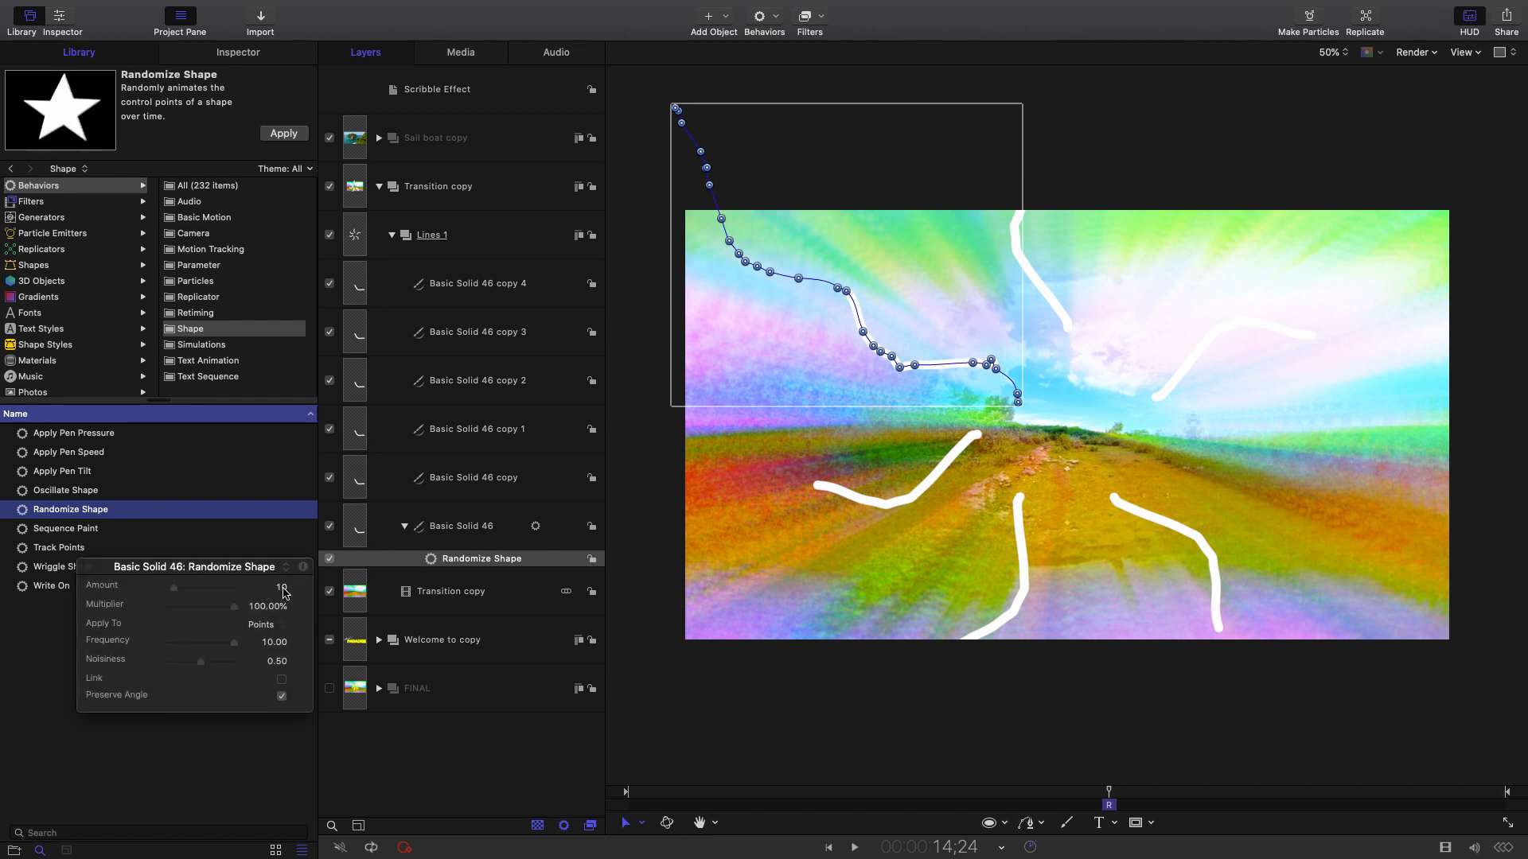
{"action": "left_click_drag", "start_coordinate": [248, 569], "coordinate": [265, 558]}
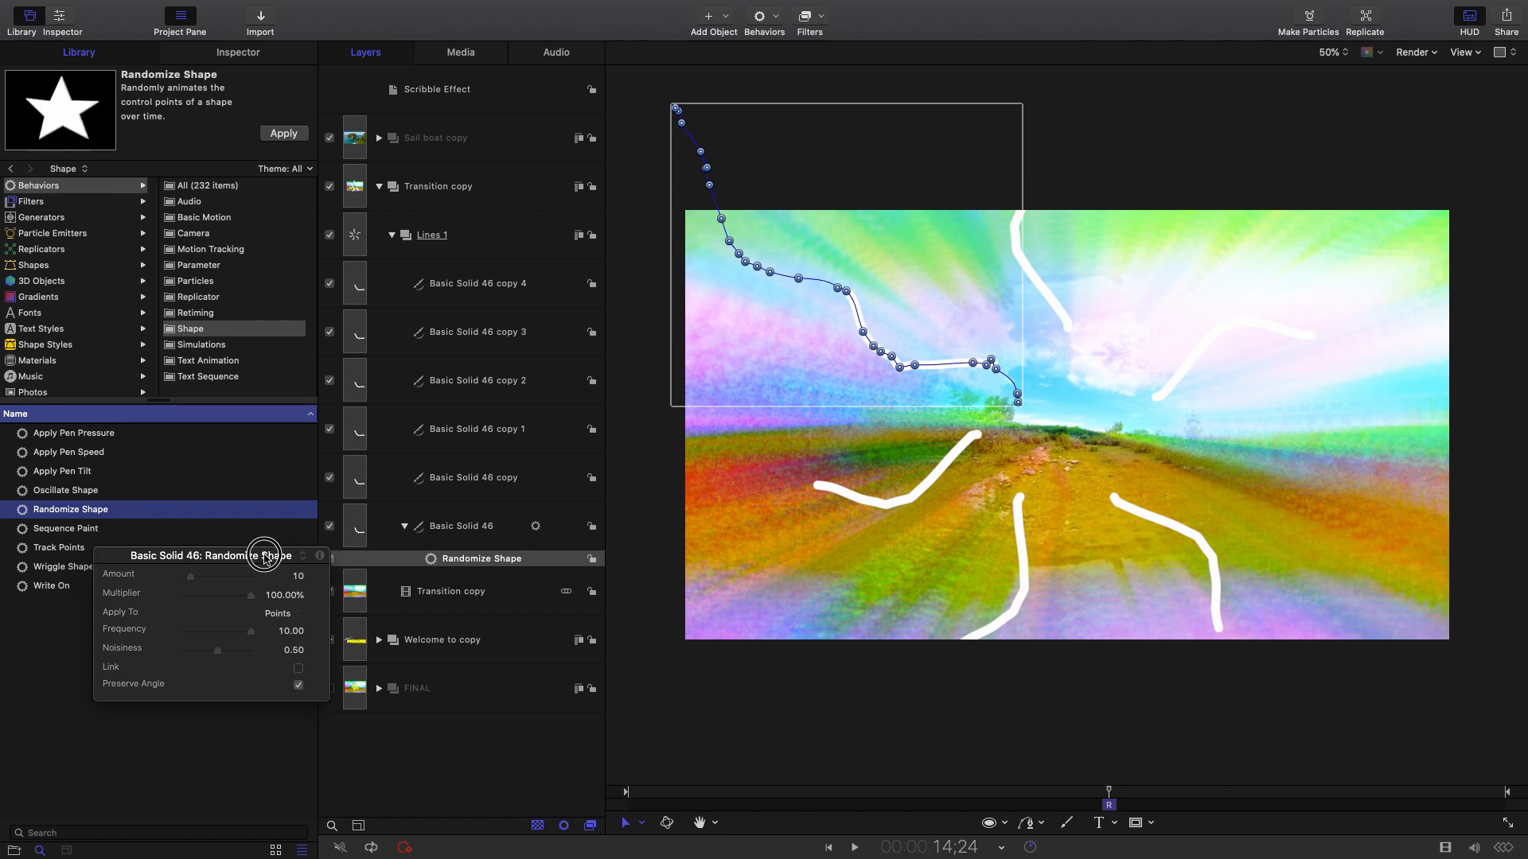
{"action": "left_click", "coordinate": [104, 557]}
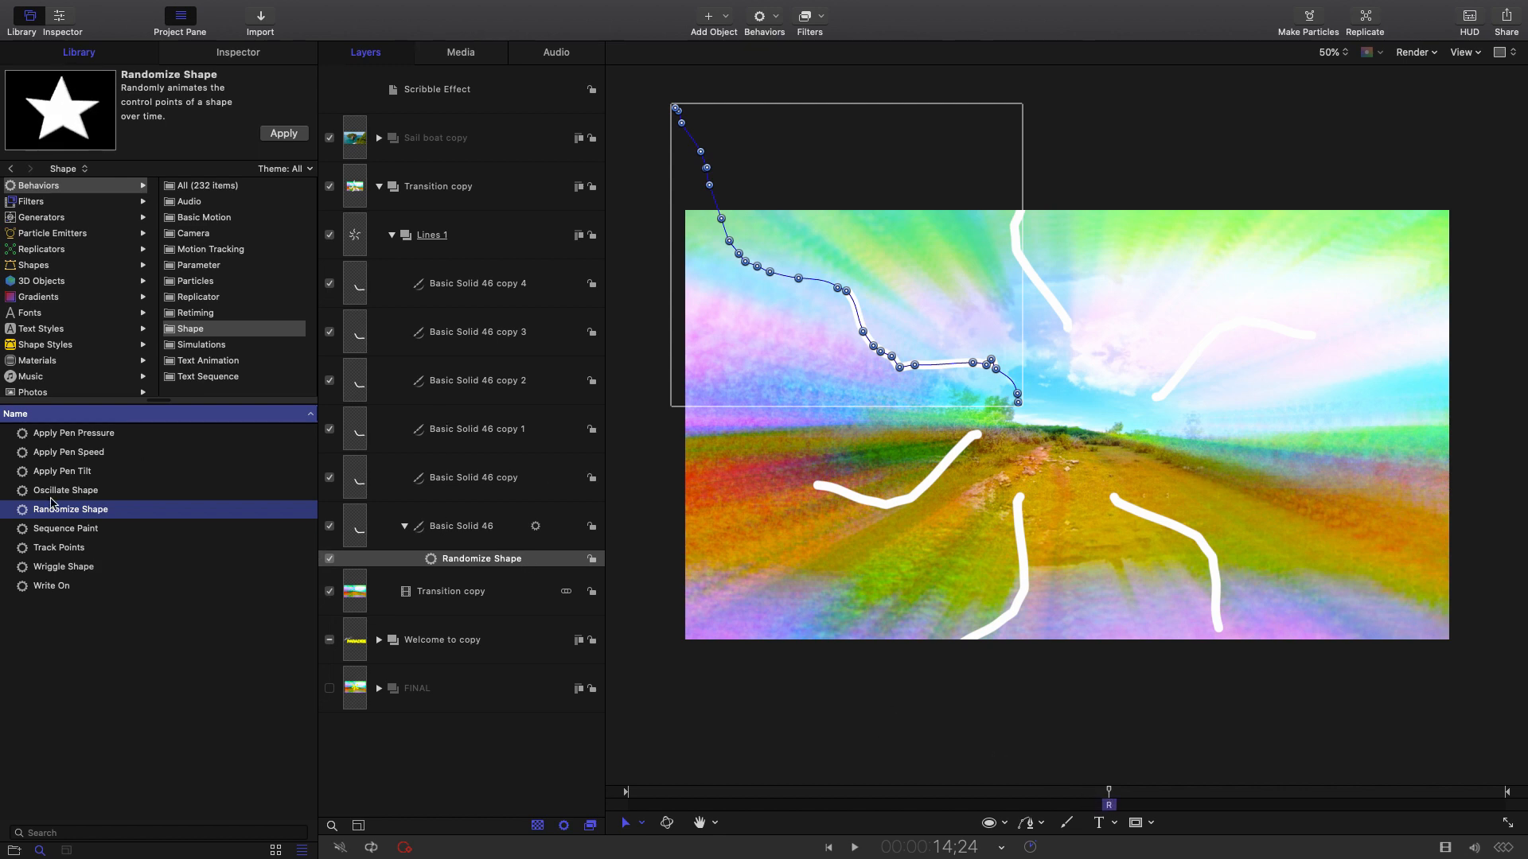
Drop Randomize Shape onto Basic Solid 46 copy through copy 4.
{"action": "left_click_drag", "start_coordinate": [52, 502], "coordinate": [442, 485]}
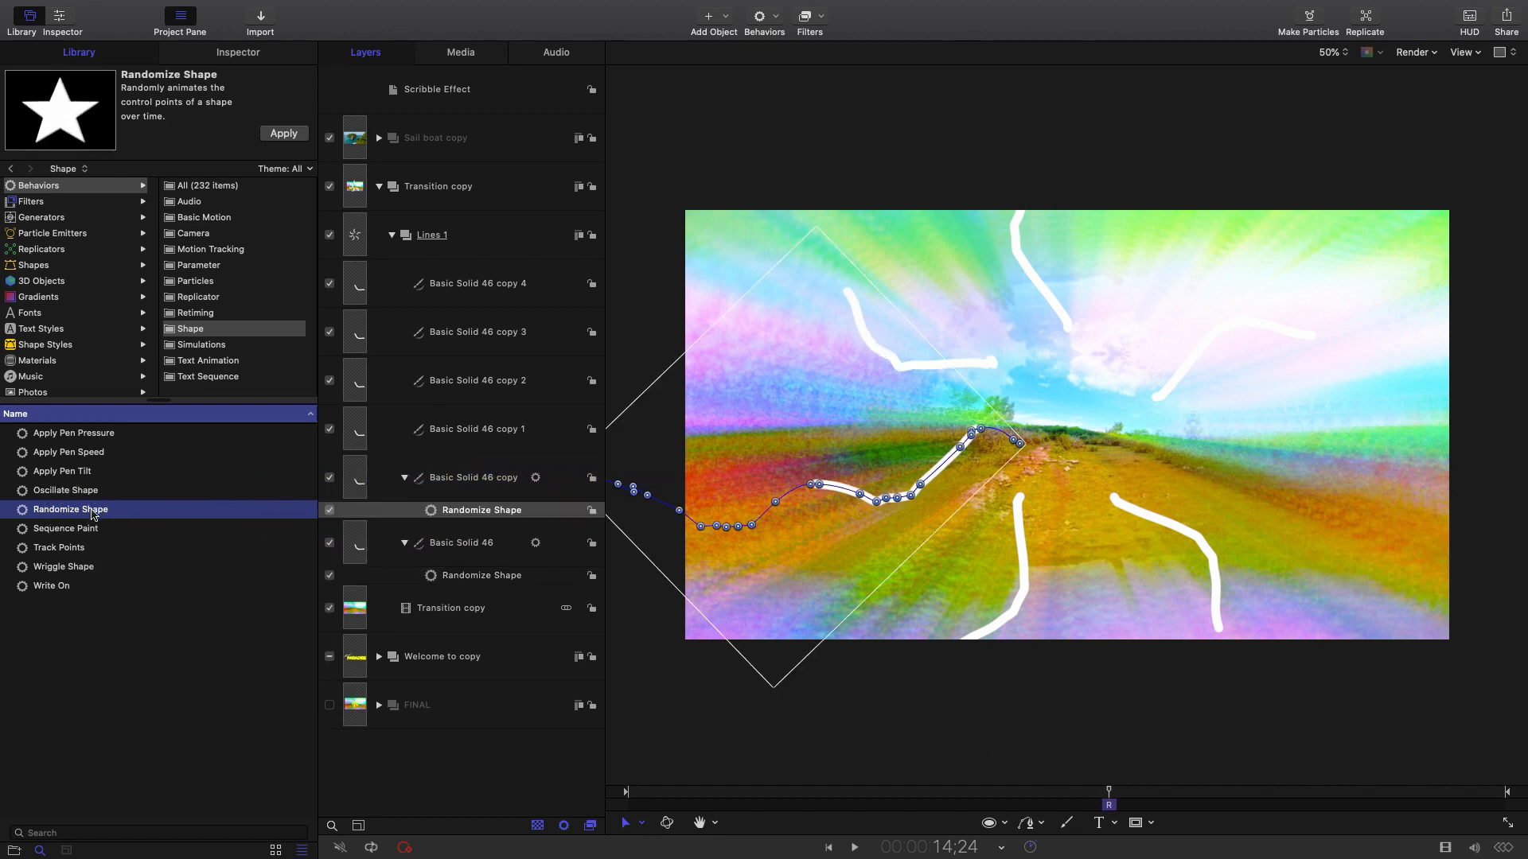
{"action": "left_click_drag", "start_coordinate": [93, 514], "coordinate": [434, 434]}
{"action": "left_click_drag", "start_coordinate": [100, 518], "coordinate": [445, 380]}
{"action": "left_click_drag", "start_coordinate": [49, 511], "coordinate": [443, 332]}
{"action": "left_click_drag", "start_coordinate": [61, 514], "coordinate": [491, 300]}
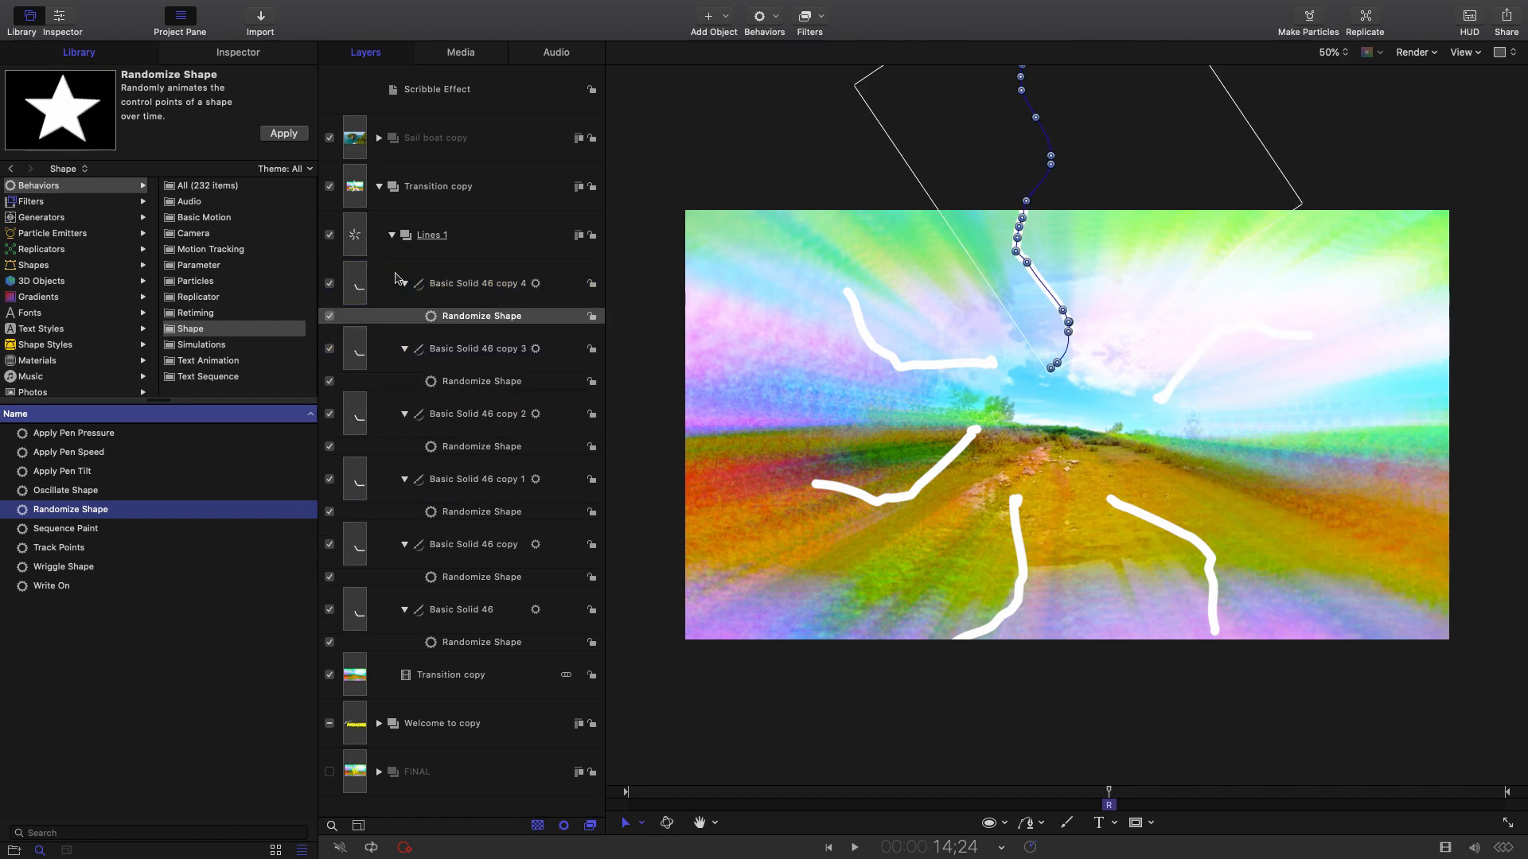
{"action": "left_click", "coordinate": [414, 239]}
{"action": "left_click", "coordinate": [465, 643]}
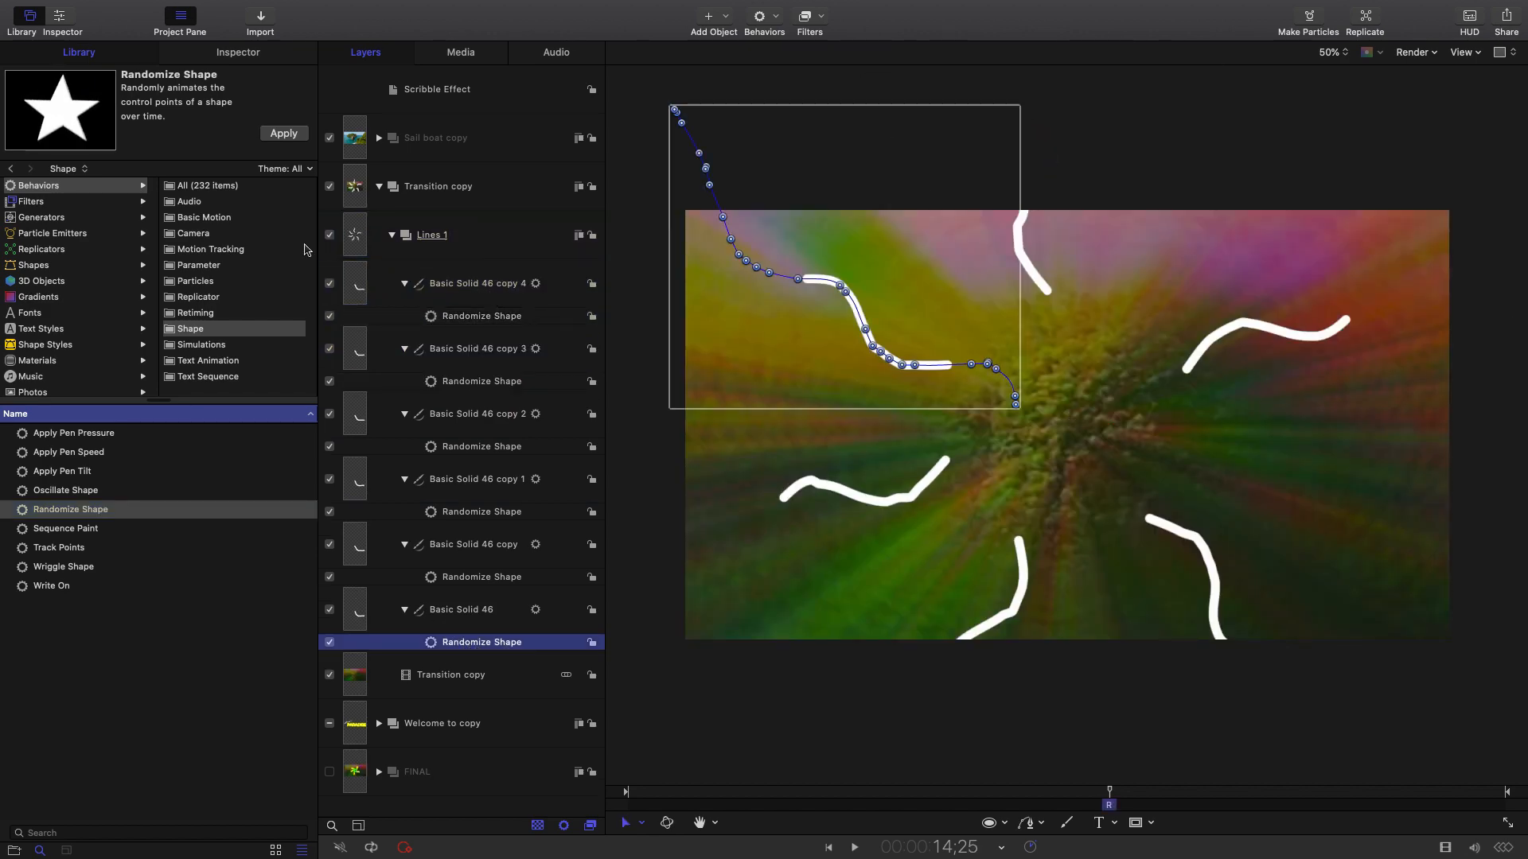
Generate new Random Seeds for Basic Solid 46 and Basic Solid 46 copy.
{"action": "left_click", "coordinate": [237, 52]}
{"action": "left_click", "coordinate": [277, 172]}
{"action": "left_click", "coordinate": [118, 173]}
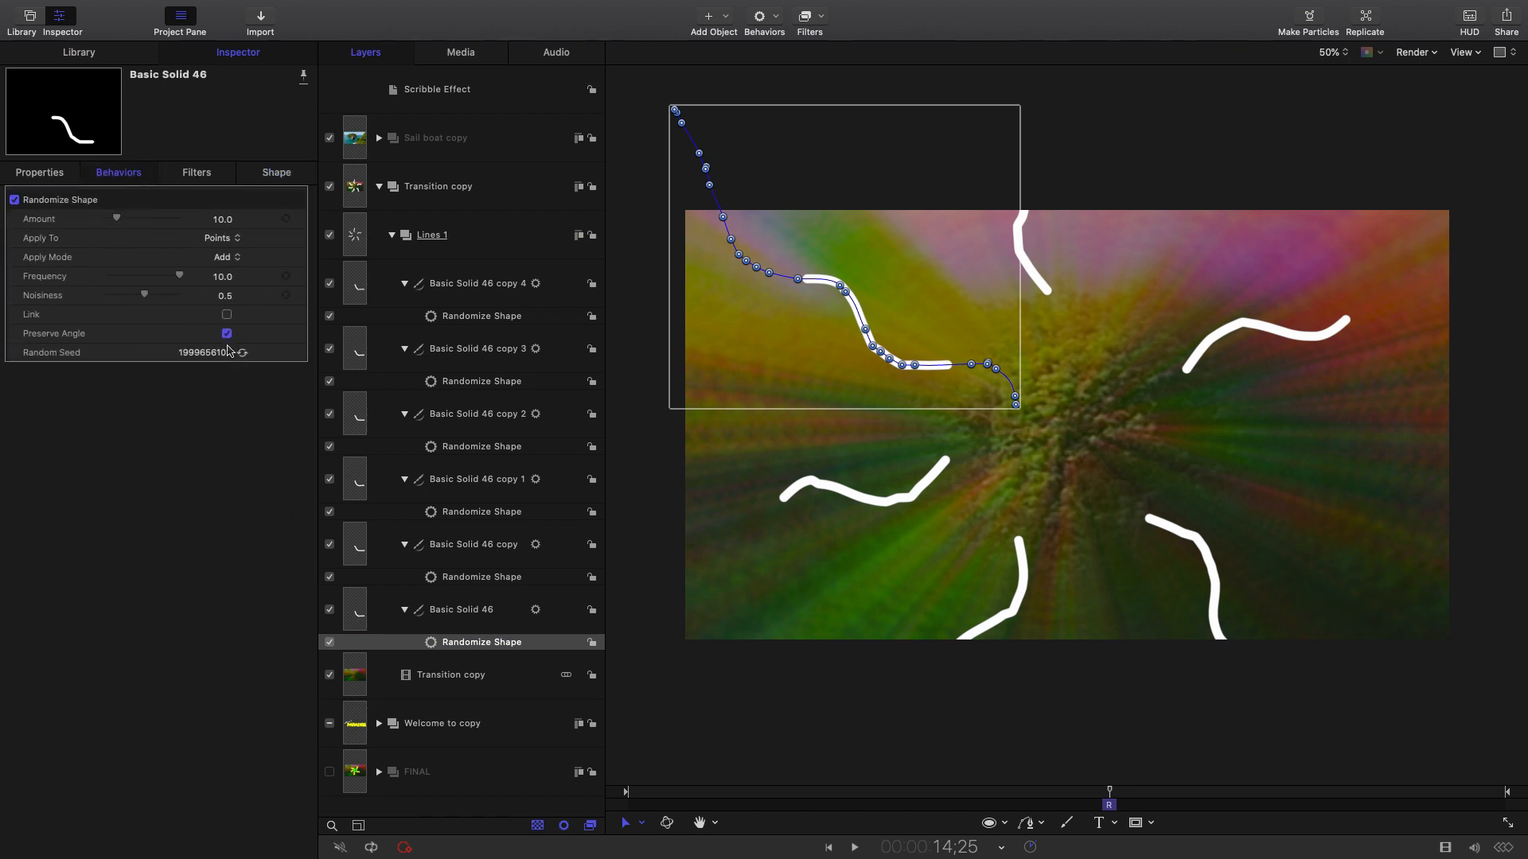
{"action": "left_click", "coordinate": [242, 354]}
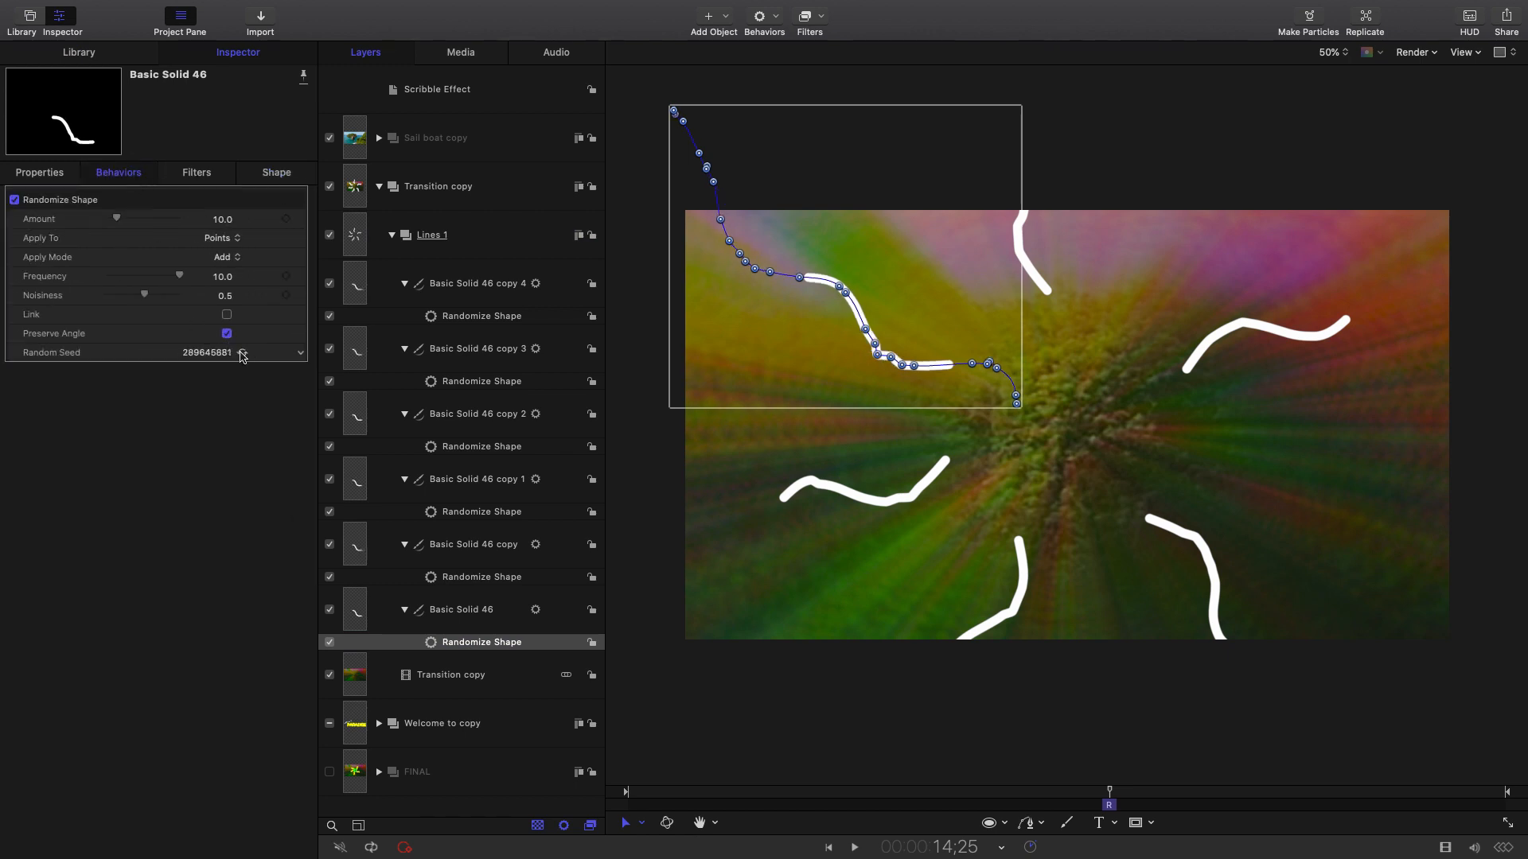
{"action": "left_click", "coordinate": [443, 578]}
{"action": "left_click", "coordinate": [241, 354]}
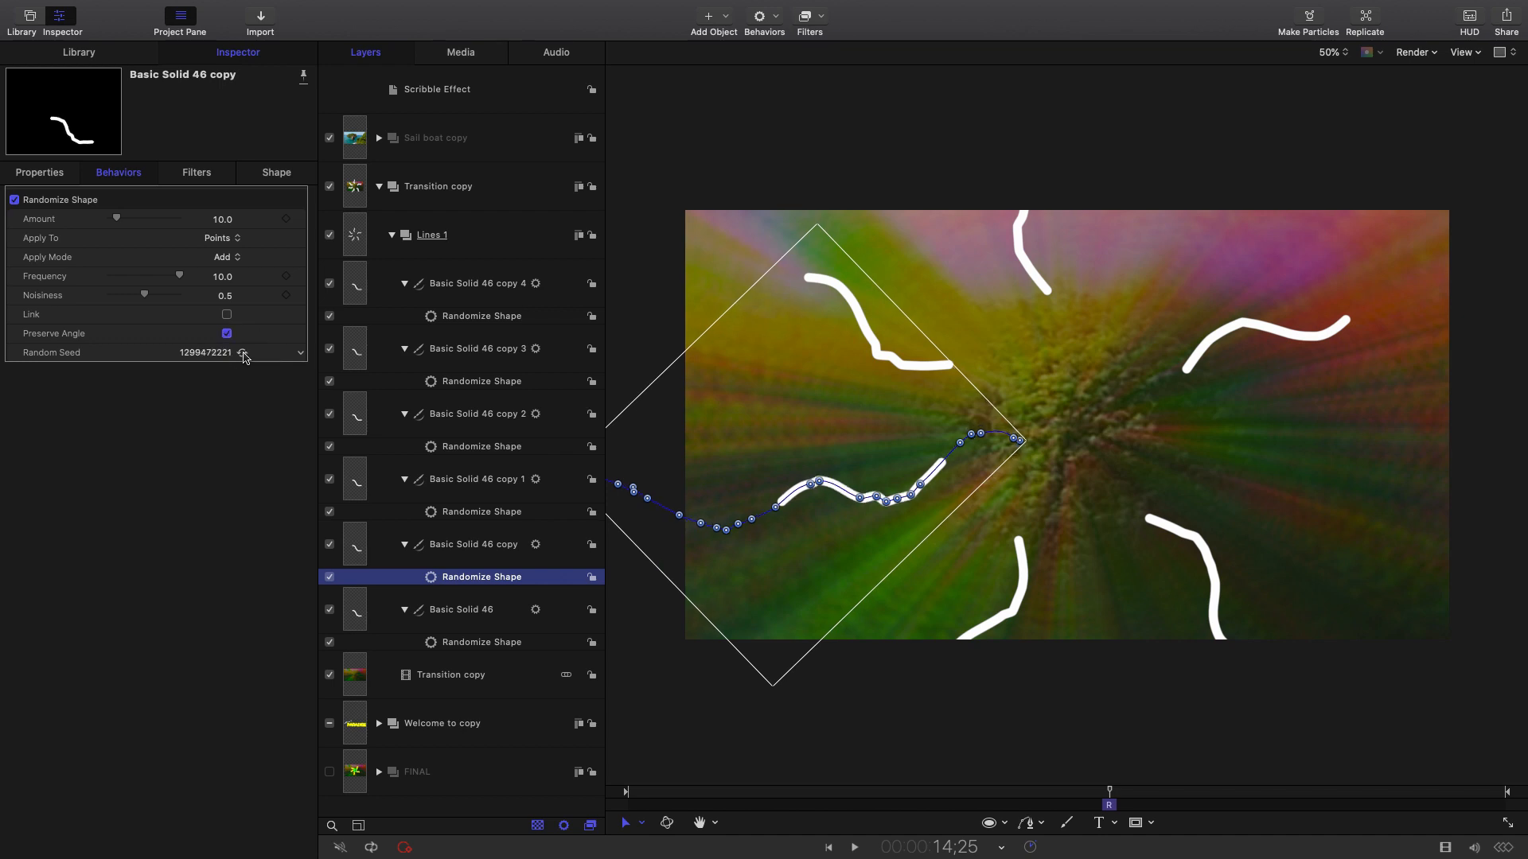
Generate new Random Seeds for copies 2 through 4, then collapse Lines 1.
{"action": "left_click", "coordinate": [487, 512]}
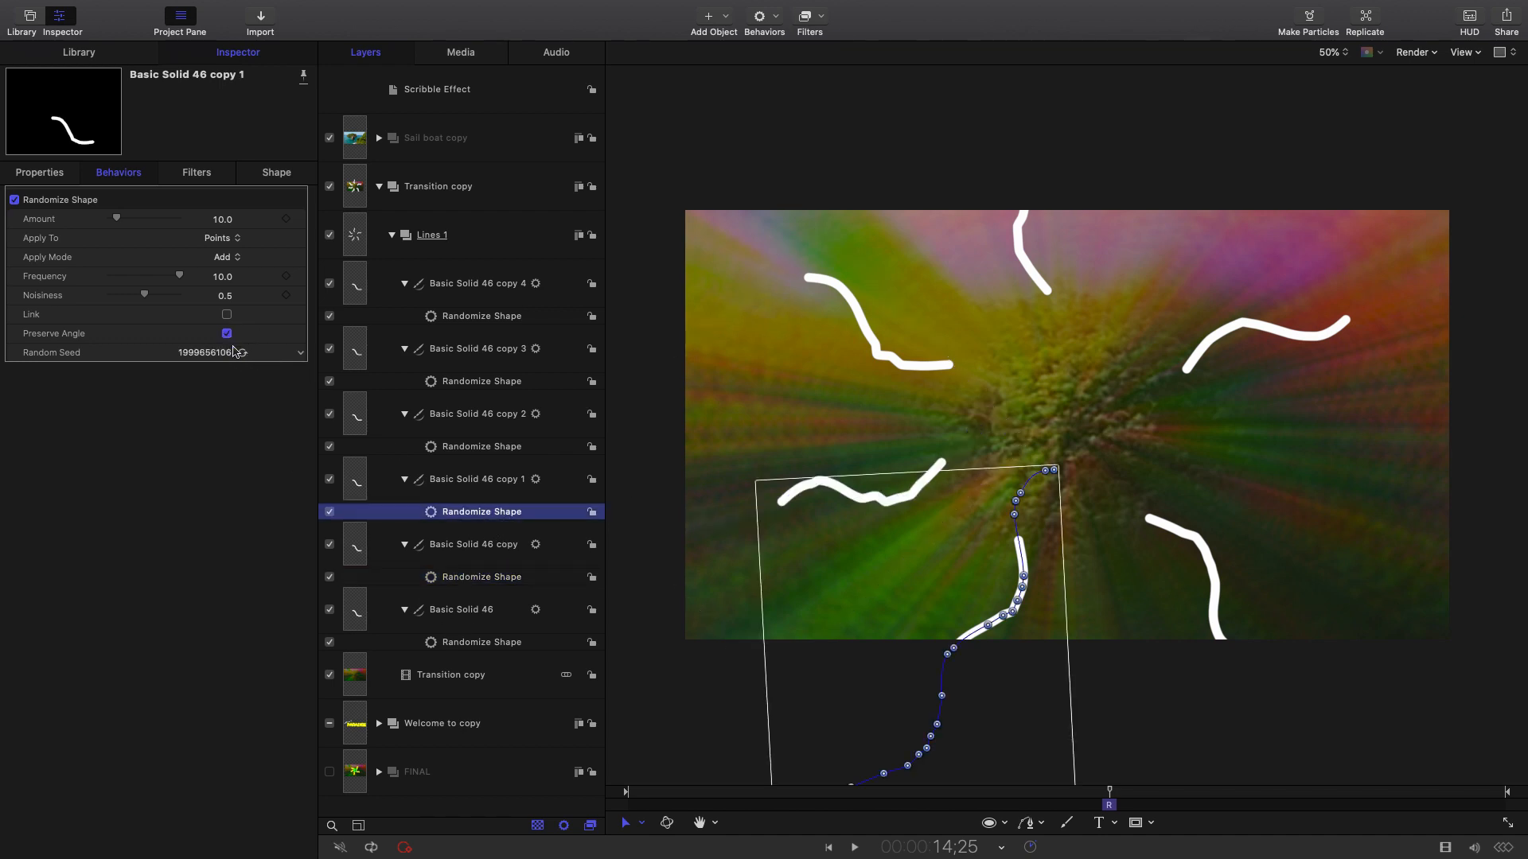
{"action": "left_click", "coordinate": [466, 447]}
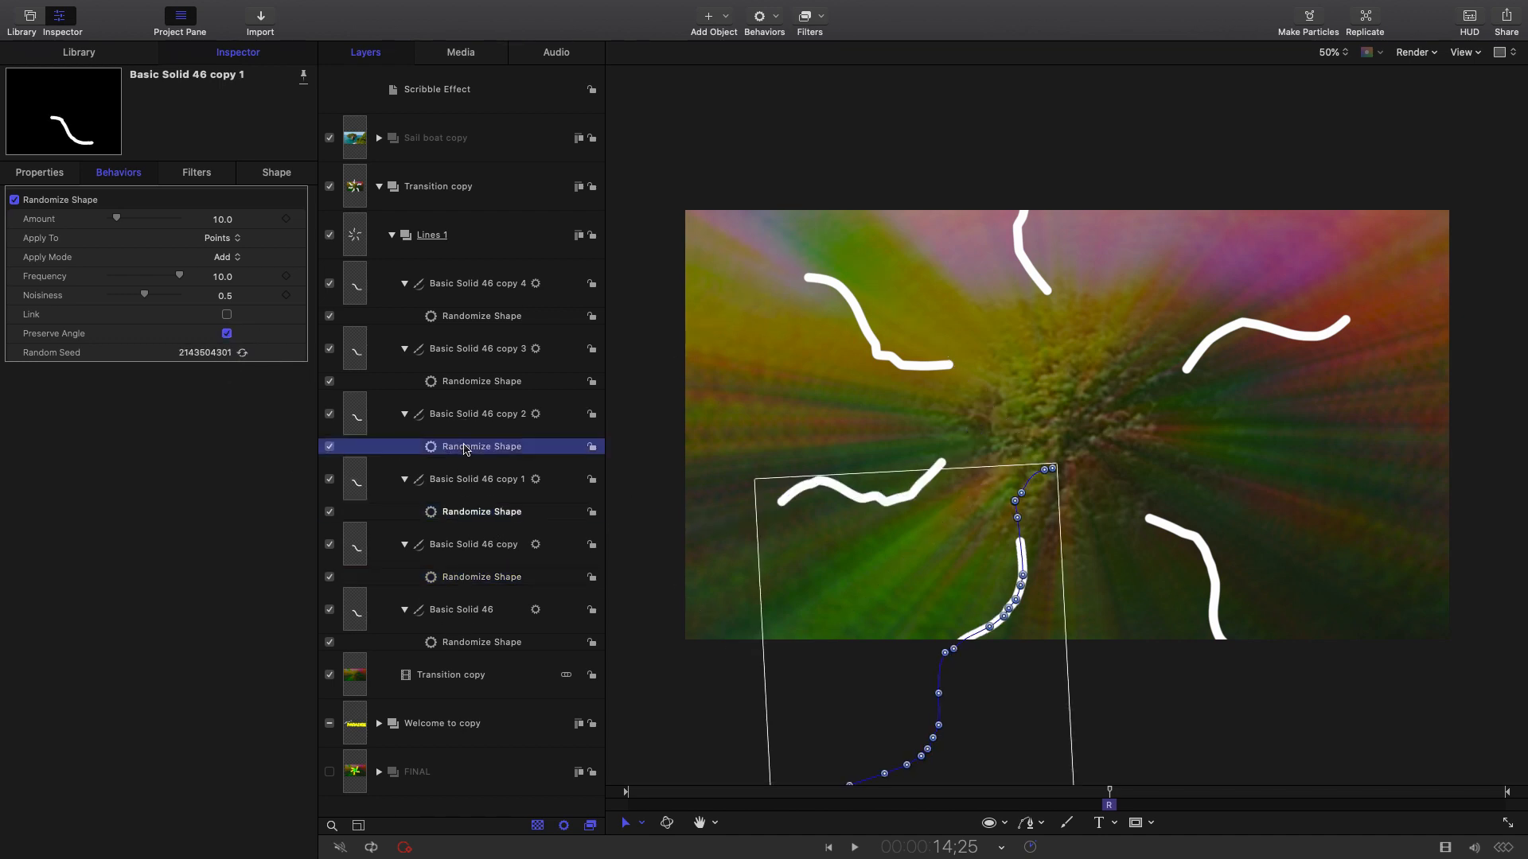
{"action": "left_click", "coordinate": [241, 354]}
{"action": "left_click", "coordinate": [454, 383]}
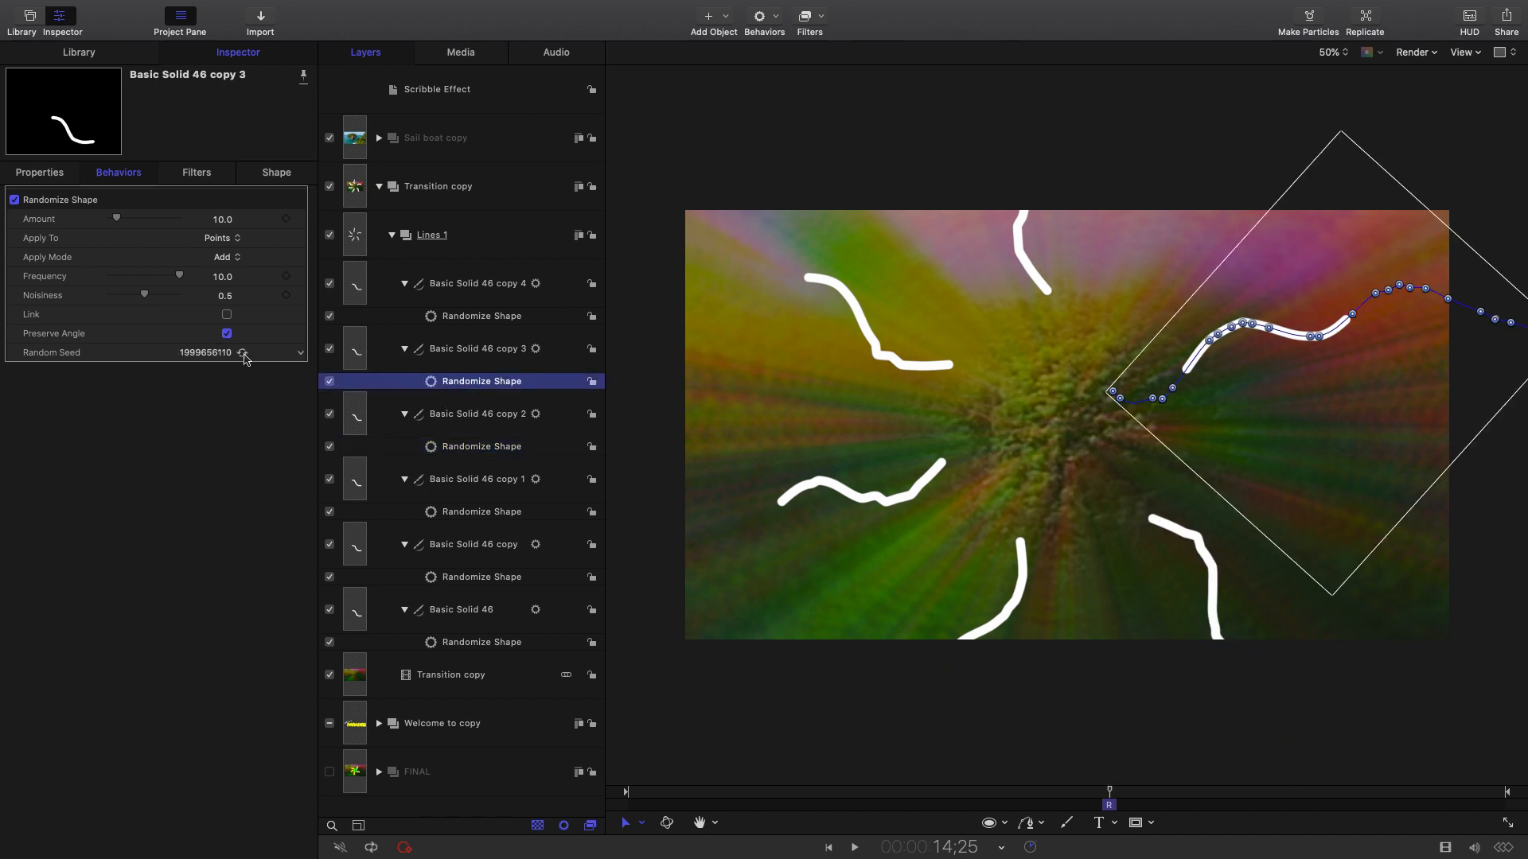
{"action": "left_click", "coordinate": [242, 355]}
{"action": "left_click", "coordinate": [452, 320]}
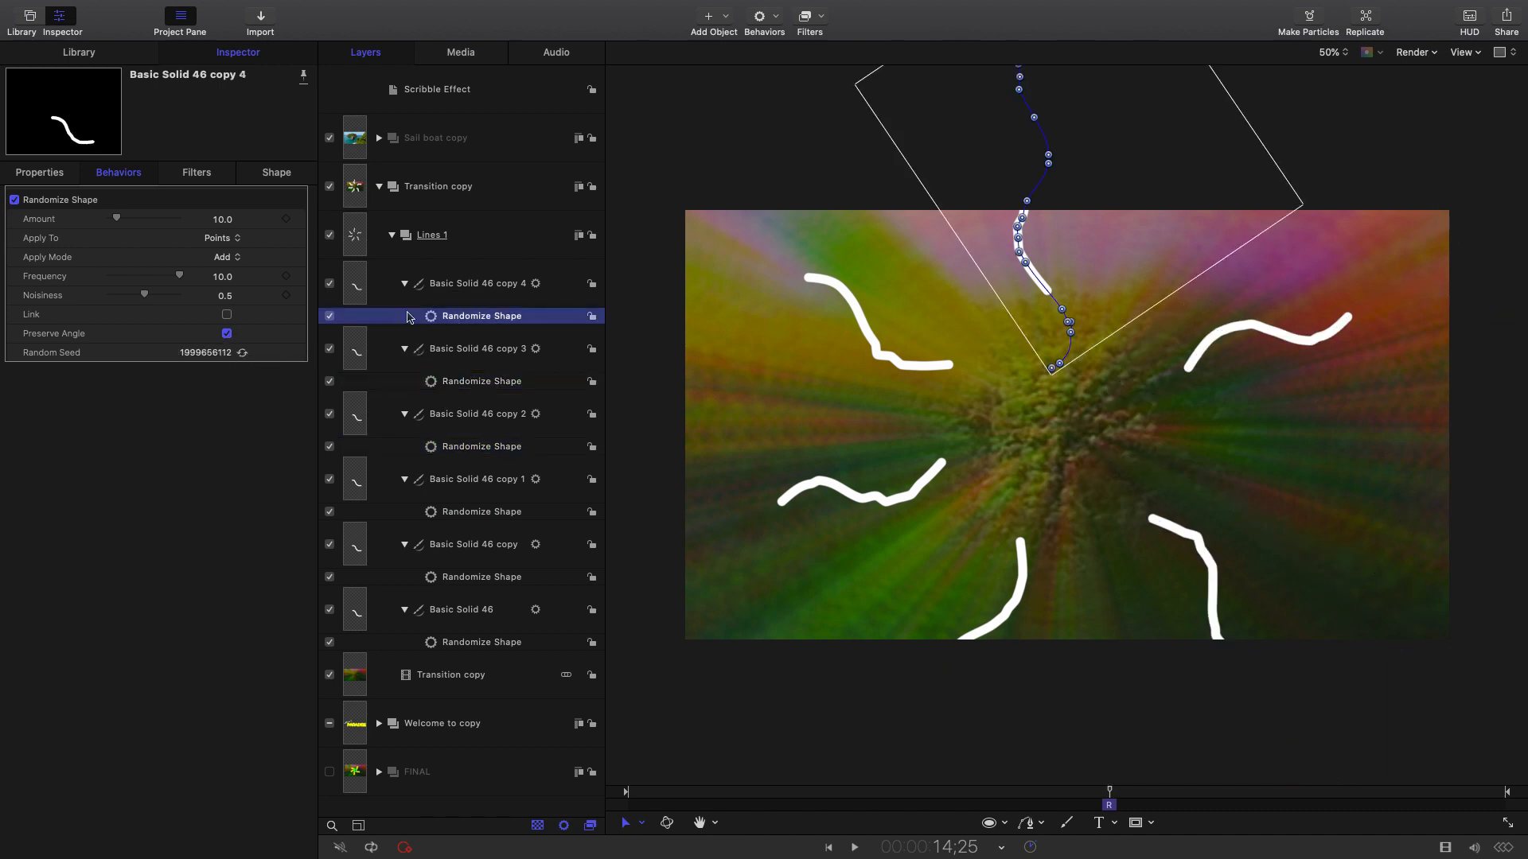
{"action": "left_click", "coordinate": [242, 354]}
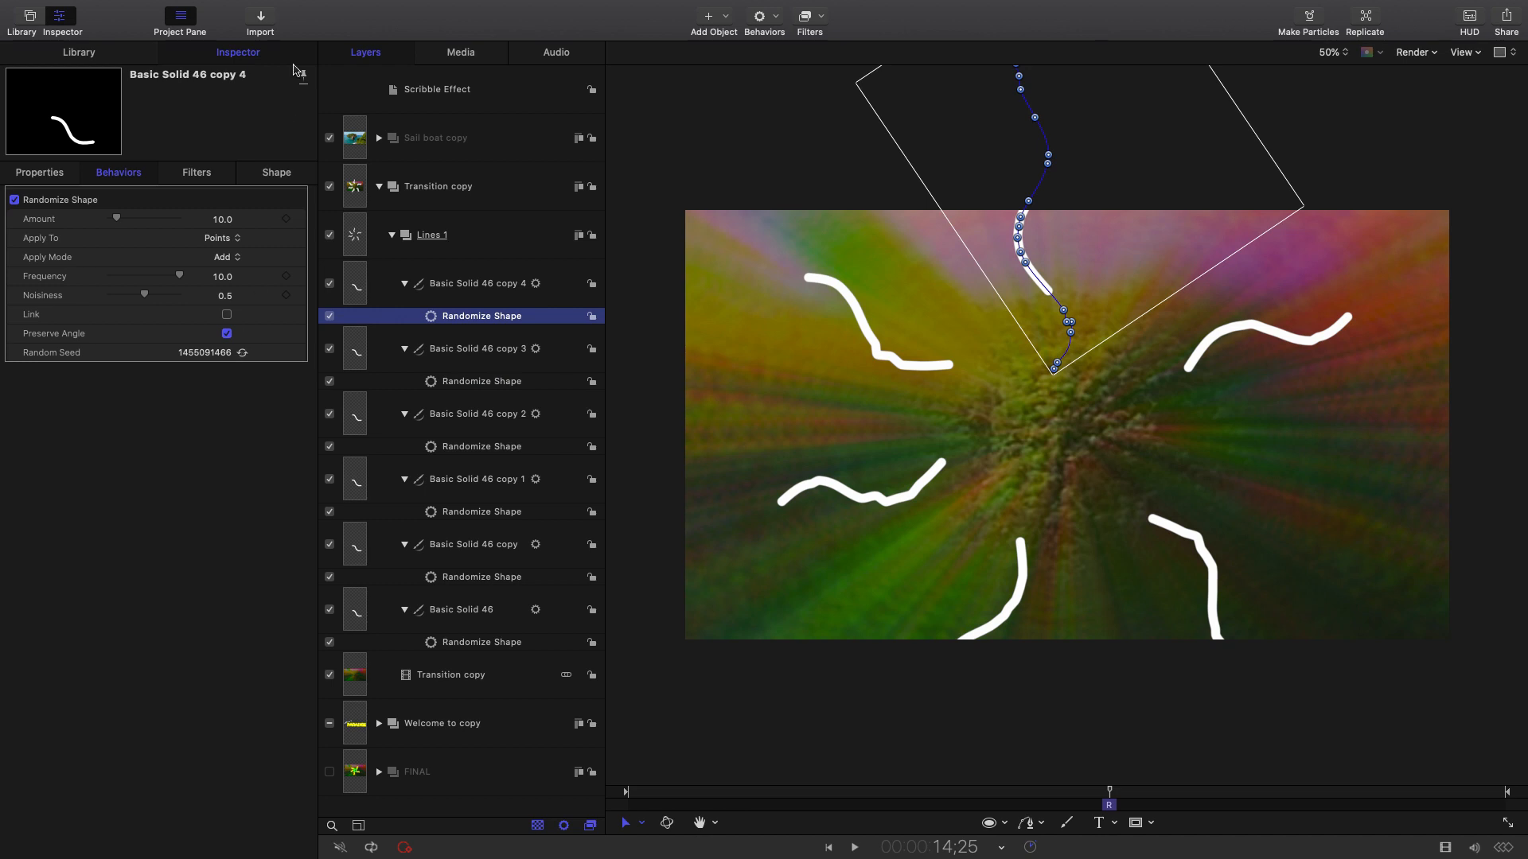
{"action": "left_click", "coordinate": [391, 235]}
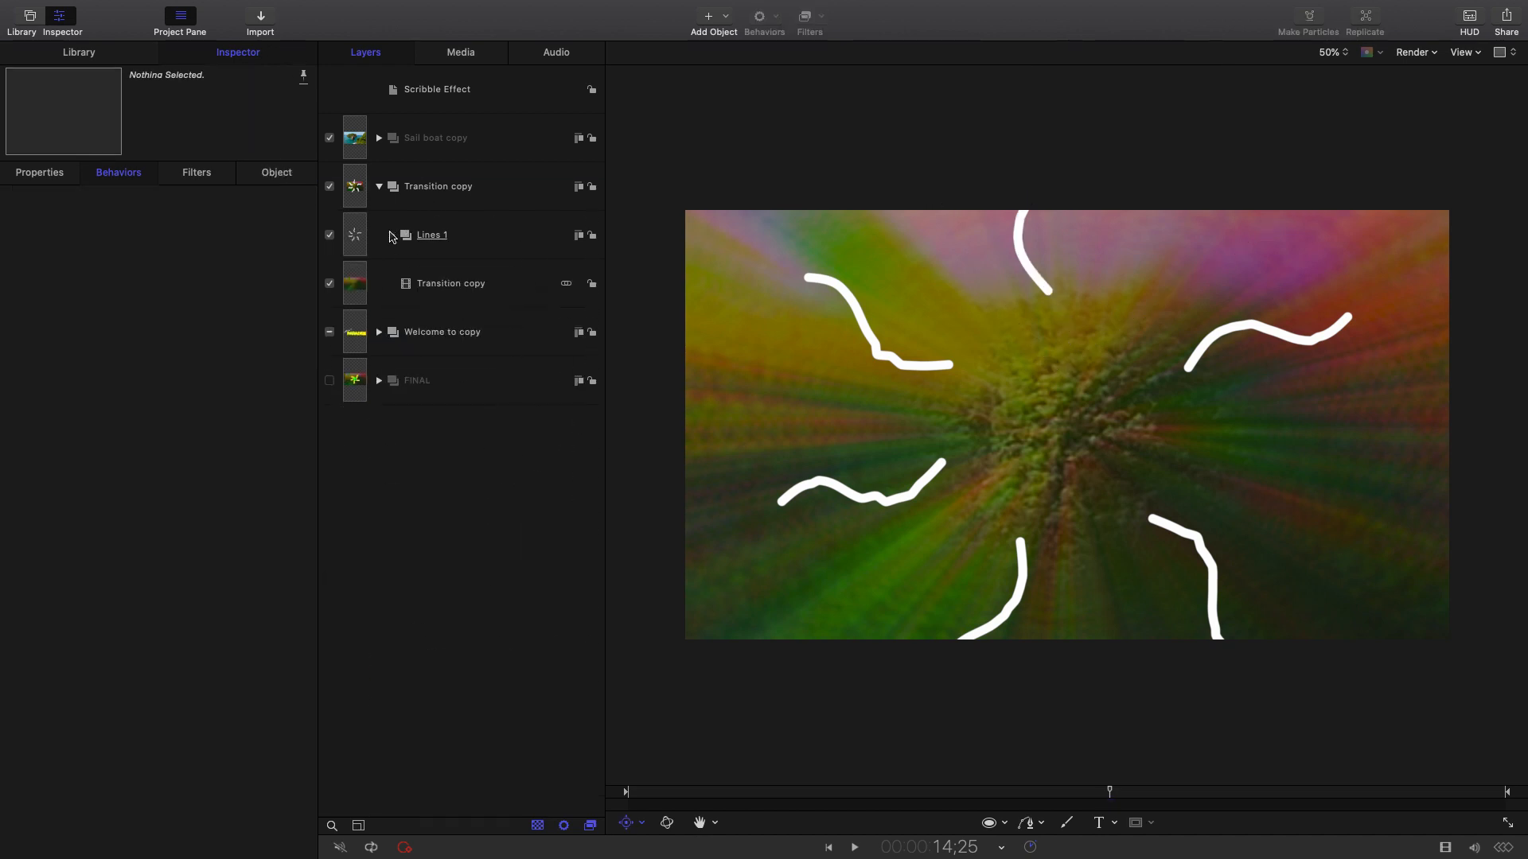
{"action": "left_click", "coordinate": [434, 236]}
Rename the Lines 1 group to 'Yellow Lines'.
{"action": "left_click", "coordinate": [437, 236]}
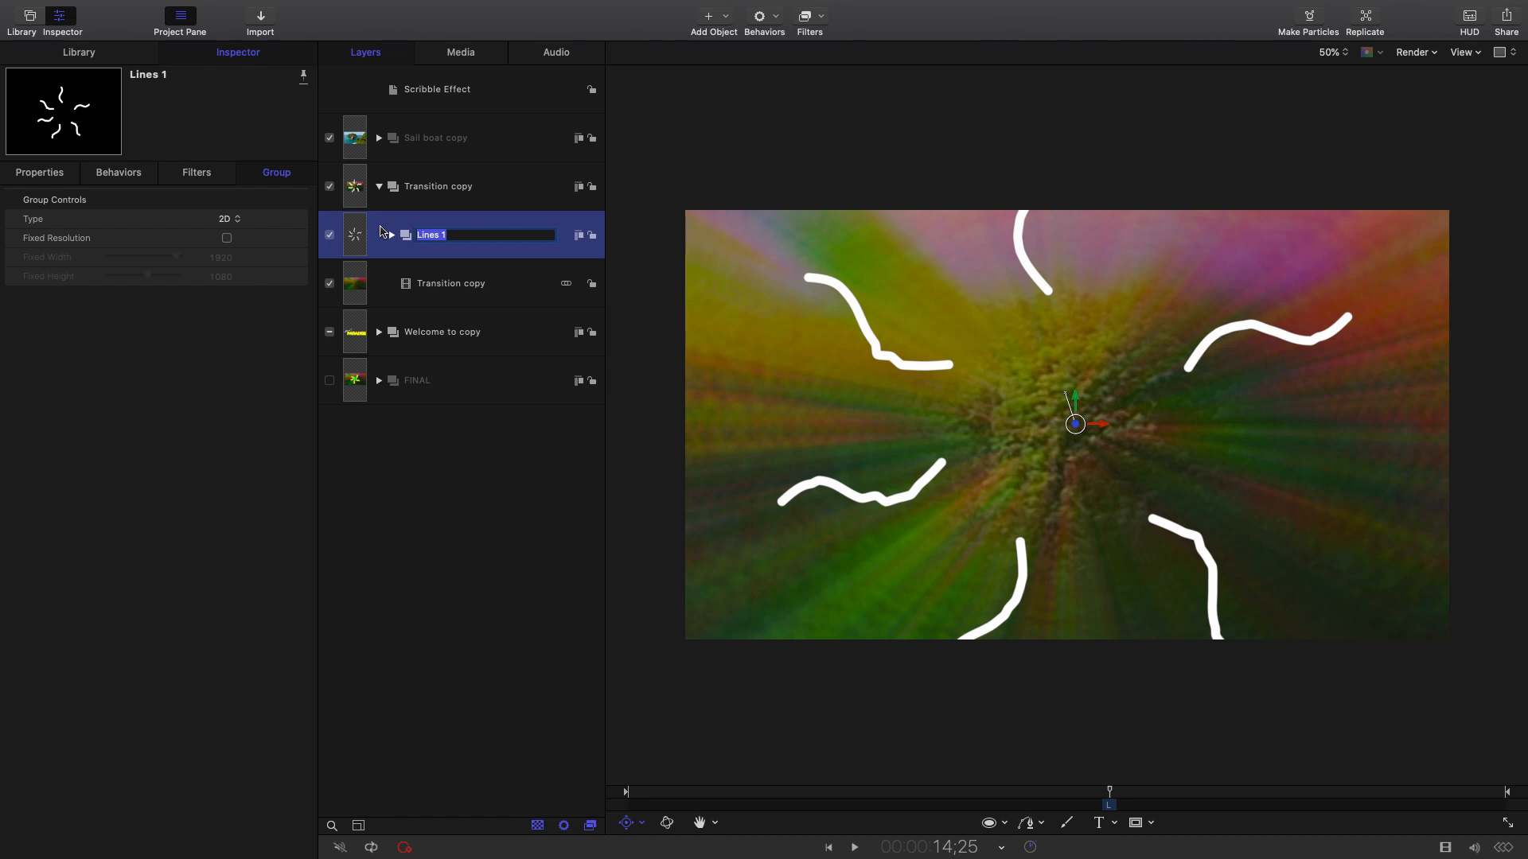
{"action": "type", "text": "Yellow"}
{"action": "key", "text": "Return"}
{"action": "left_click", "coordinate": [483, 288]}
{"action": "left_click", "coordinate": [507, 248]}
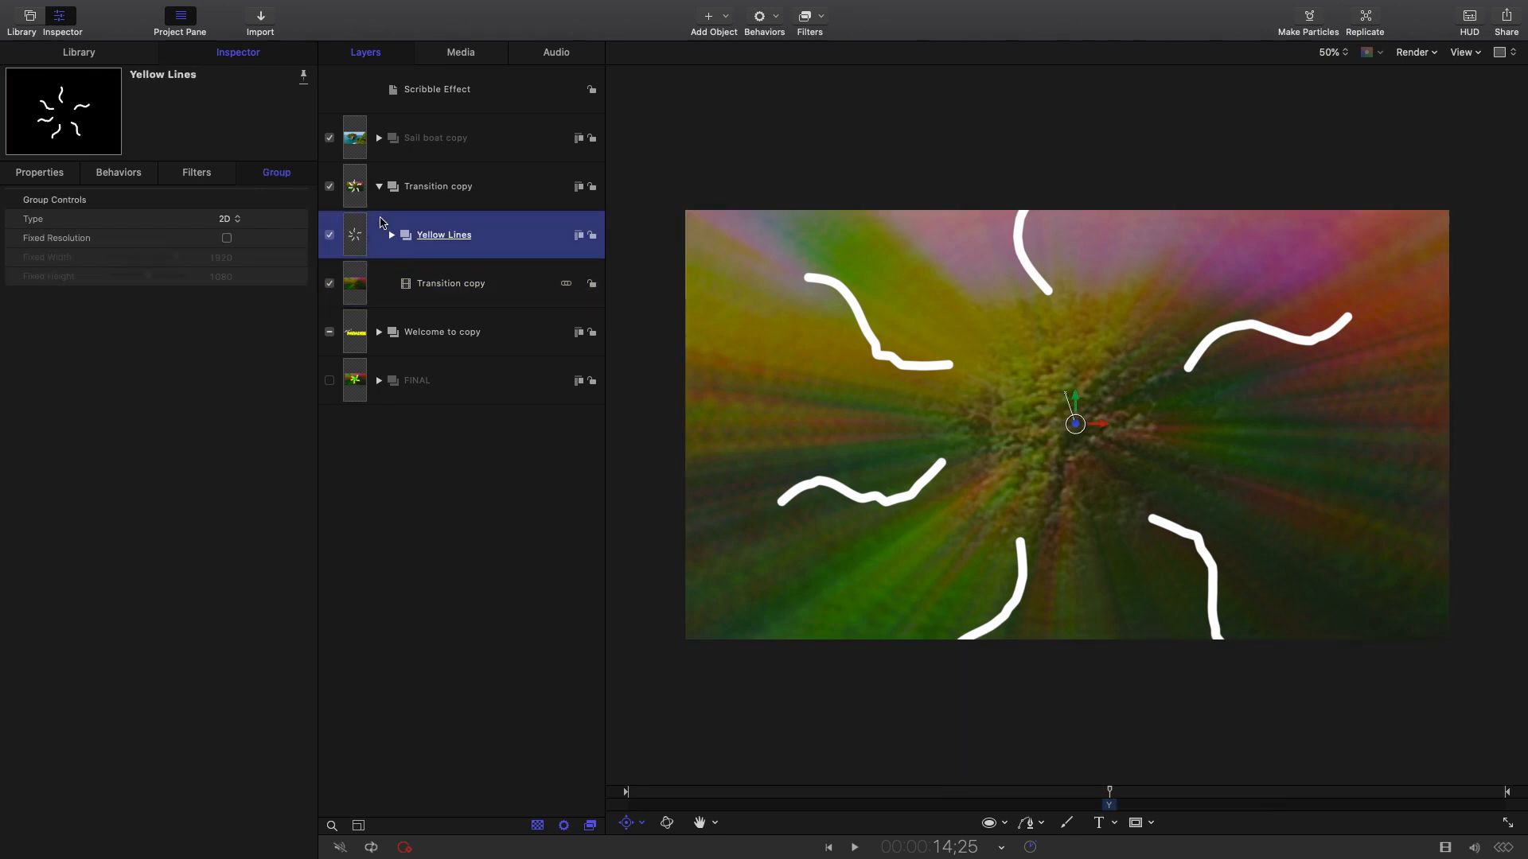
Apply the Colorize filter from Library > Filters > Color to Yellow Lines.
{"action": "left_click", "coordinate": [93, 53]}
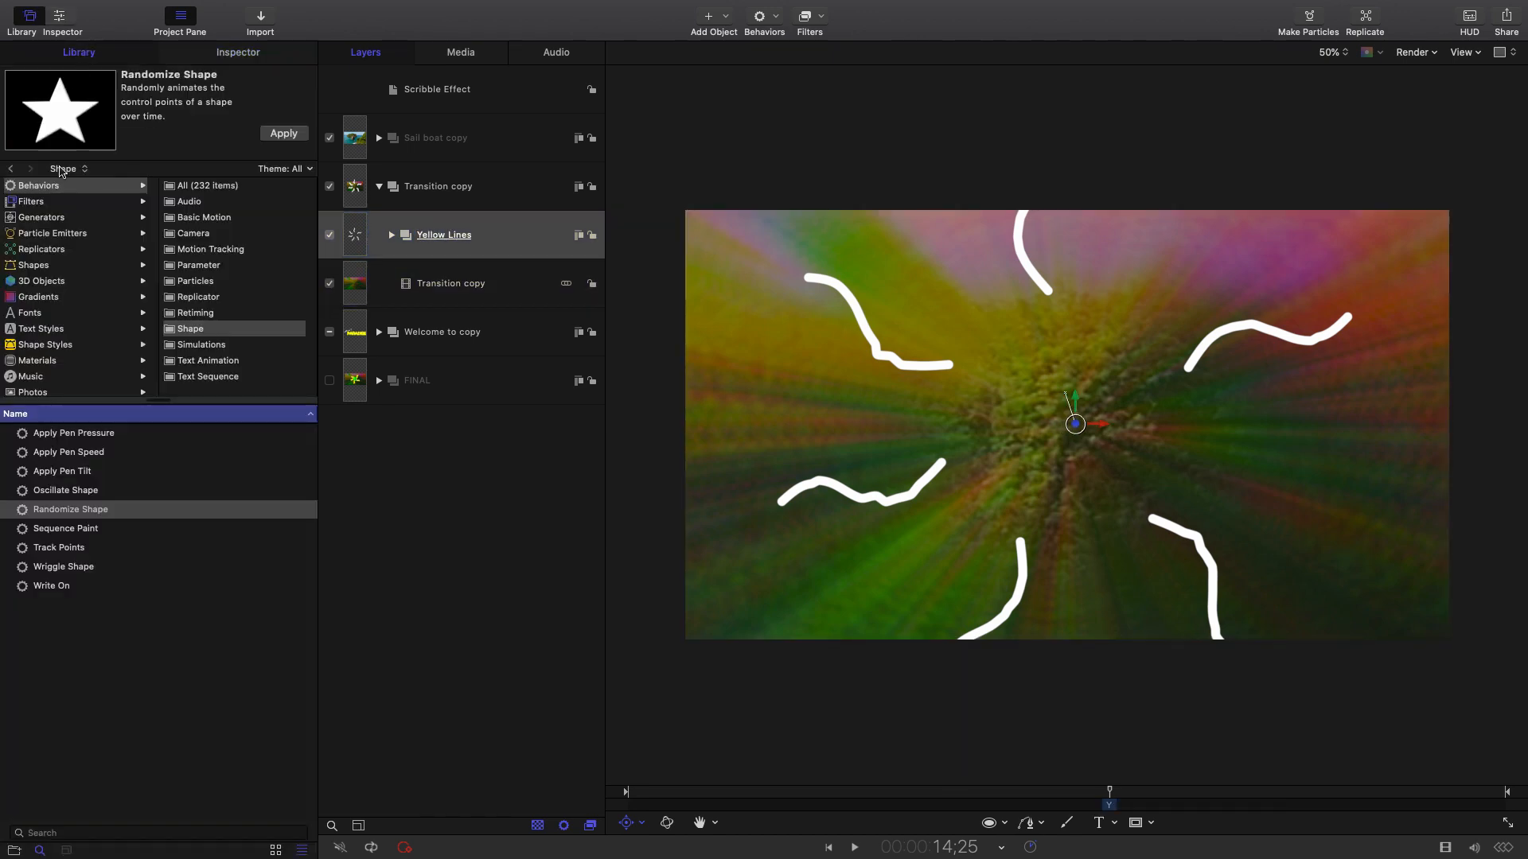
{"action": "left_click", "coordinate": [42, 202]}
{"action": "left_click", "coordinate": [199, 244]}
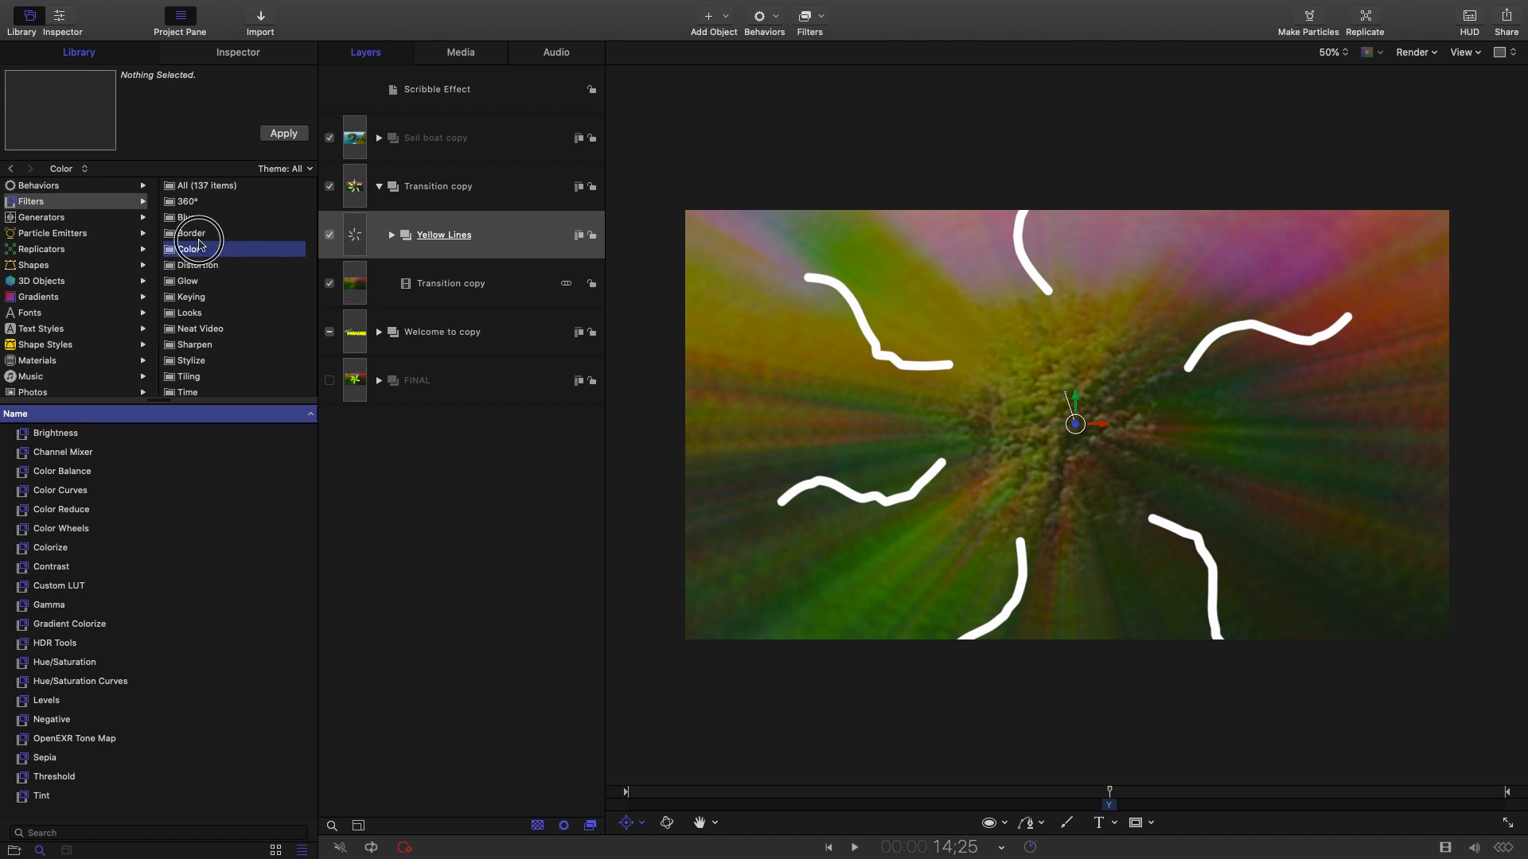
{"action": "left_click", "coordinate": [197, 233]}
{"action": "left_click", "coordinate": [197, 249]}
{"action": "left_click_drag", "start_coordinate": [49, 547], "coordinate": [518, 236]}
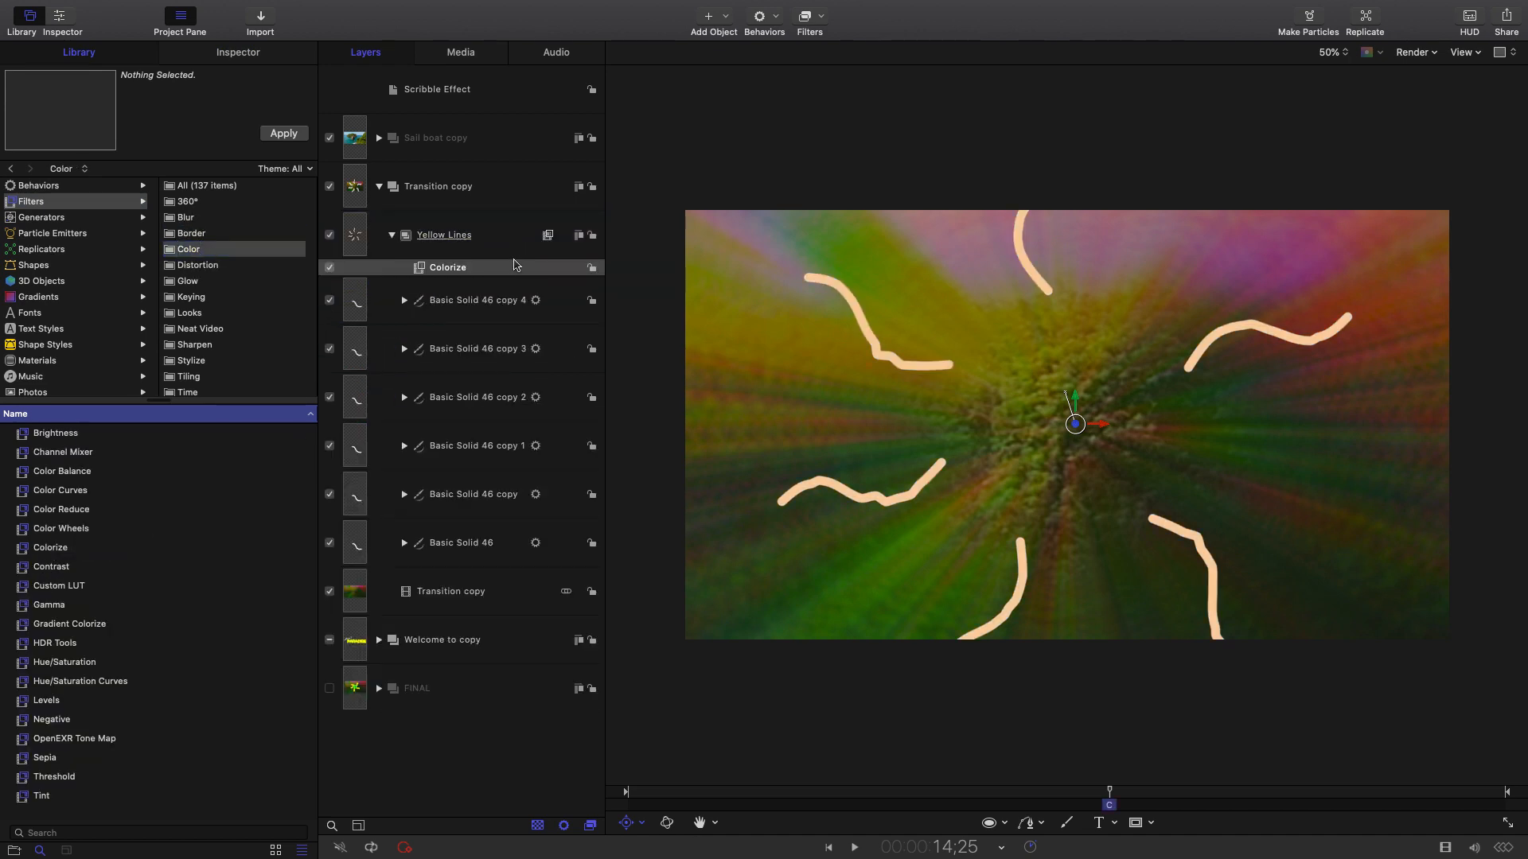
{"action": "left_click", "coordinate": [517, 268]}
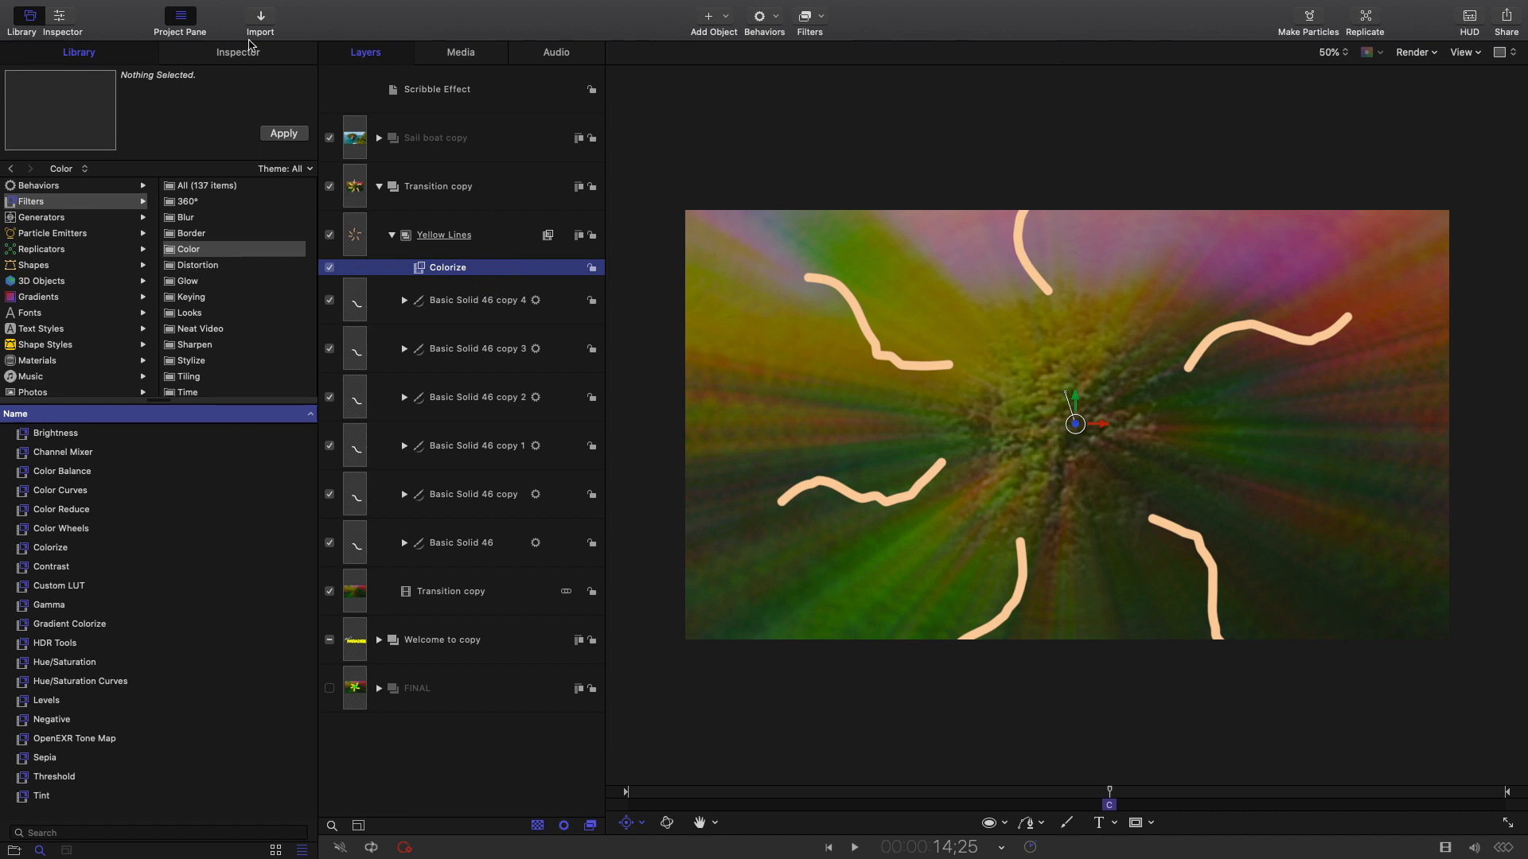
Set Colorize's Remap White To yellow, then close the colour picker.
{"action": "left_click", "coordinate": [1476, 19]}
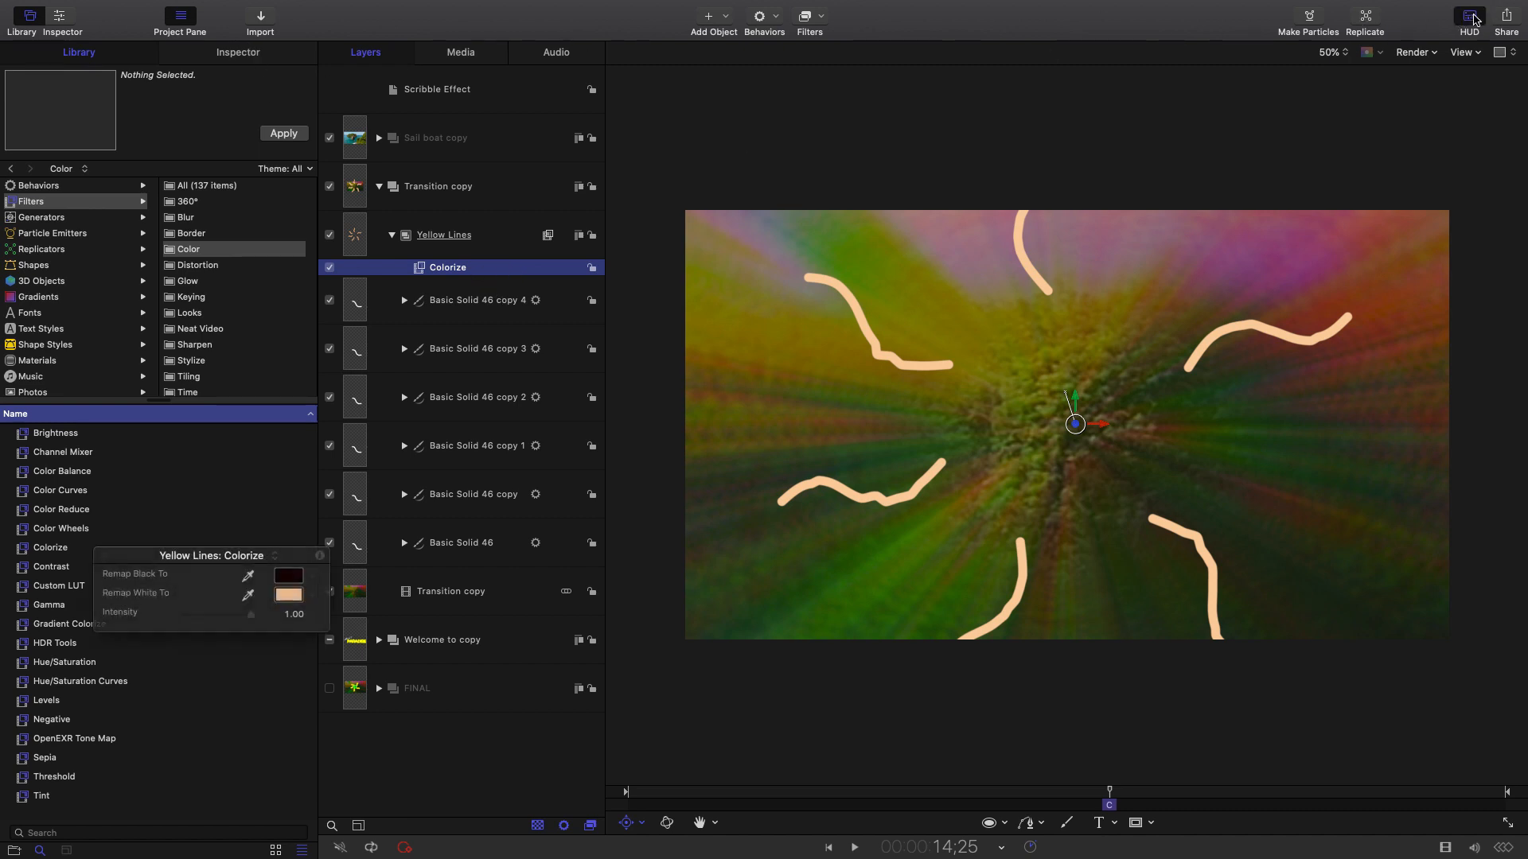
{"action": "left_click", "coordinate": [284, 599]}
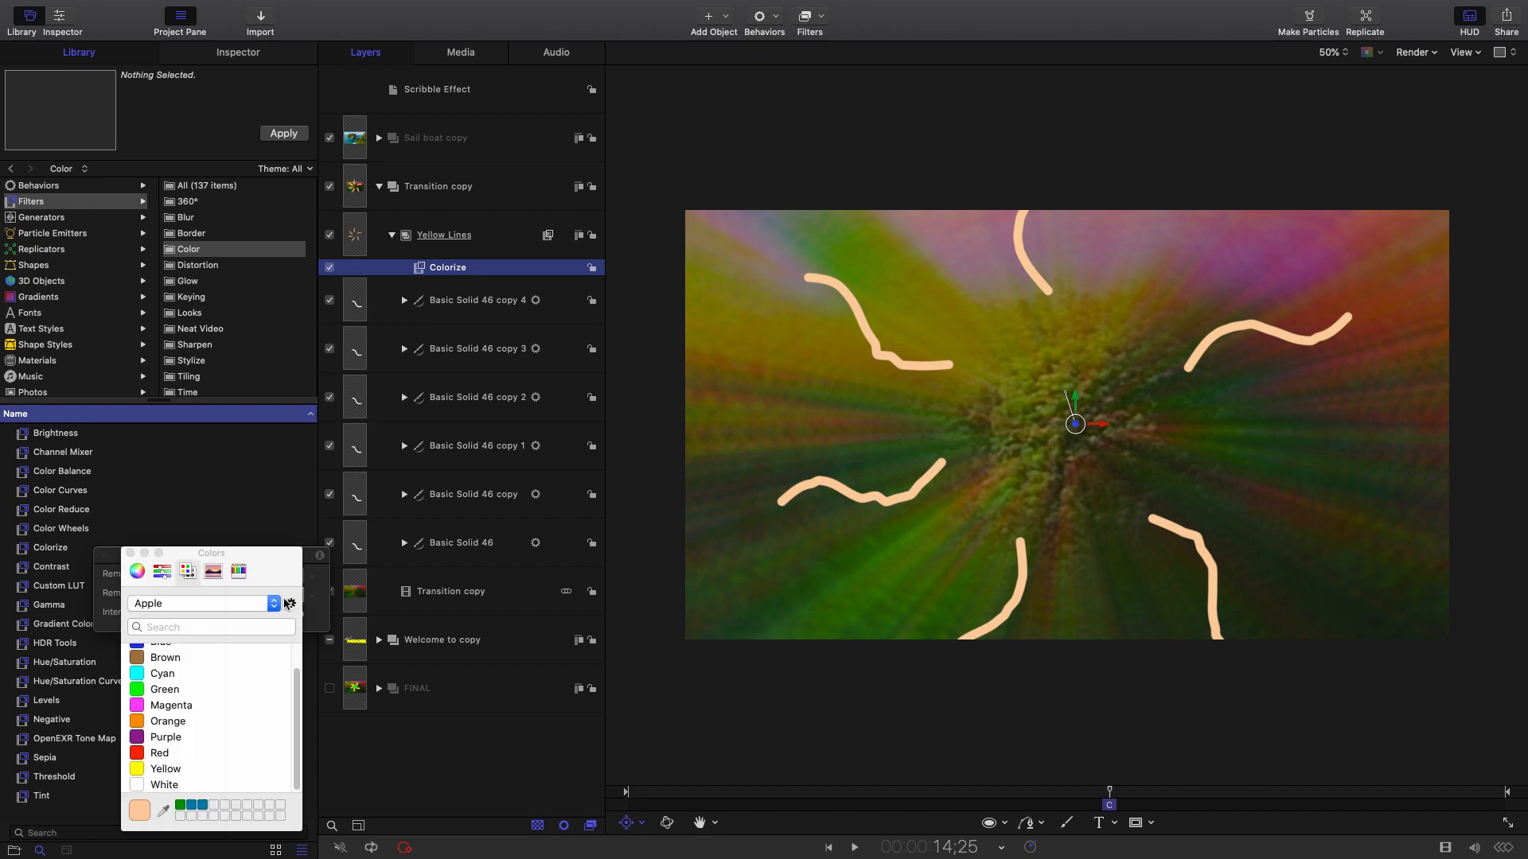
{"action": "left_click", "coordinate": [239, 53]}
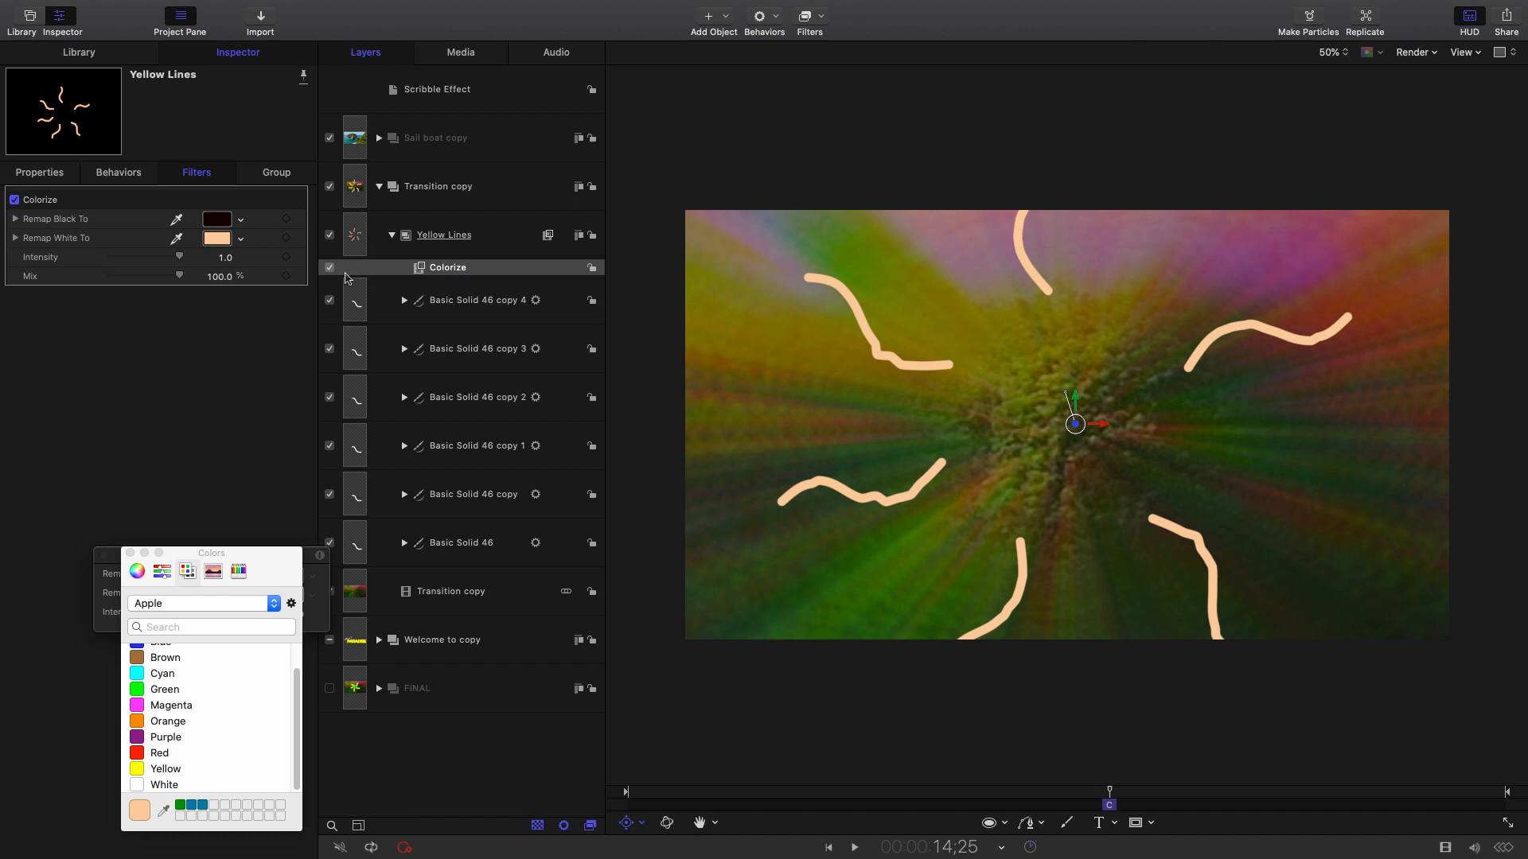
{"action": "left_click", "coordinate": [223, 242]}
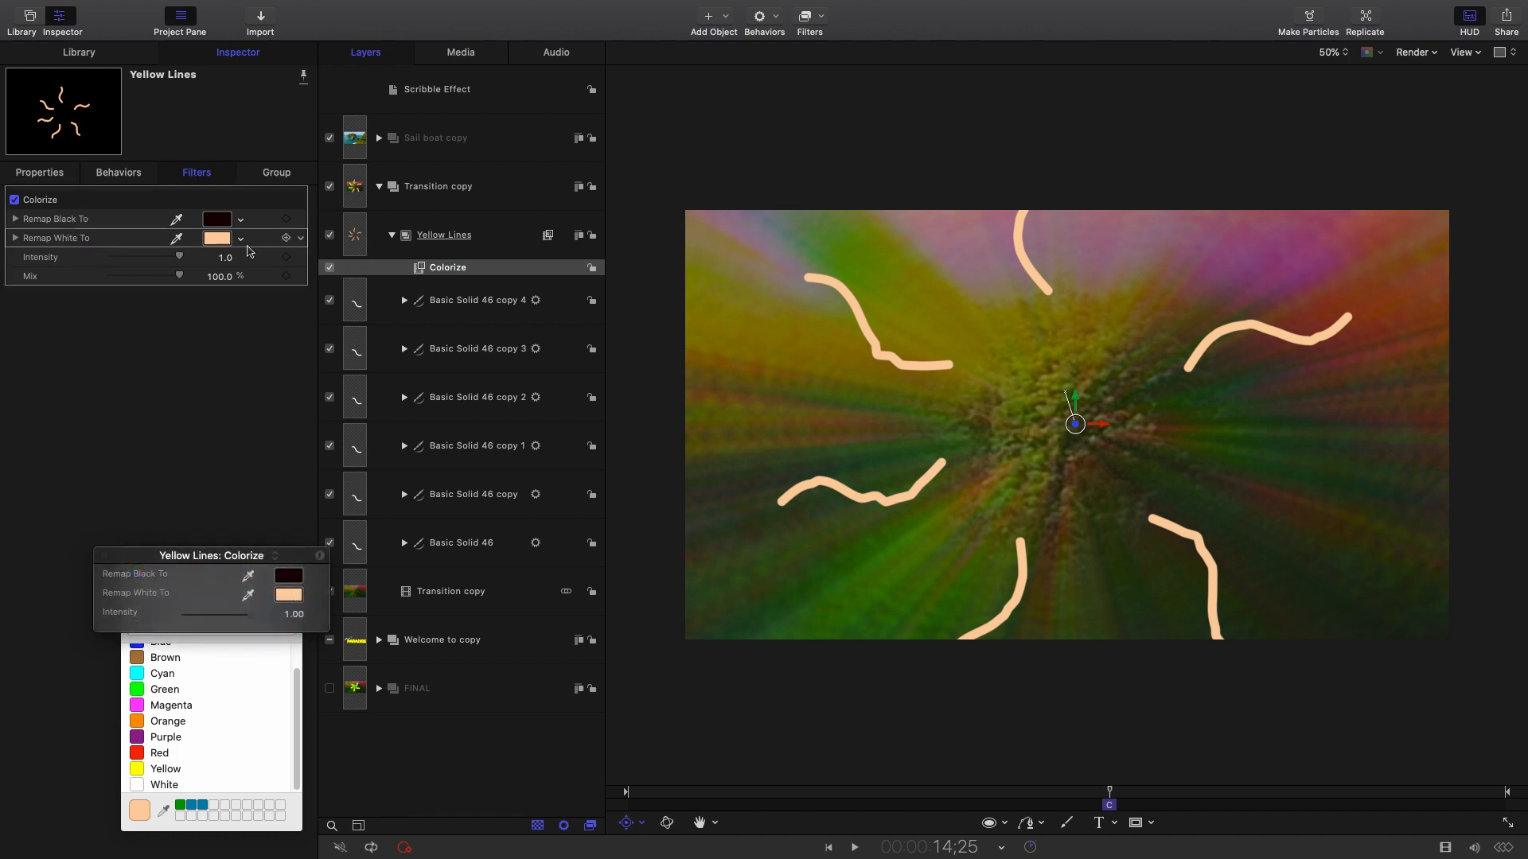
{"action": "left_click", "coordinate": [221, 244]}
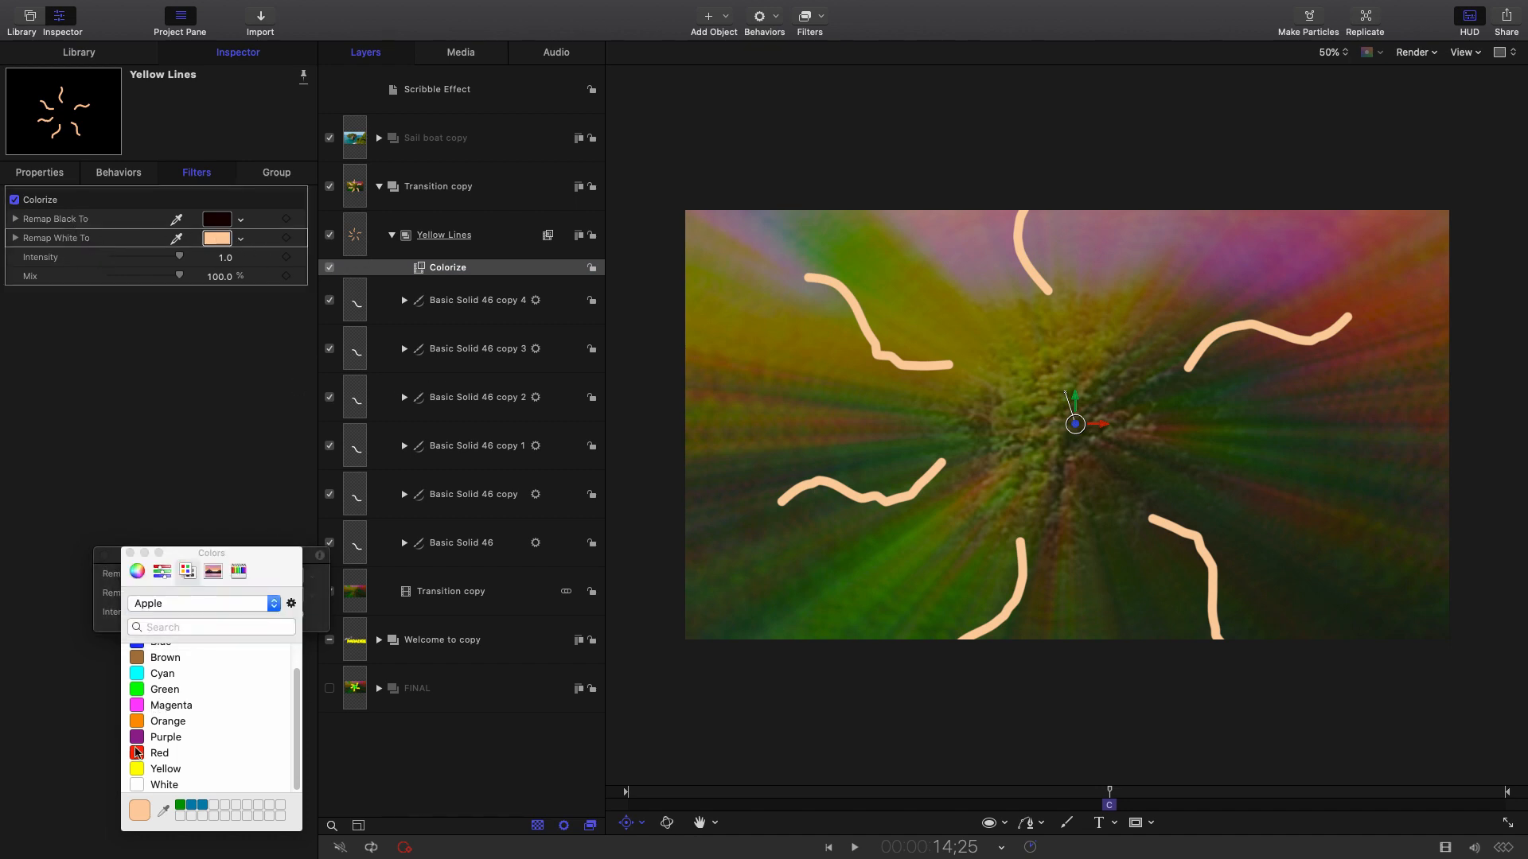
{"action": "left_click", "coordinate": [168, 725]}
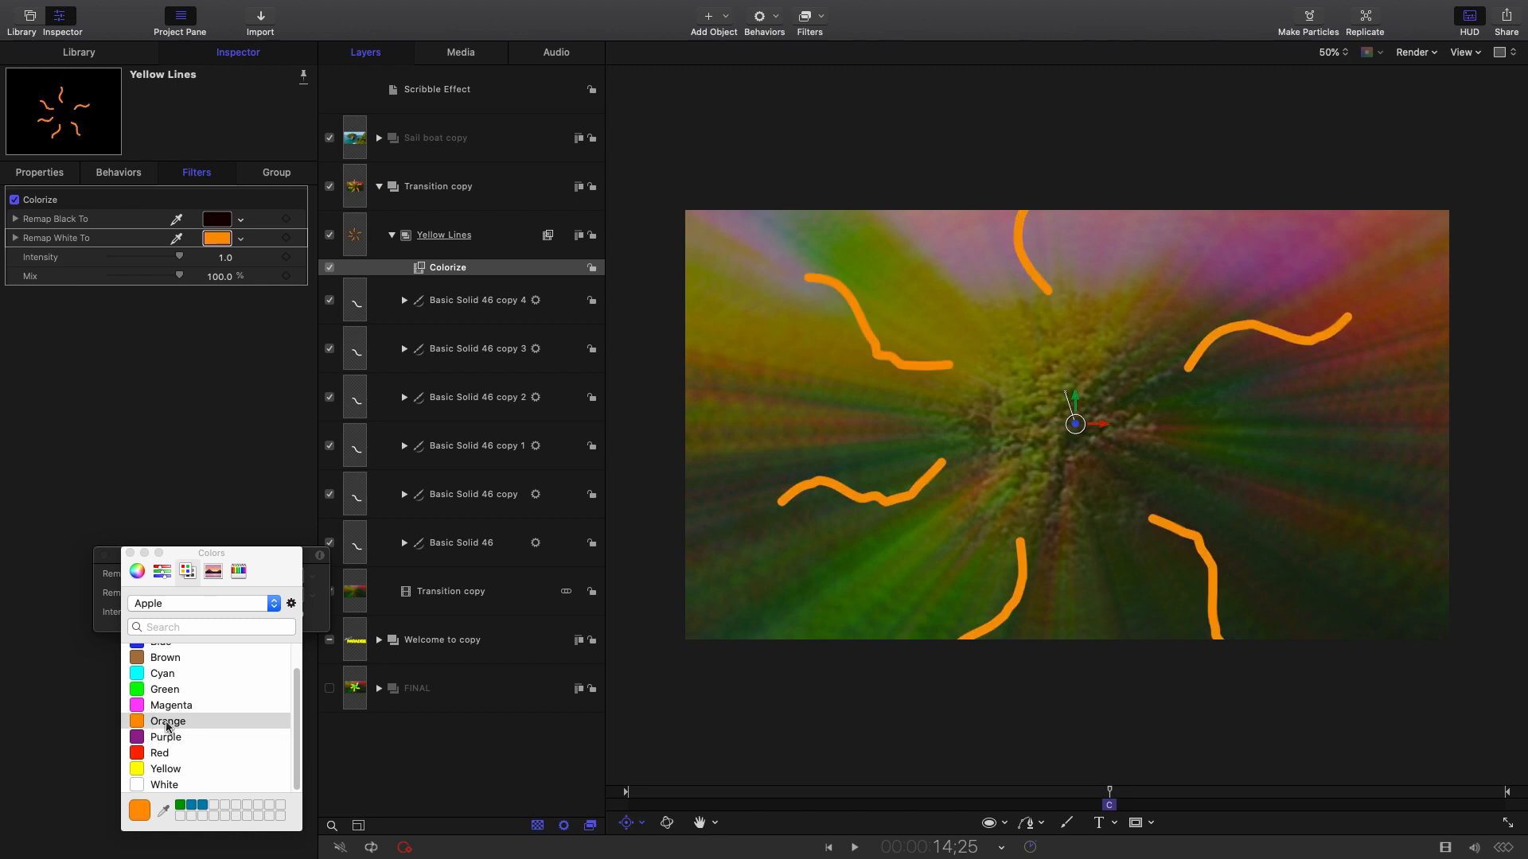
{"action": "left_click_drag", "start_coordinate": [274, 553], "coordinate": [235, 374]}
{"action": "left_click", "coordinate": [132, 591]}
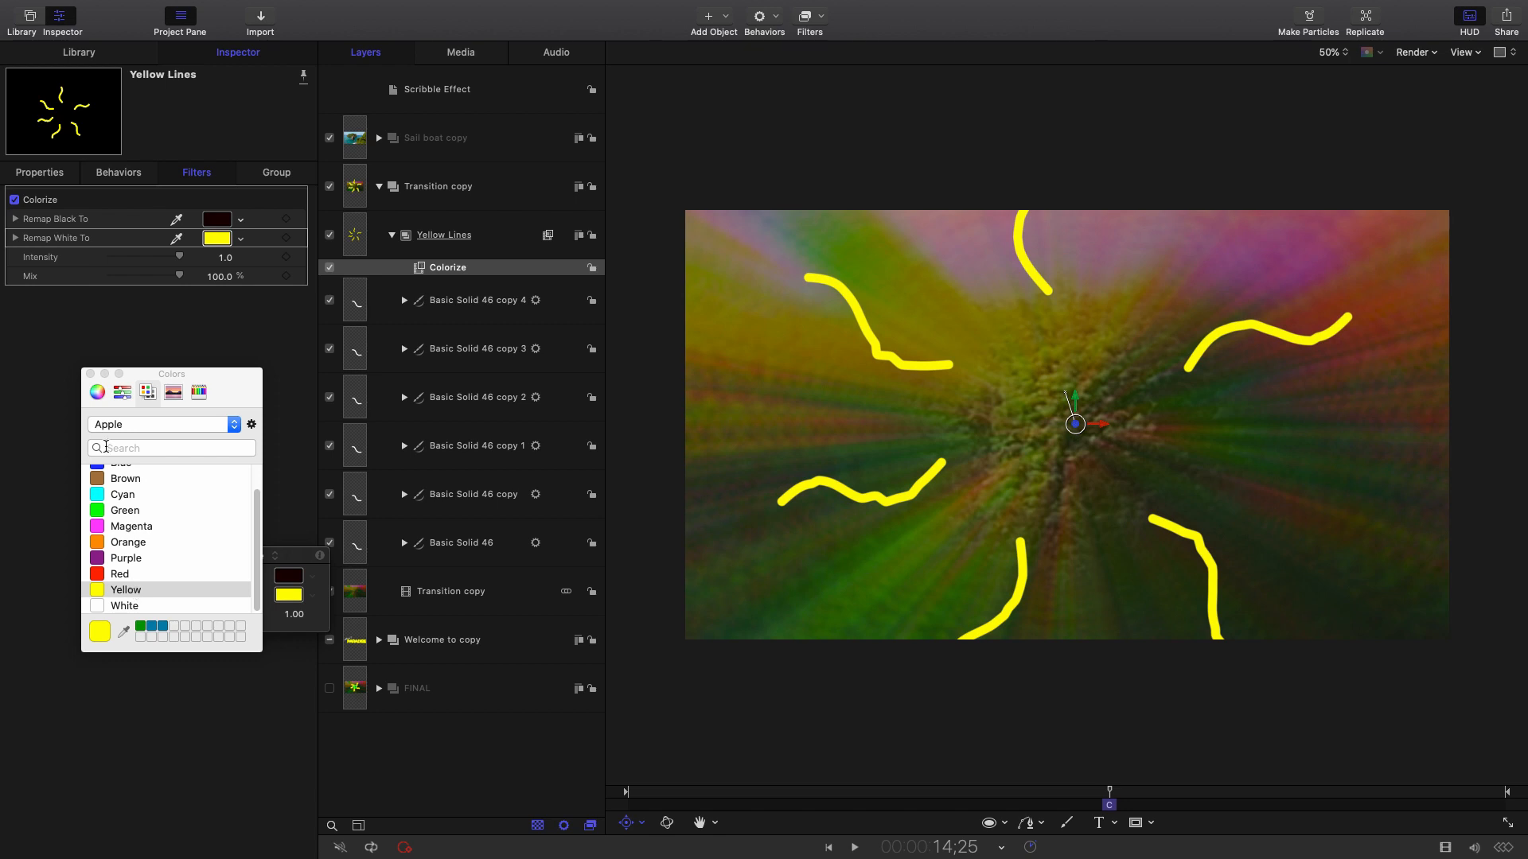
{"action": "left_click", "coordinate": [91, 375]}
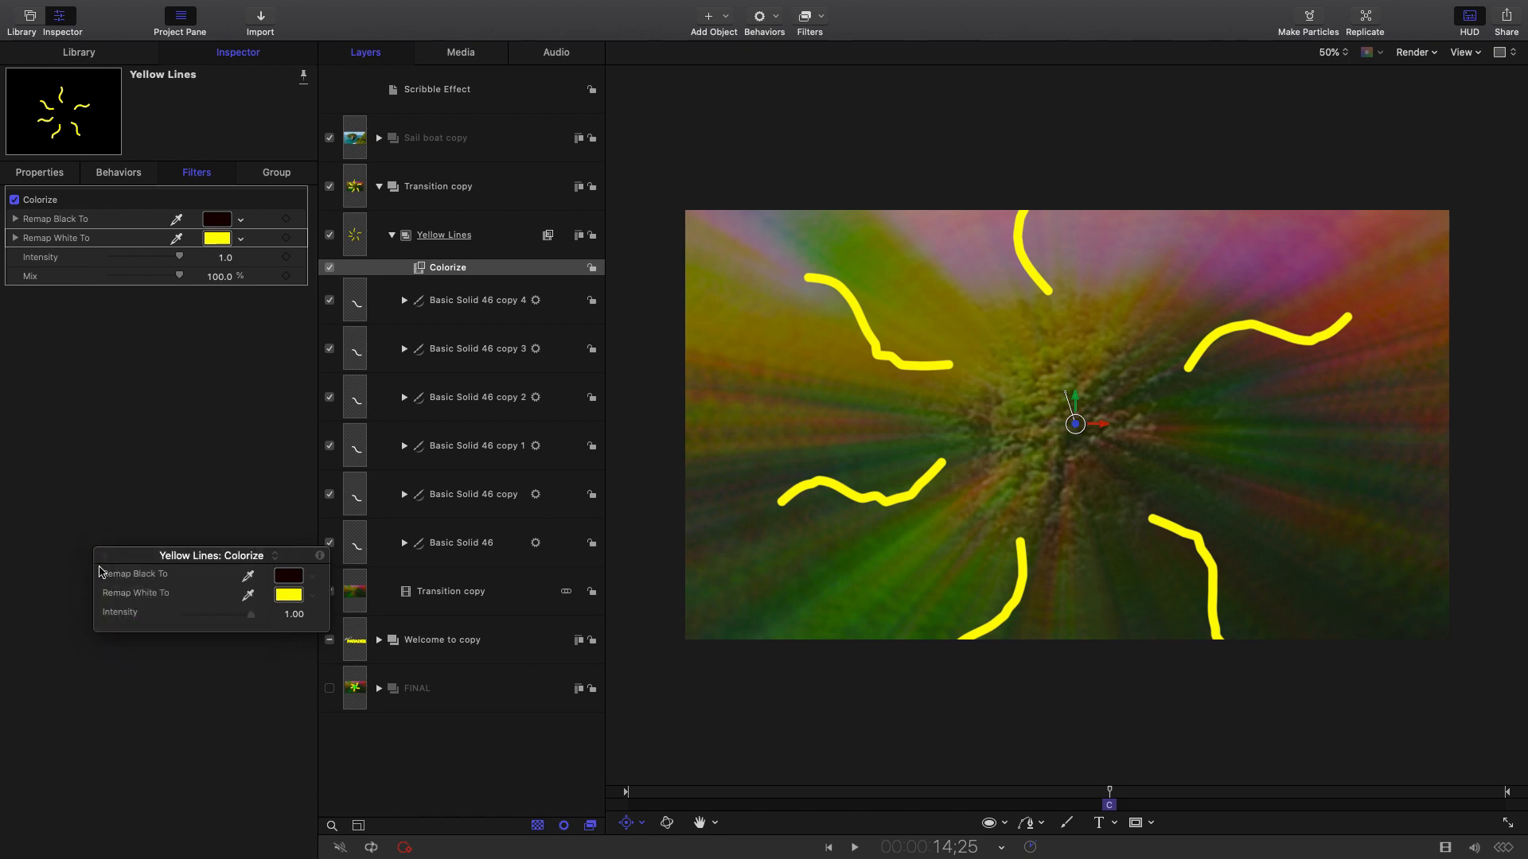
Preview the scribble transition, then return to the frame with the yellow scribbles.
{"action": "left_click", "coordinate": [104, 556]}
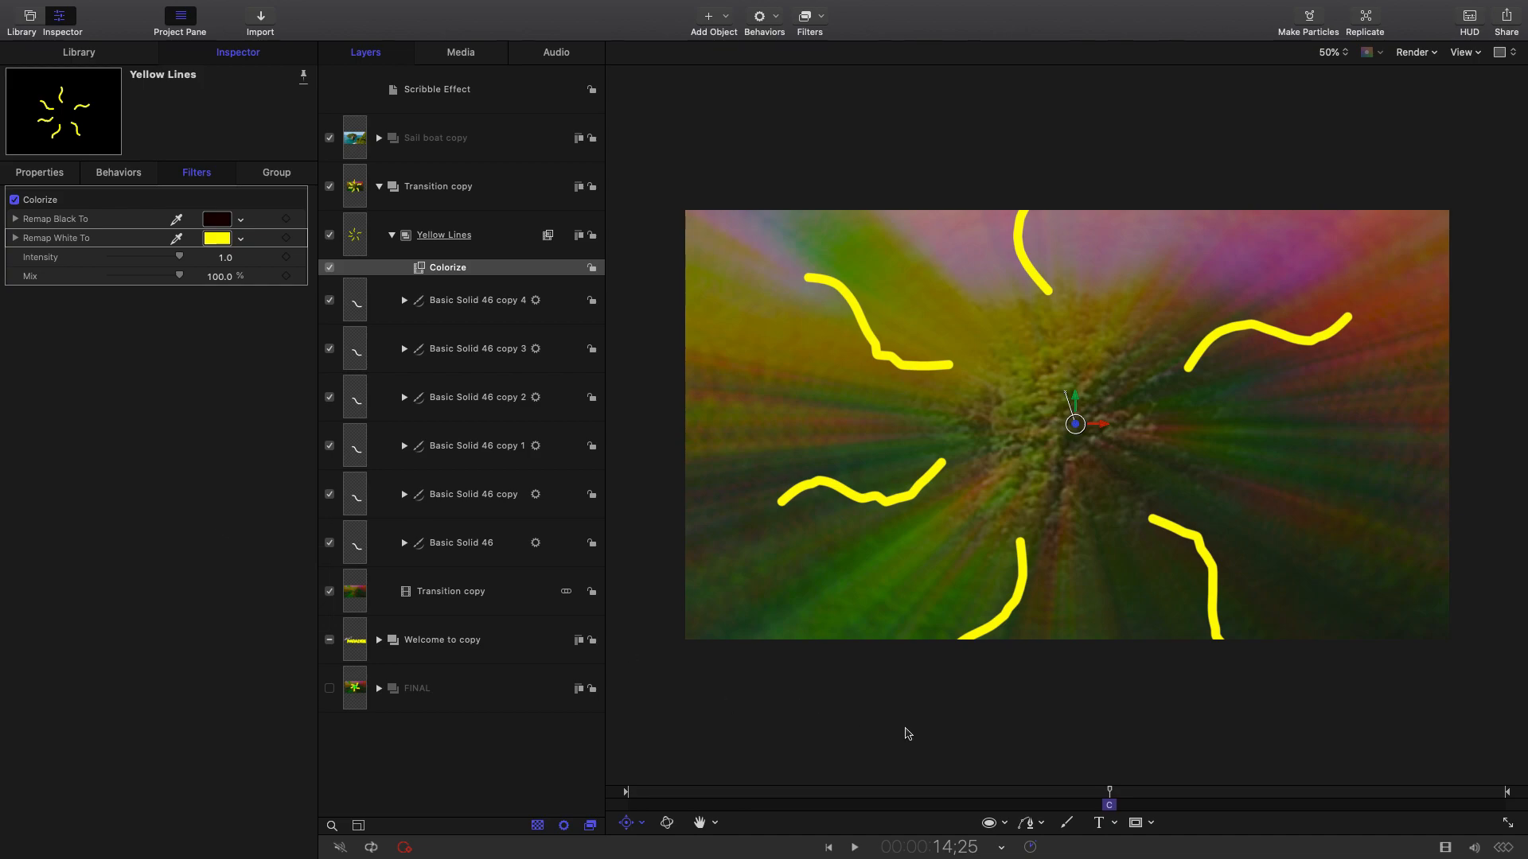
{"action": "left_click_drag", "start_coordinate": [1103, 792], "coordinate": [1096, 794]}
{"action": "key", "text": "space"}
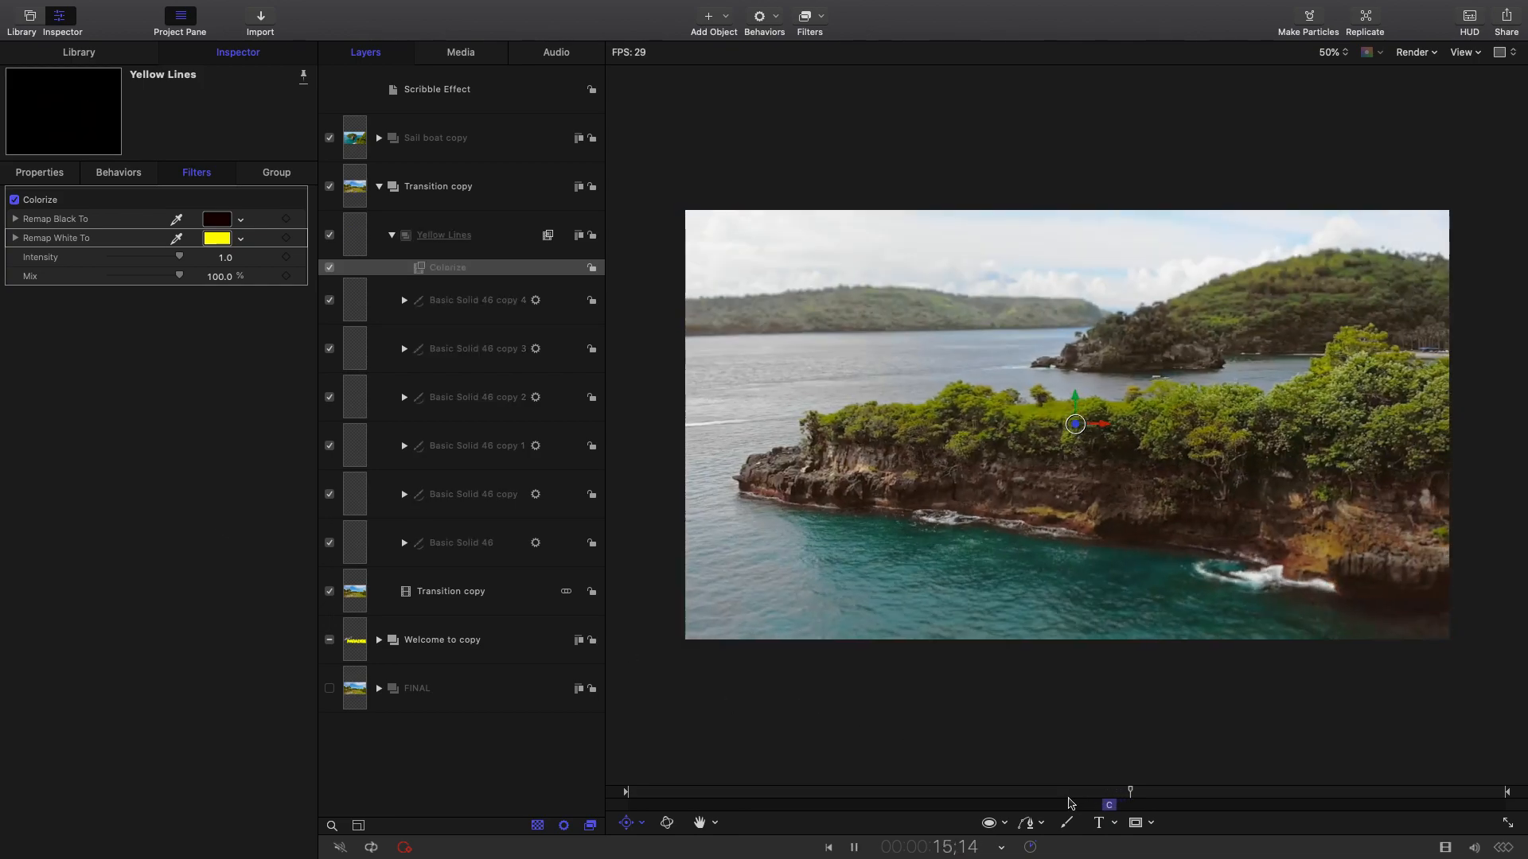
{"action": "key", "text": "space"}
{"action": "mouse_move", "coordinate": [1089, 796]}
{"action": "left_mouse_down"}
{"action": "mouse_move", "coordinate": [1126, 796]}
{"action": "mouse_move", "coordinate": [1109, 799]}
{"action": "left_mouse_up"}
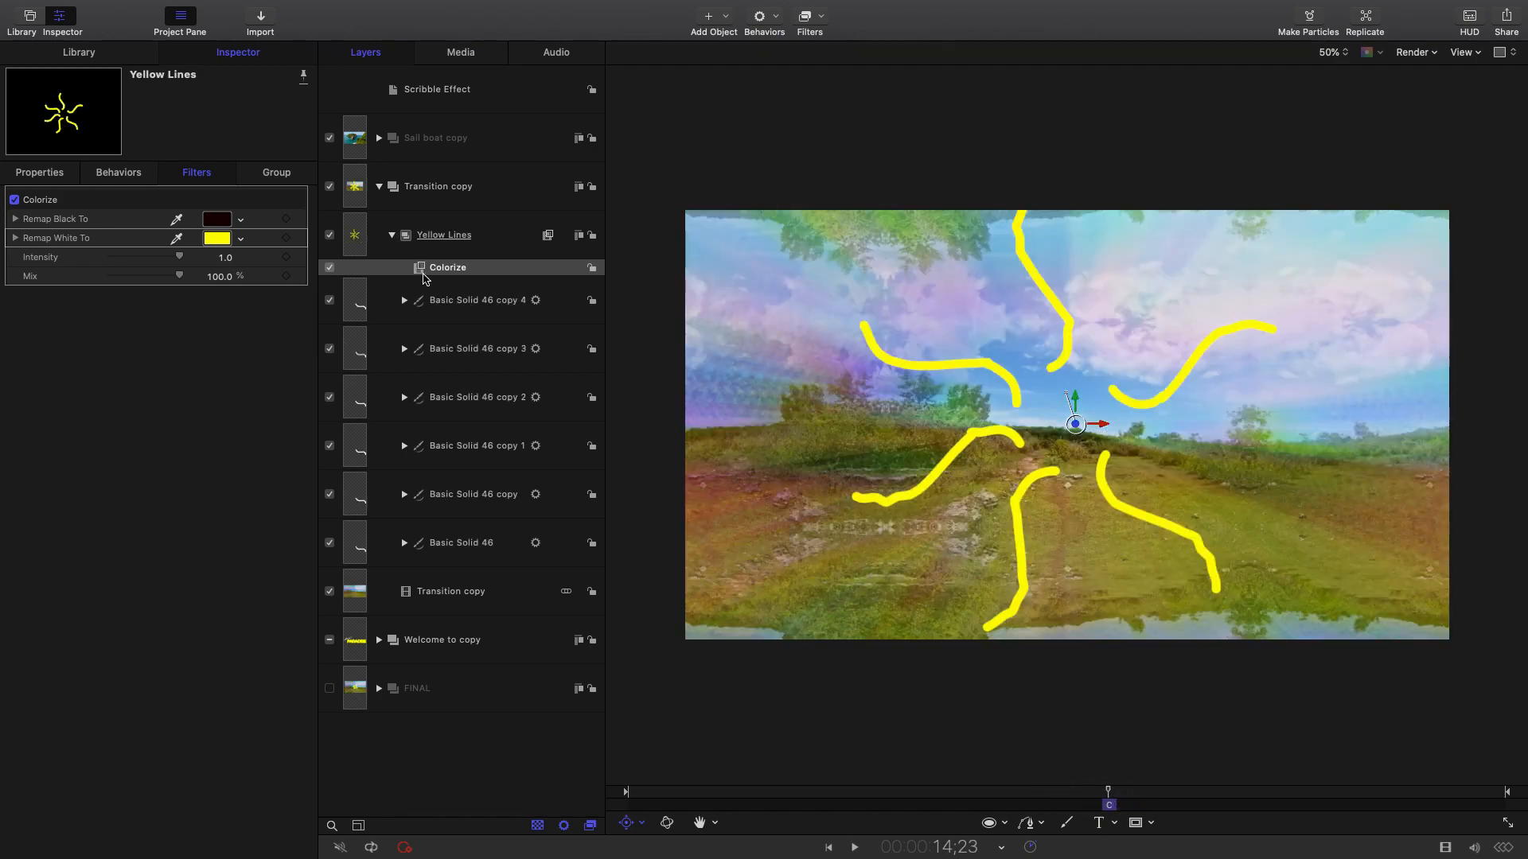
Duplicate the collapsed Yellow Lines group and start renaming the copy Orange Lines.
{"action": "left_click", "coordinate": [392, 234]}
{"action": "right_click", "coordinate": [513, 233]}
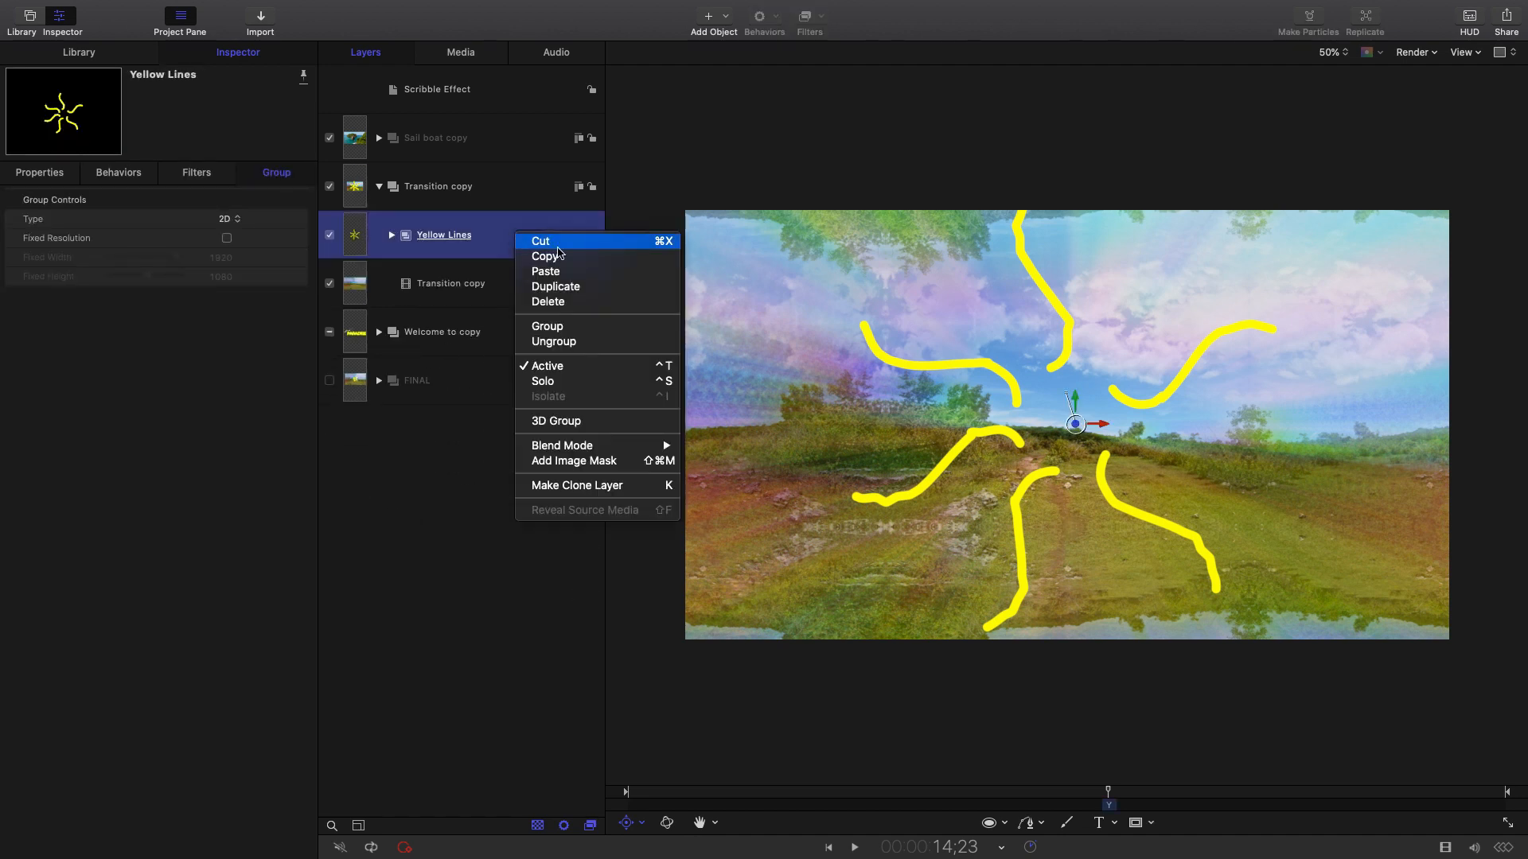
{"action": "left_click", "coordinate": [560, 288]}
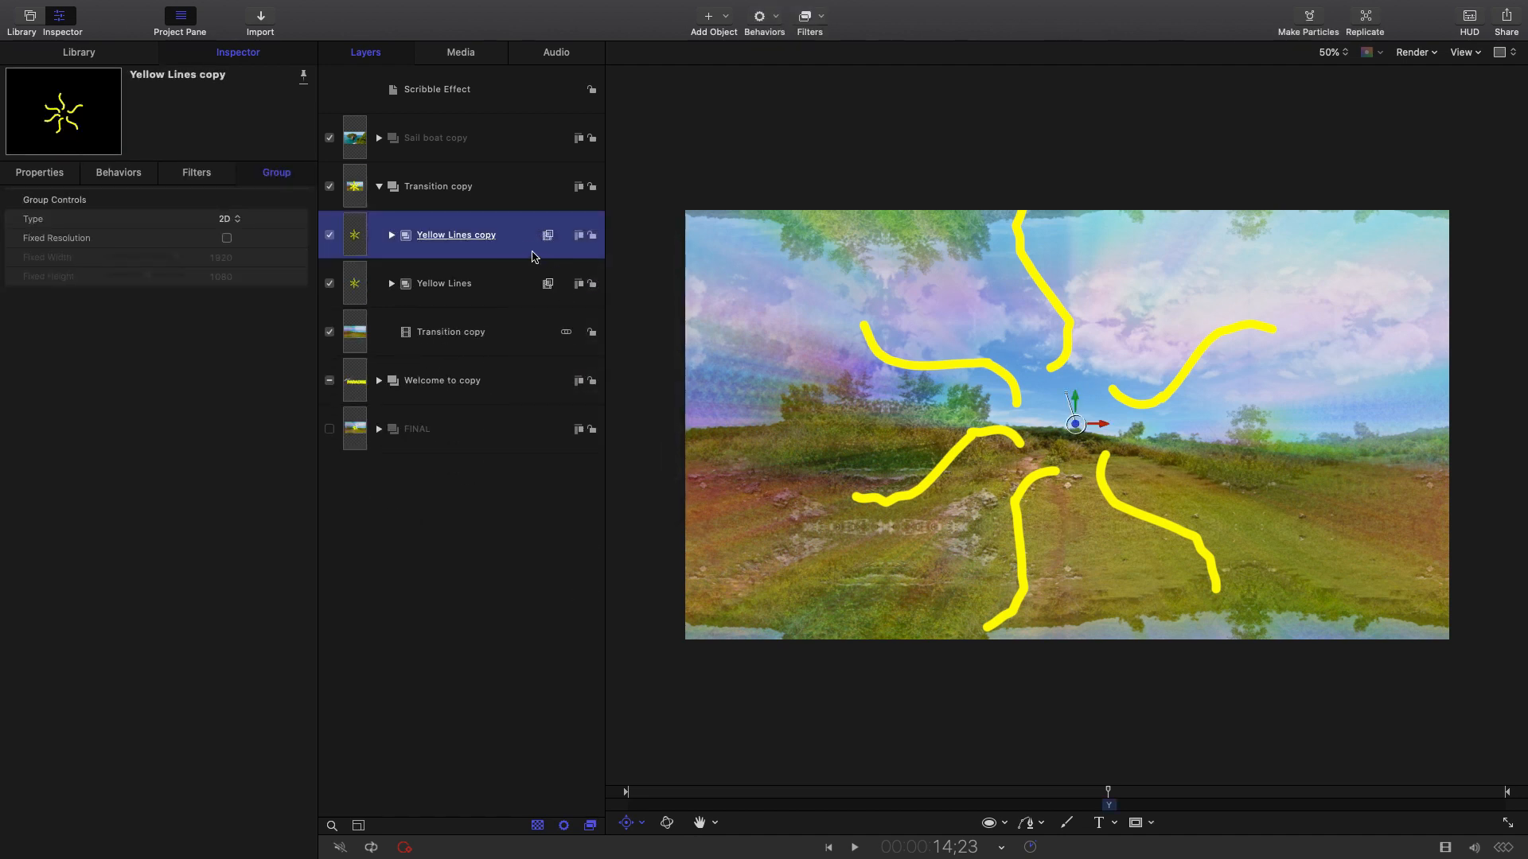
{"action": "double_click", "coordinate": [465, 237]}
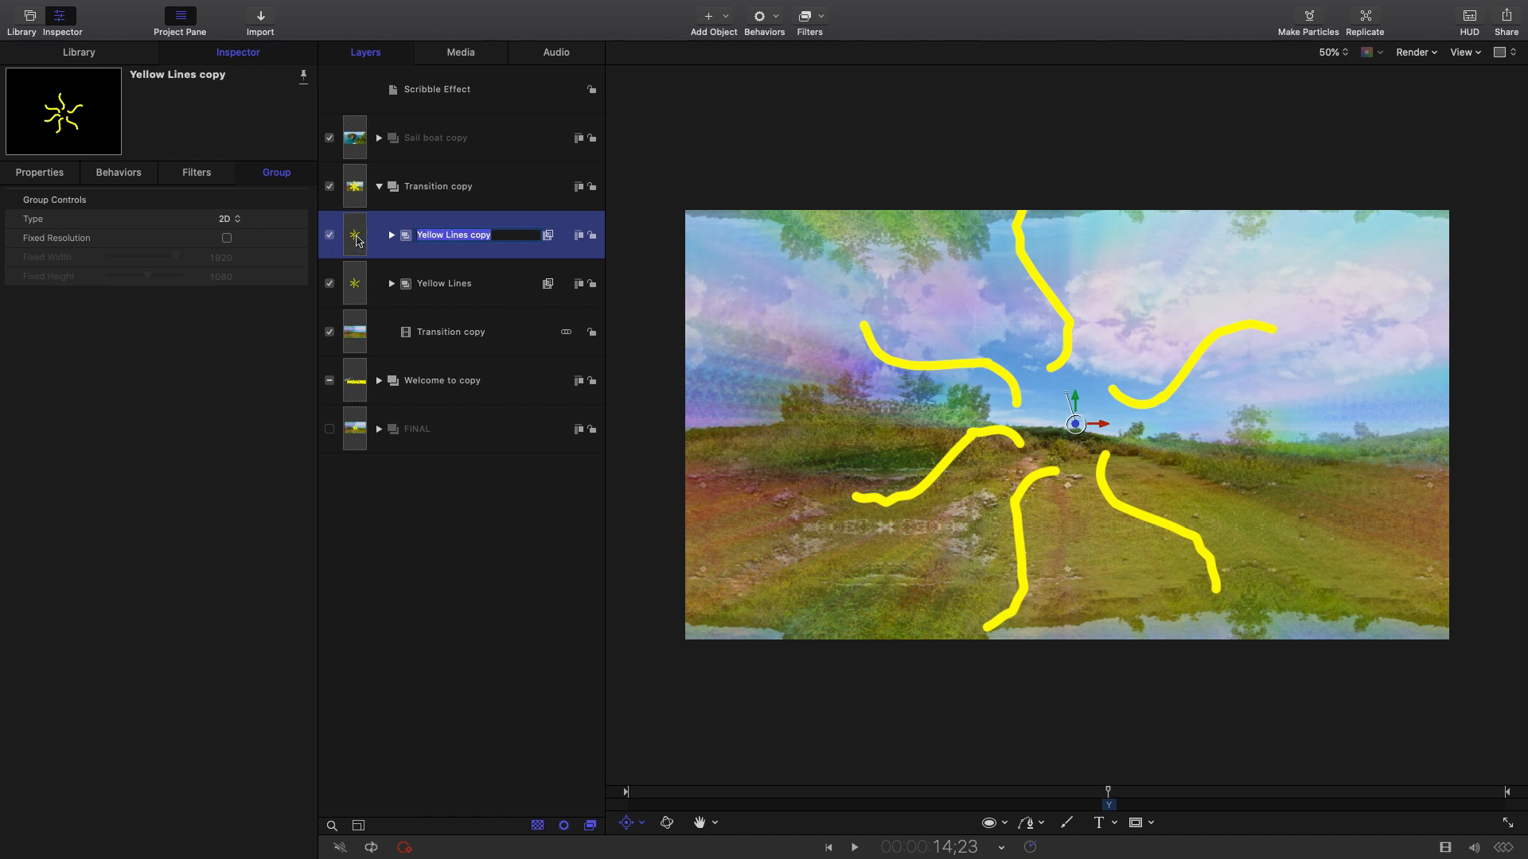
{"action": "type", "text": "Orange Lines"}
Confirm the Orange Lines name and set its Colorize filter to remap white to orange.
{"action": "left_click", "coordinate": [483, 273]}
{"action": "left_click", "coordinate": [392, 236]}
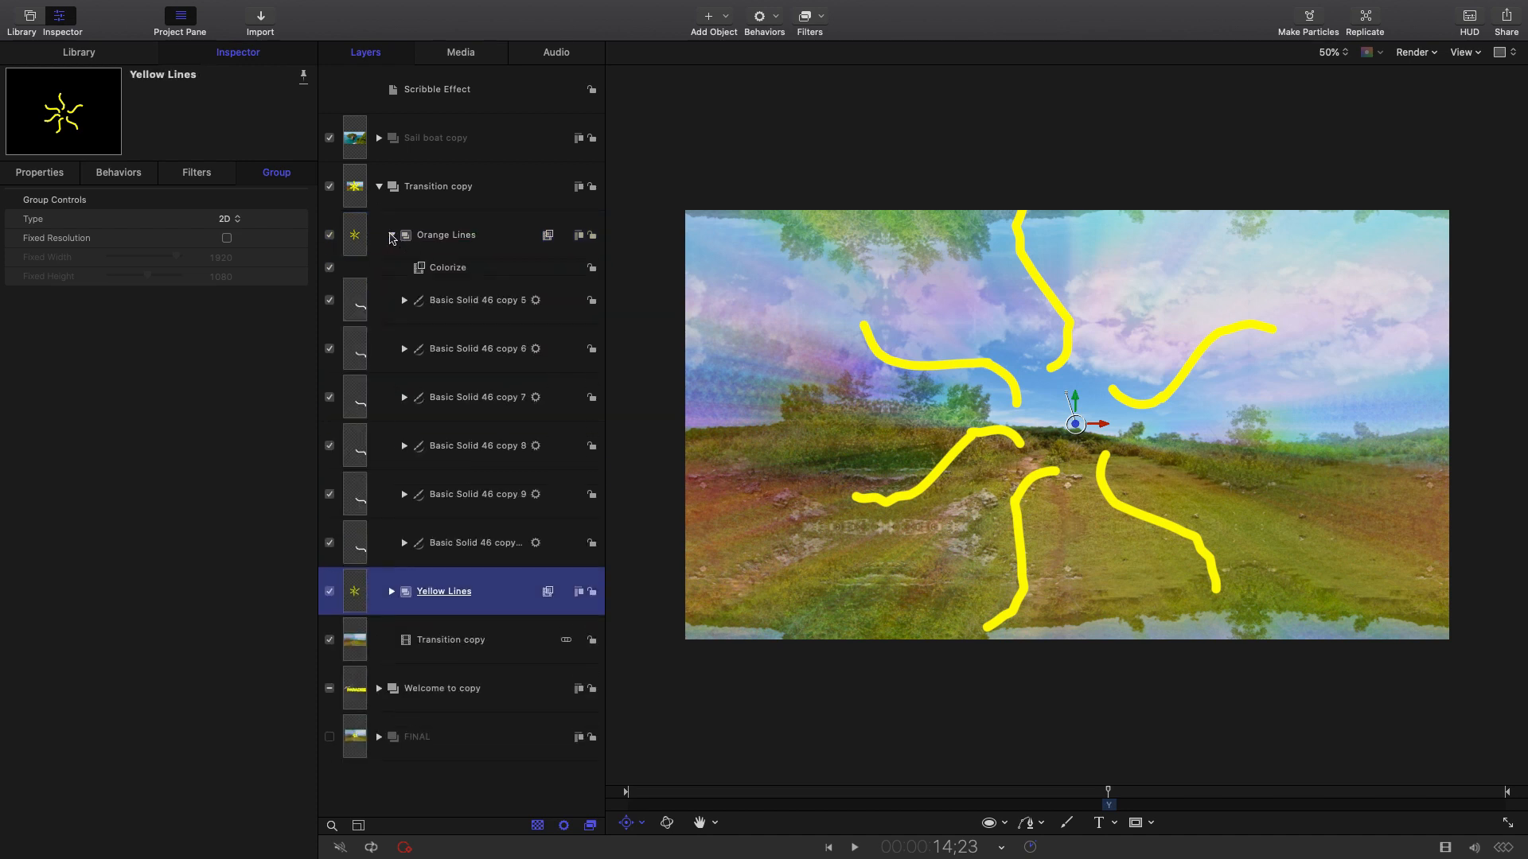
{"action": "left_click", "coordinate": [489, 270]}
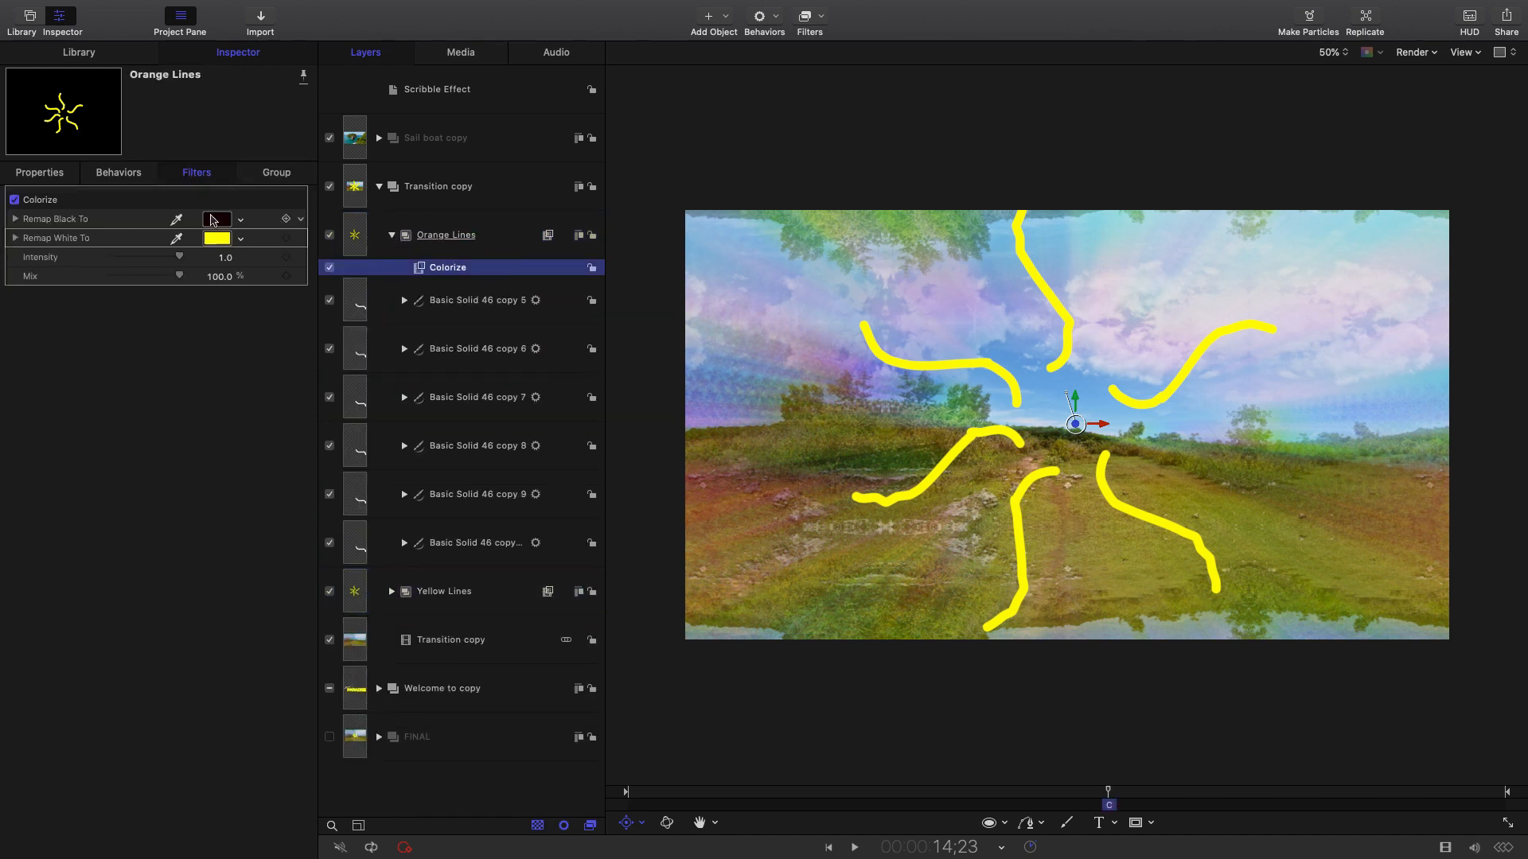
{"action": "left_click", "coordinate": [236, 58]}
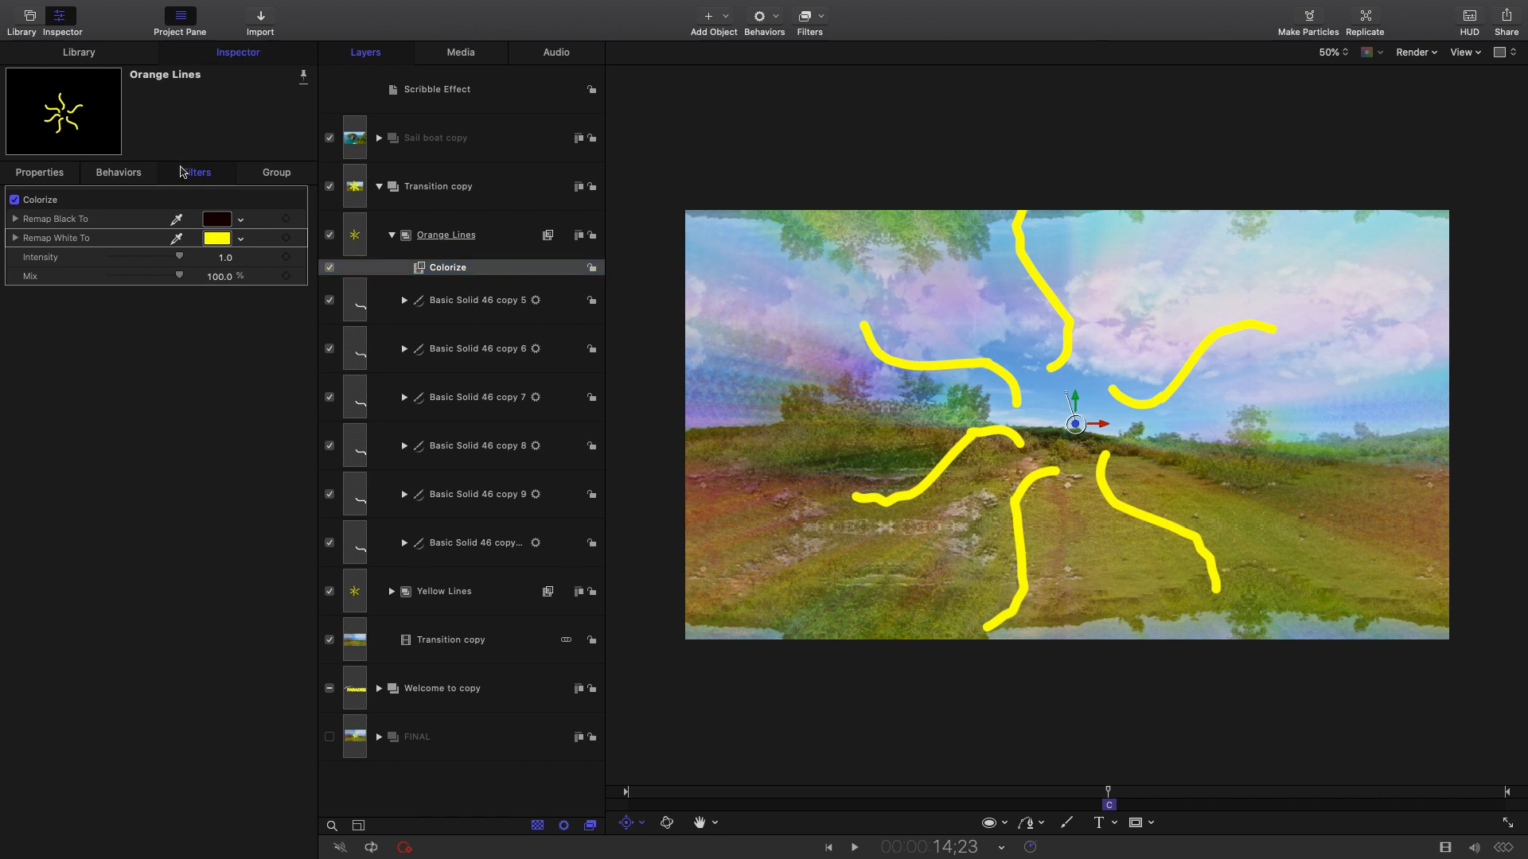
{"action": "left_click", "coordinate": [217, 239]}
{"action": "left_click", "coordinate": [117, 543]}
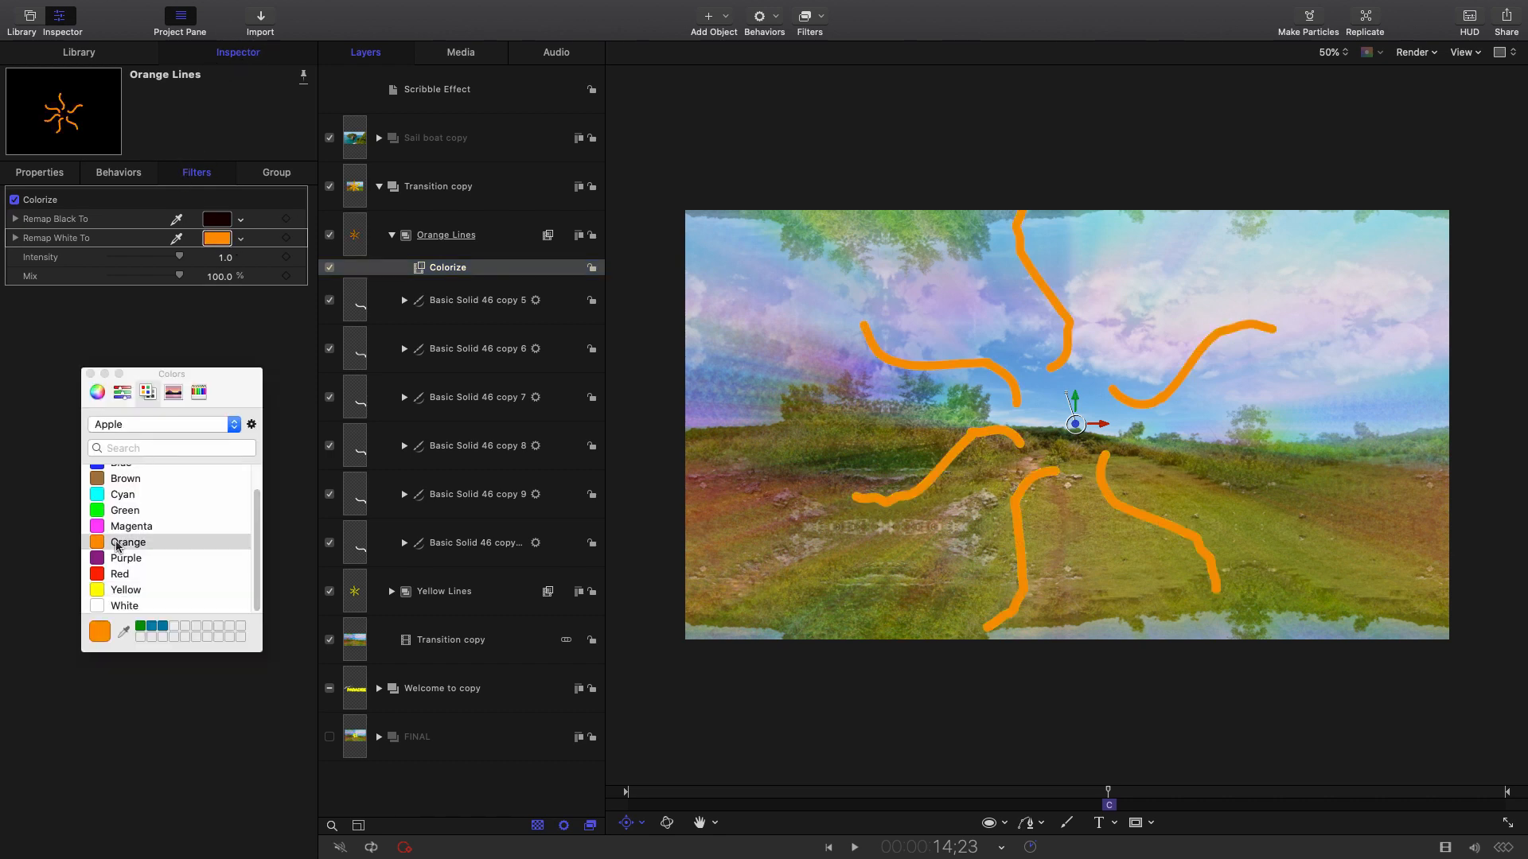
Rotate the Orange Lines group to 34° so it sits between the yellow lines.
{"action": "left_click", "coordinate": [507, 230]}
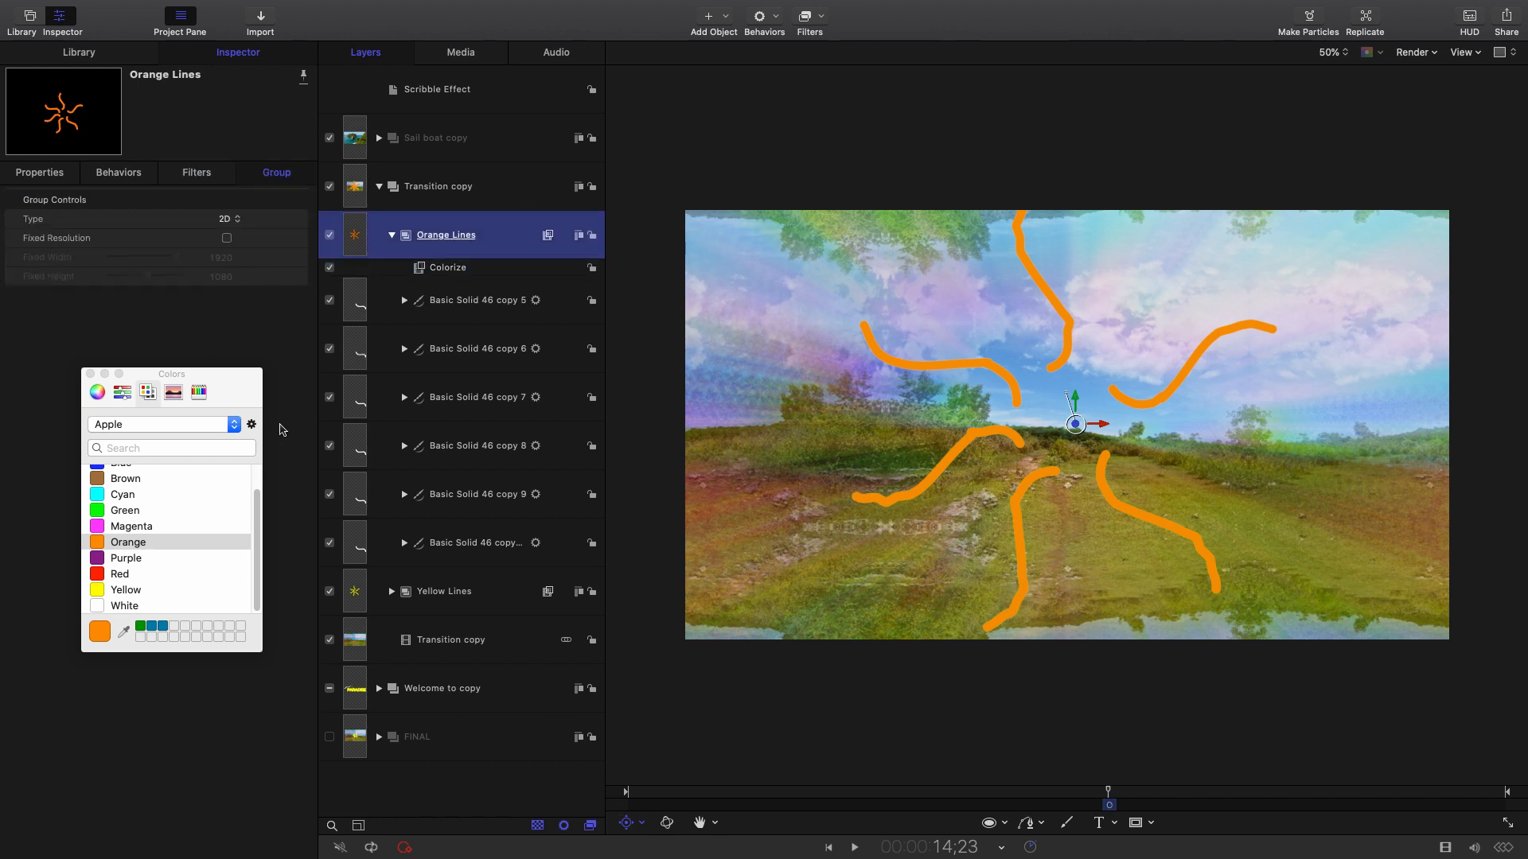
{"action": "left_click", "coordinate": [262, 52]}
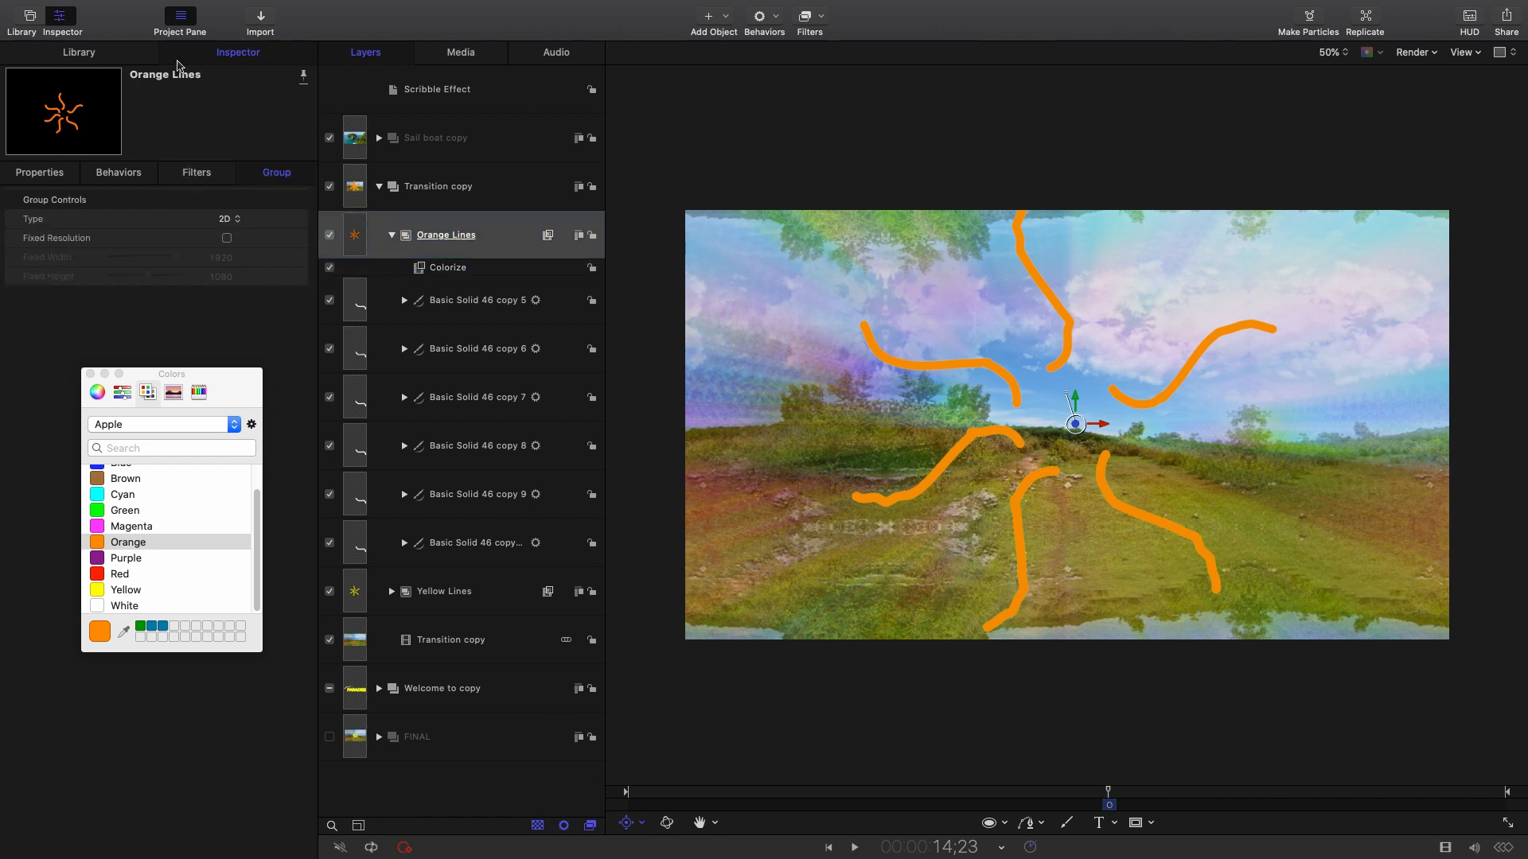
{"action": "left_click", "coordinate": [24, 176]}
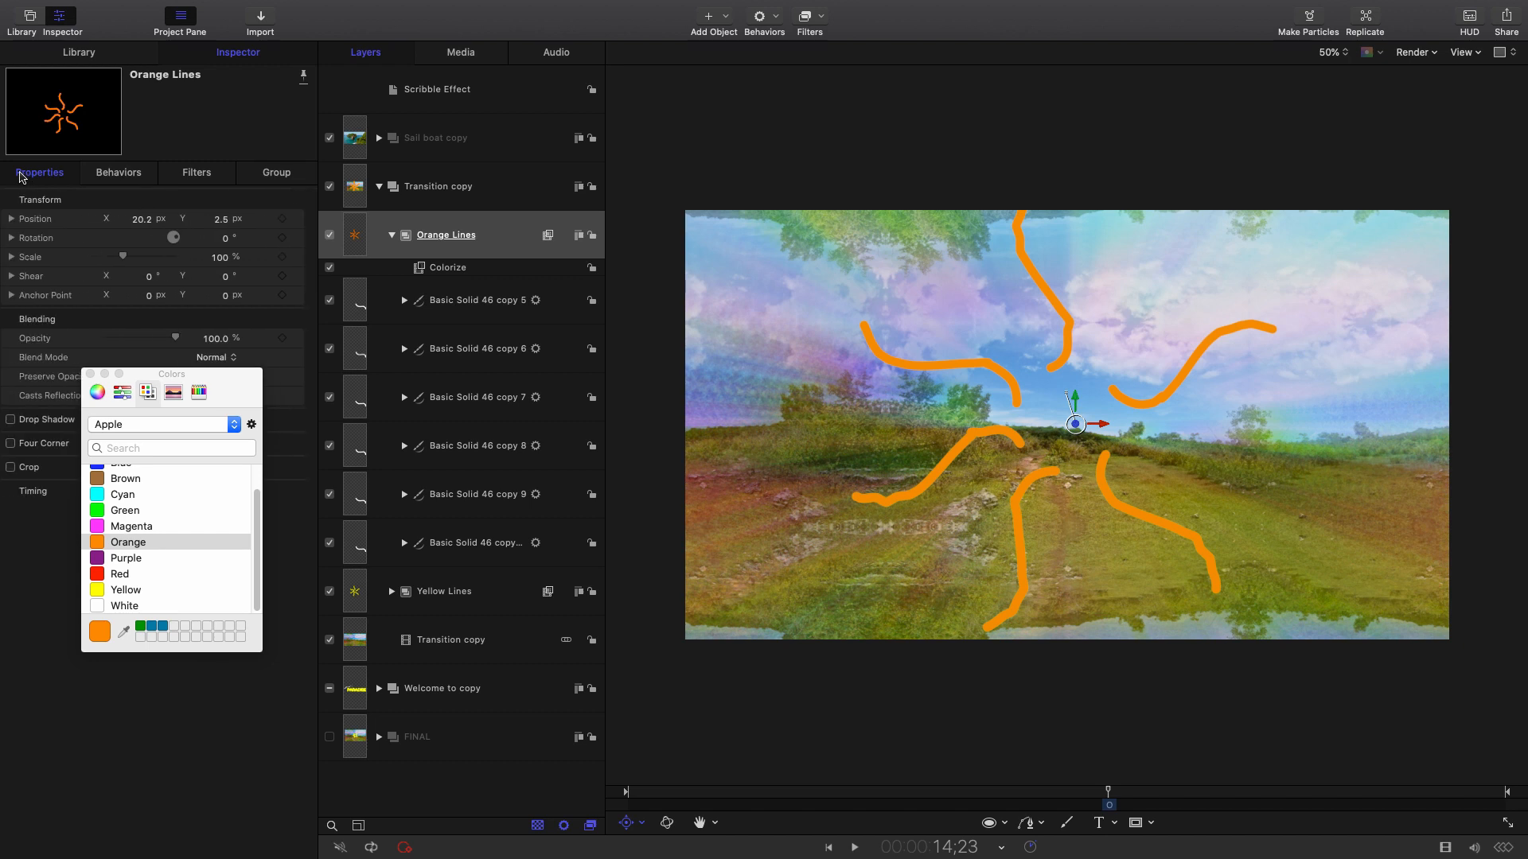
{"action": "left_click", "coordinate": [225, 238]}
{"action": "type", "text": "15"}
{"action": "key", "text": "Return"}
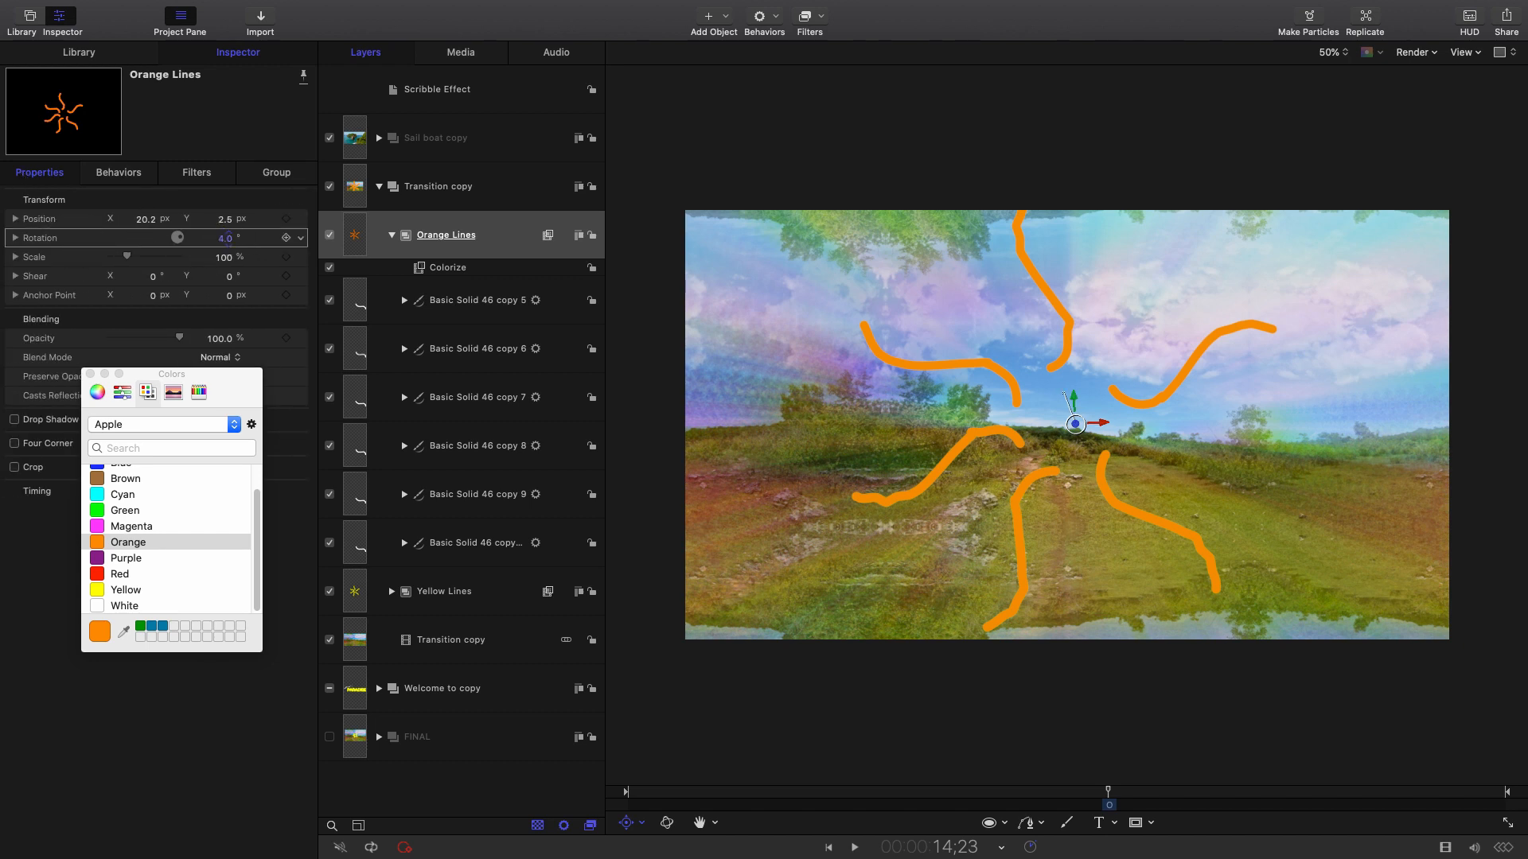
{"action": "left_click_drag", "start_coordinate": [229, 238], "coordinate": [228, 223]}
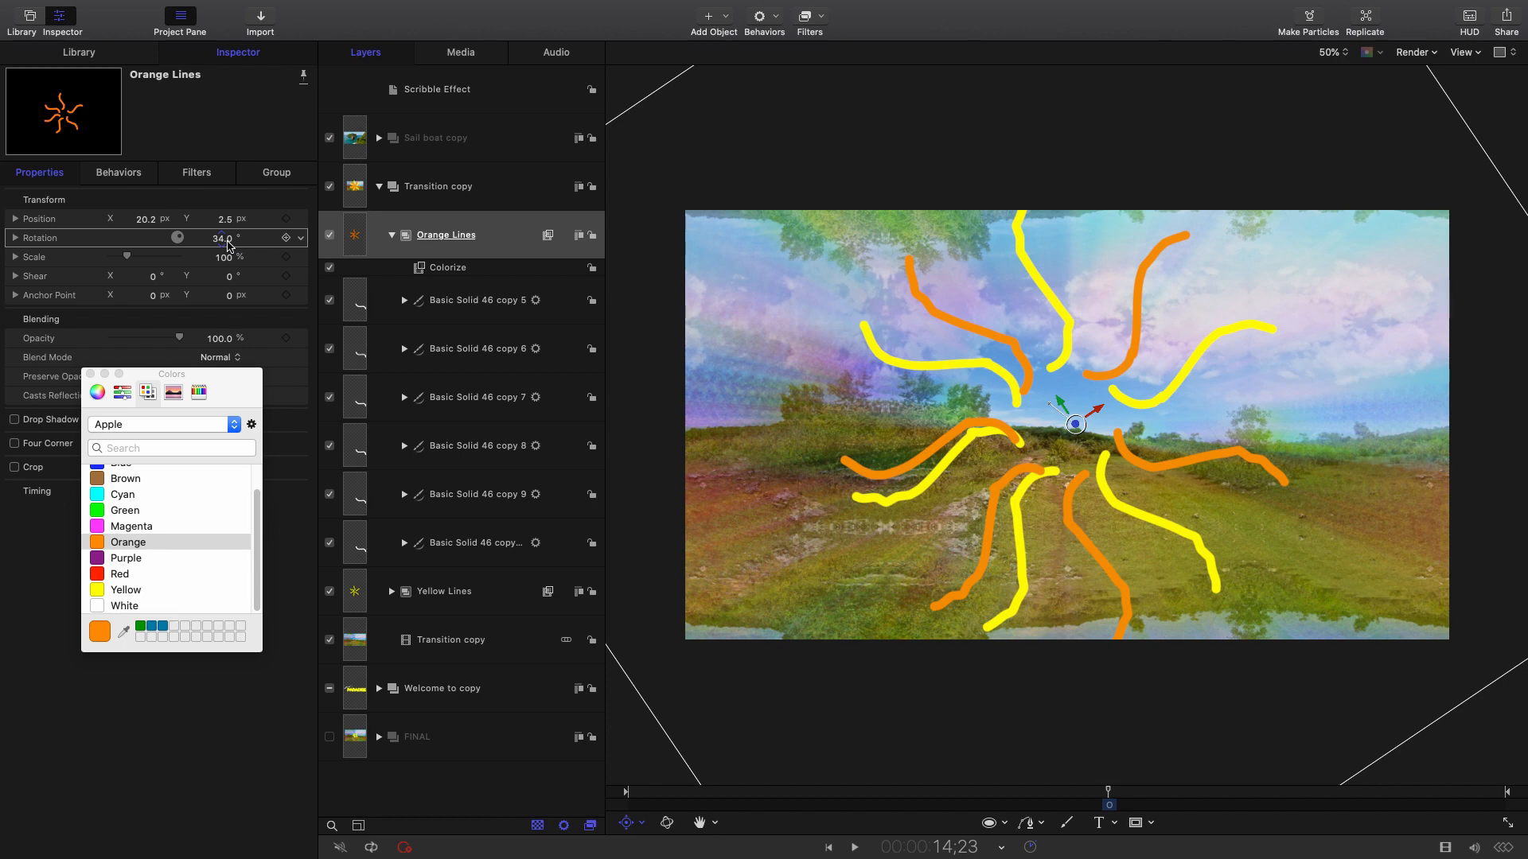
Search 'fl' under Library Filters > All, apply Flop to Orange Lines, and preview the result.
{"action": "left_click", "coordinate": [79, 53]}
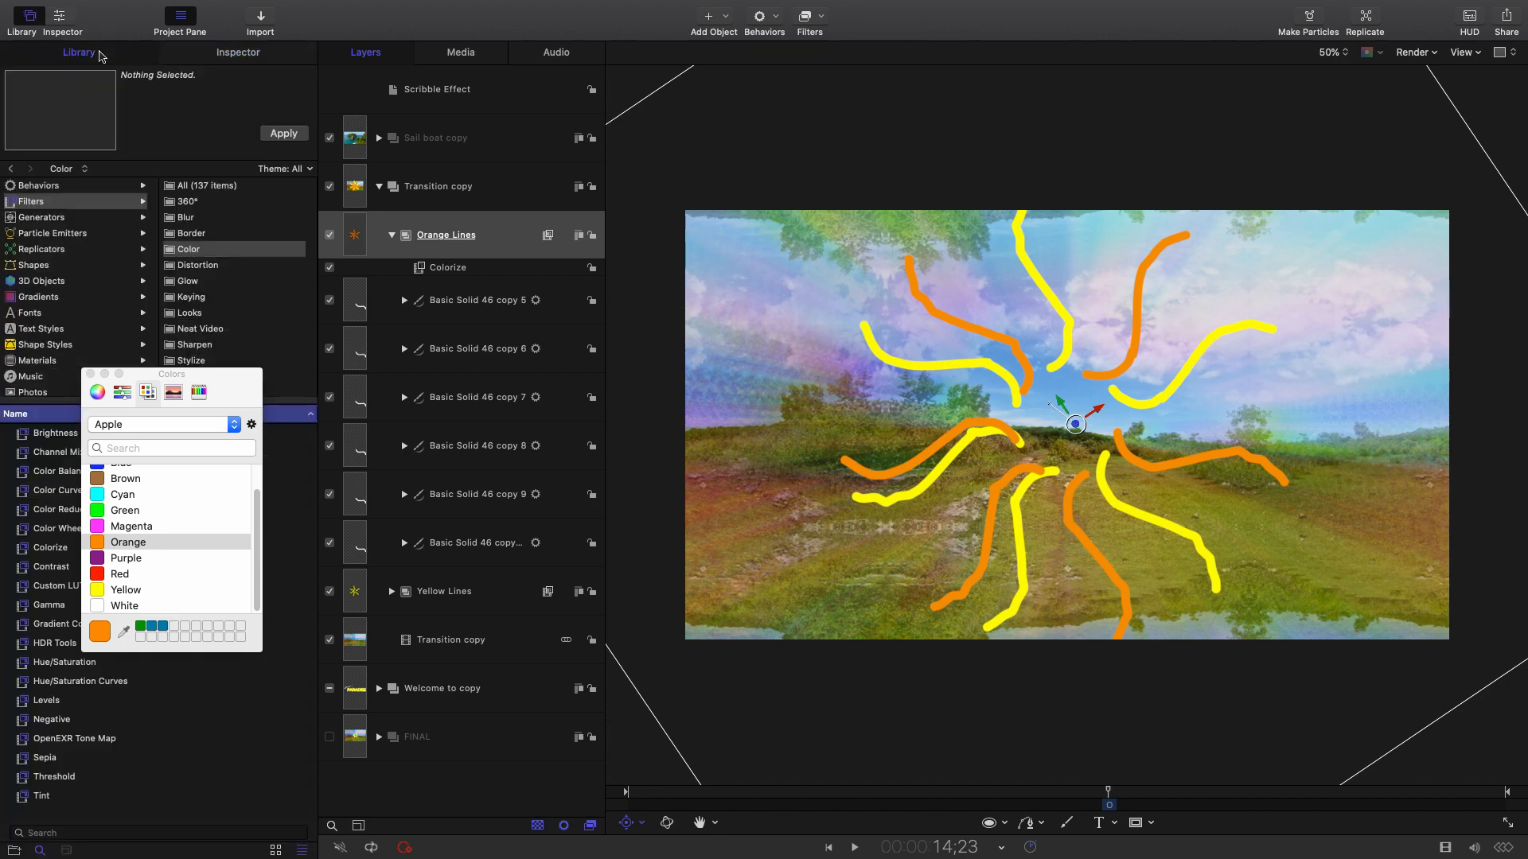
{"action": "left_click_drag", "start_coordinate": [124, 374], "coordinate": [397, 439]}
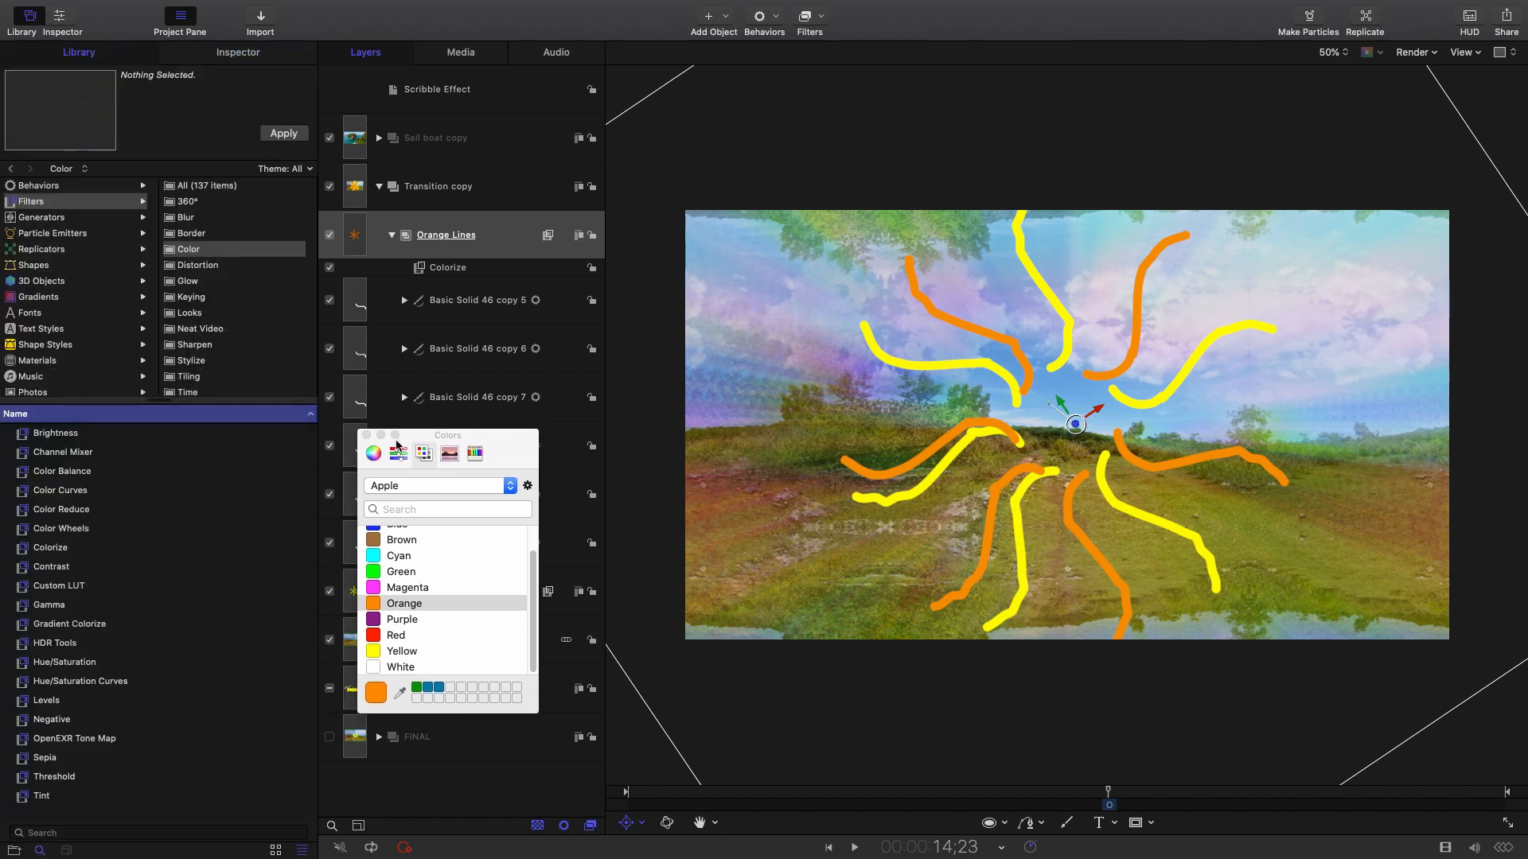
{"action": "left_click", "coordinate": [365, 434]}
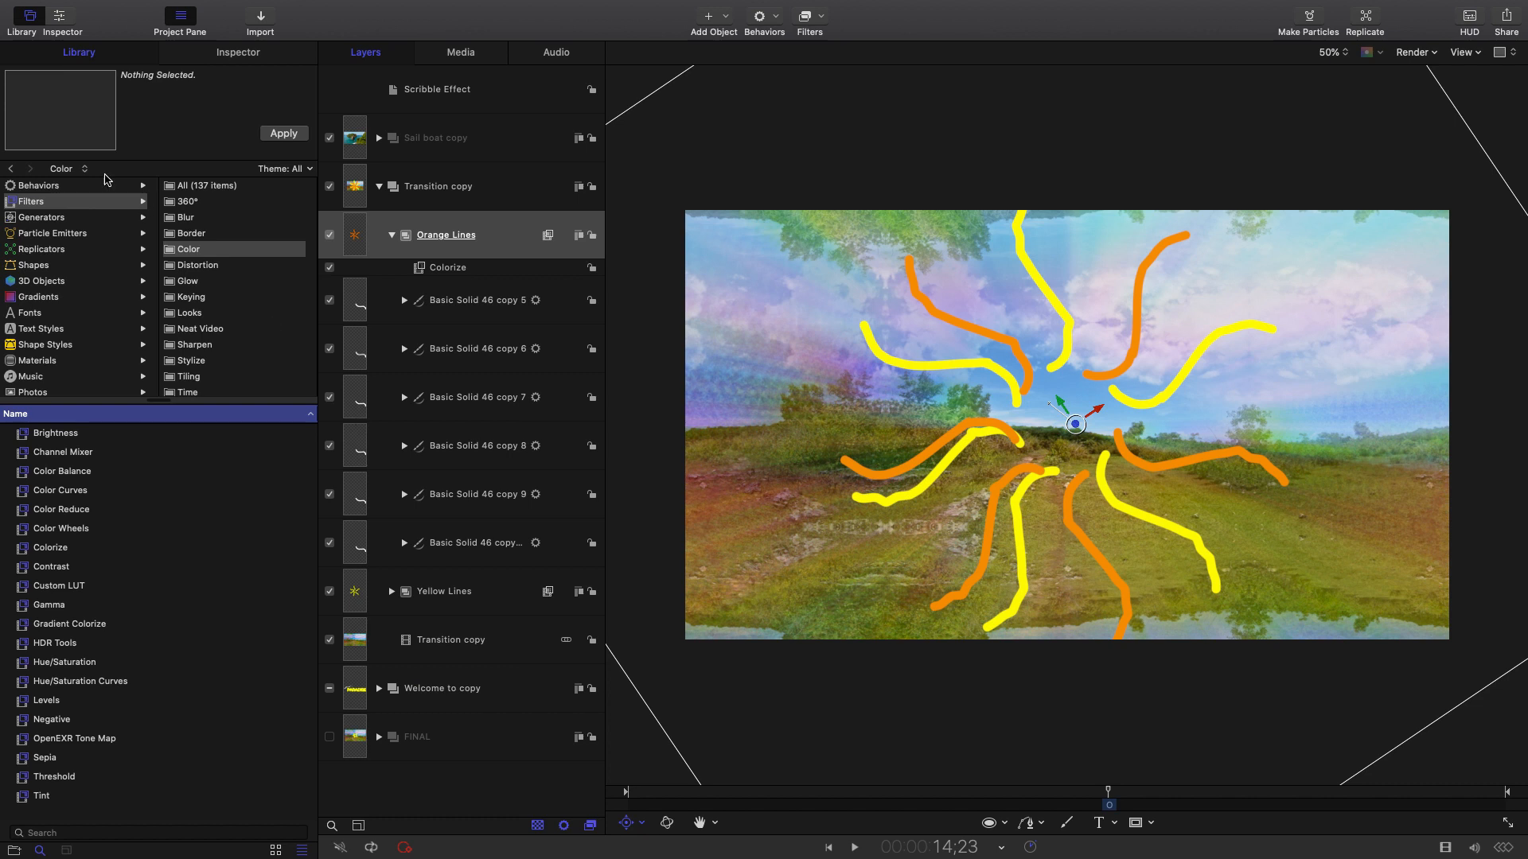
{"action": "left_click", "coordinate": [34, 204]}
{"action": "left_click", "coordinate": [199, 185]}
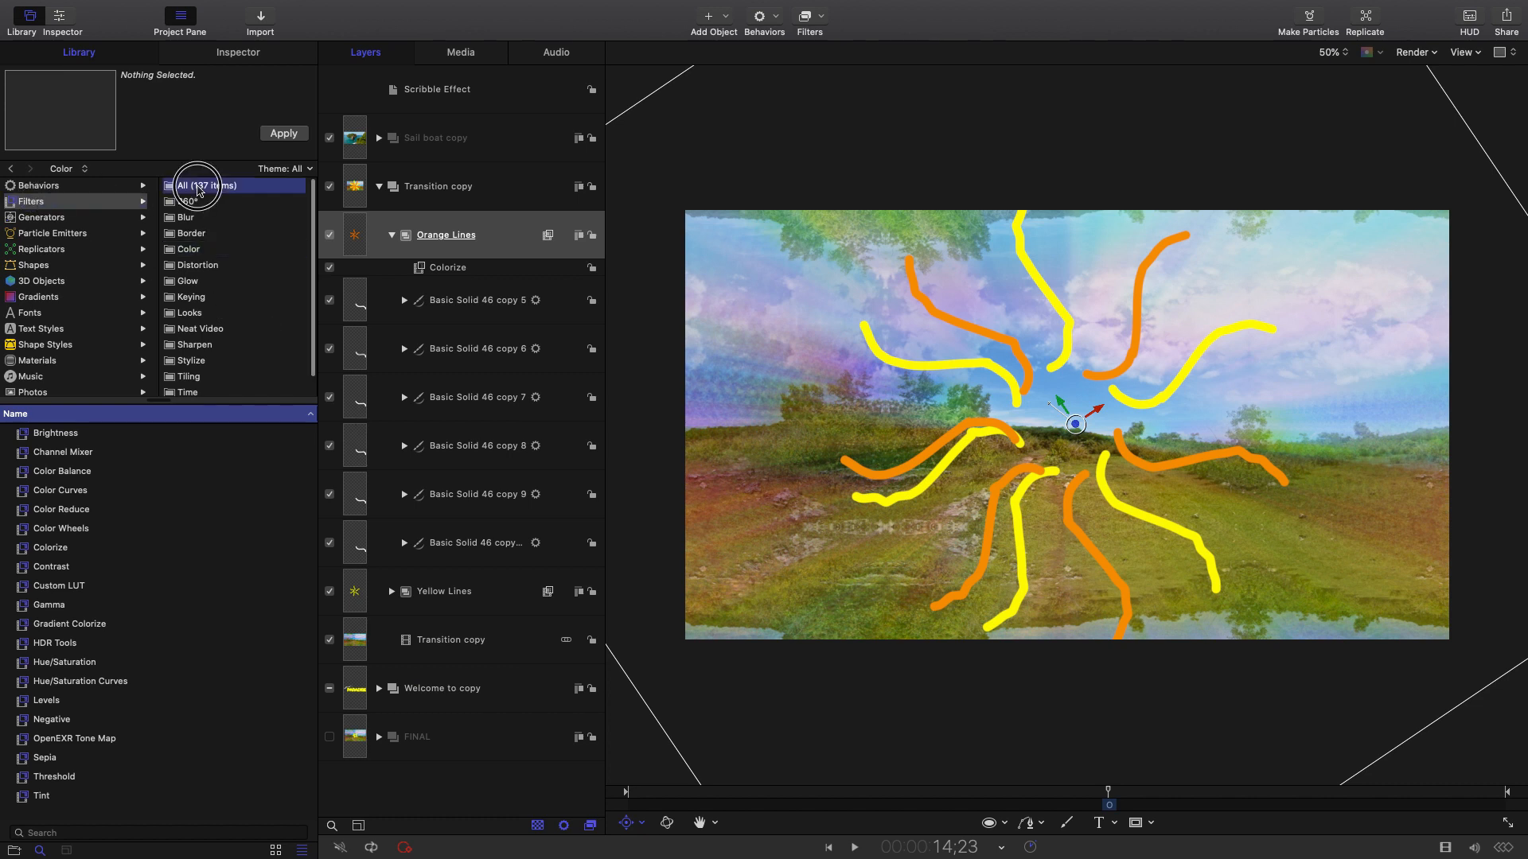
{"action": "left_click", "coordinate": [52, 833]}
{"action": "type", "text": "fl"}
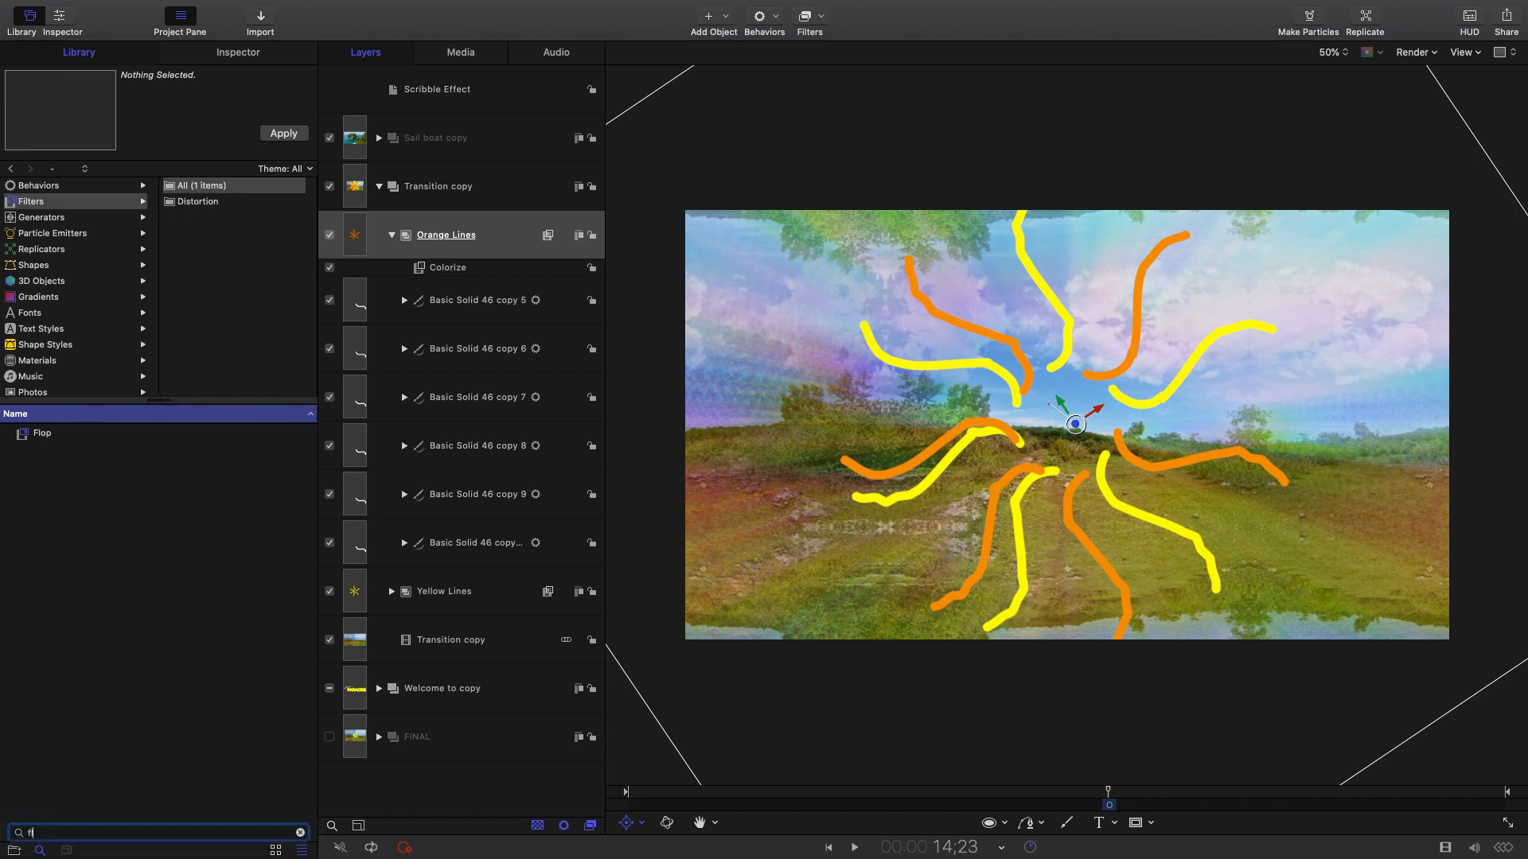
{"action": "left_click_drag", "start_coordinate": [69, 434], "coordinate": [495, 237]}
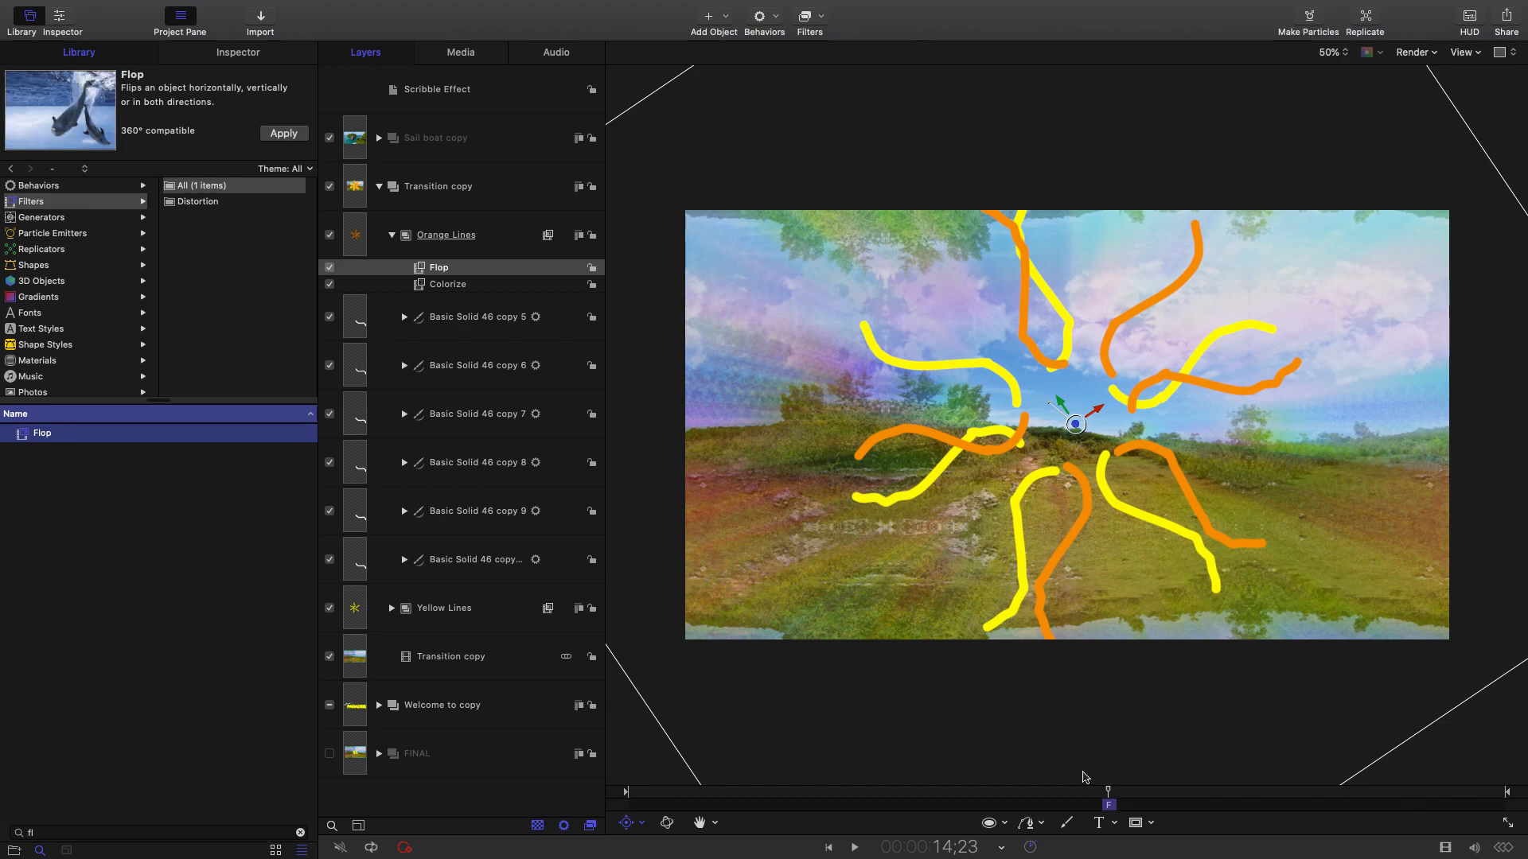
{"action": "left_click_drag", "start_coordinate": [1103, 792], "coordinate": [1106, 793]}
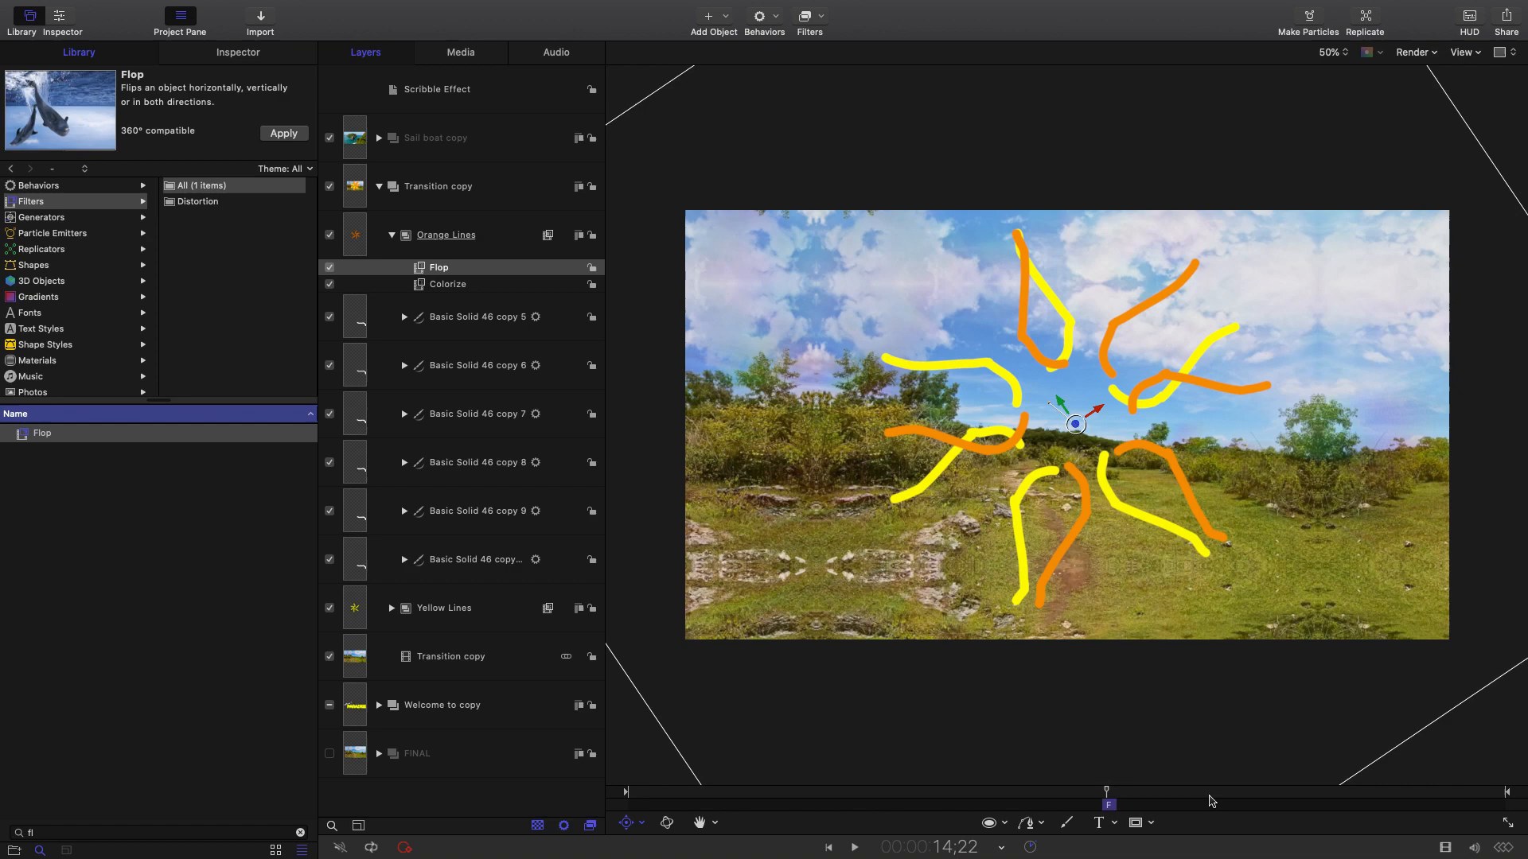
In the timeline, slide Orange Lines to start at 14;22, four frames after Yellow Lines.
{"action": "left_click", "coordinate": [1445, 849]}
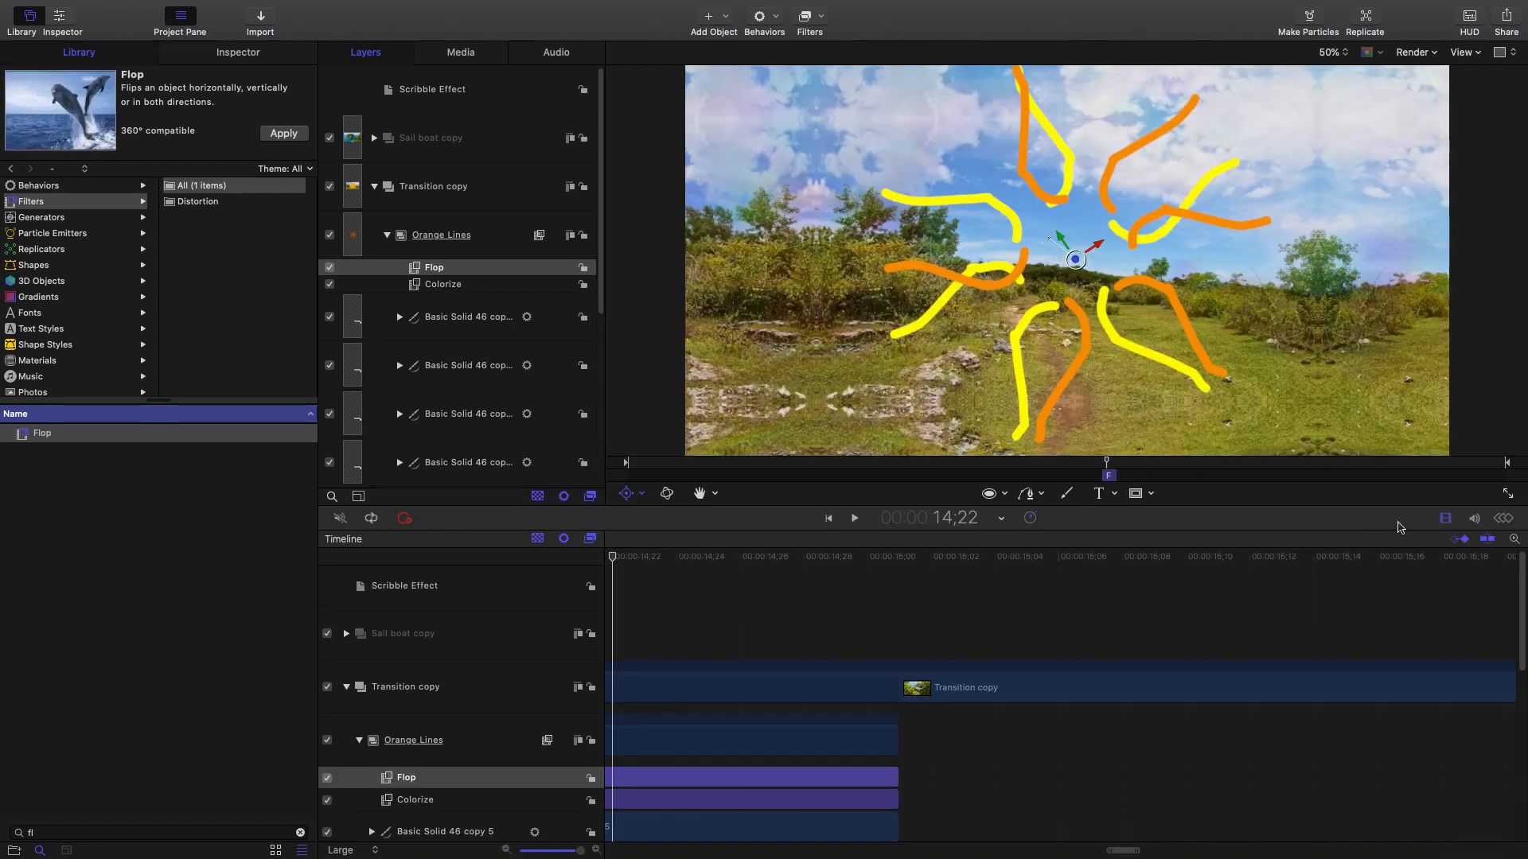
{"action": "scroll", "coordinate": [465, 684], "scroll_direction": "down", "scroll_amount": 3}
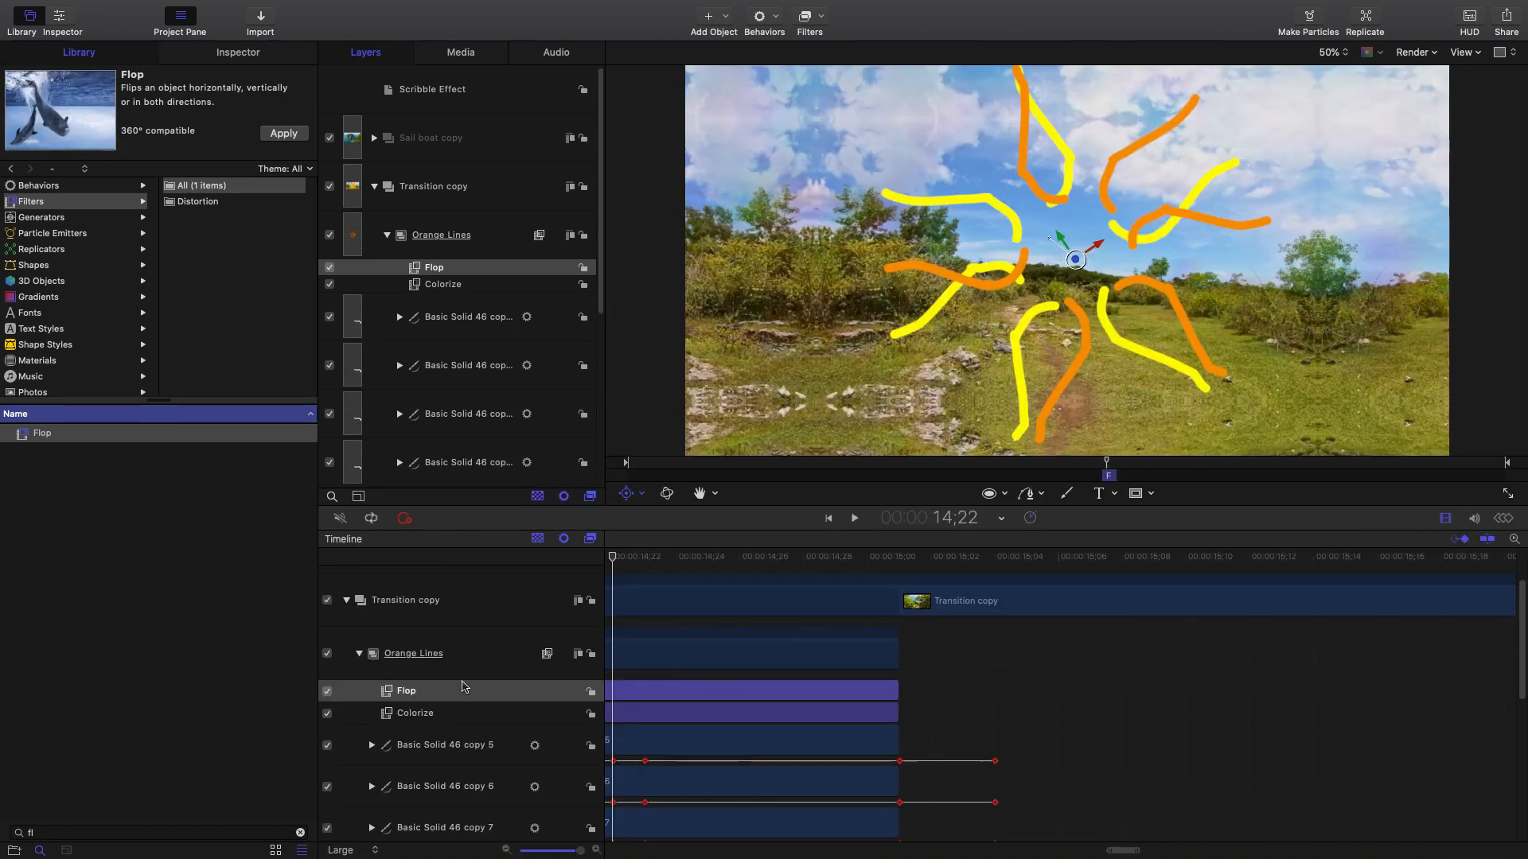
{"action": "left_click", "coordinate": [477, 649]}
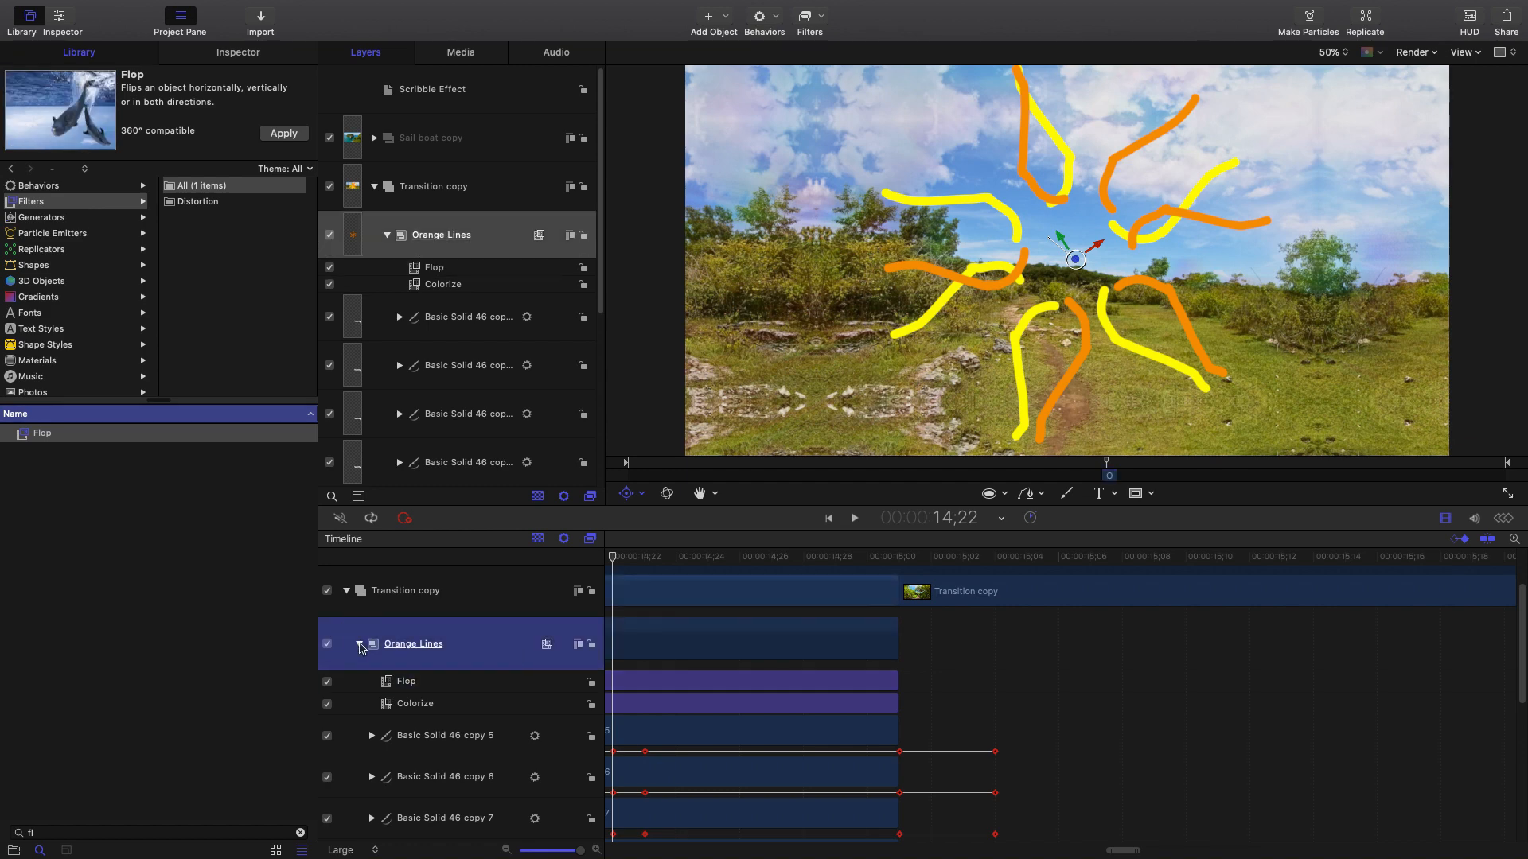
{"action": "left_click", "coordinate": [360, 647]}
{"action": "left_click", "coordinate": [468, 698]}
{"action": "left_click", "coordinate": [501, 643]}
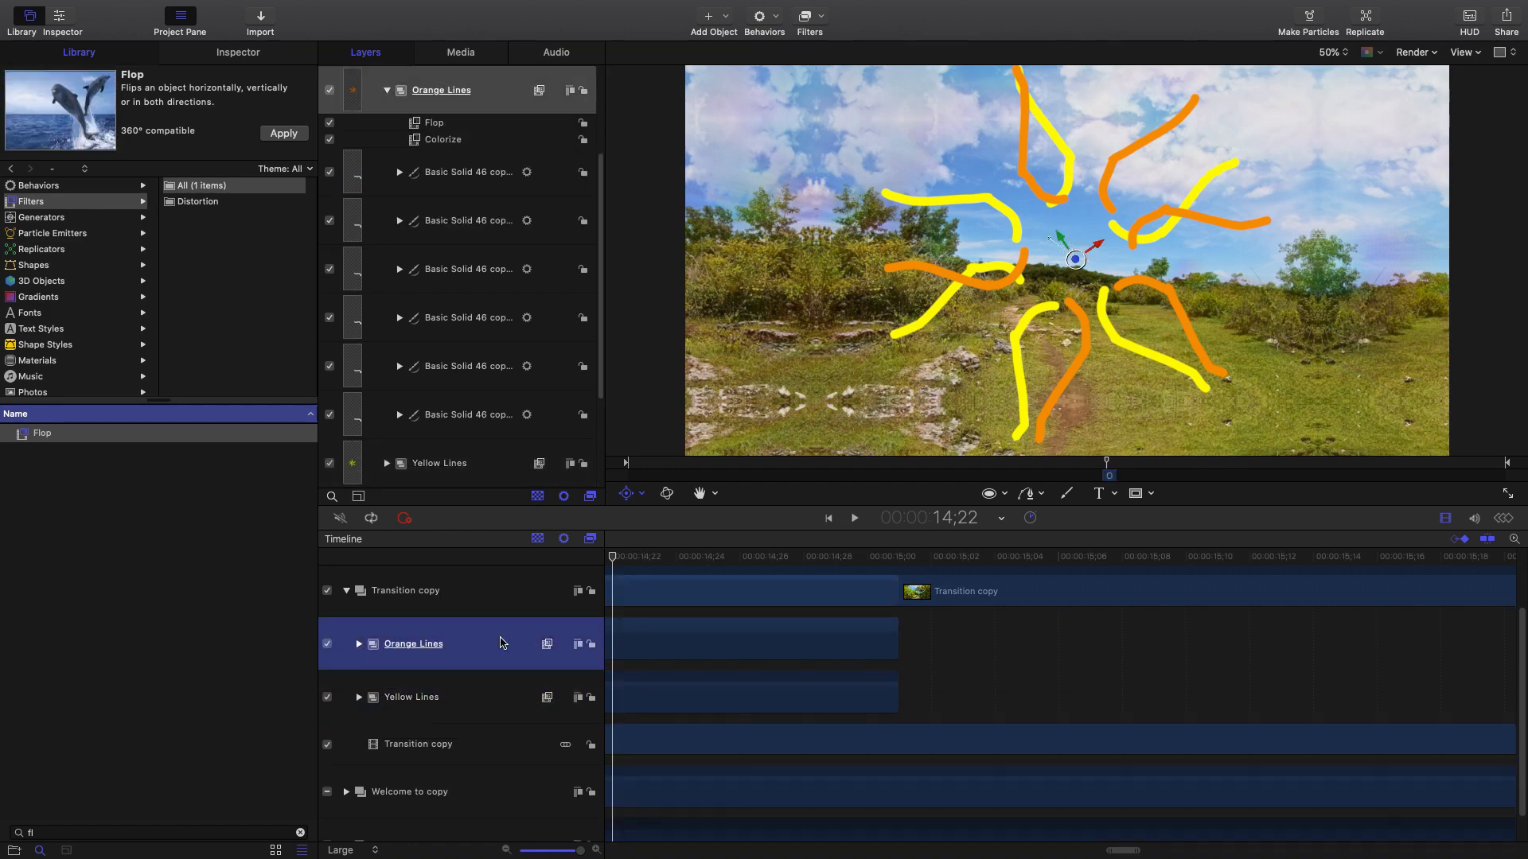
{"action": "left_click_drag", "start_coordinate": [804, 561], "coordinate": [671, 557]}
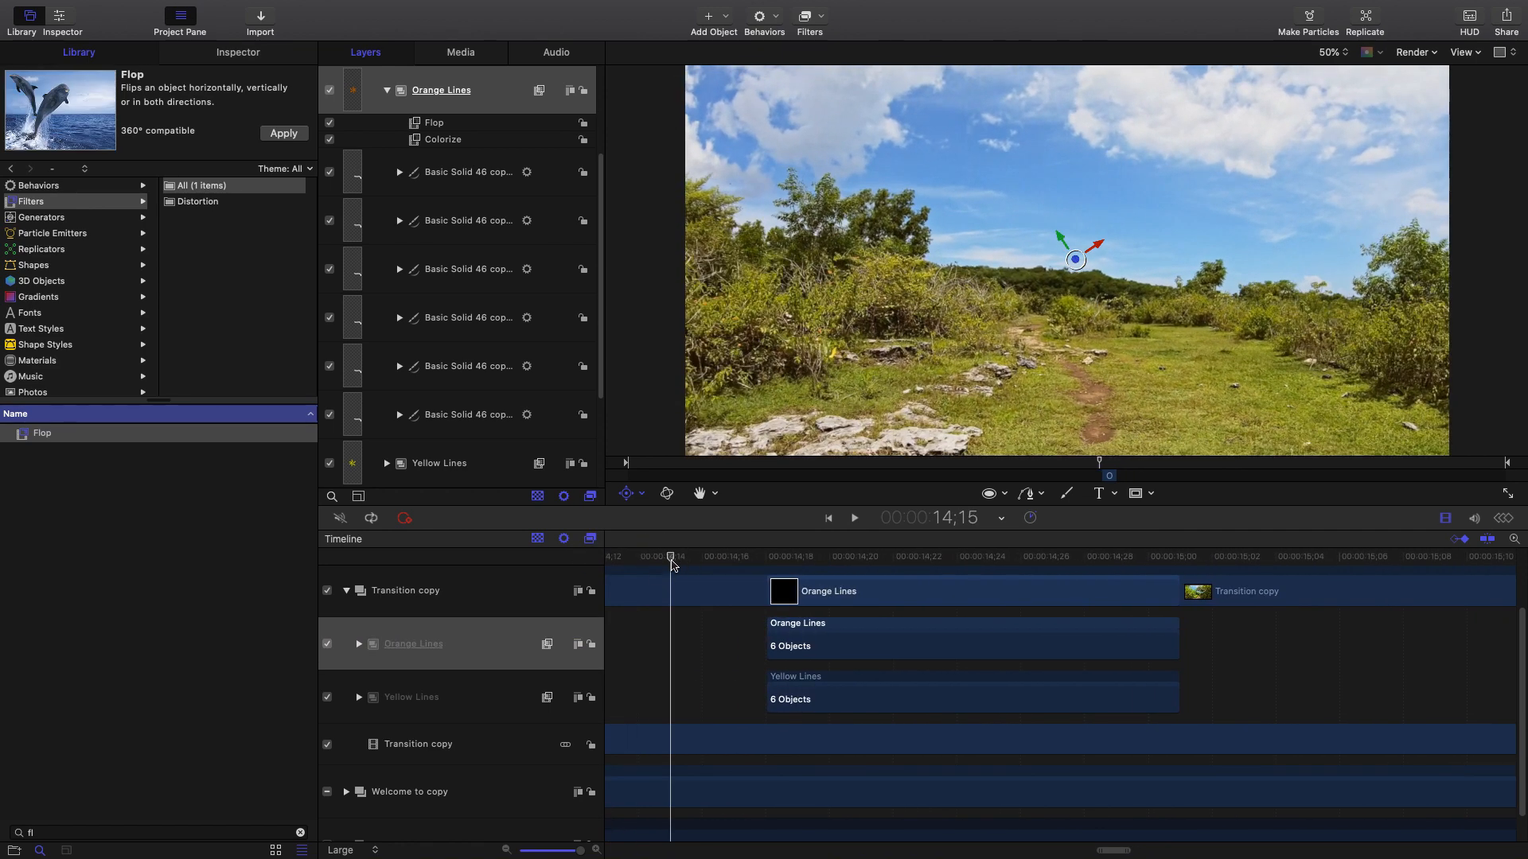
{"action": "left_click_drag", "start_coordinate": [845, 620], "coordinate": [974, 630]}
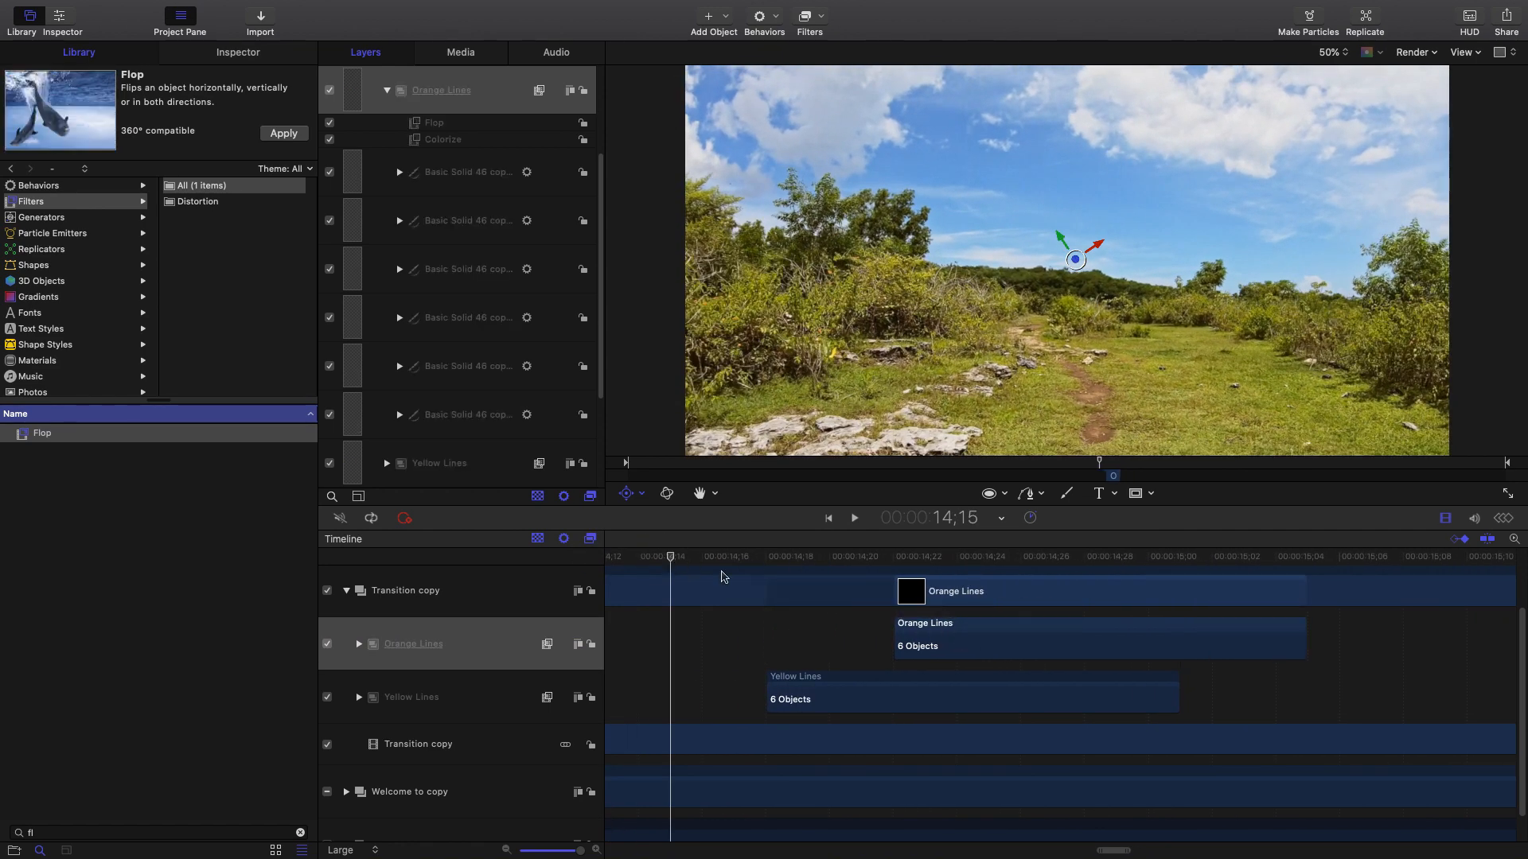
{"action": "left_click_drag", "start_coordinate": [650, 562], "coordinate": [893, 609]}
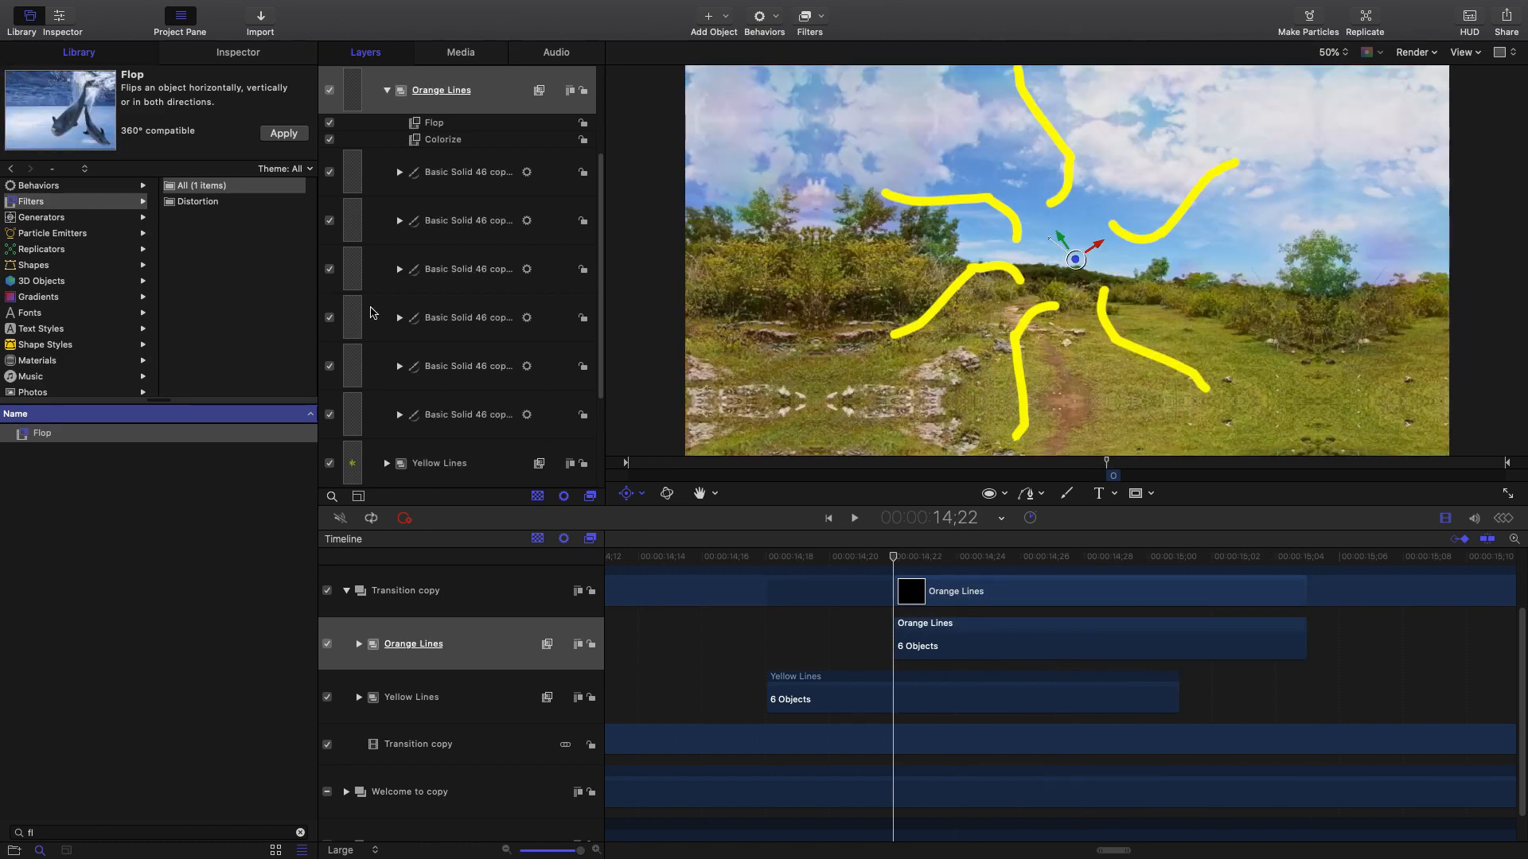
Select the Transition copy group and preview the frames around 14;22.
{"action": "scroll", "coordinate": [371, 312], "scroll_direction": "up", "scroll_amount": 3}
{"action": "left_click", "coordinate": [489, 206]}
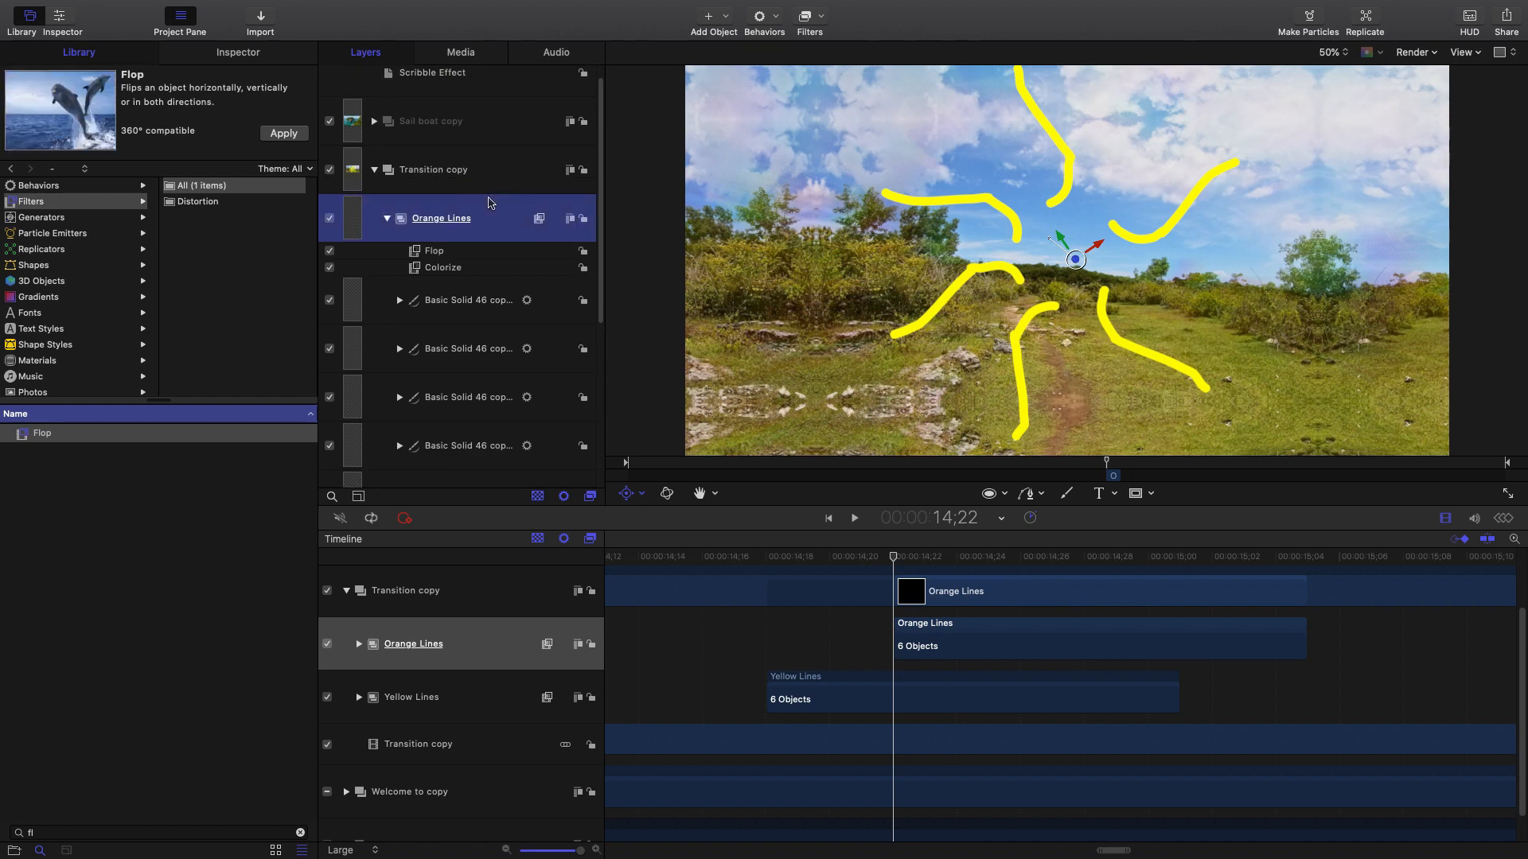
{"action": "left_click", "coordinate": [502, 165]}
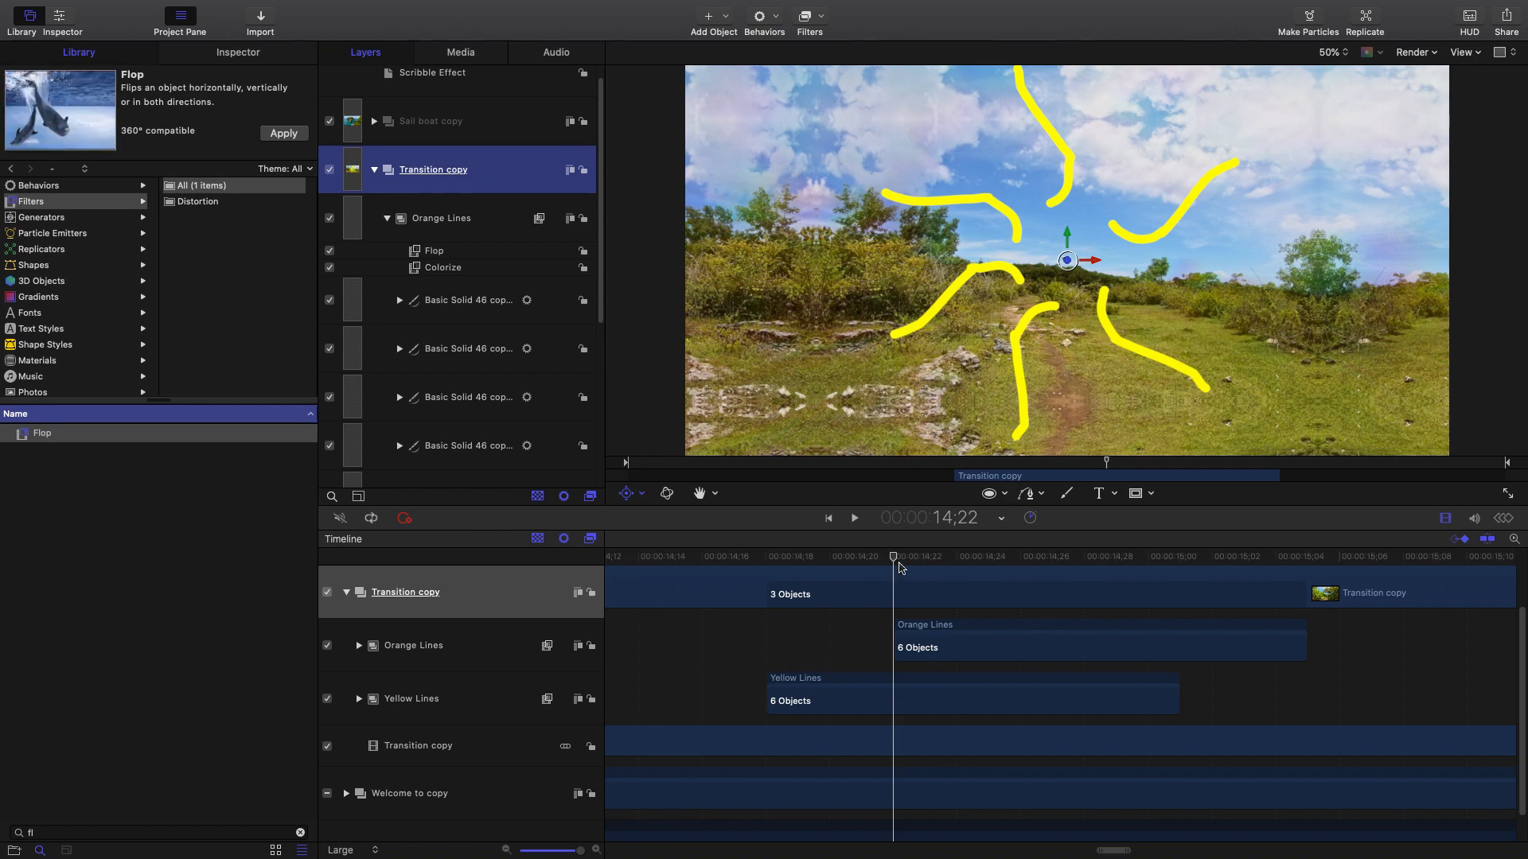
{"action": "left_click_drag", "start_coordinate": [903, 557], "coordinate": [834, 586]}
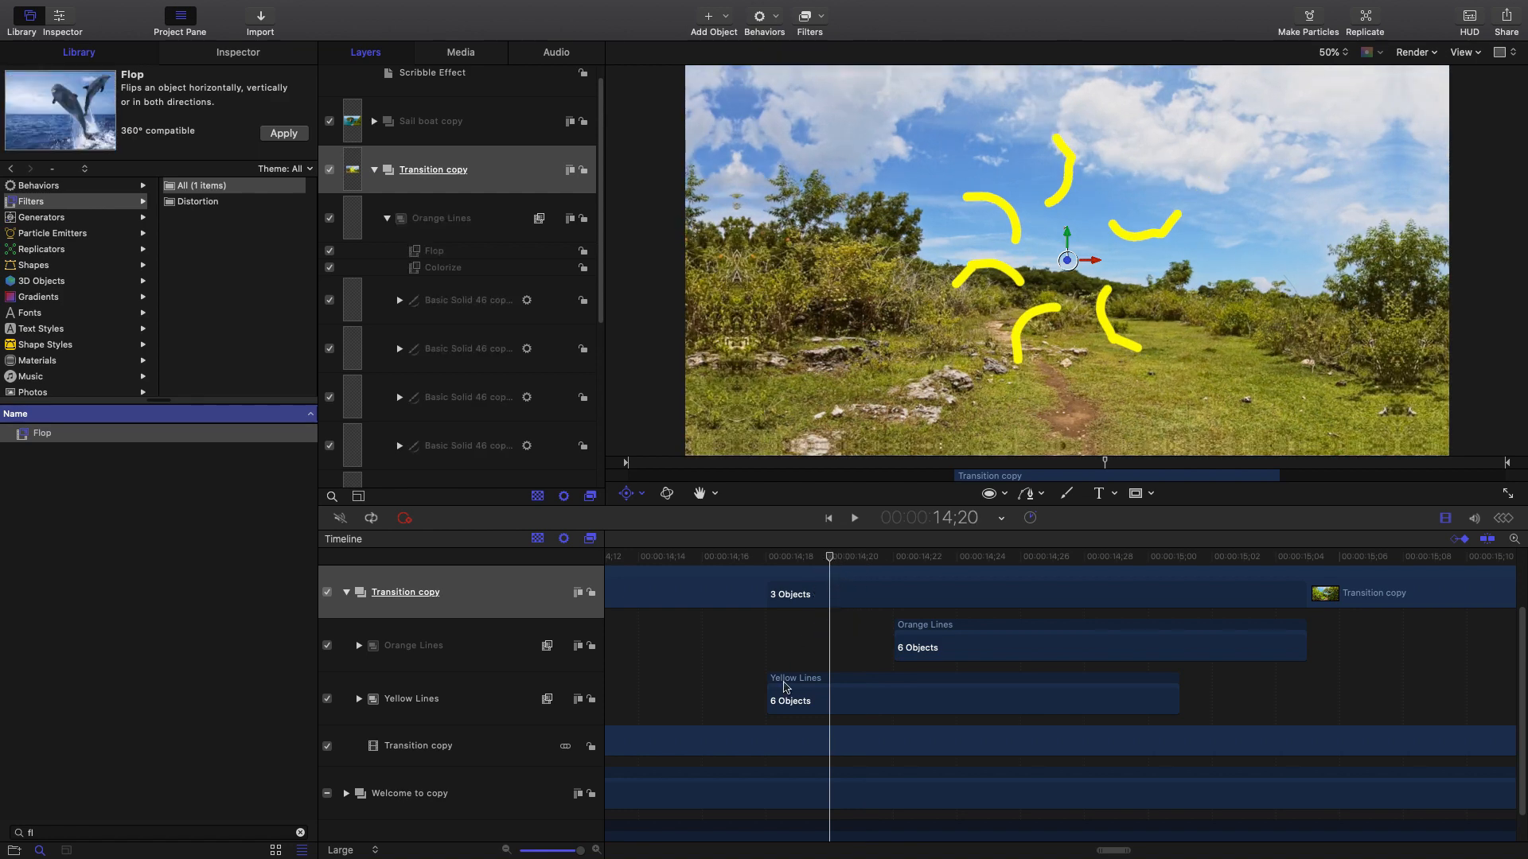
Draw a circle at the scribbles' centre with no fill and a white outline of width 21.
{"action": "left_click", "coordinate": [1004, 494]}
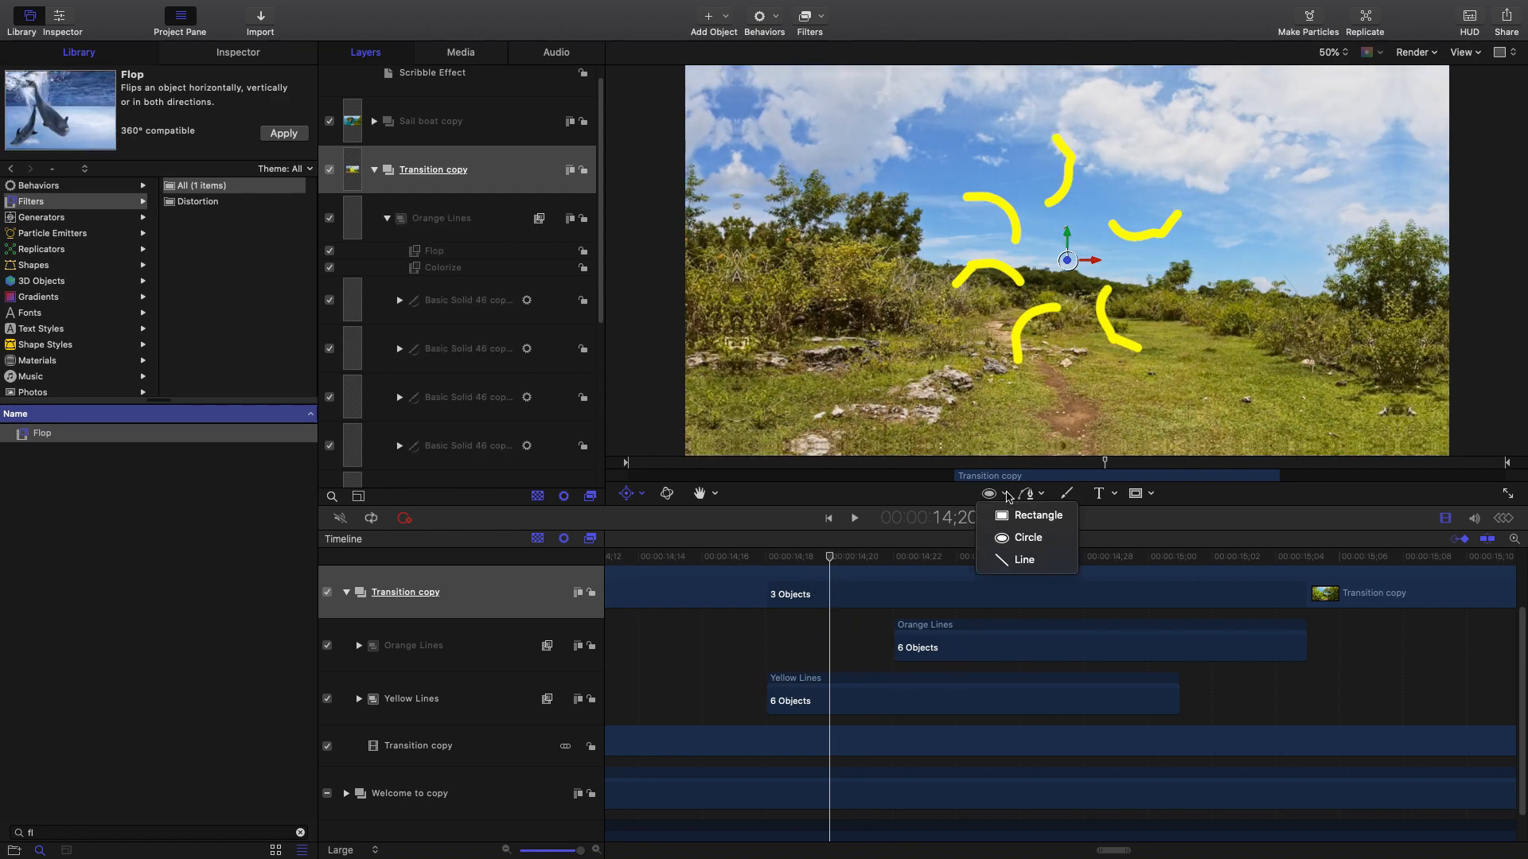
{"action": "left_click", "coordinate": [1025, 538]}
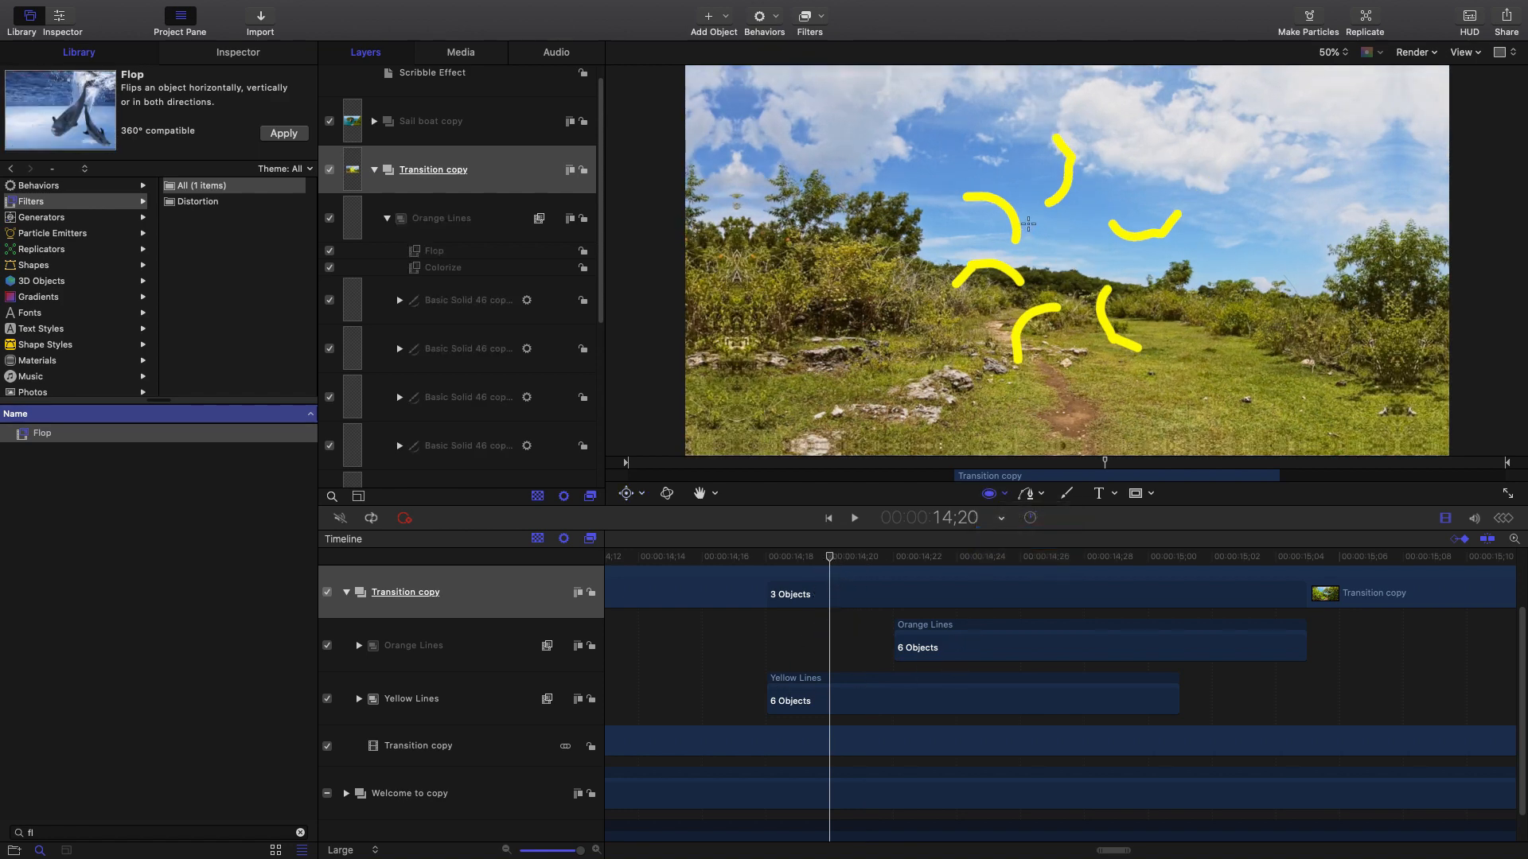
{"action": "left_click_drag", "start_coordinate": [1013, 211], "coordinate": [1120, 305]}
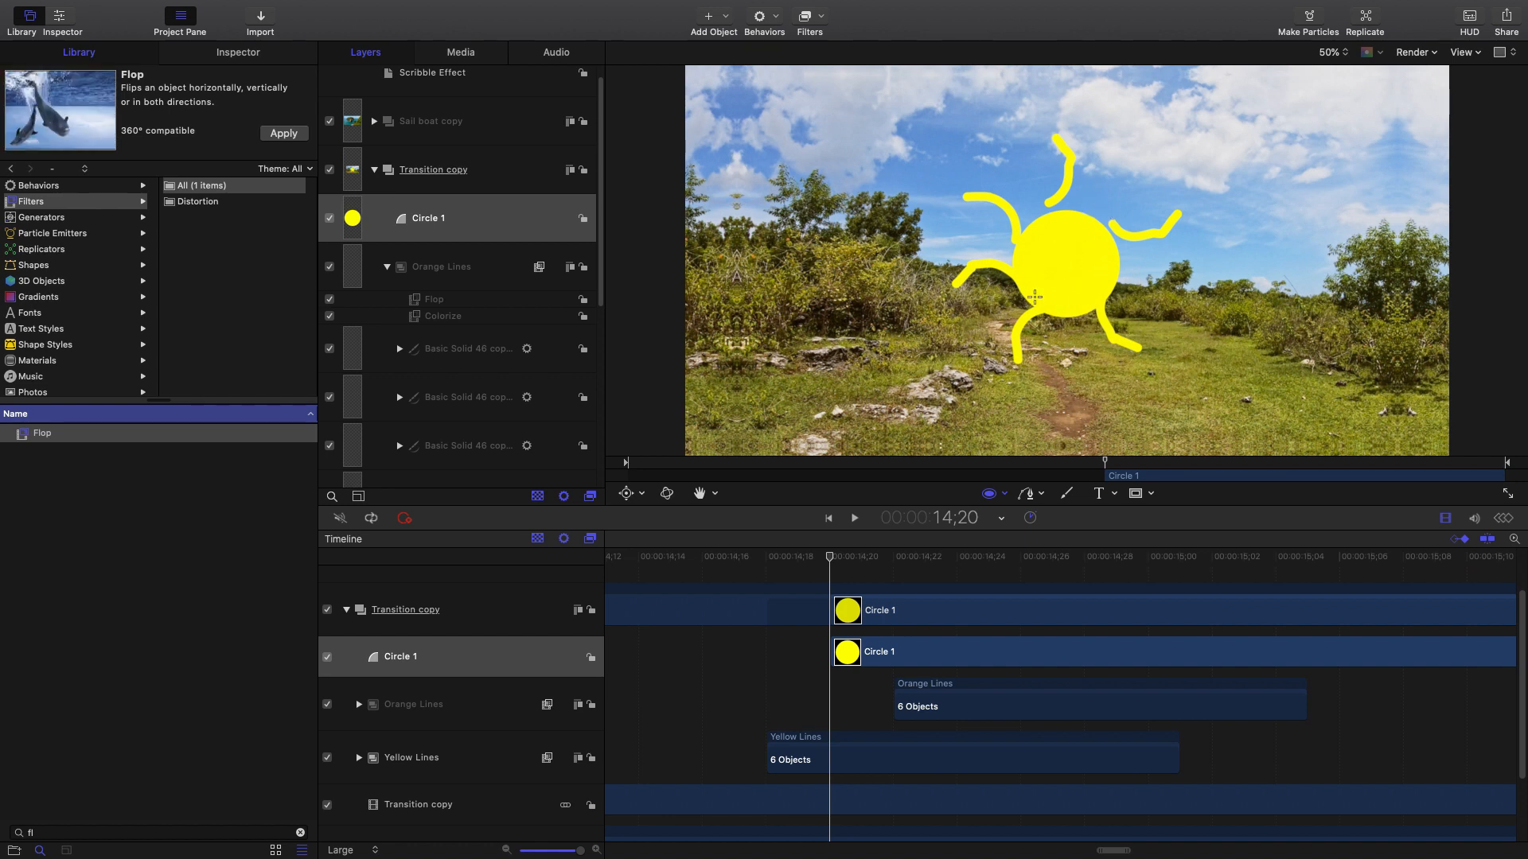
{"action": "left_click", "coordinate": [521, 223]}
{"action": "key", "text": "F7"}
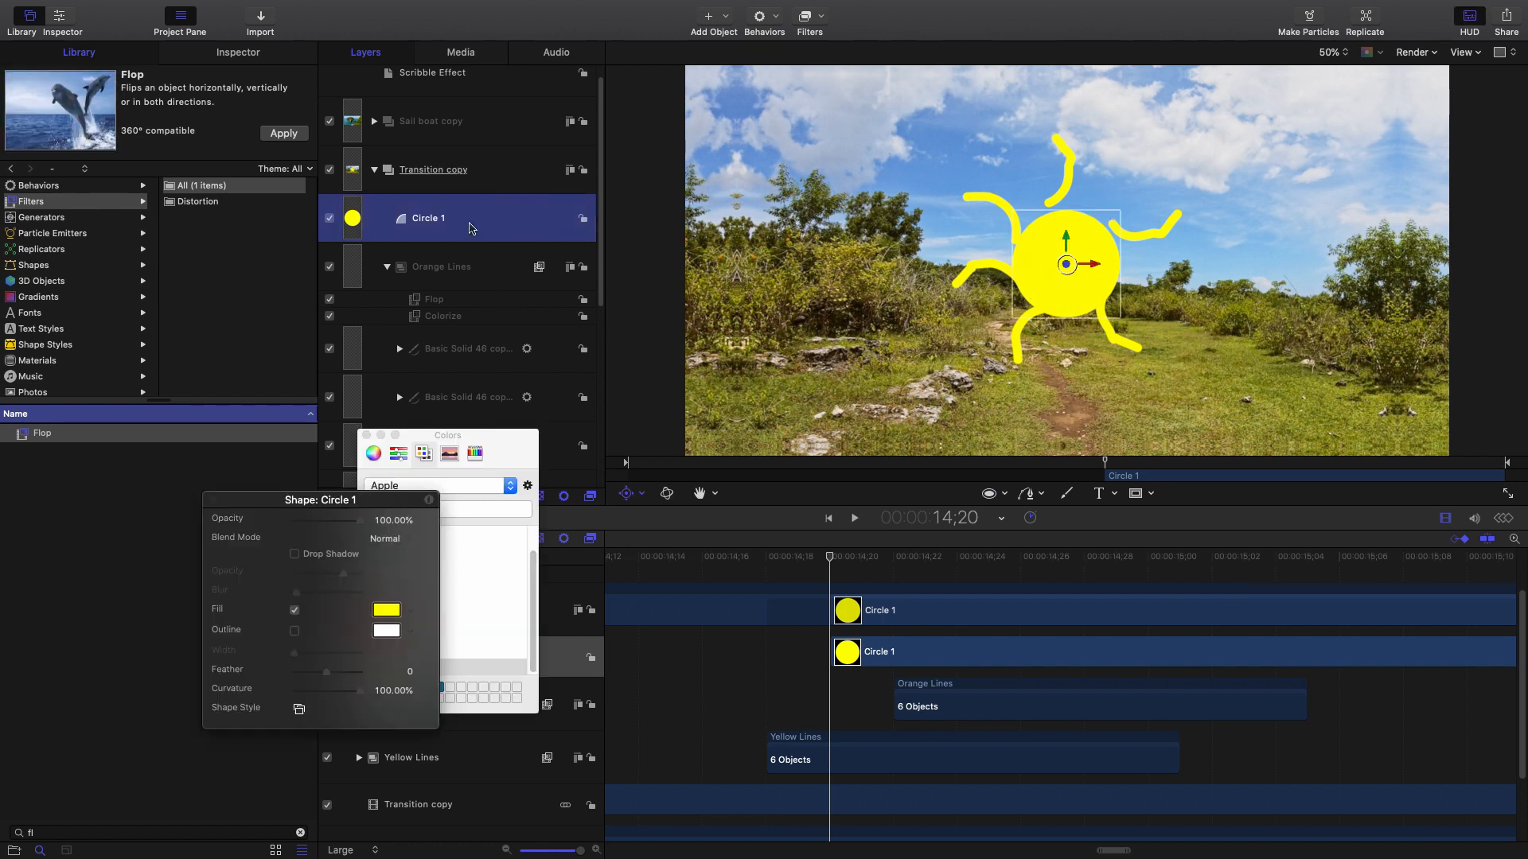
{"action": "left_click_drag", "start_coordinate": [376, 498], "coordinate": [341, 491]}
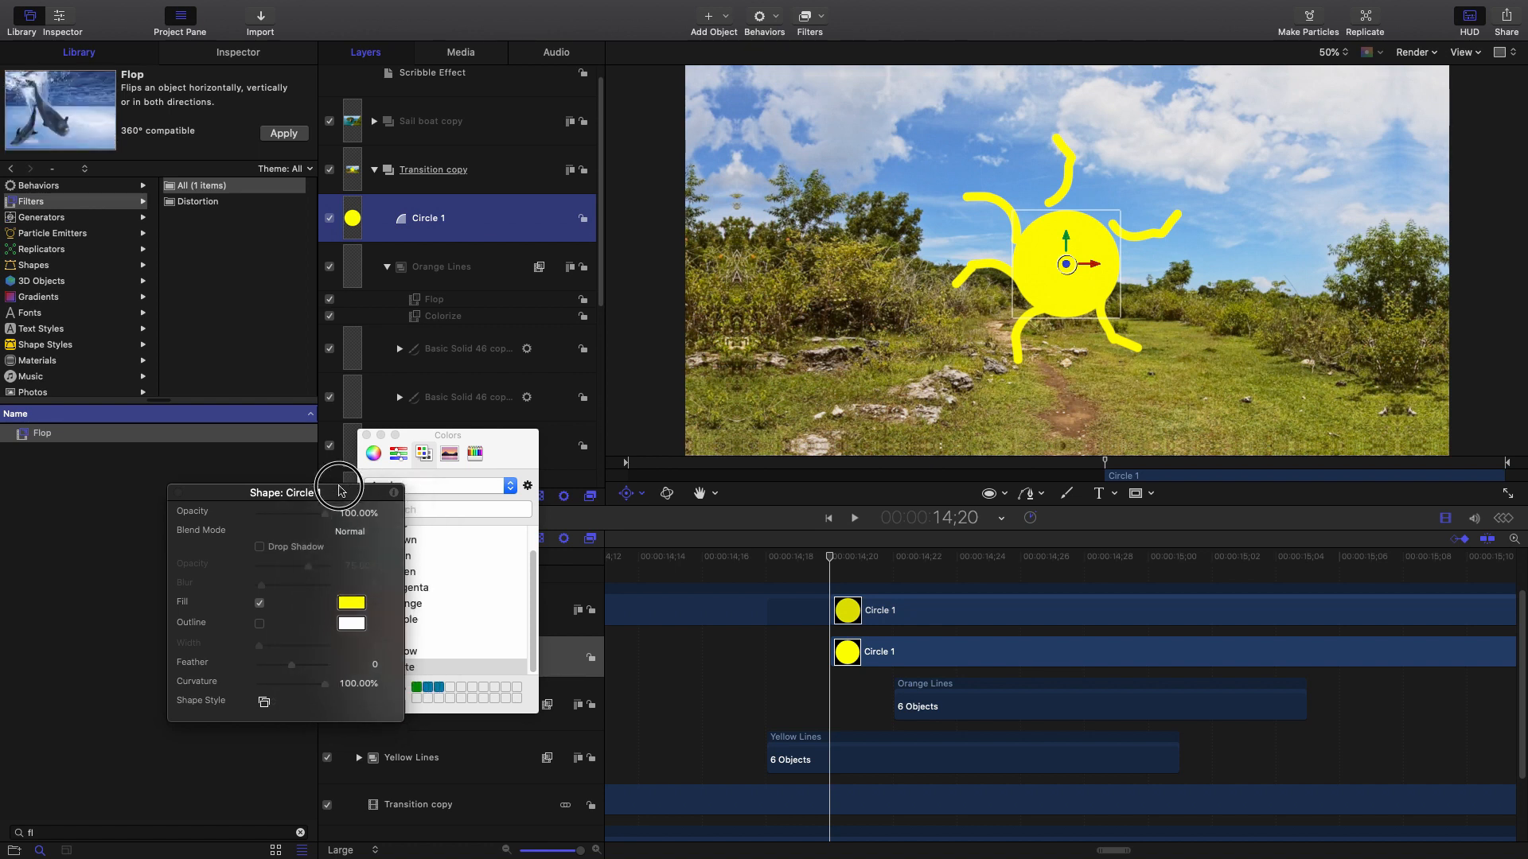
{"action": "left_click", "coordinate": [258, 603]}
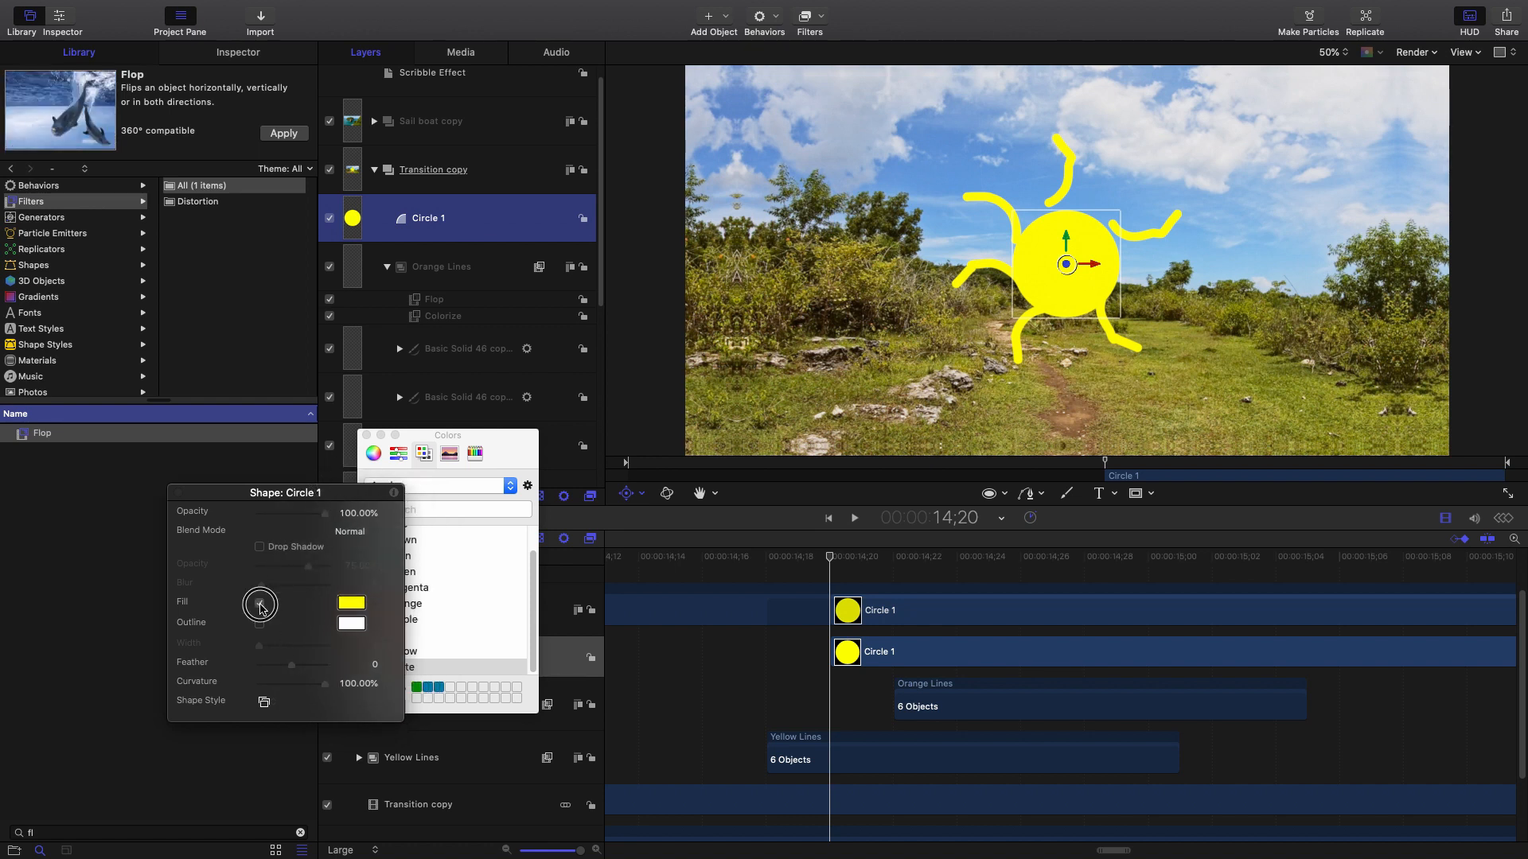
{"action": "left_click", "coordinate": [259, 623]}
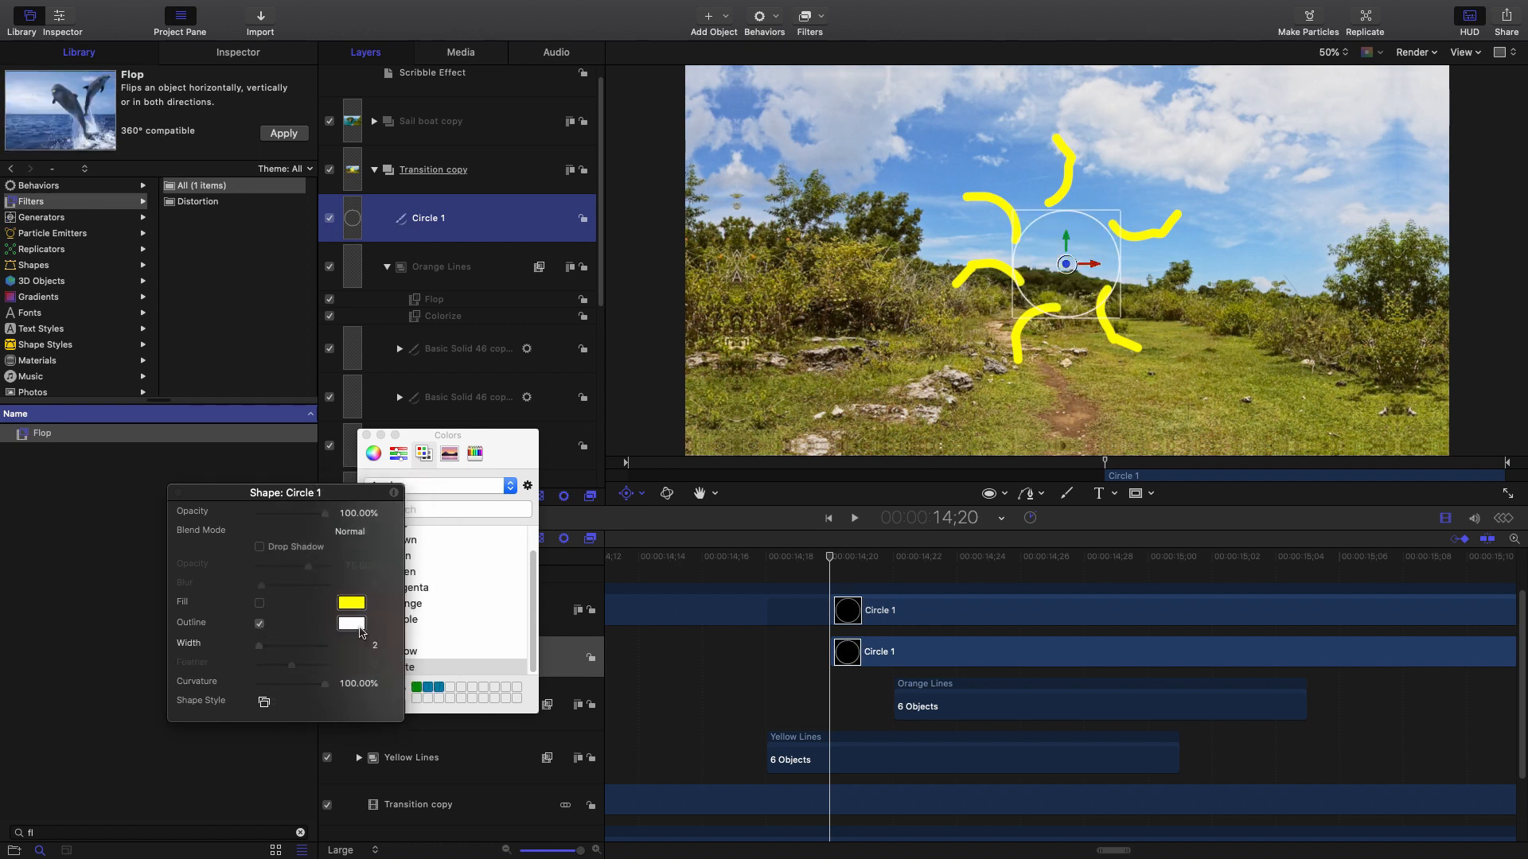
{"action": "left_click_drag", "start_coordinate": [261, 646], "coordinate": [277, 646]}
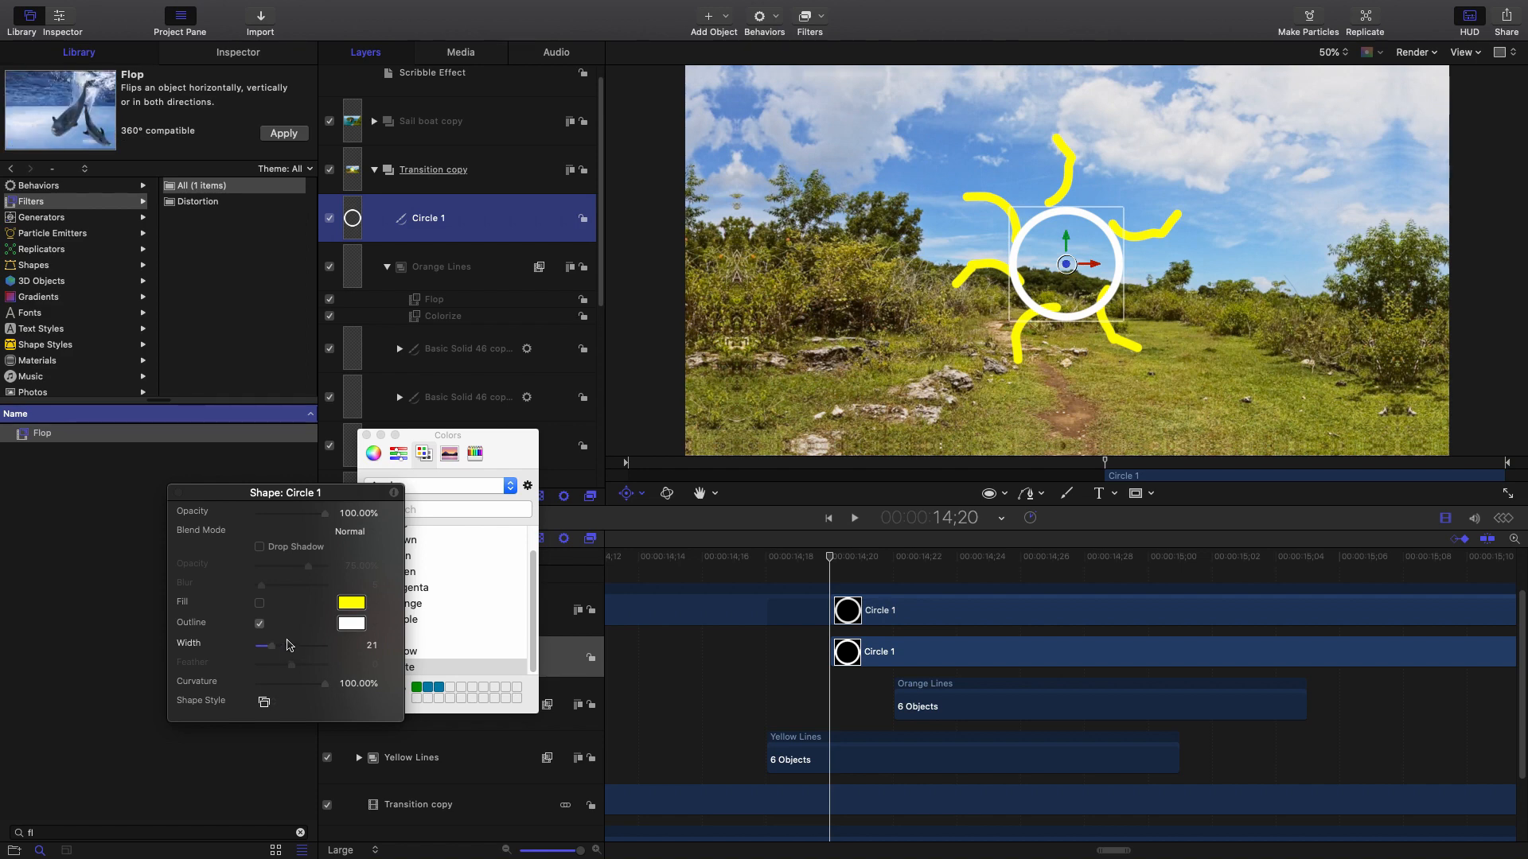
Trim the ring to end at 15;00 and slide it to start at 14;20.
{"action": "left_click_drag", "start_coordinate": [344, 486], "coordinate": [358, 505]}
{"action": "left_click_drag", "start_coordinate": [864, 568], "coordinate": [1147, 573]}
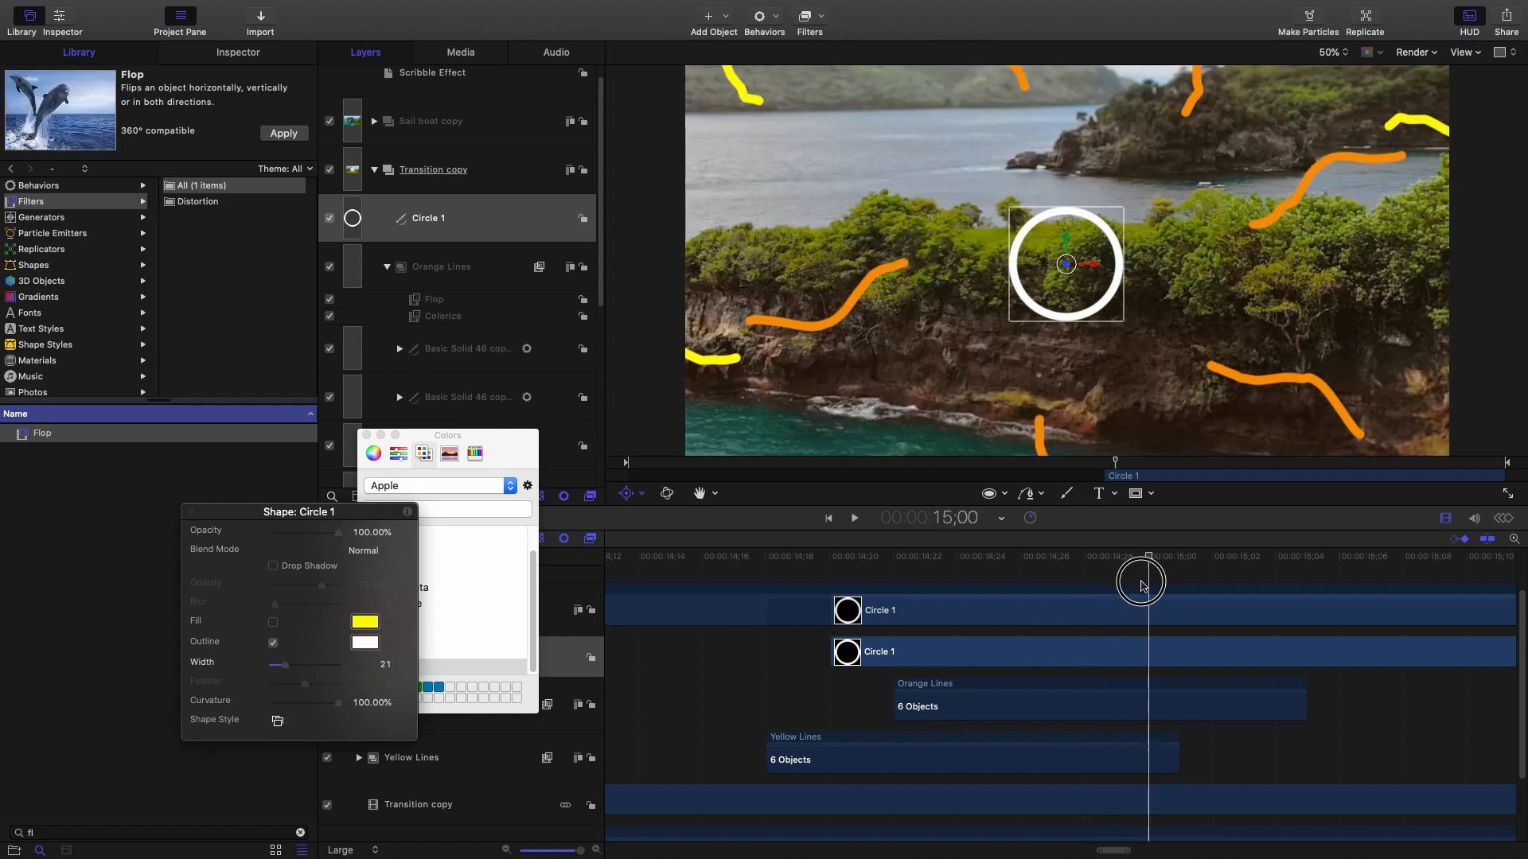
{"action": "left_click_drag", "start_coordinate": [1034, 651], "coordinate": [968, 647]}
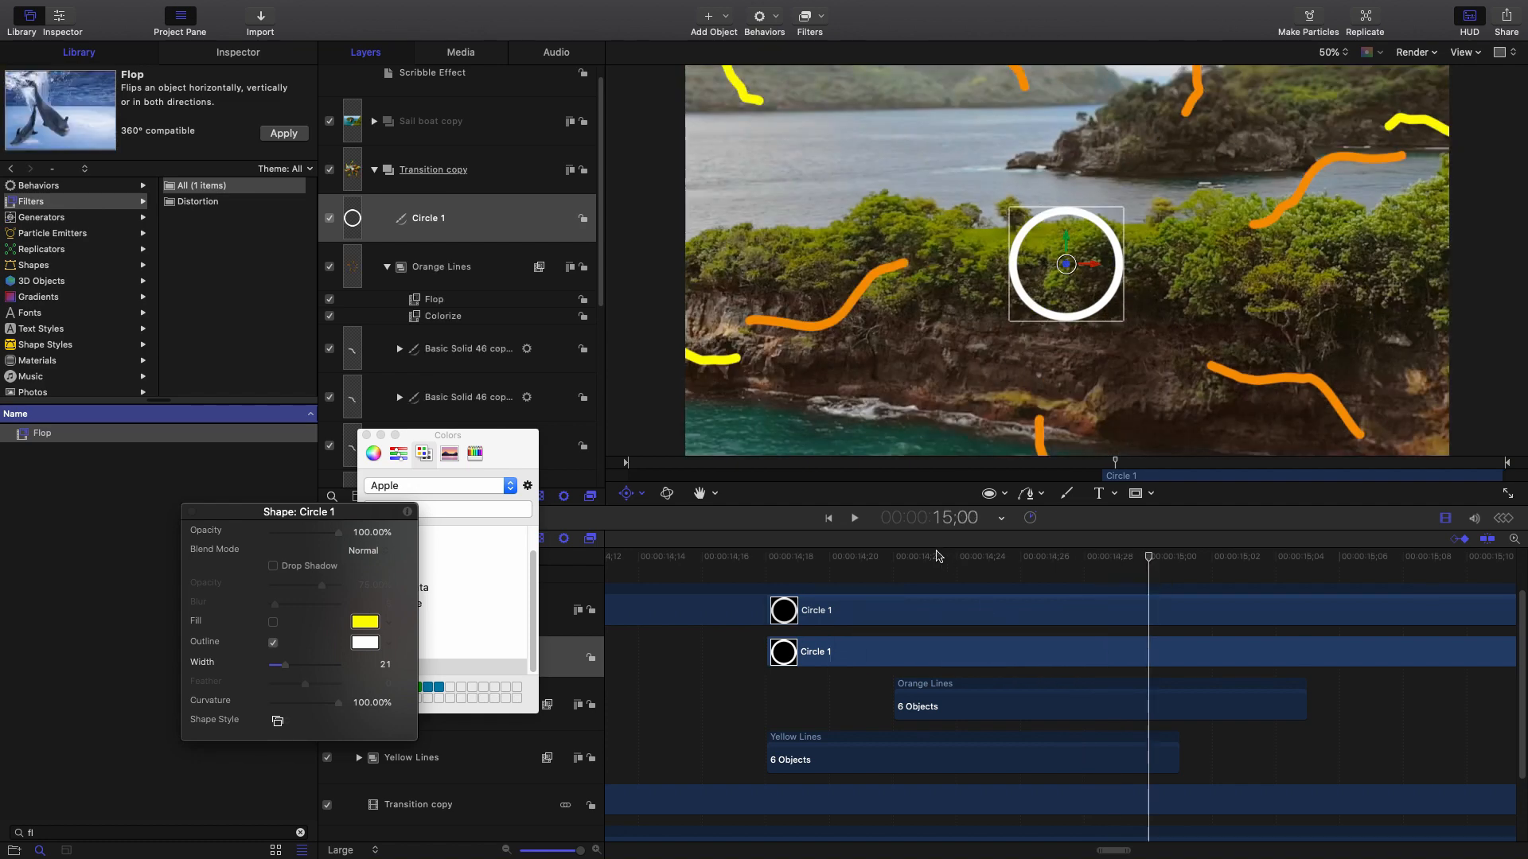
{"action": "left_click", "coordinate": [1195, 589]}
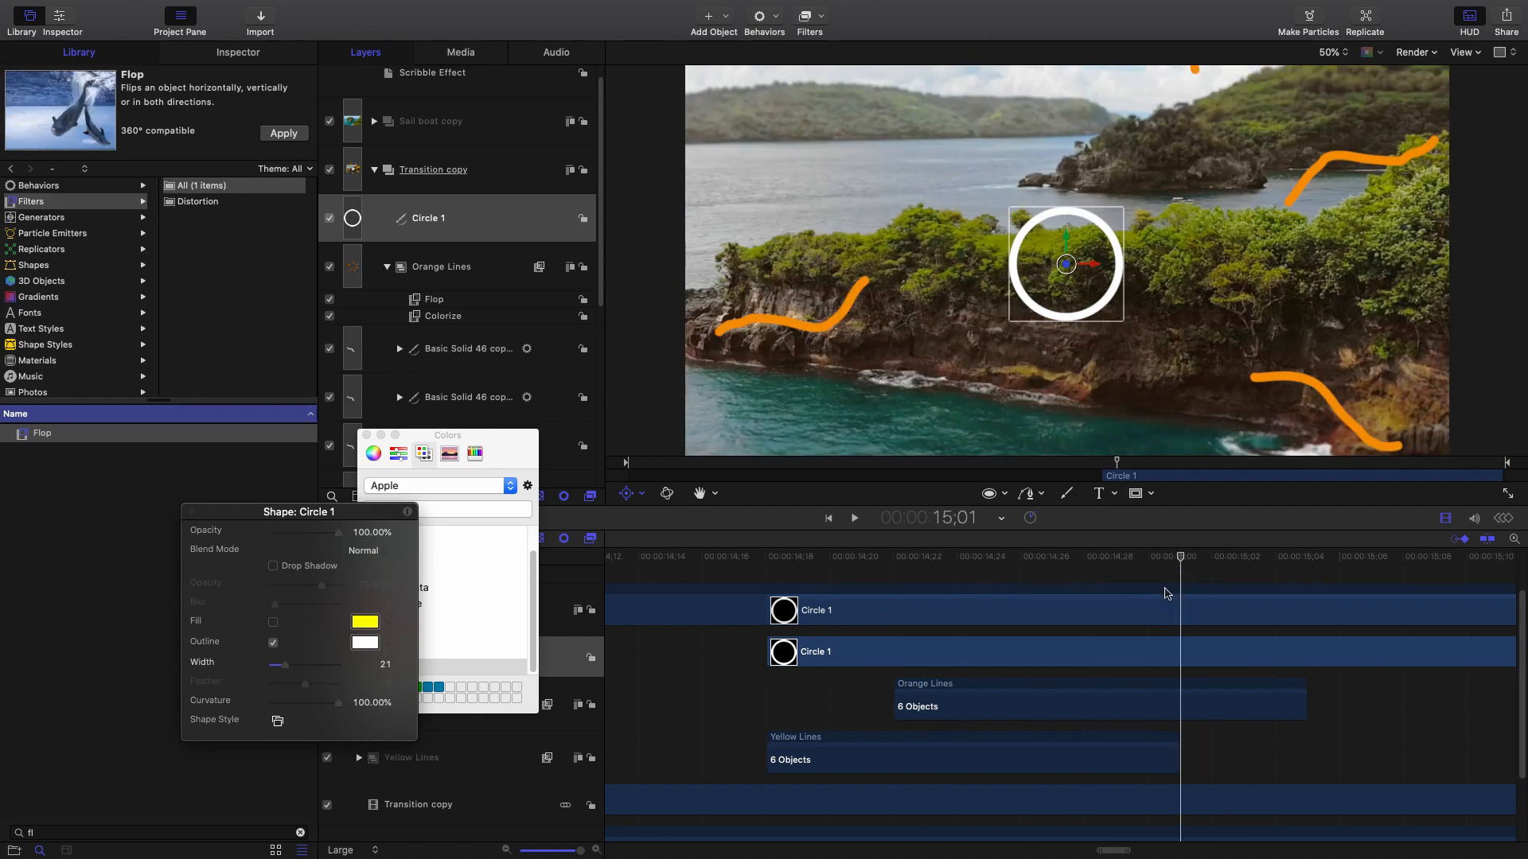
{"action": "key", "text": "Left"}
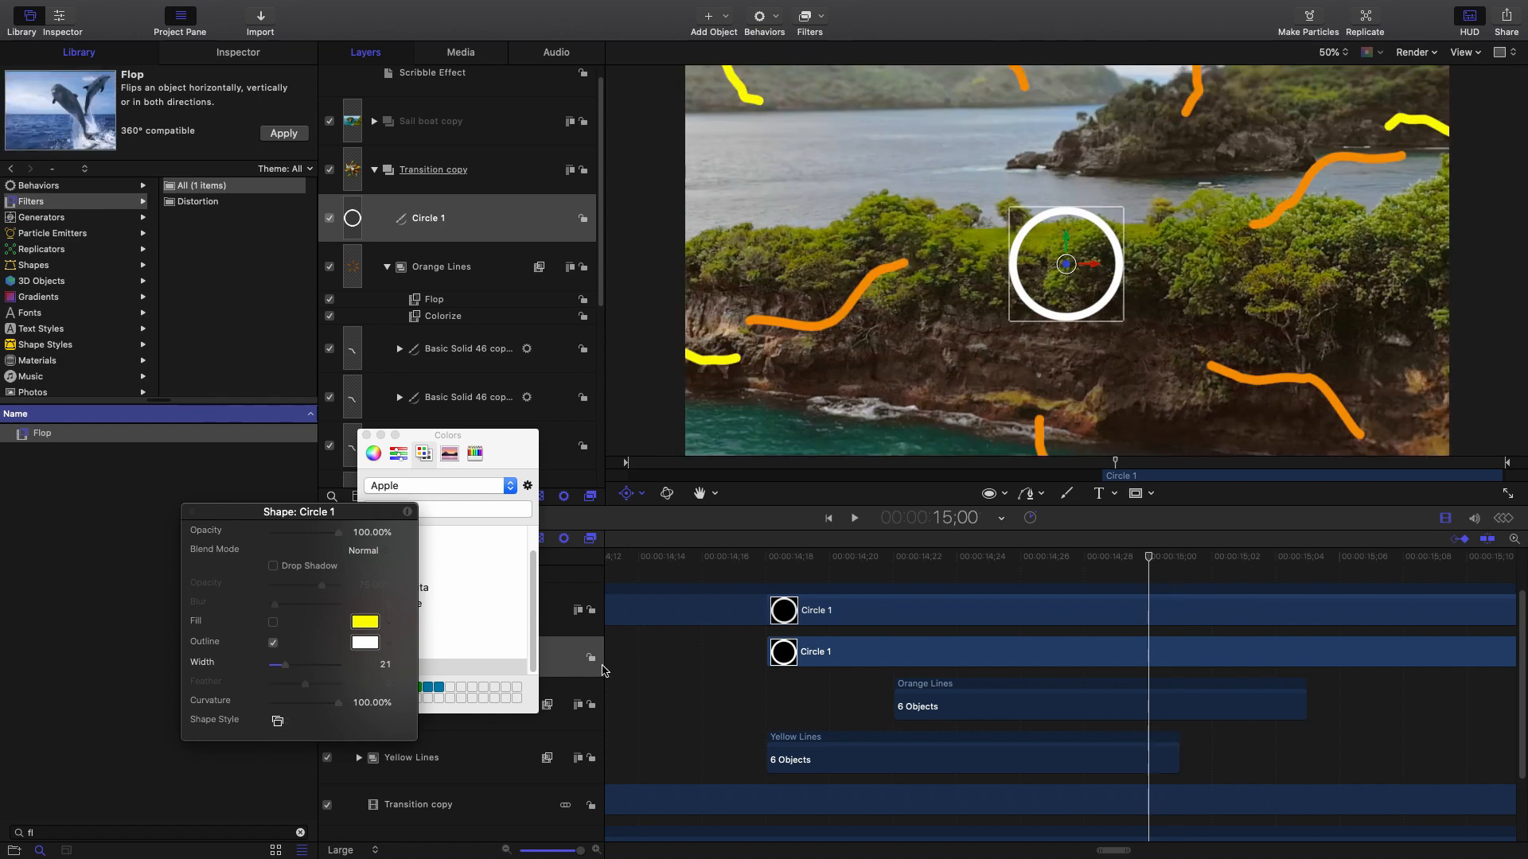
{"action": "left_click", "coordinate": [567, 658]}
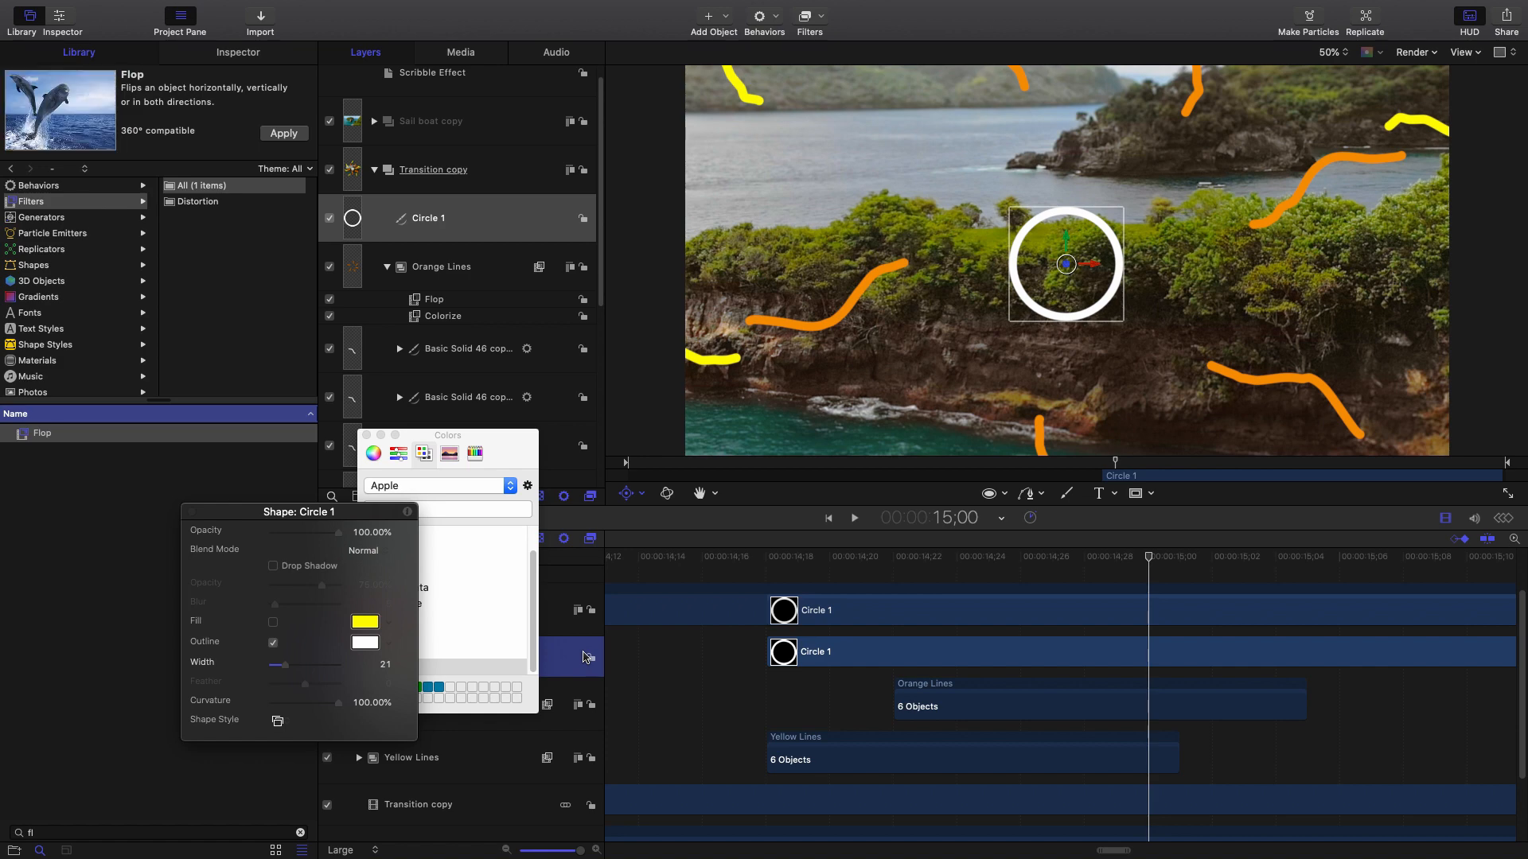
{"action": "key", "text": "o"}
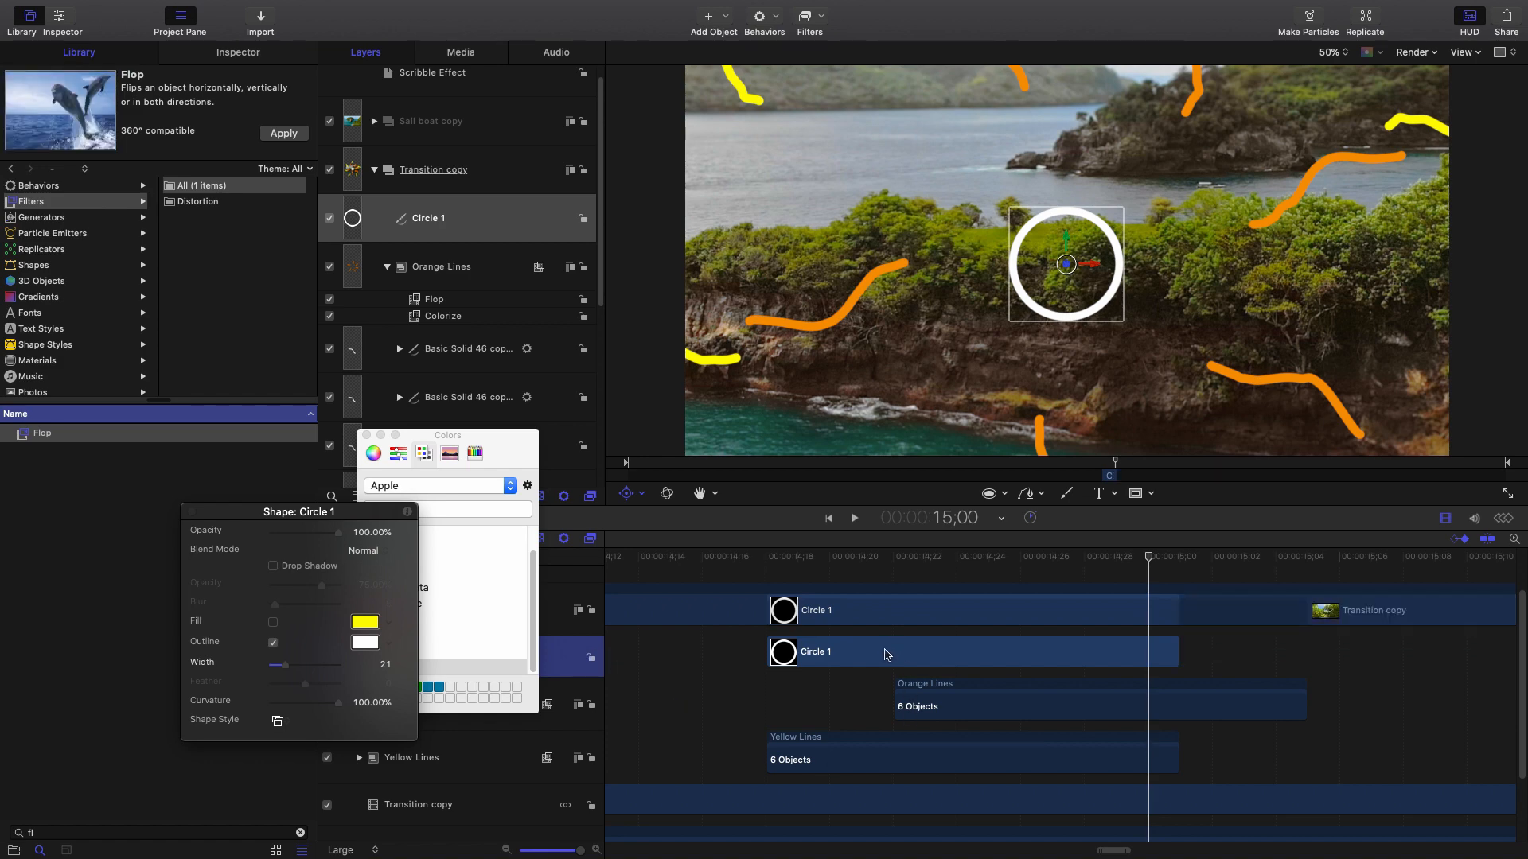
{"action": "left_click_drag", "start_coordinate": [1146, 562], "coordinate": [756, 582]}
{"action": "left_click_drag", "start_coordinate": [892, 660], "coordinate": [955, 662]}
{"action": "mouse_move", "coordinate": [785, 565]}
{"action": "left_mouse_down"}
{"action": "mouse_move", "coordinate": [986, 573]}
{"action": "mouse_move", "coordinate": [1142, 607]}
{"action": "mouse_move", "coordinate": [830, 614]}
{"action": "left_mouse_up"}
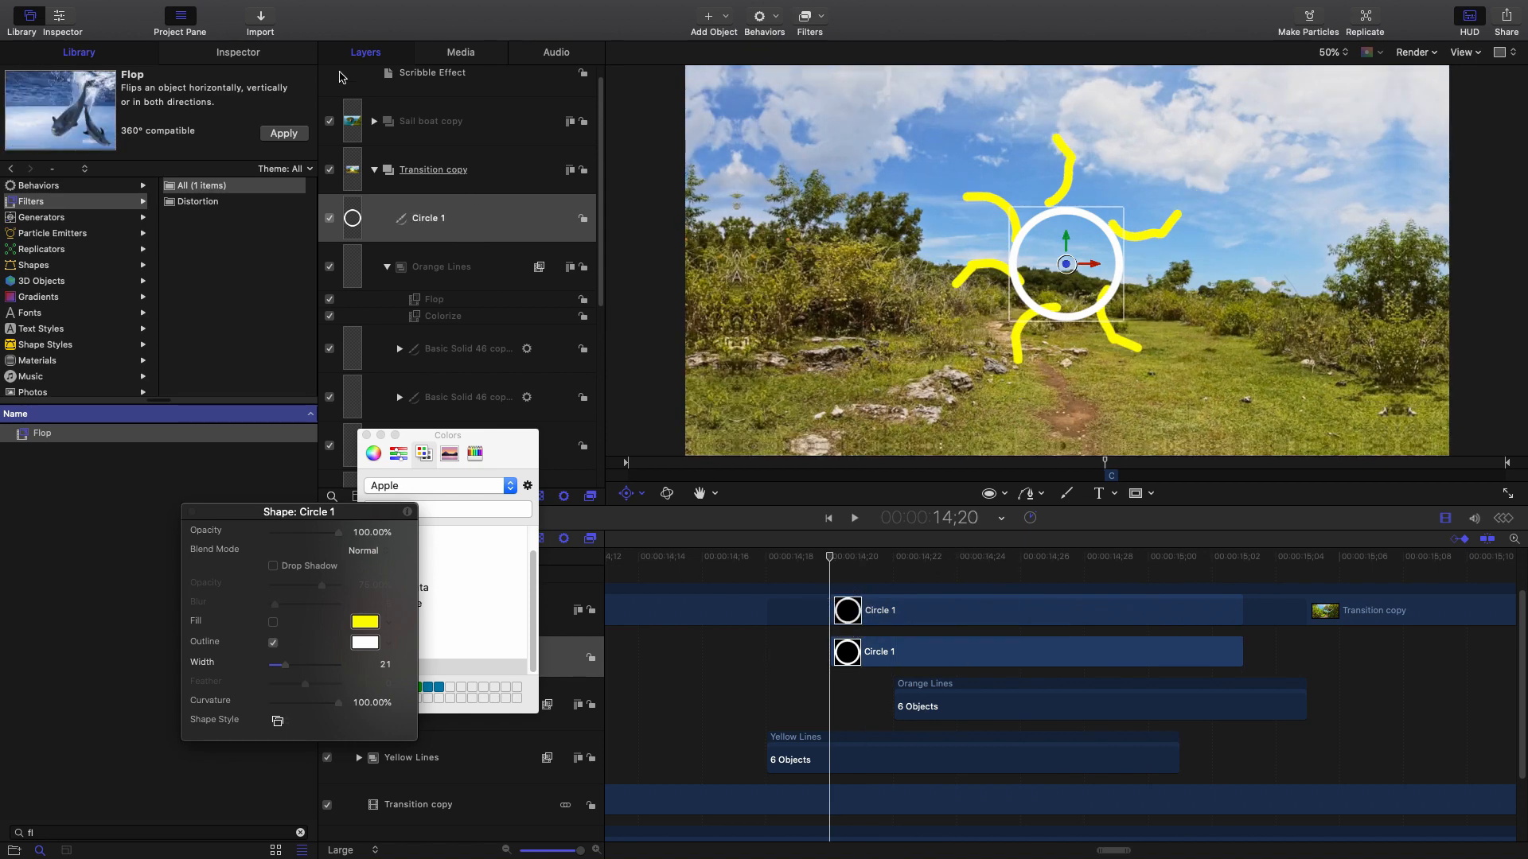
Add a Scale keyframe at 15;03 and shrink the ring to 0% at 14;20.
{"action": "left_click", "coordinate": [269, 52]}
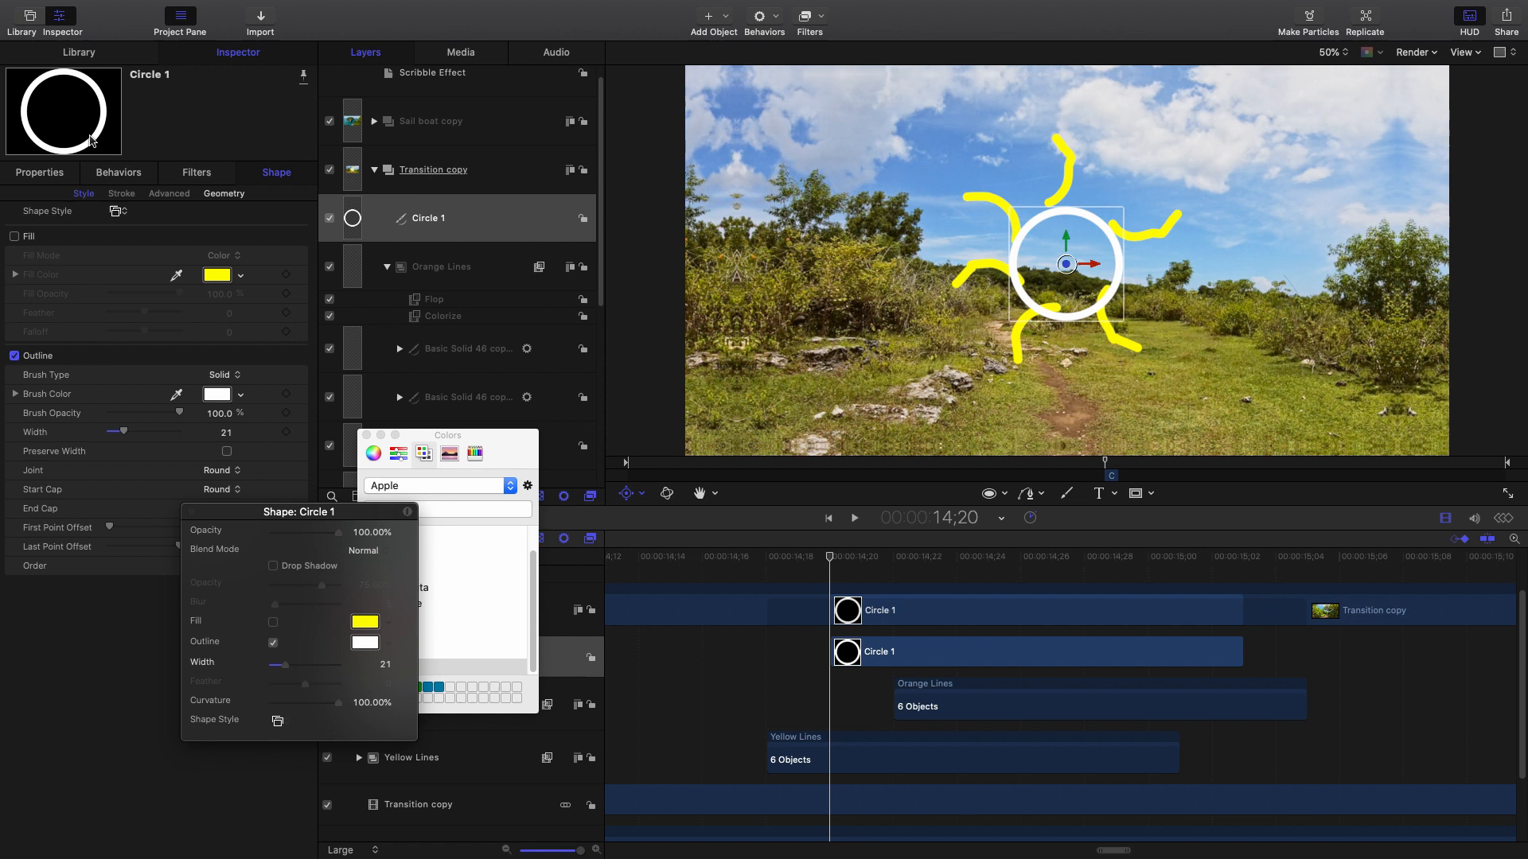
{"action": "left_click", "coordinate": [54, 173]}
{"action": "left_click_drag", "start_coordinate": [233, 523], "coordinate": [92, 597]}
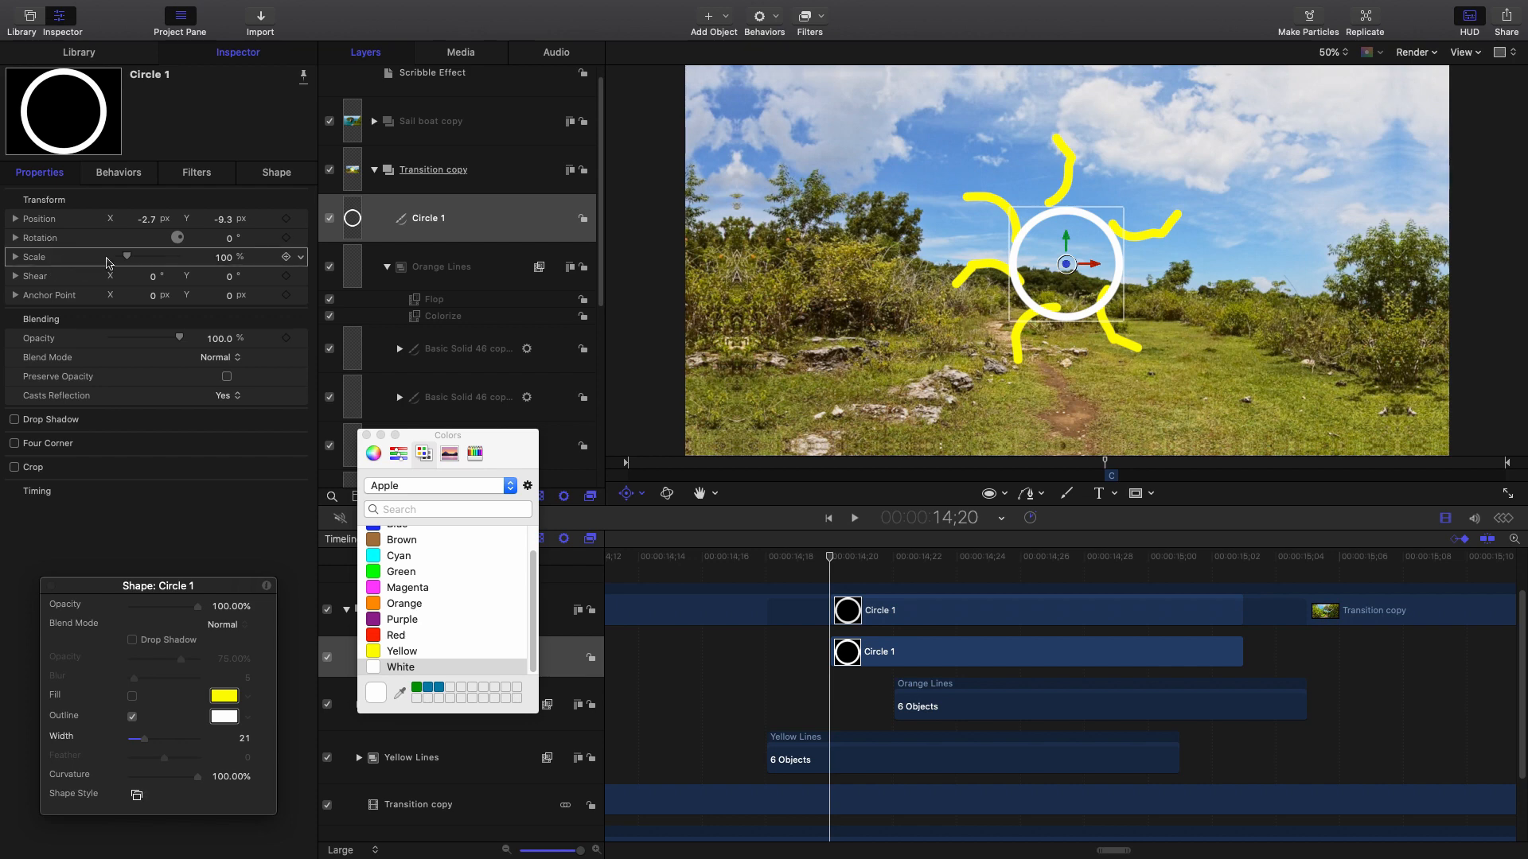
{"action": "left_click_drag", "start_coordinate": [885, 556], "coordinate": [1233, 593]}
{"action": "left_click", "coordinate": [286, 257]}
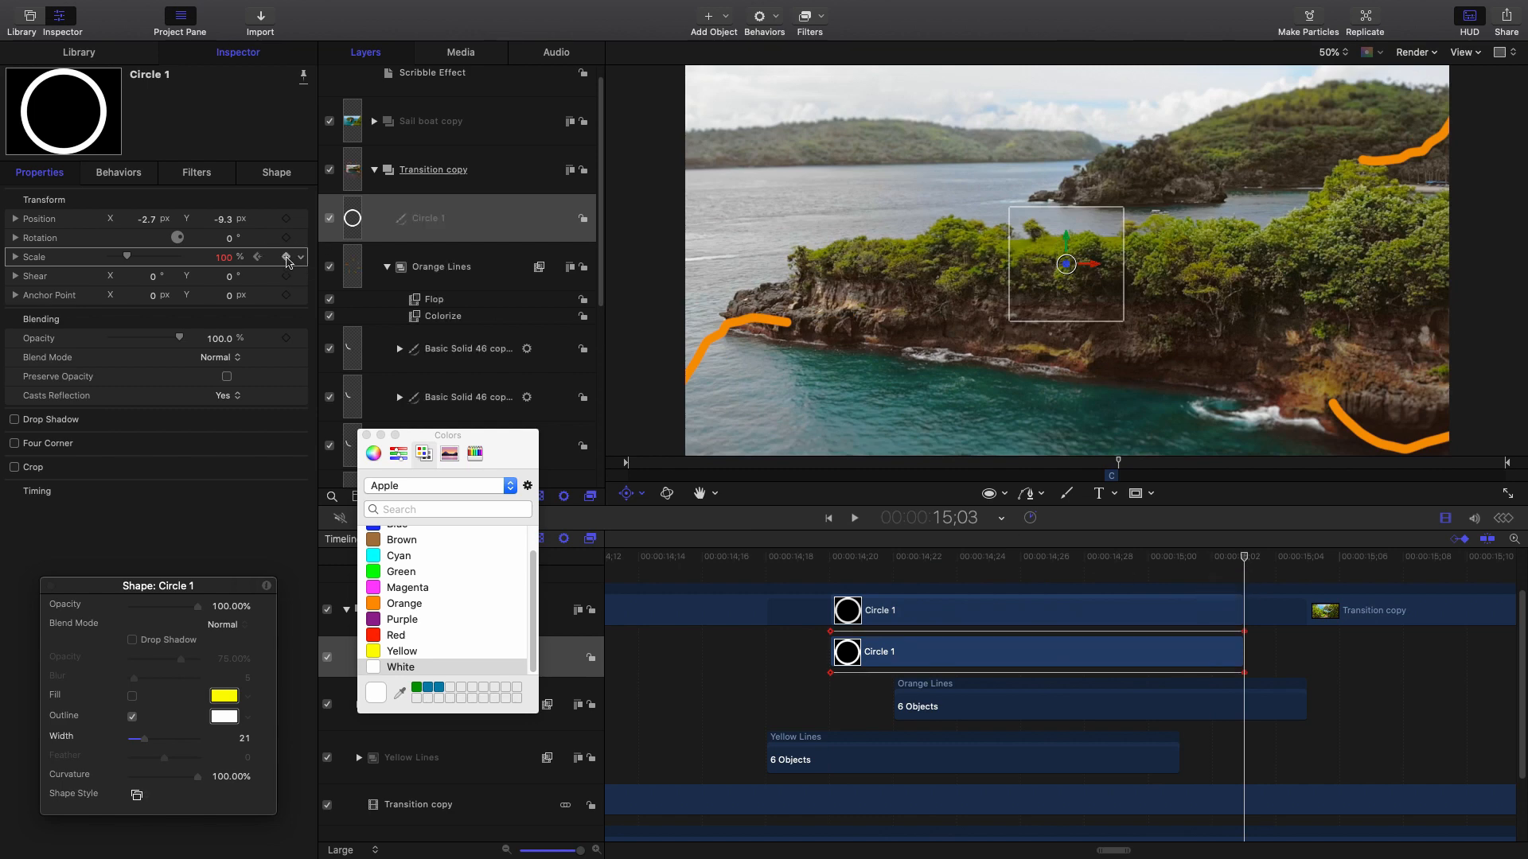
{"action": "left_click", "coordinate": [843, 566]}
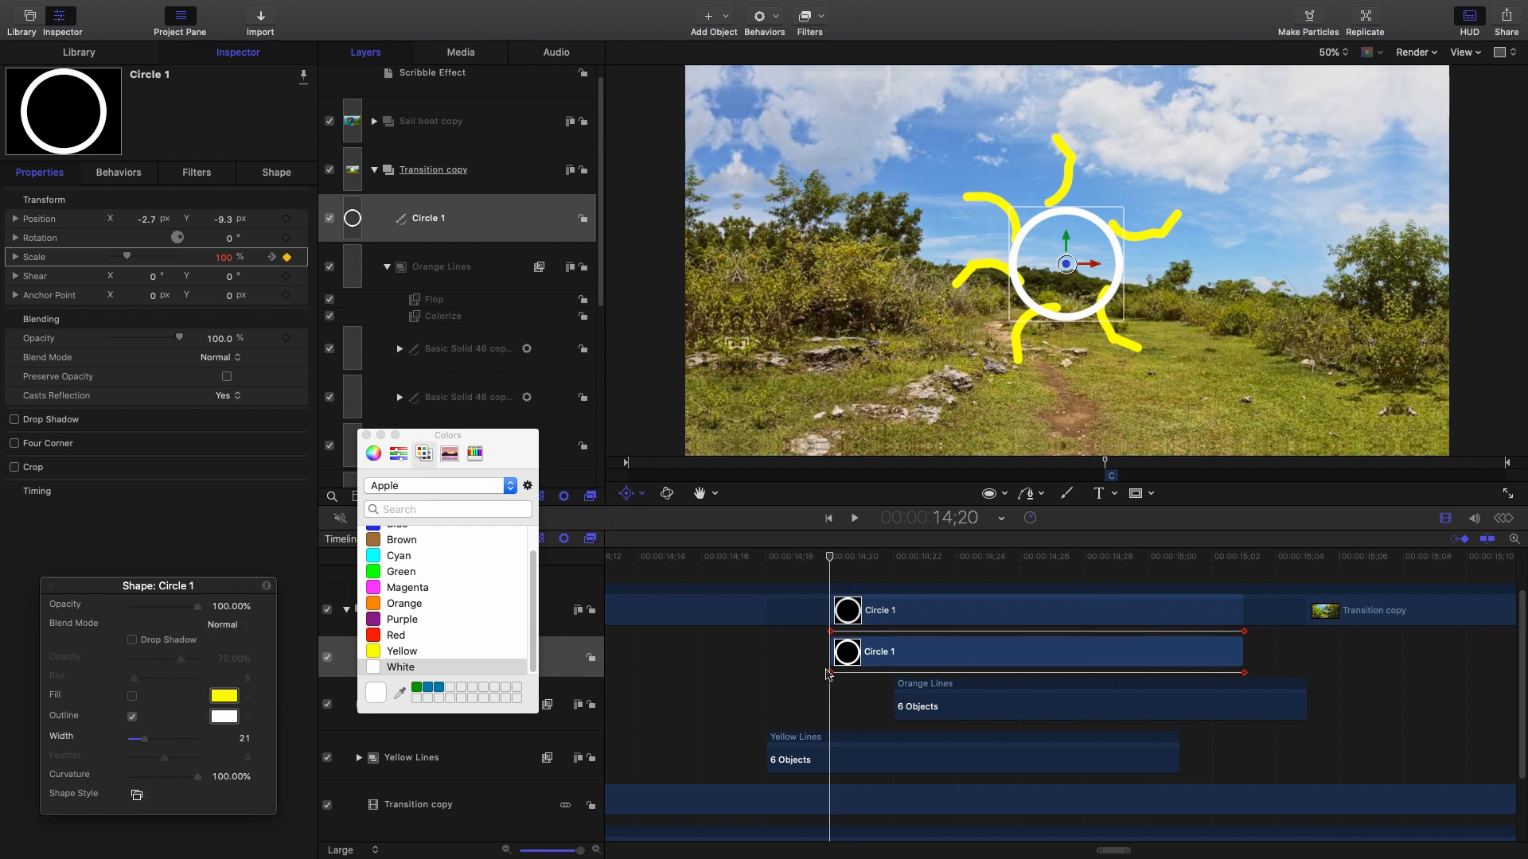
{"action": "left_click_drag", "start_coordinate": [127, 256], "coordinate": [97, 263]}
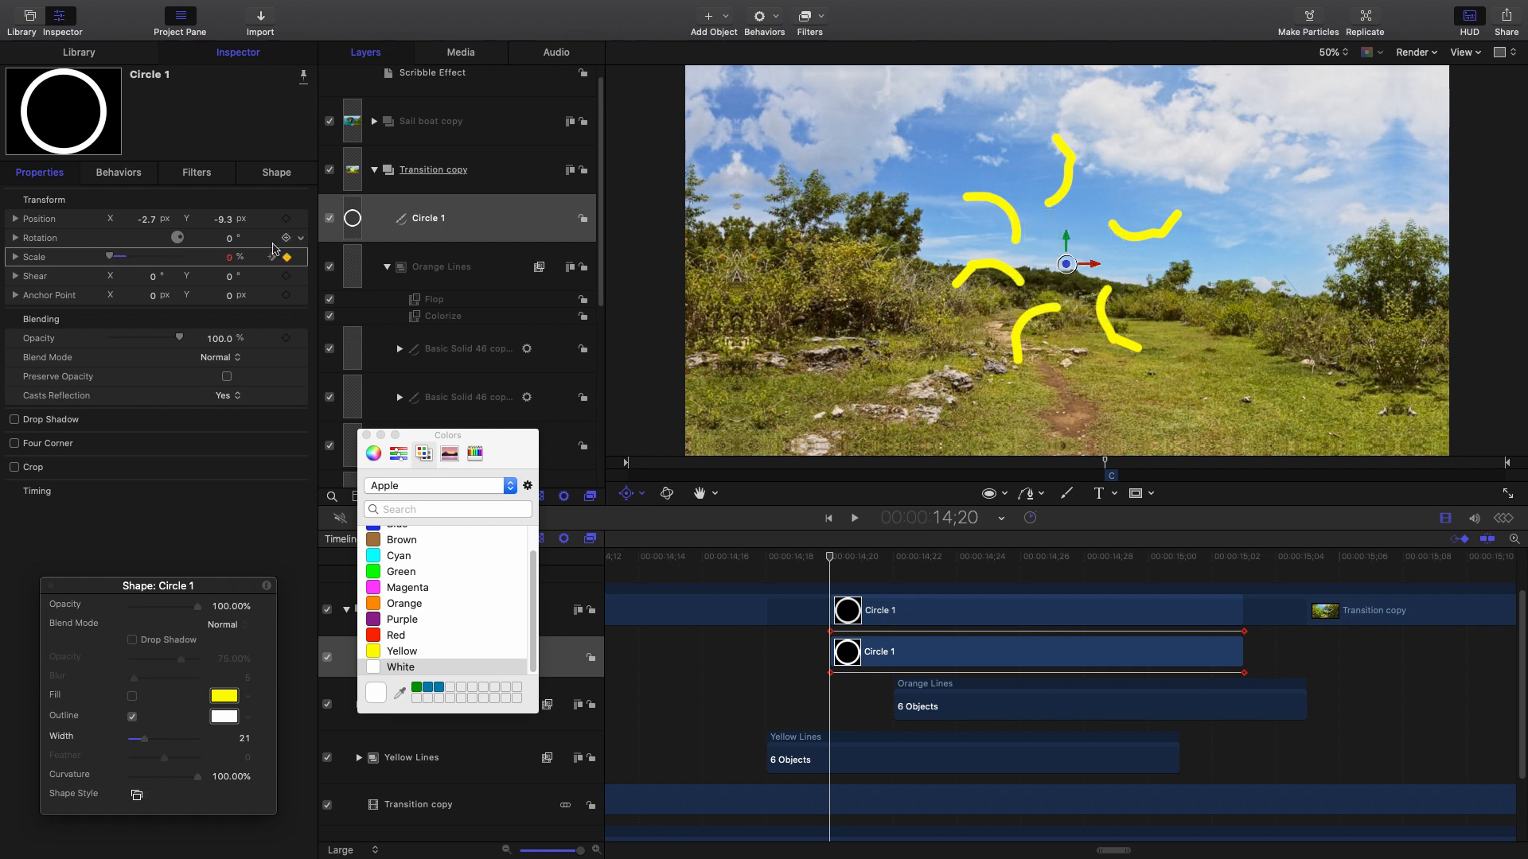
Scale the ring to 704% at 15;03 and preview it at 25% viewer zoom.
{"action": "left_click_drag", "start_coordinate": [855, 563], "coordinate": [1245, 585]}
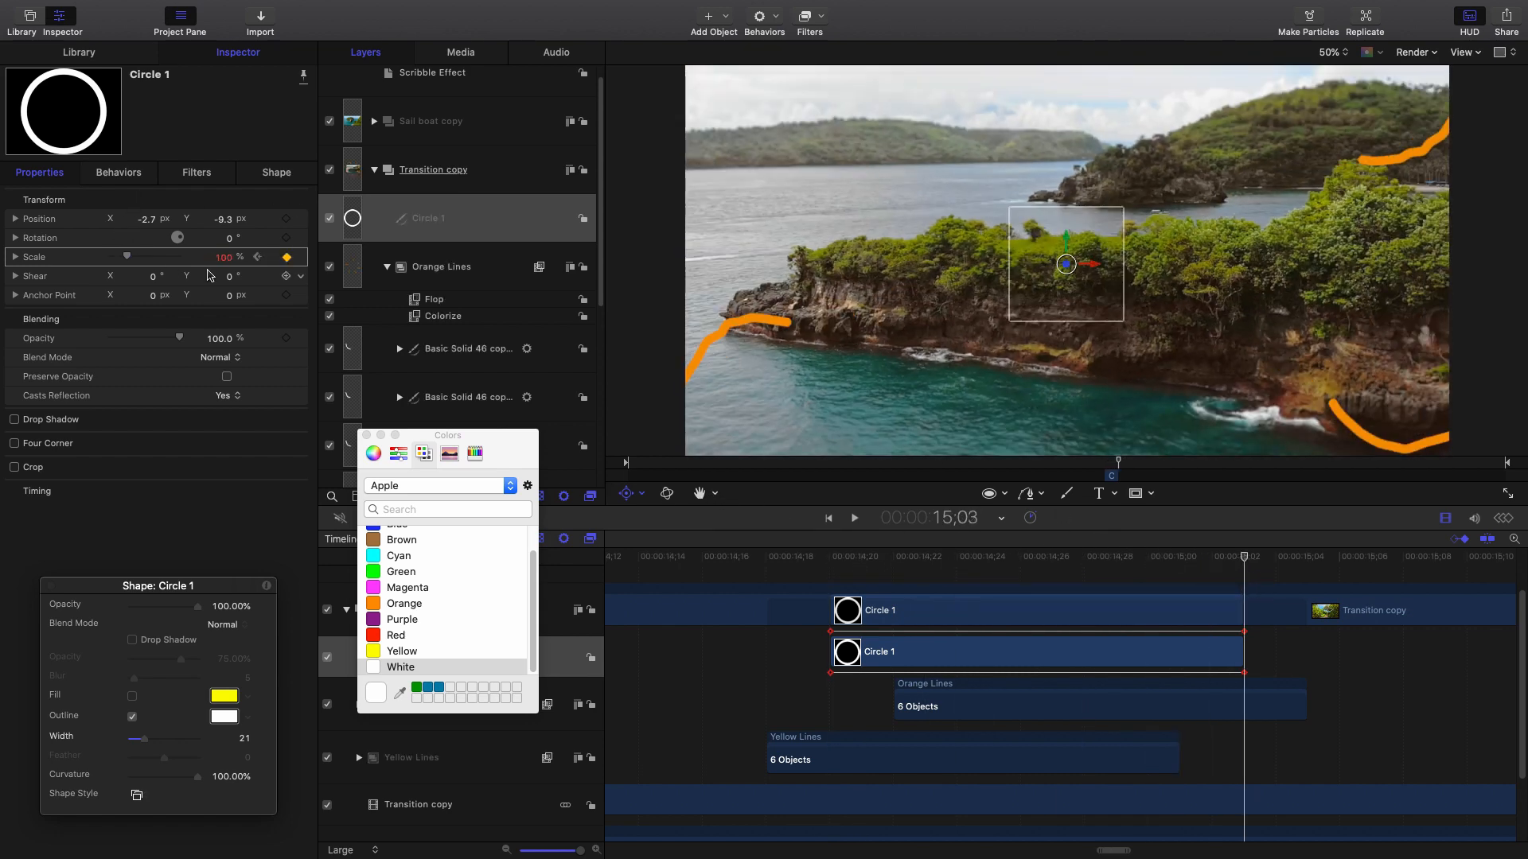
{"action": "left_click_drag", "start_coordinate": [229, 263], "coordinate": [295, 263]}
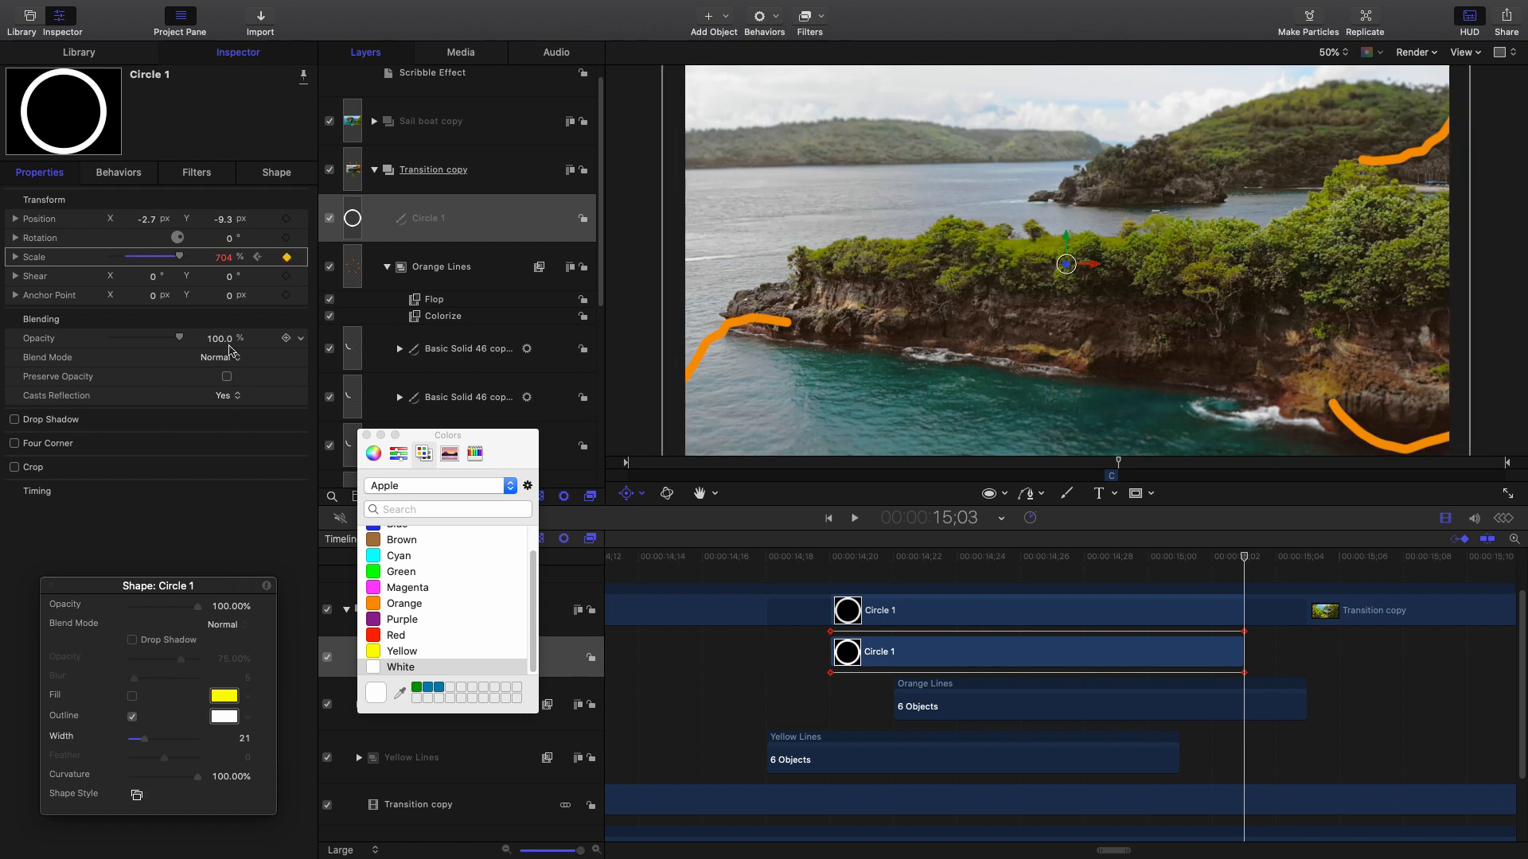
{"action": "left_click", "coordinate": [1342, 54]}
{"action": "left_click", "coordinate": [1333, 37]}
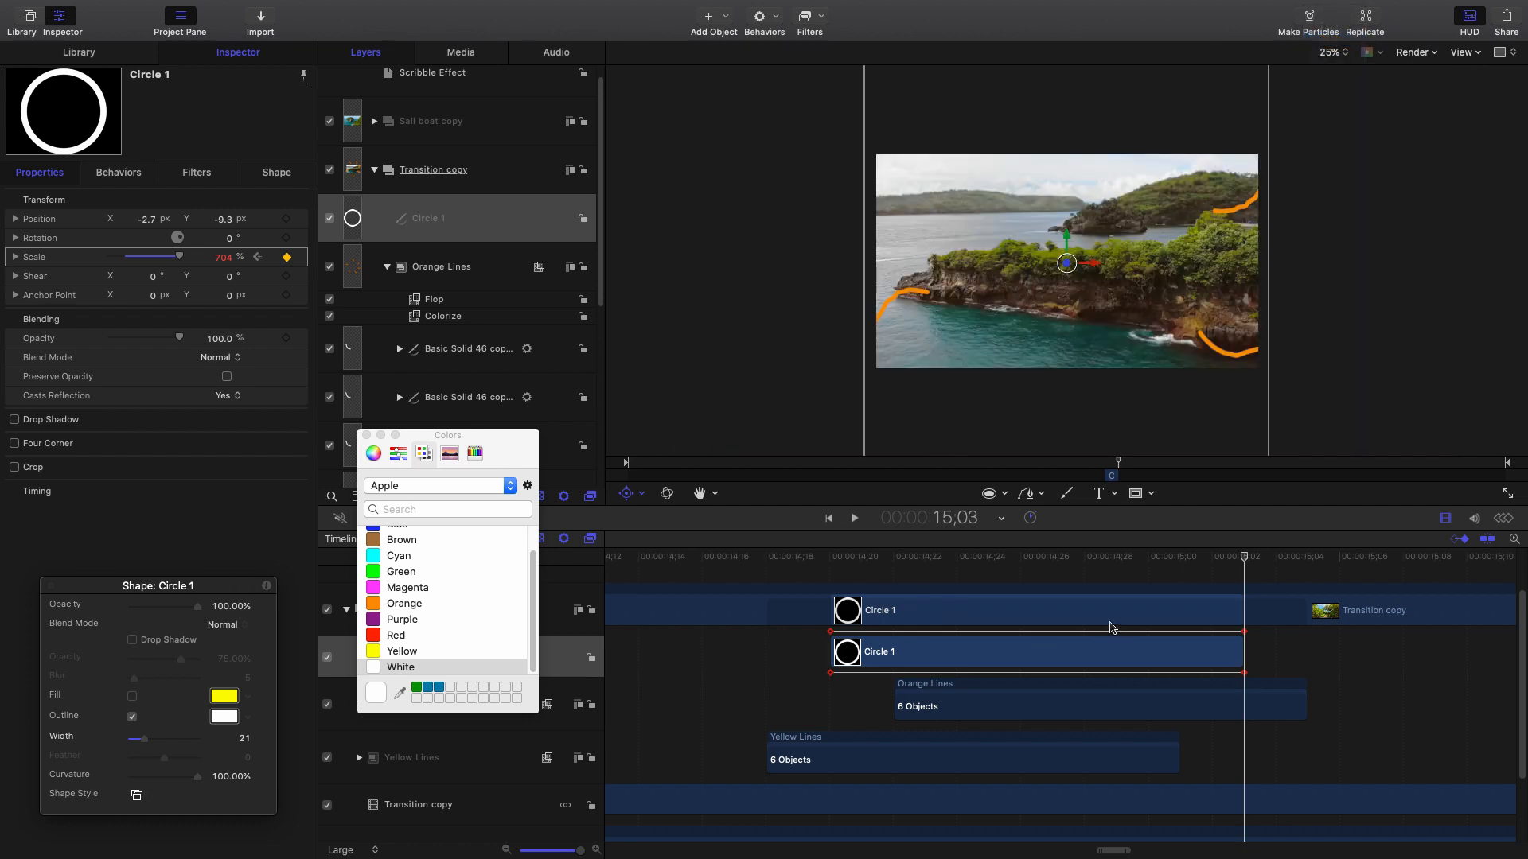
{"action": "left_click_drag", "start_coordinate": [794, 565], "coordinate": [1234, 562]}
Thin the ring's outline at 15;03, trying widths 11 then 9 while previewing.
{"action": "left_click", "coordinate": [263, 173]}
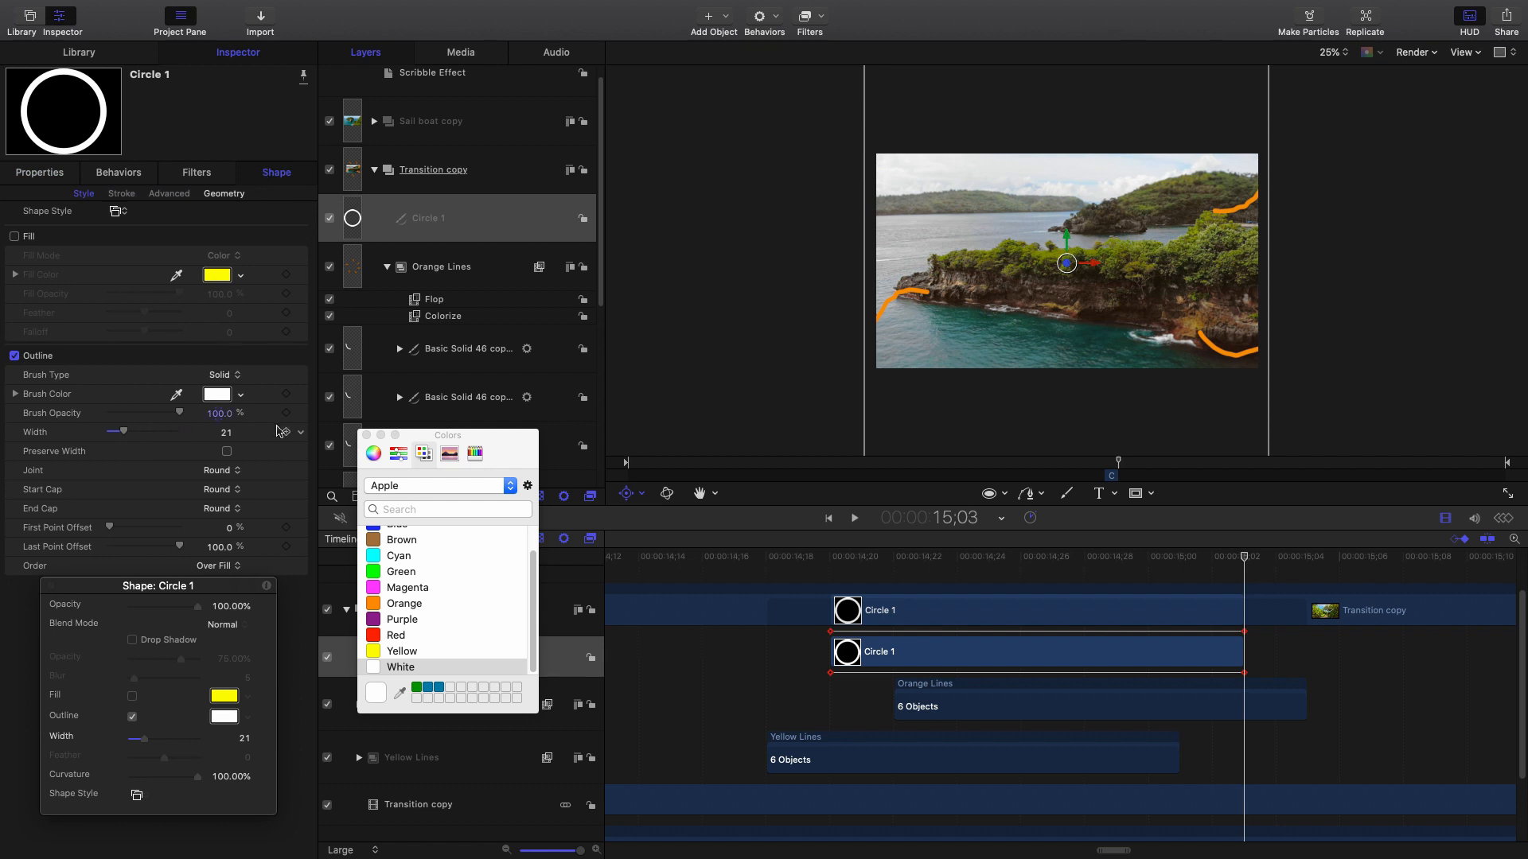
{"action": "left_click_drag", "start_coordinate": [857, 558], "coordinate": [830, 556]}
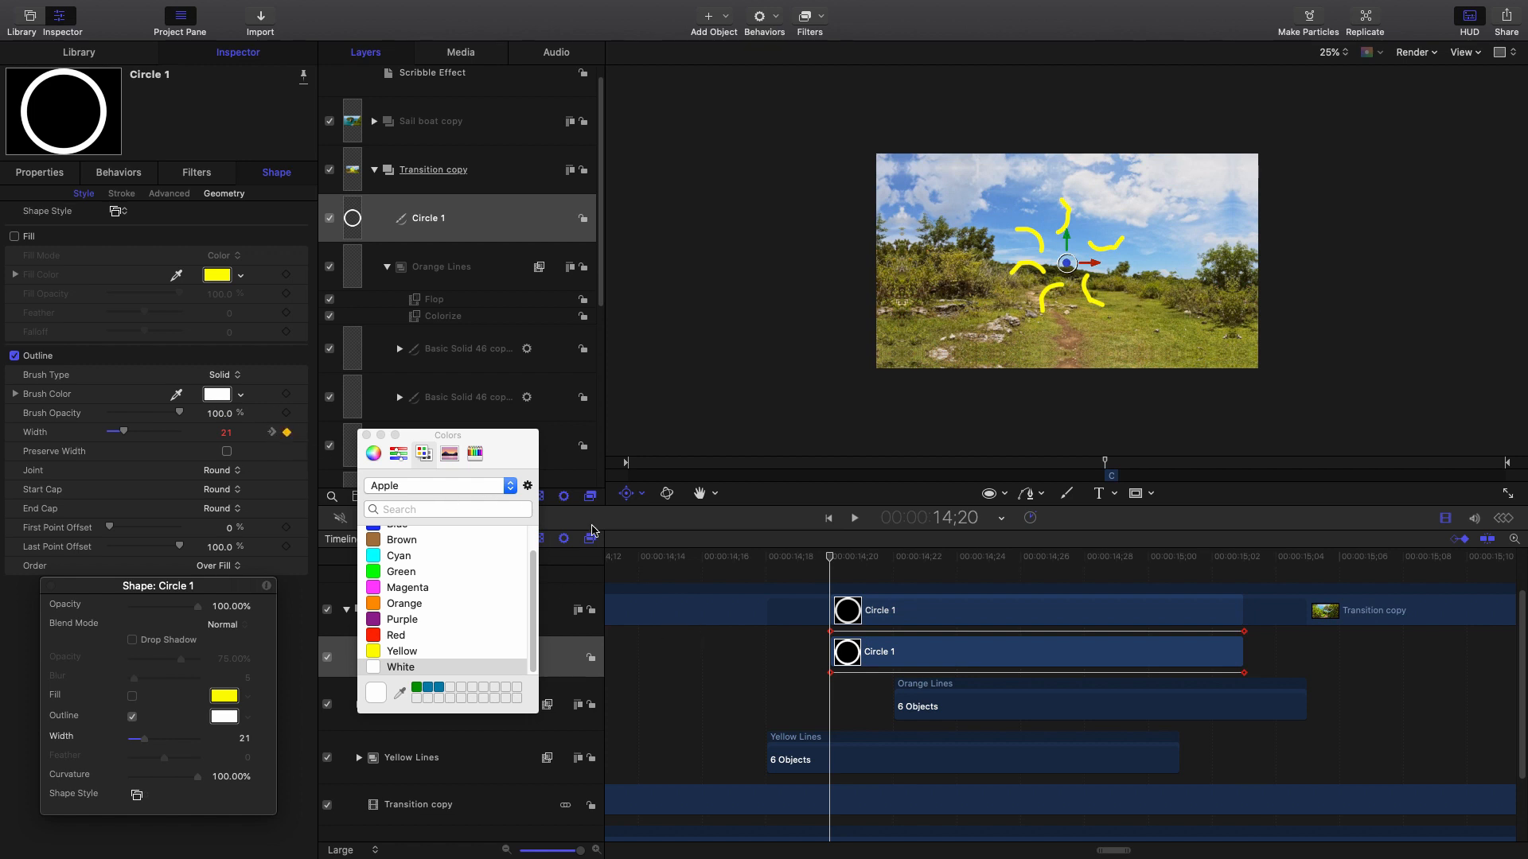
{"action": "left_click_drag", "start_coordinate": [844, 574], "coordinate": [1244, 556]}
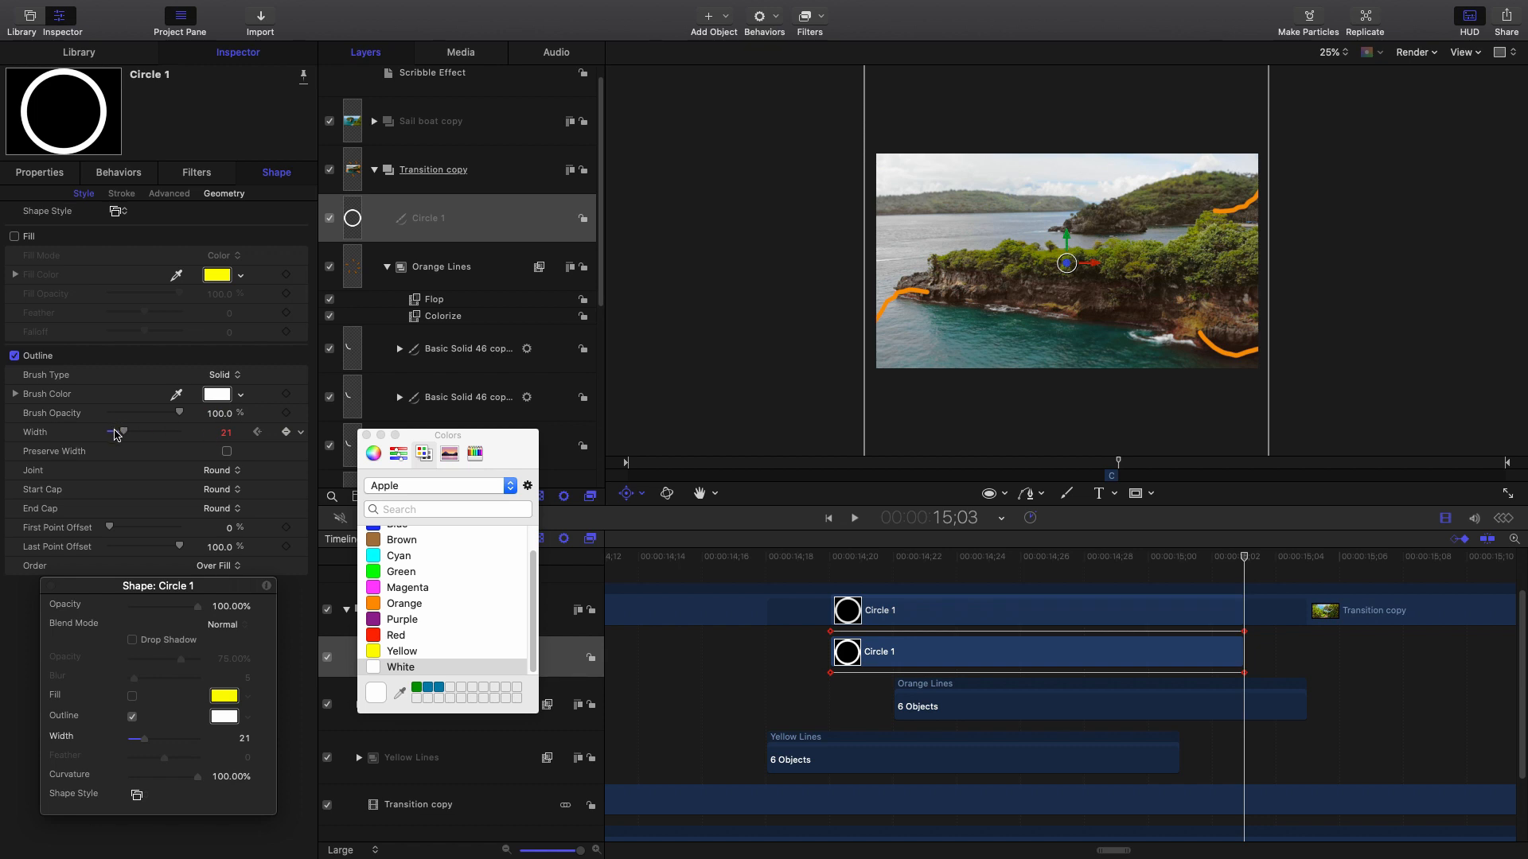
{"action": "left_click_drag", "start_coordinate": [117, 435], "coordinate": [116, 434]}
{"action": "left_click_drag", "start_coordinate": [117, 436], "coordinate": [117, 436]}
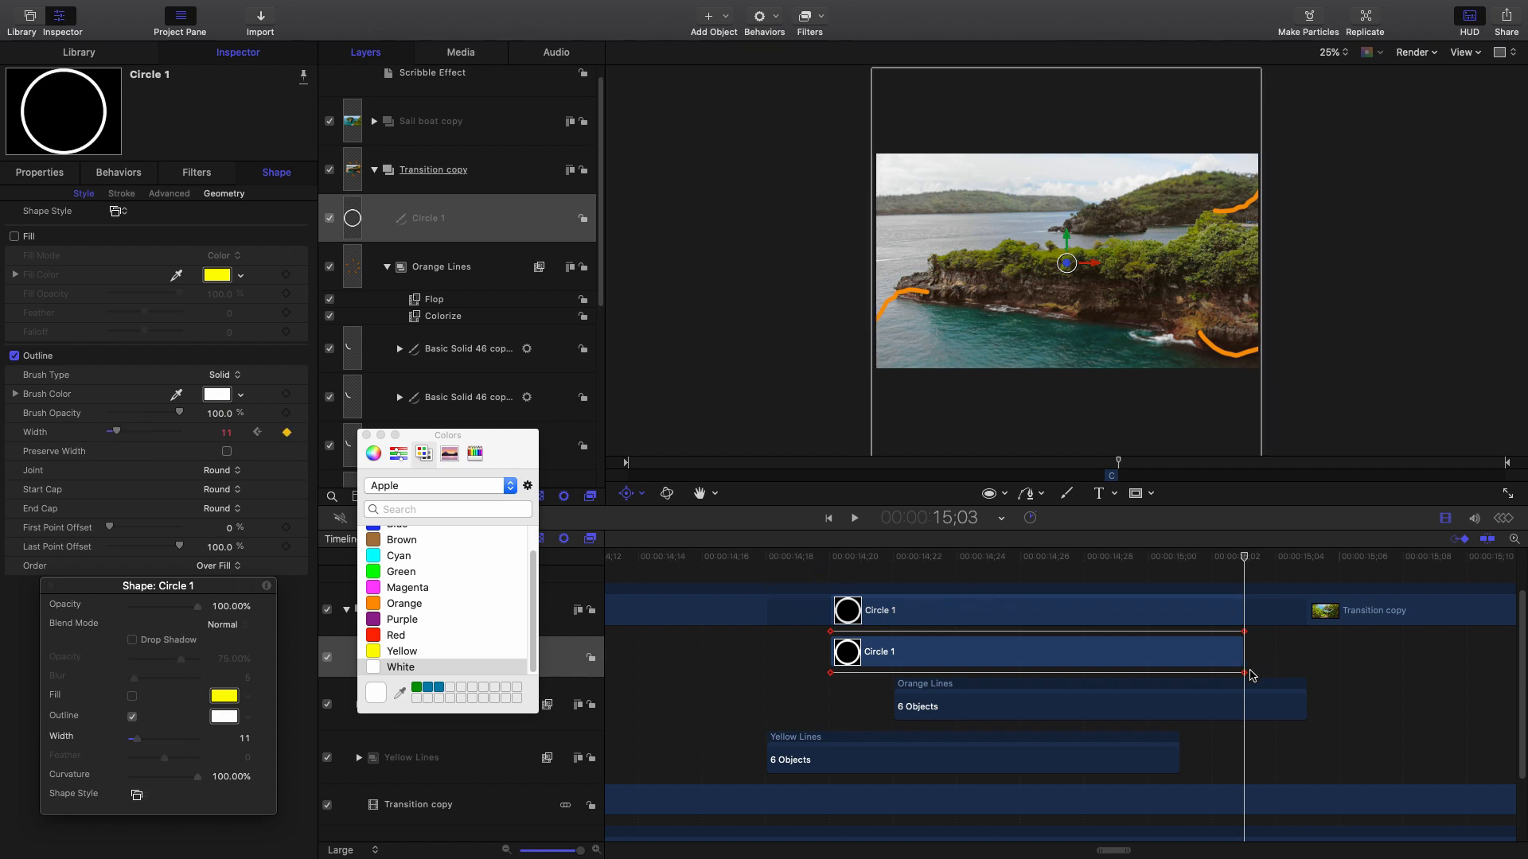
{"action": "left_click_drag", "start_coordinate": [815, 563], "coordinate": [1246, 613]}
{"action": "left_click_drag", "start_coordinate": [121, 435], "coordinate": [117, 433]}
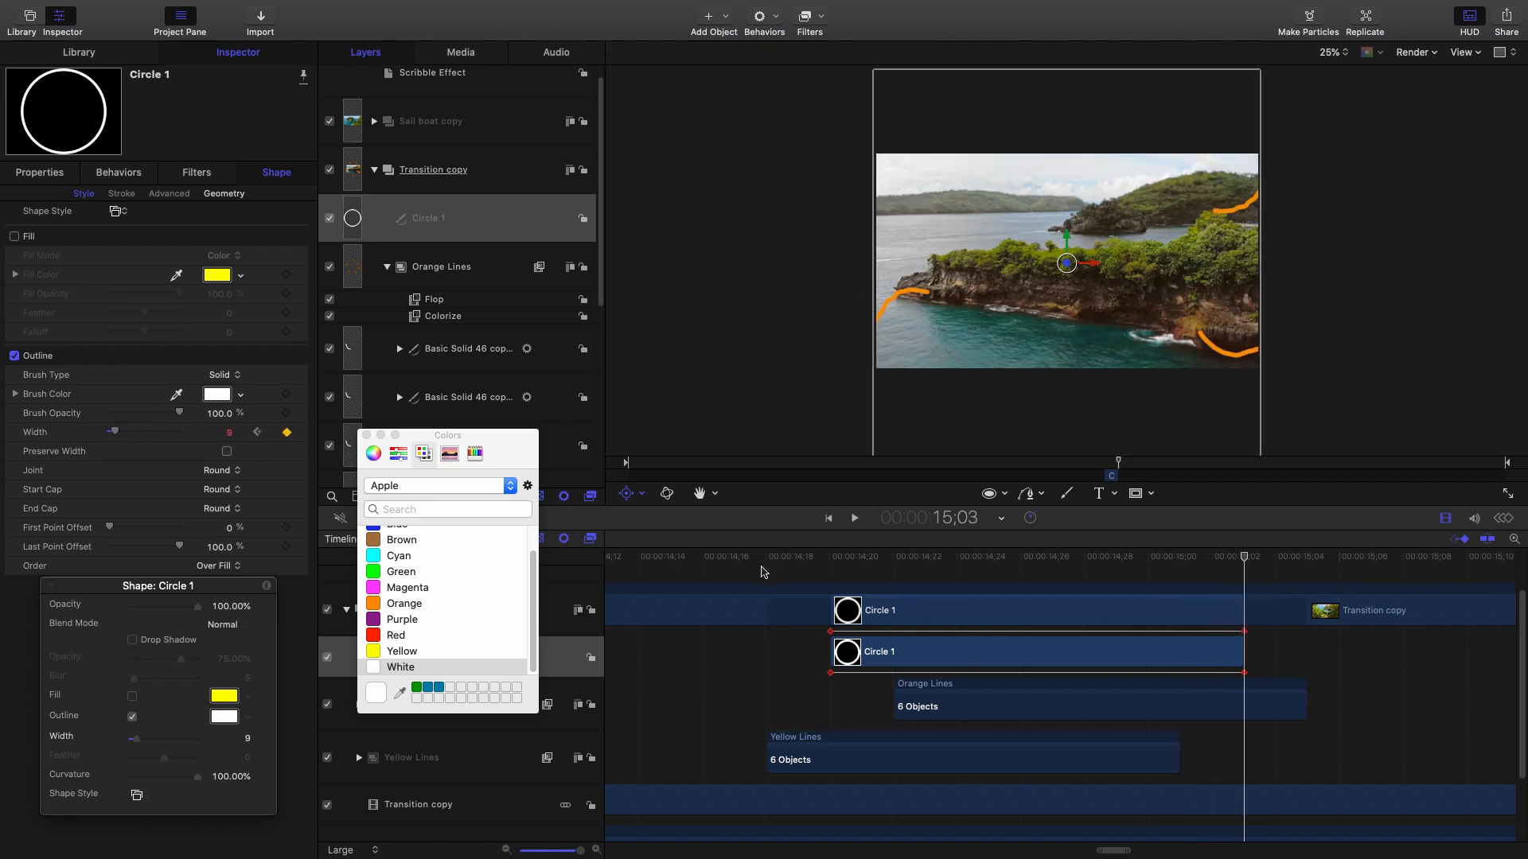
{"action": "left_click_drag", "start_coordinate": [816, 563], "coordinate": [1235, 629]}
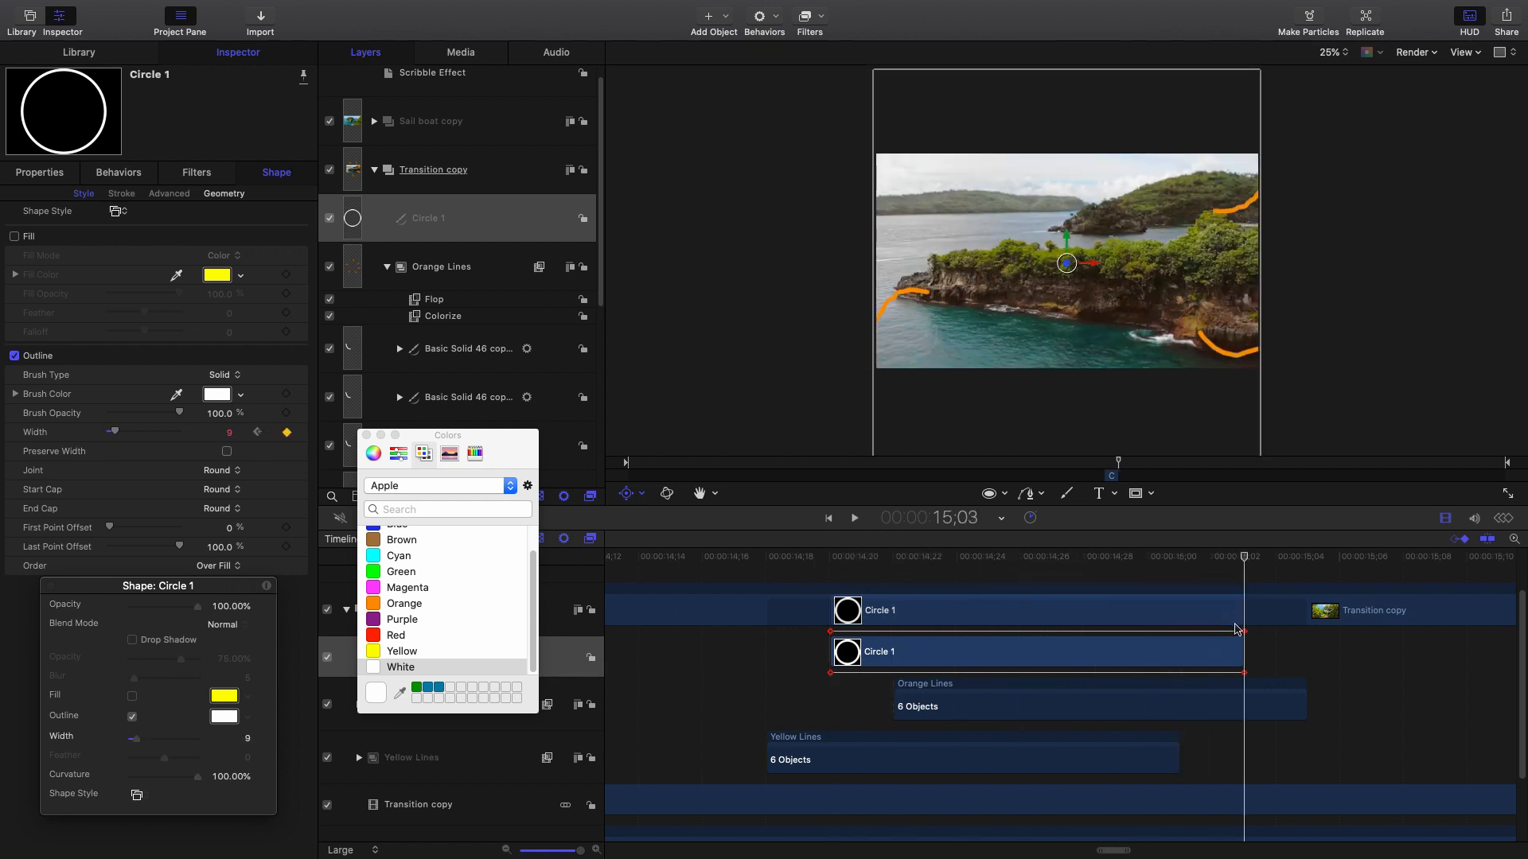
Enter an outline width of 7 at 15;03, preview the ring, and select all layers.
{"action": "left_click", "coordinate": [228, 434]}
{"action": "type", "text": "7"}
{"action": "key", "text": "Return"}
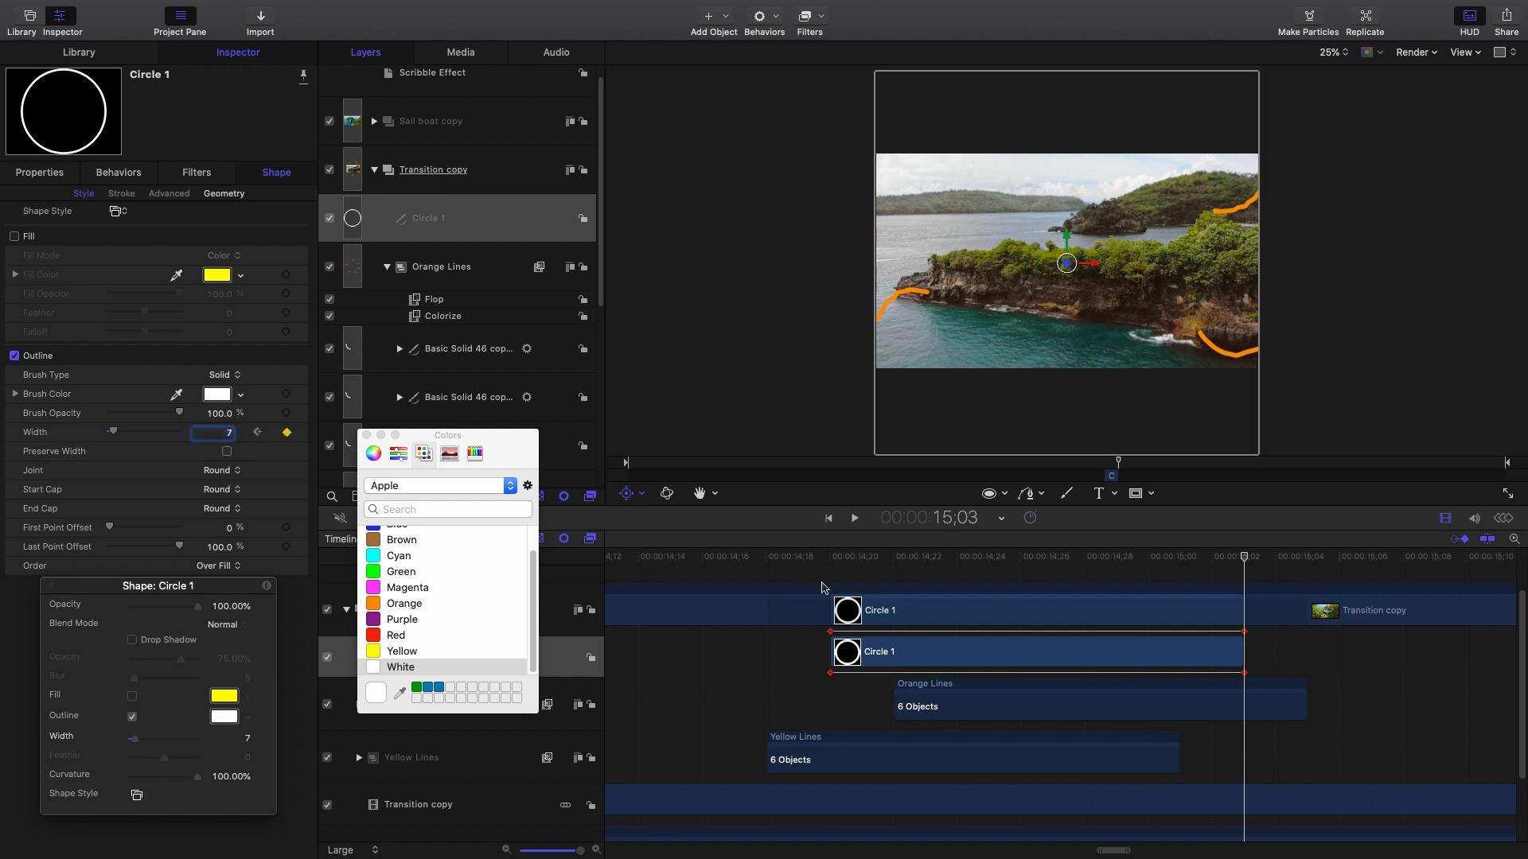
{"action": "left_click_drag", "start_coordinate": [826, 548], "coordinate": [1239, 620]}
{"action": "key", "text": "super+a"}
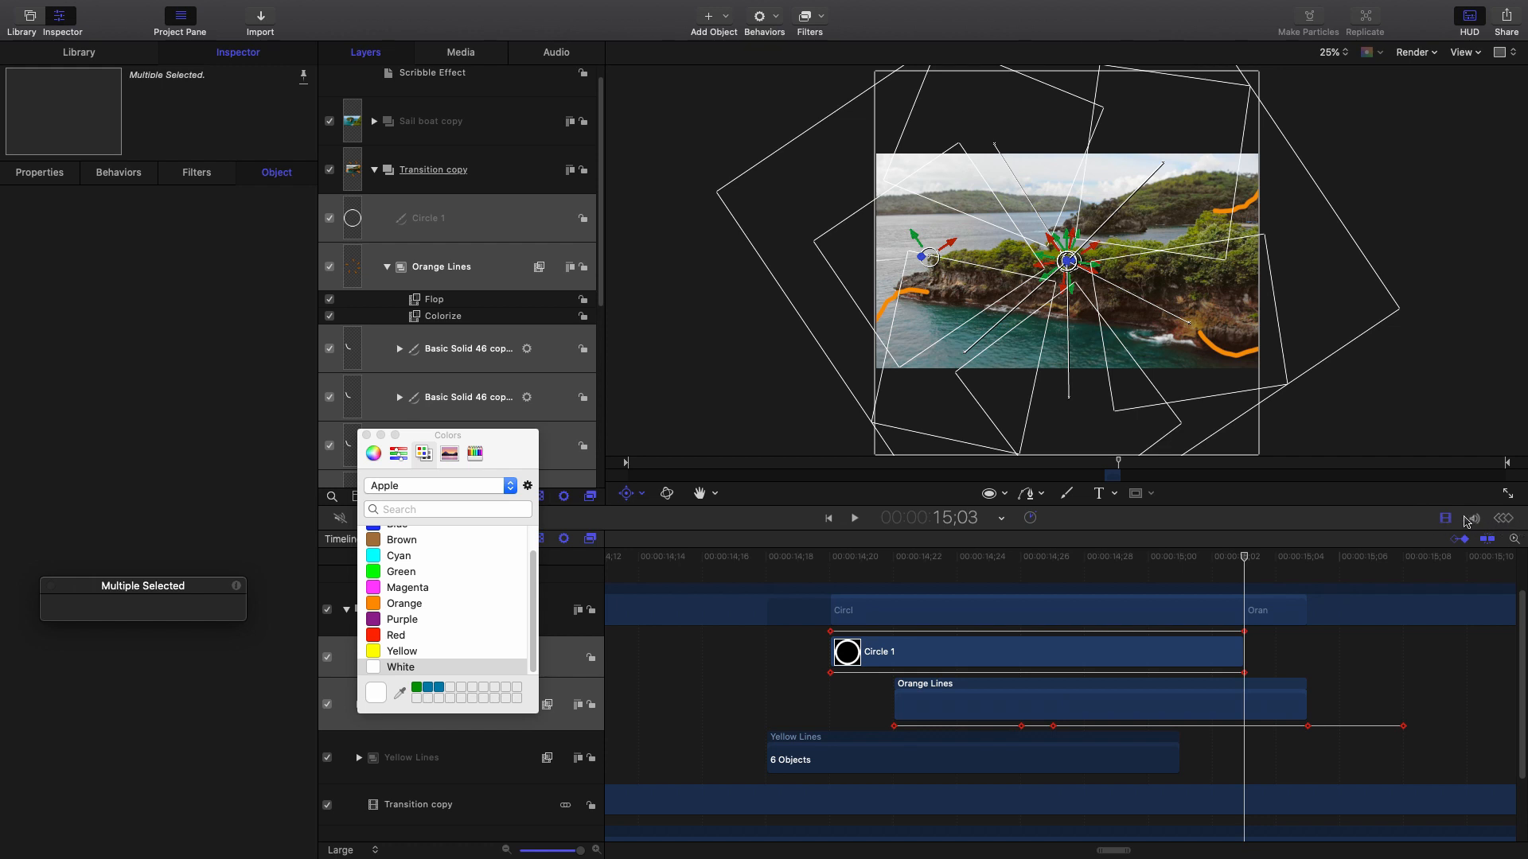
Show the Keyframe Editor enlarged with only Circle 1's Outline.Width curve selected.
{"action": "left_click", "coordinate": [1504, 519]}
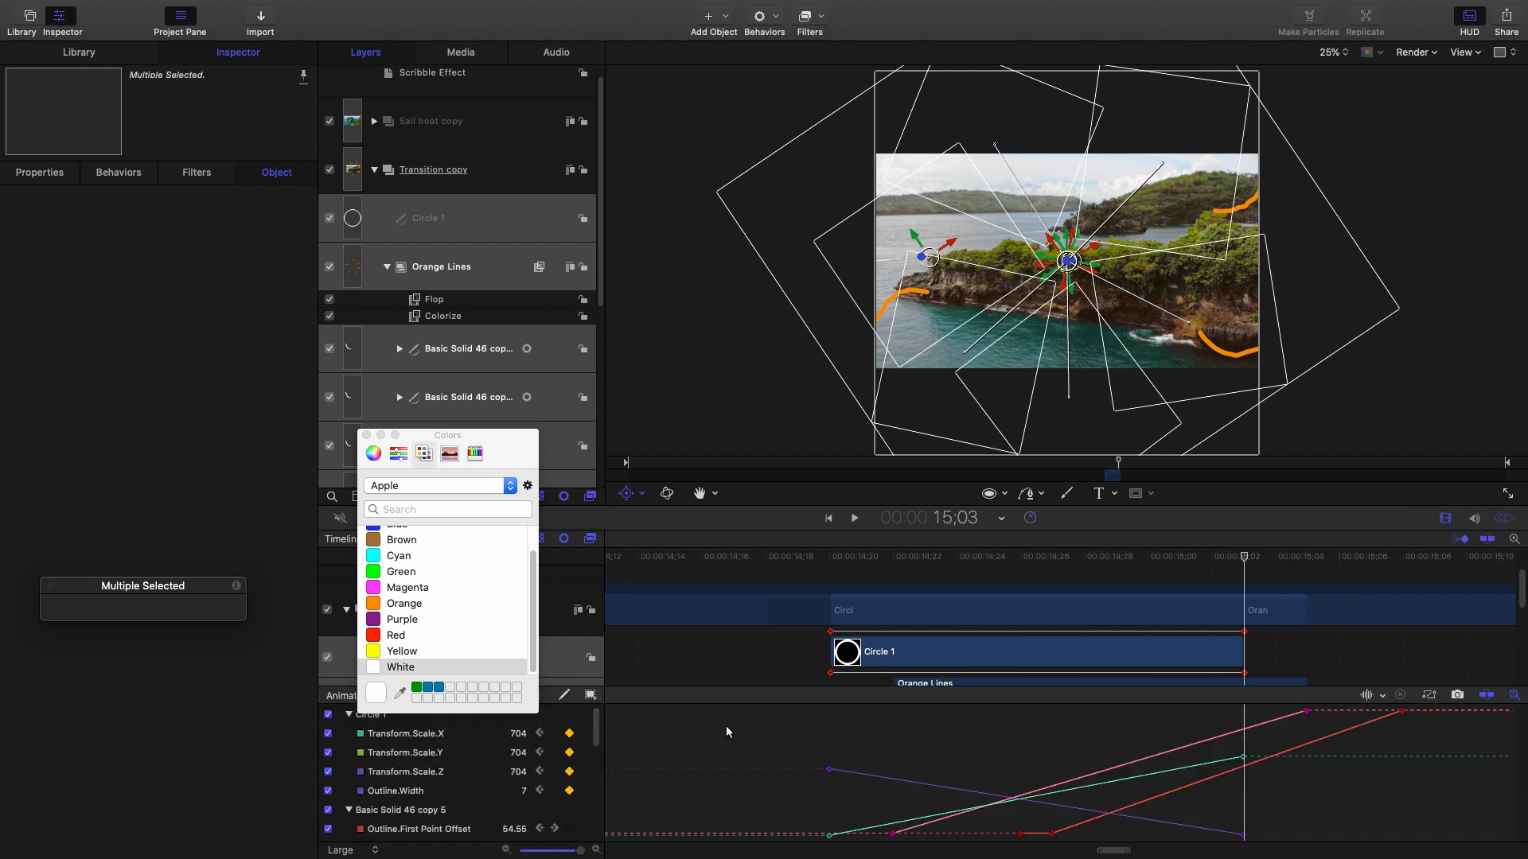
{"action": "left_click_drag", "start_coordinate": [513, 466], "coordinate": [250, 303]}
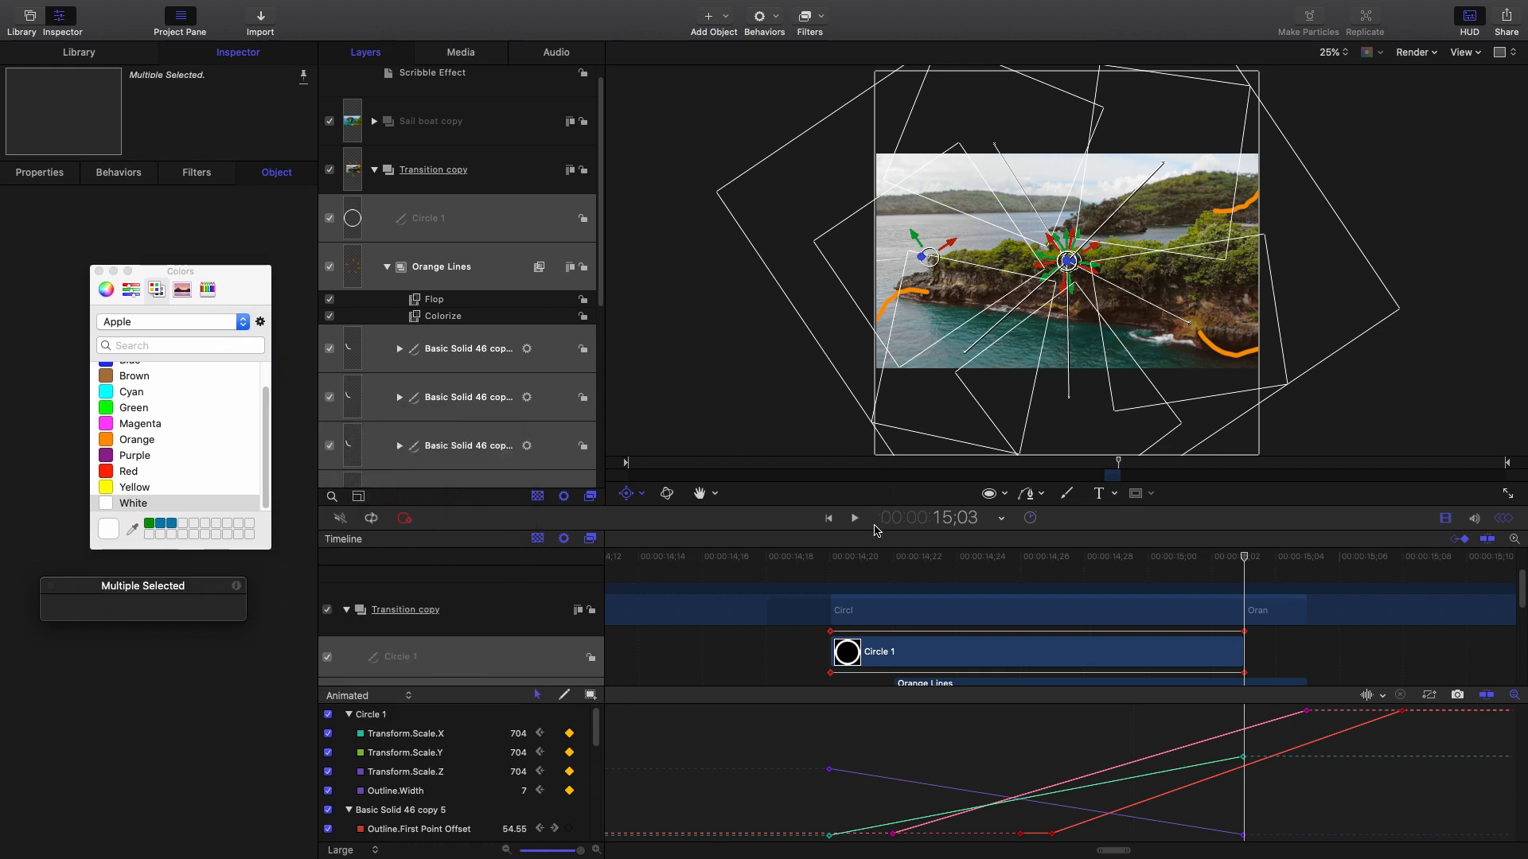
{"action": "left_click_drag", "start_coordinate": [872, 531], "coordinate": [883, 375]}
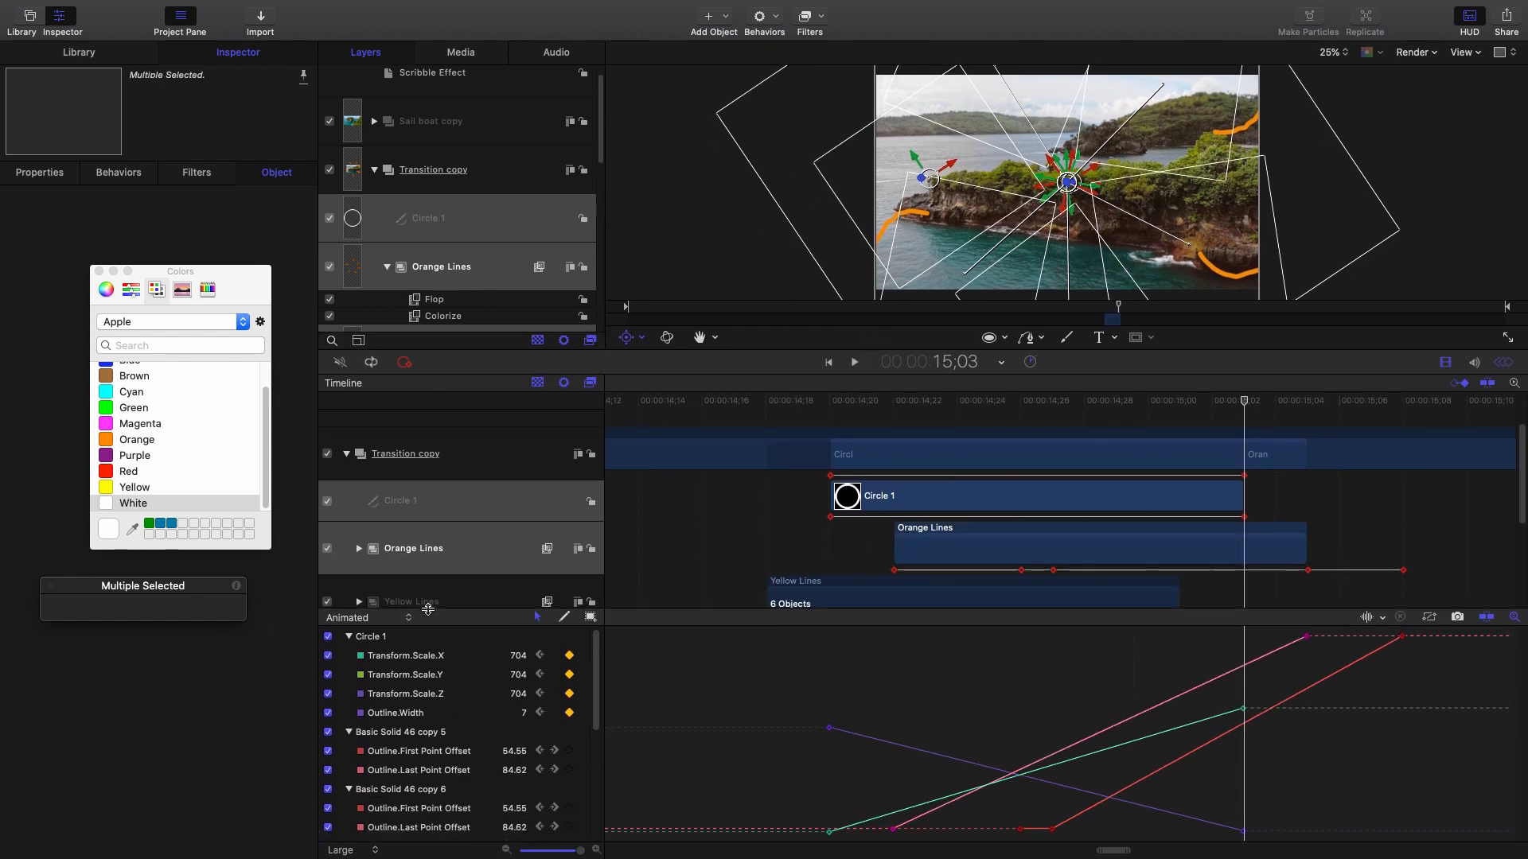
{"action": "left_click_drag", "start_coordinate": [231, 292], "coordinate": [179, 339]}
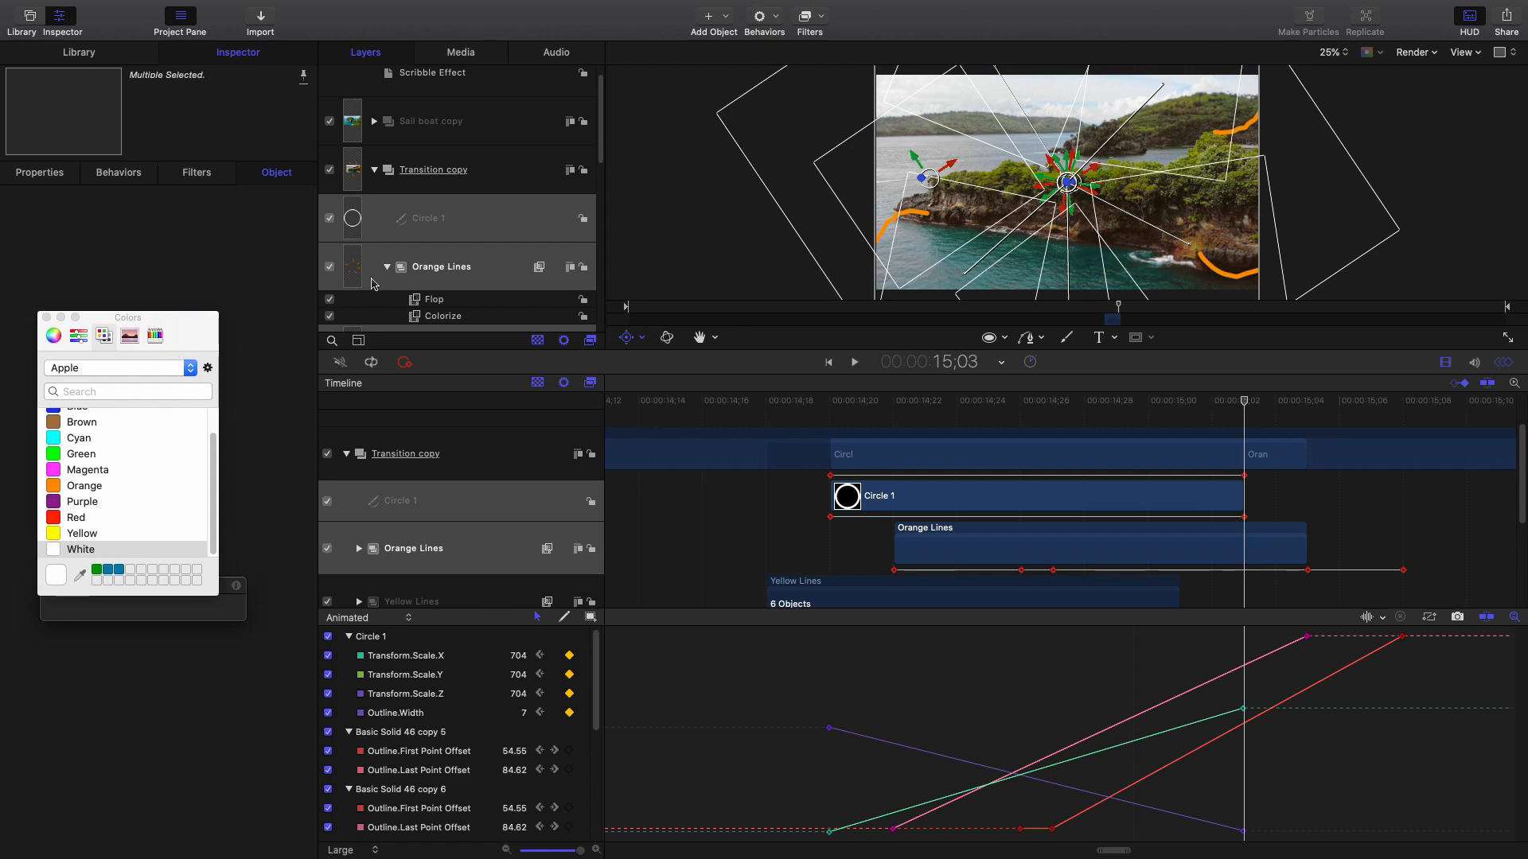
{"action": "left_click", "coordinate": [466, 222]}
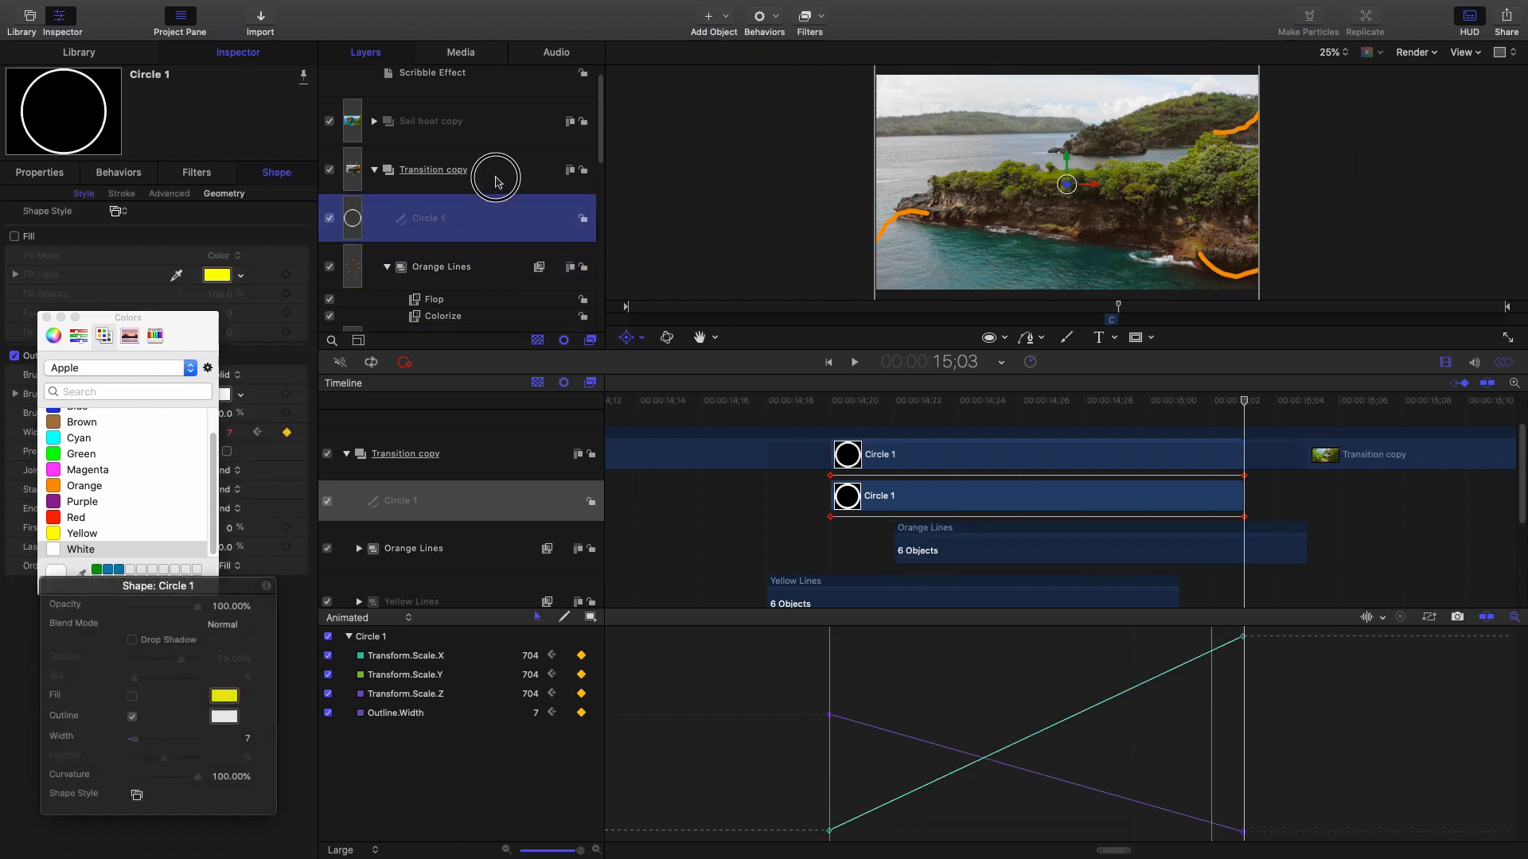
{"action": "left_click", "coordinate": [495, 170]}
{"action": "left_click", "coordinate": [481, 220]}
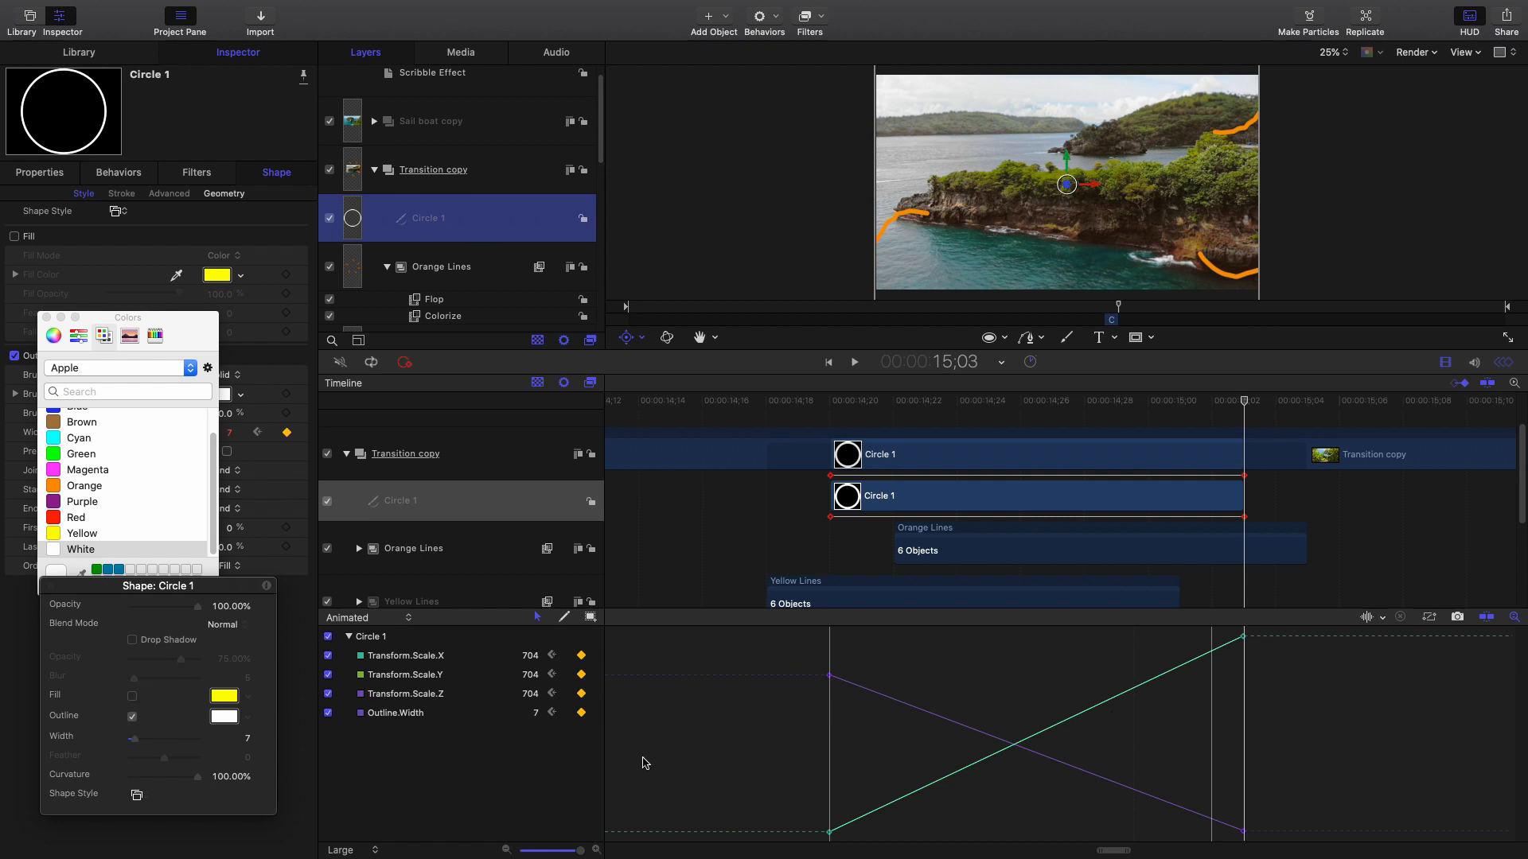
{"action": "left_click", "coordinate": [398, 716]}
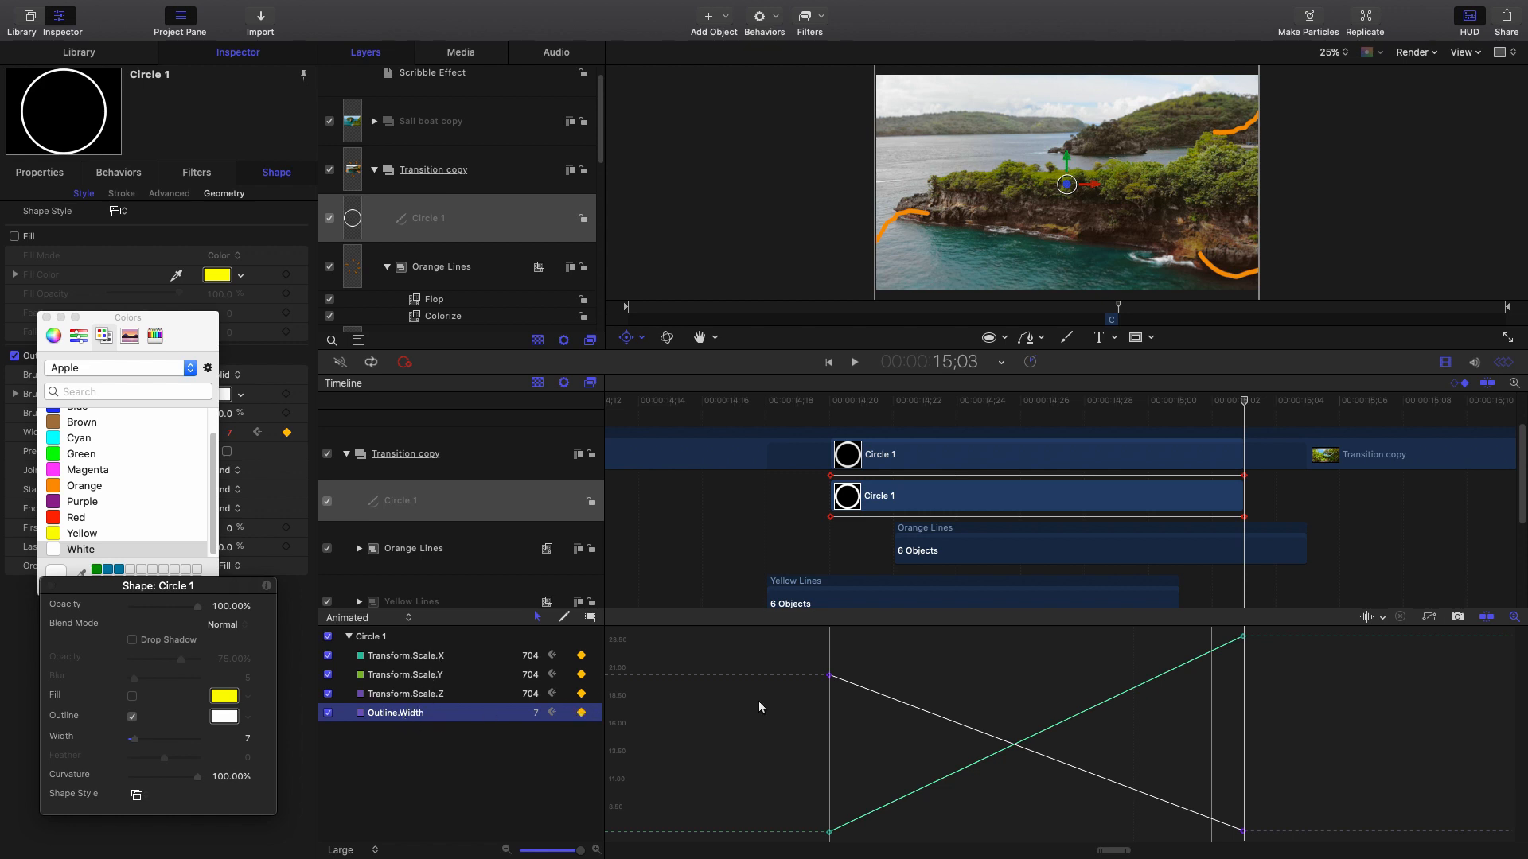
Set the first Outline.Width keyframe's interpolation to Logarithmic, then try Bezier.
{"action": "left_click", "coordinate": [828, 677]}
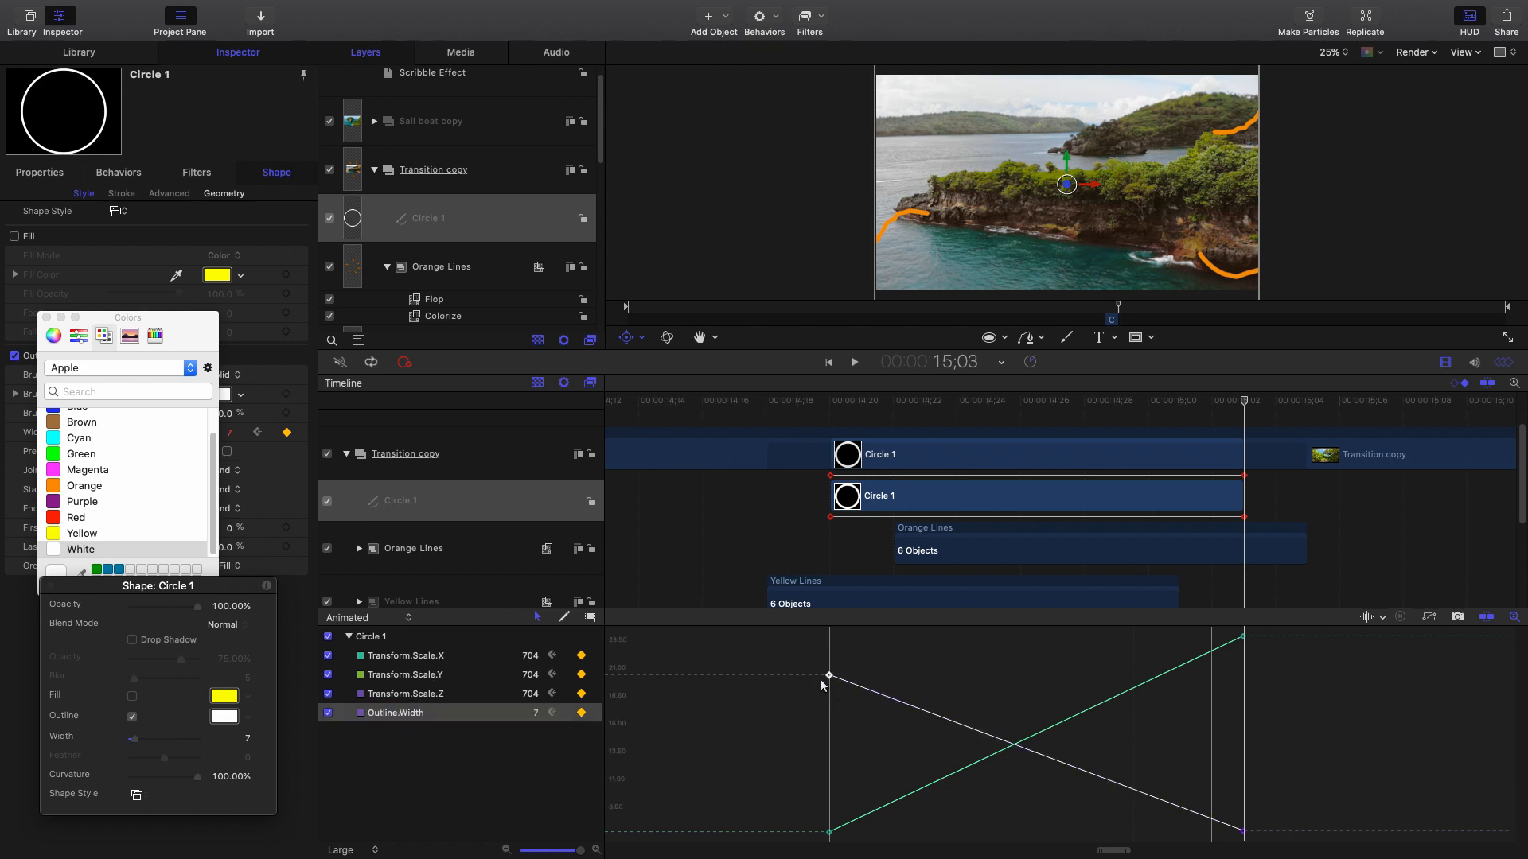
{"action": "right_click", "coordinate": [830, 677]}
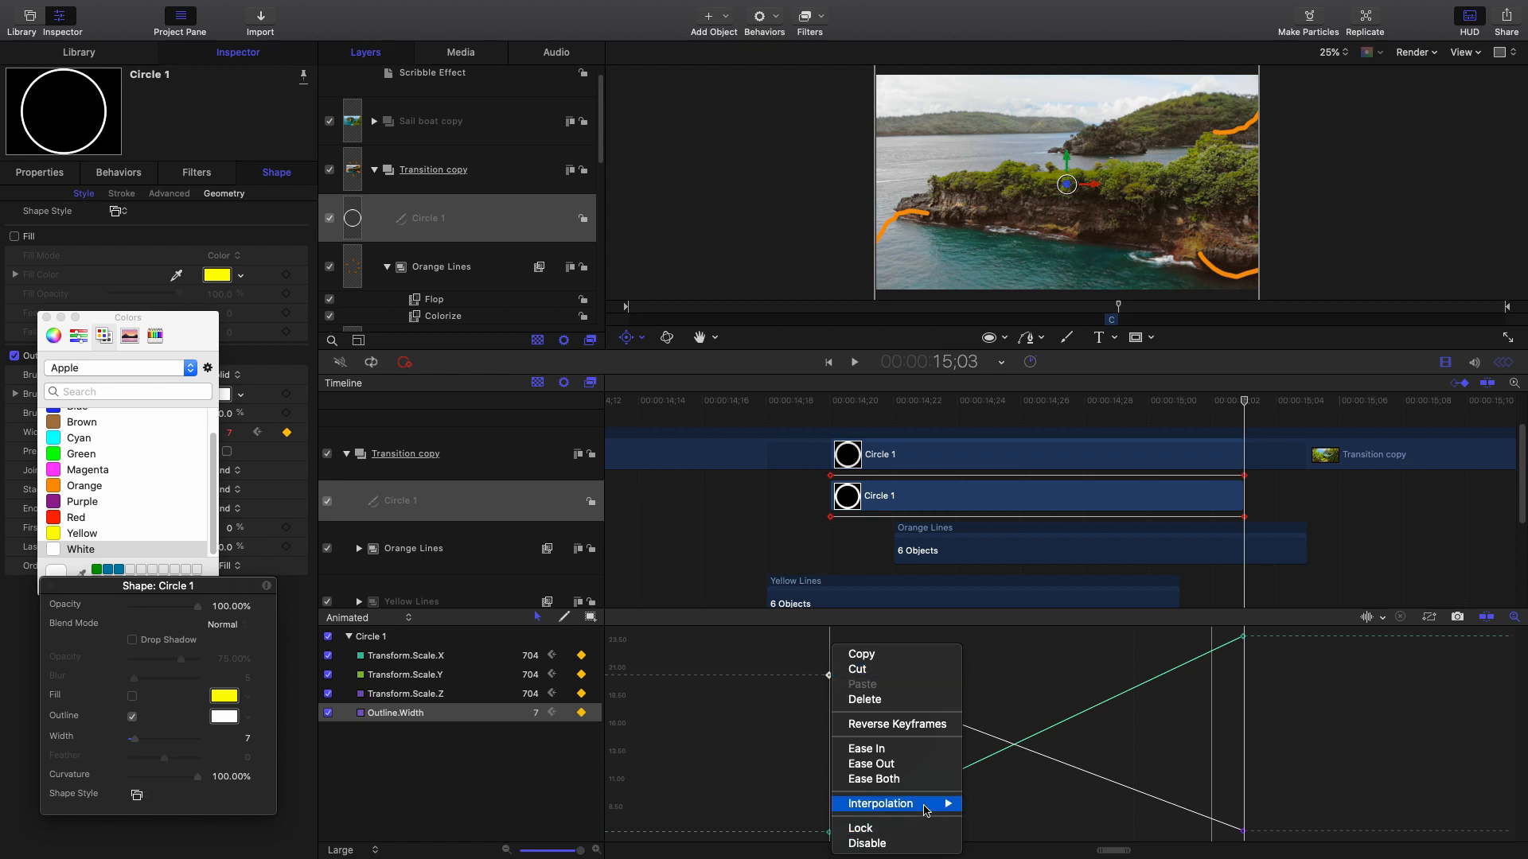
{"action": "mouse_move", "coordinate": [926, 811]}
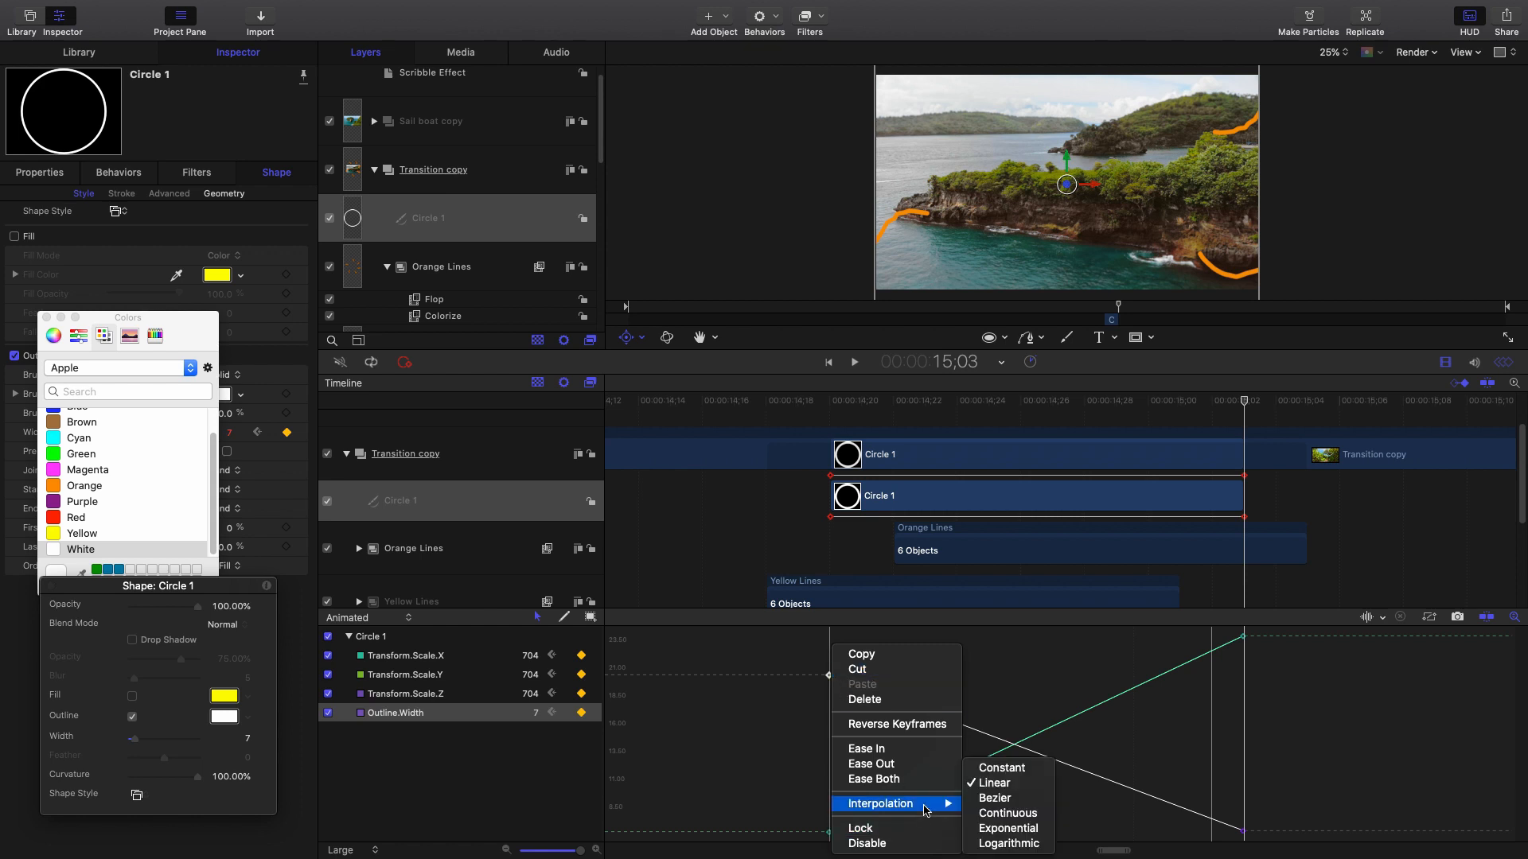
{"action": "left_click", "coordinate": [1011, 844]}
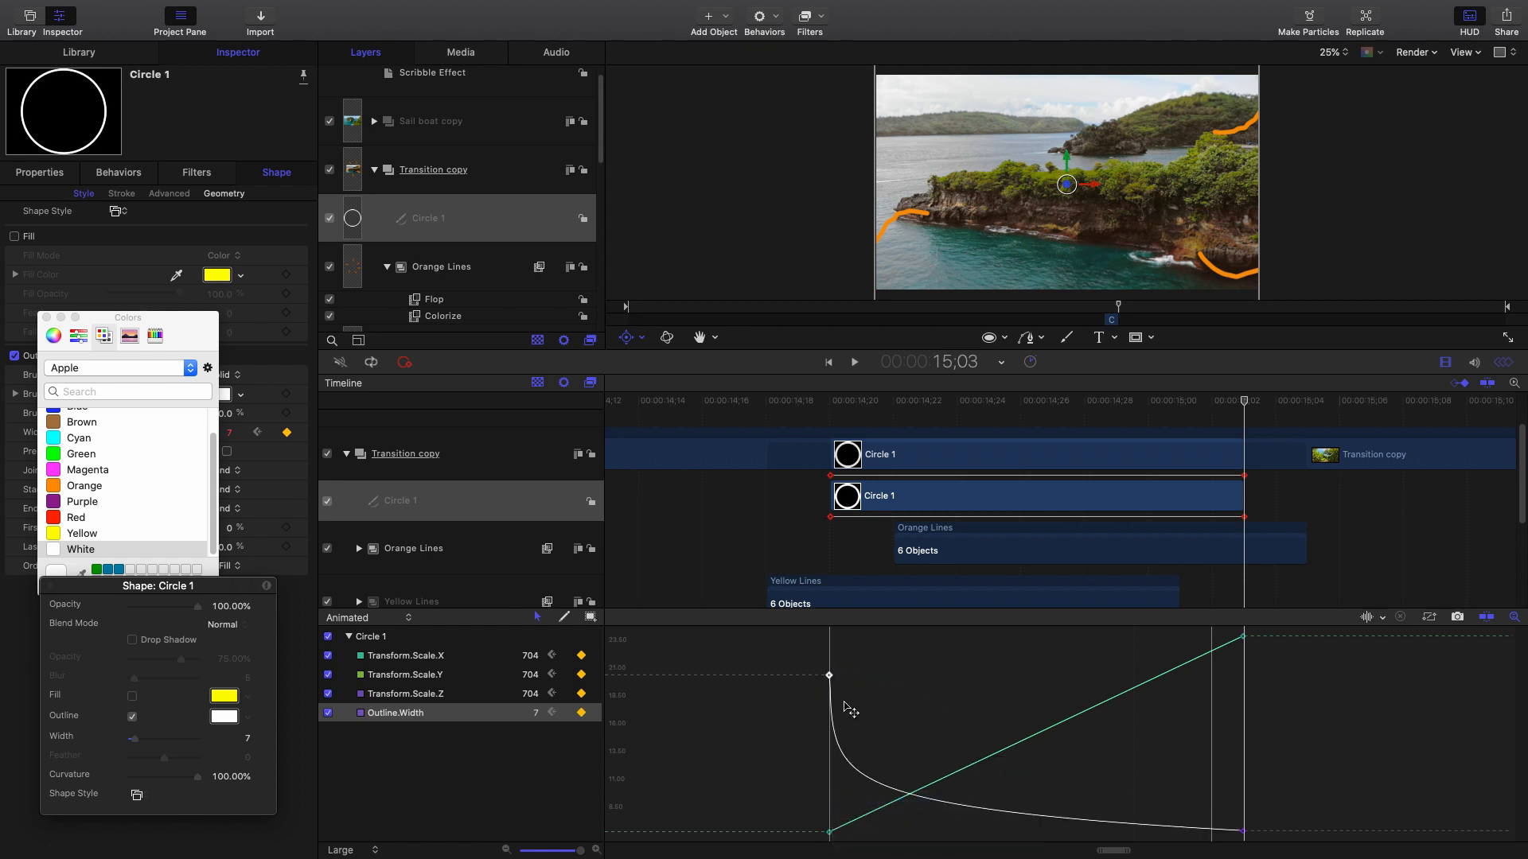
{"action": "right_click", "coordinate": [828, 677]}
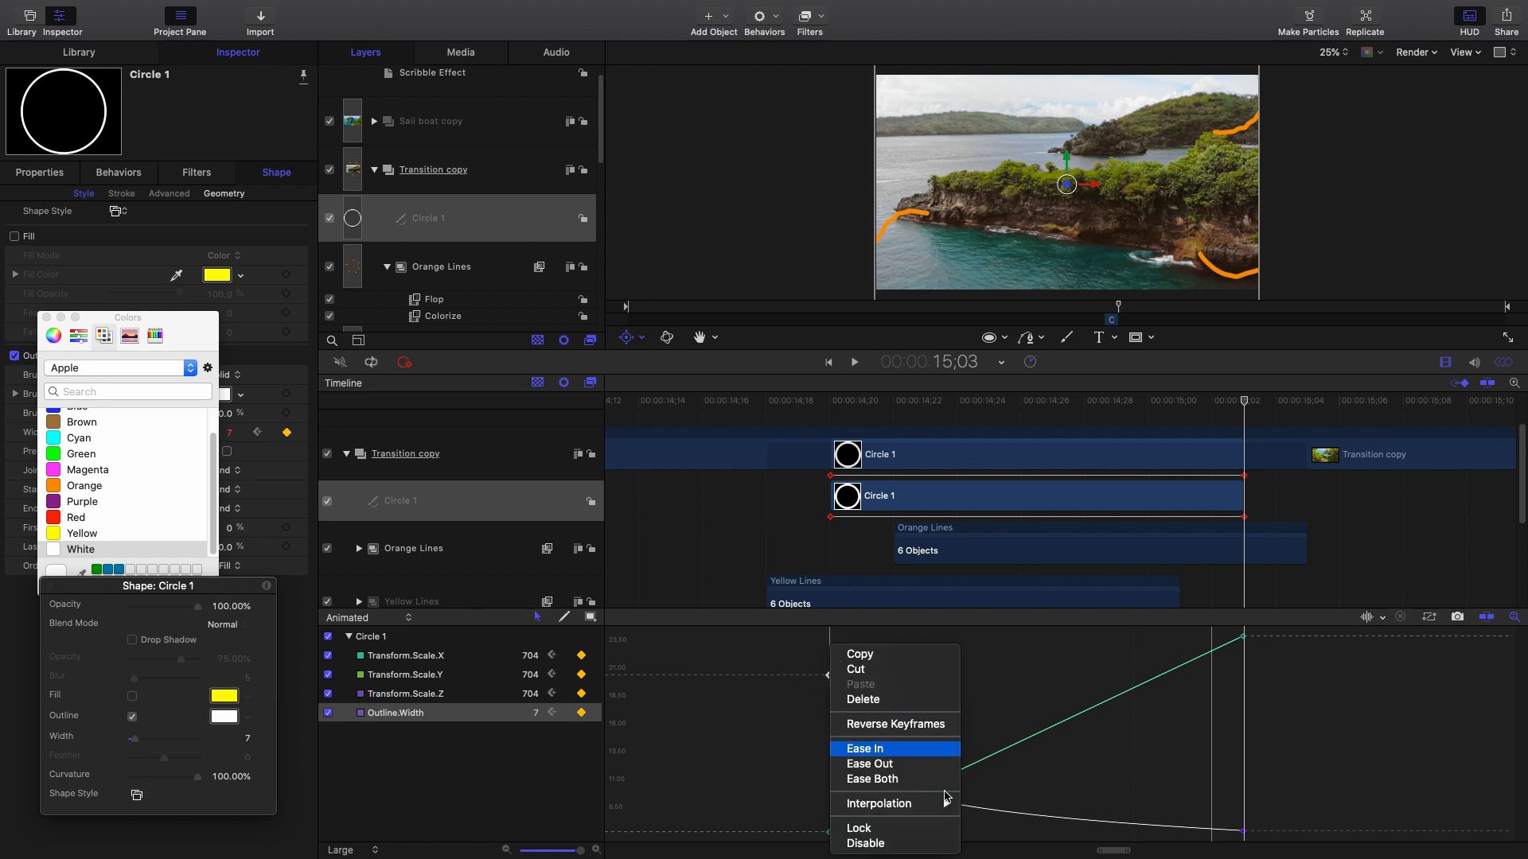
{"action": "mouse_move", "coordinate": [939, 804]}
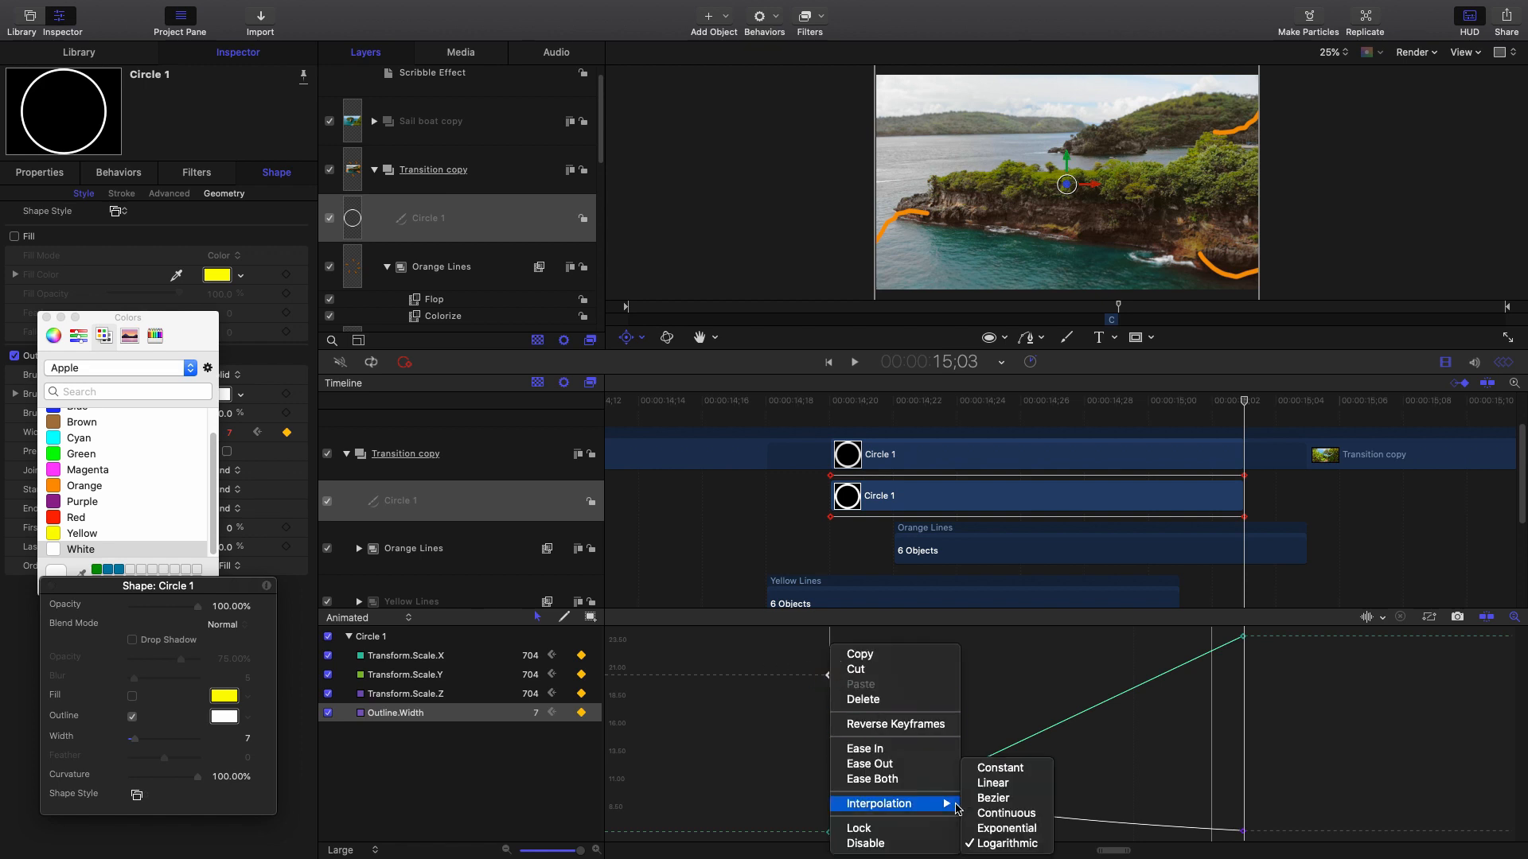
{"action": "left_click", "coordinate": [998, 799]}
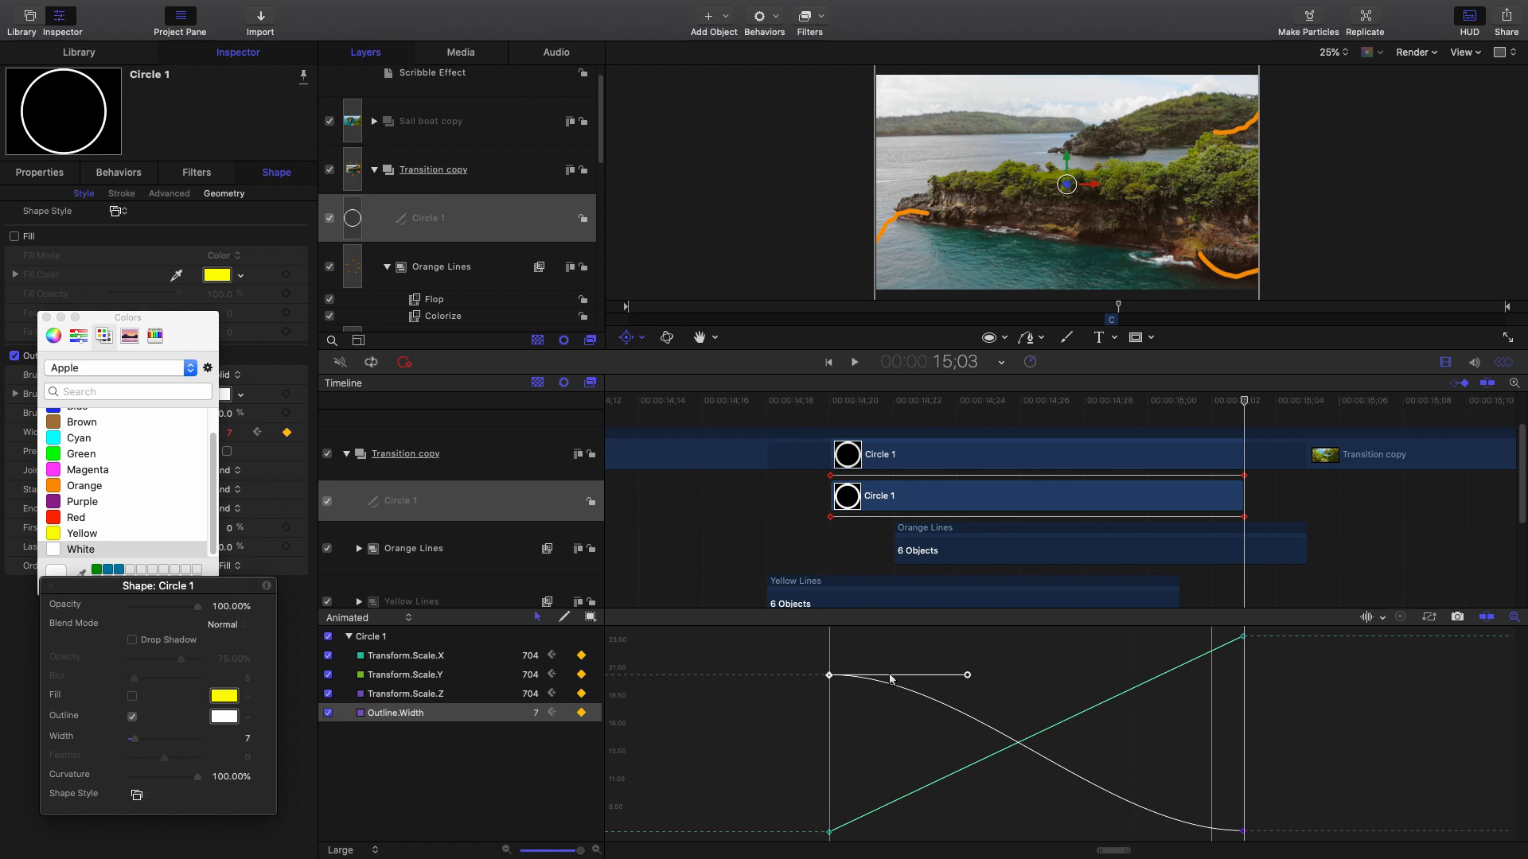
Switch the starting width keyframe back to Logarithmic and return to the transition start.
{"action": "right_click", "coordinate": [793, 658]}
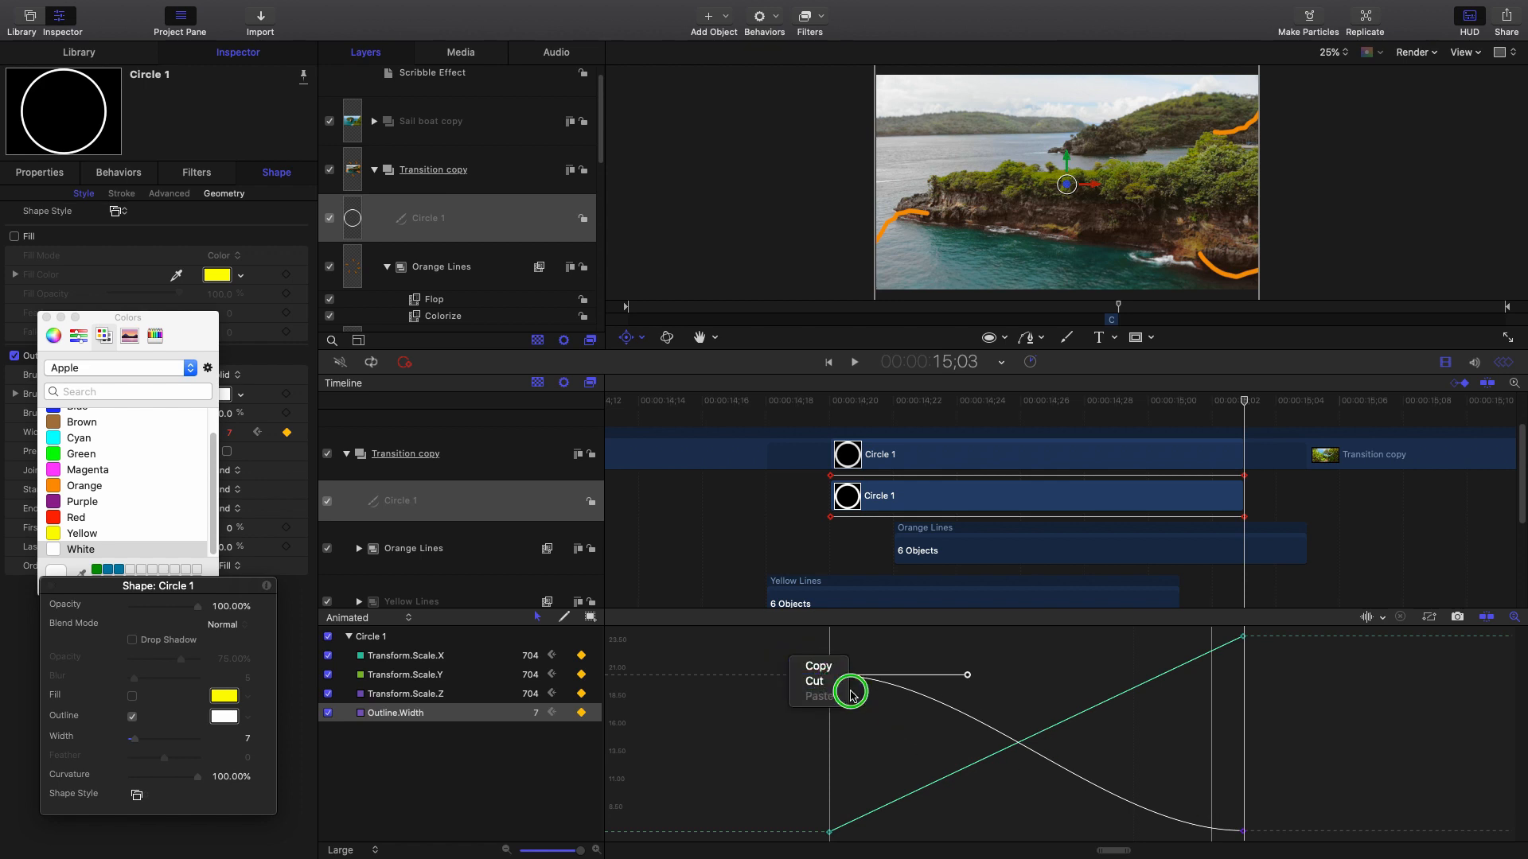
{"action": "left_click", "coordinate": [858, 697]}
{"action": "left_click", "coordinate": [830, 674]}
{"action": "right_click", "coordinate": [833, 689]}
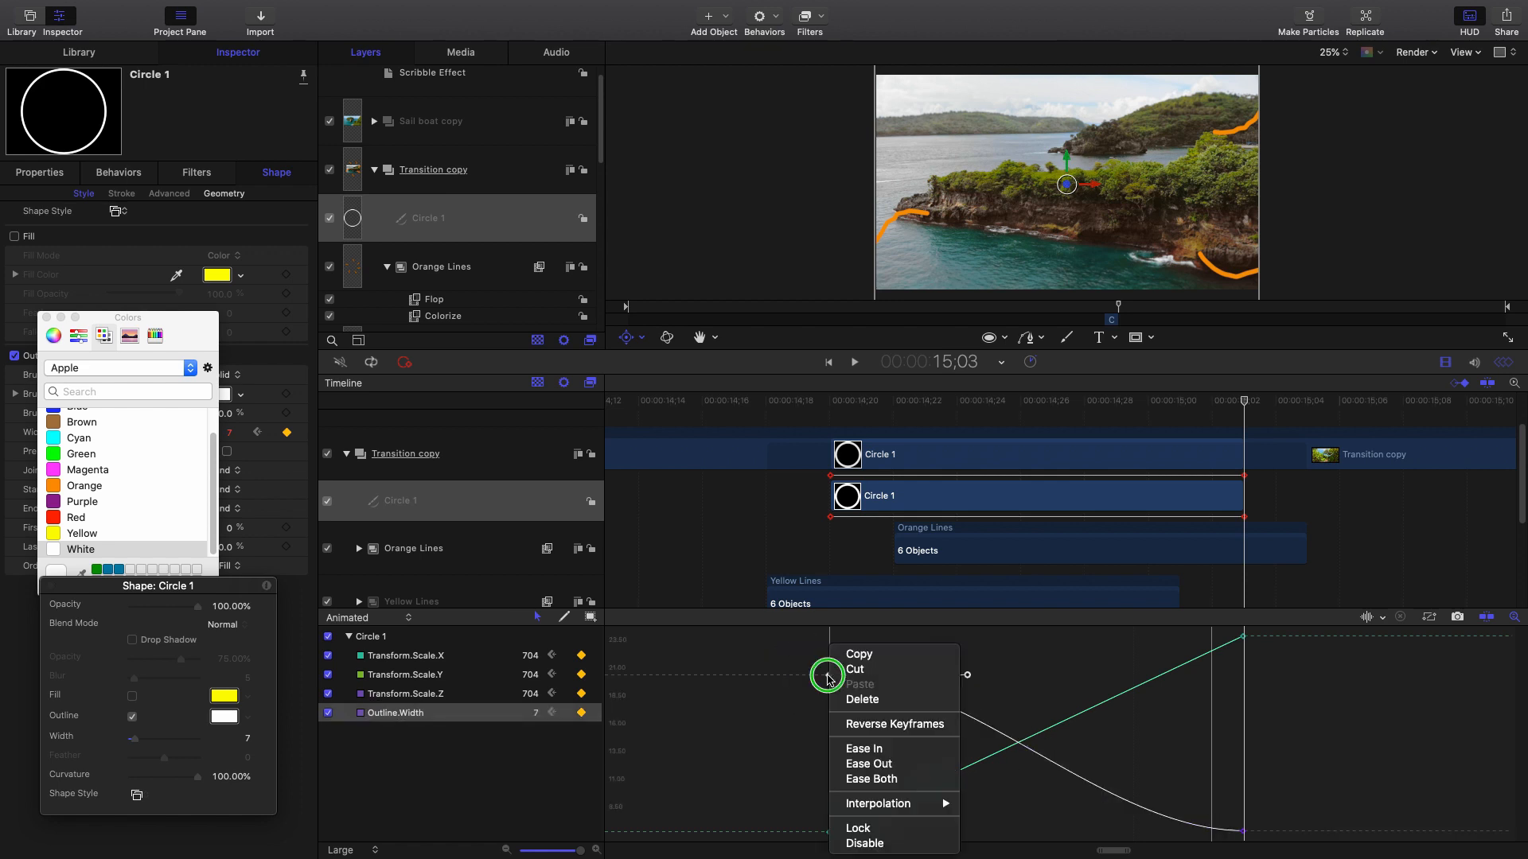
{"action": "mouse_move", "coordinate": [915, 804]}
{"action": "left_click", "coordinate": [1013, 845]}
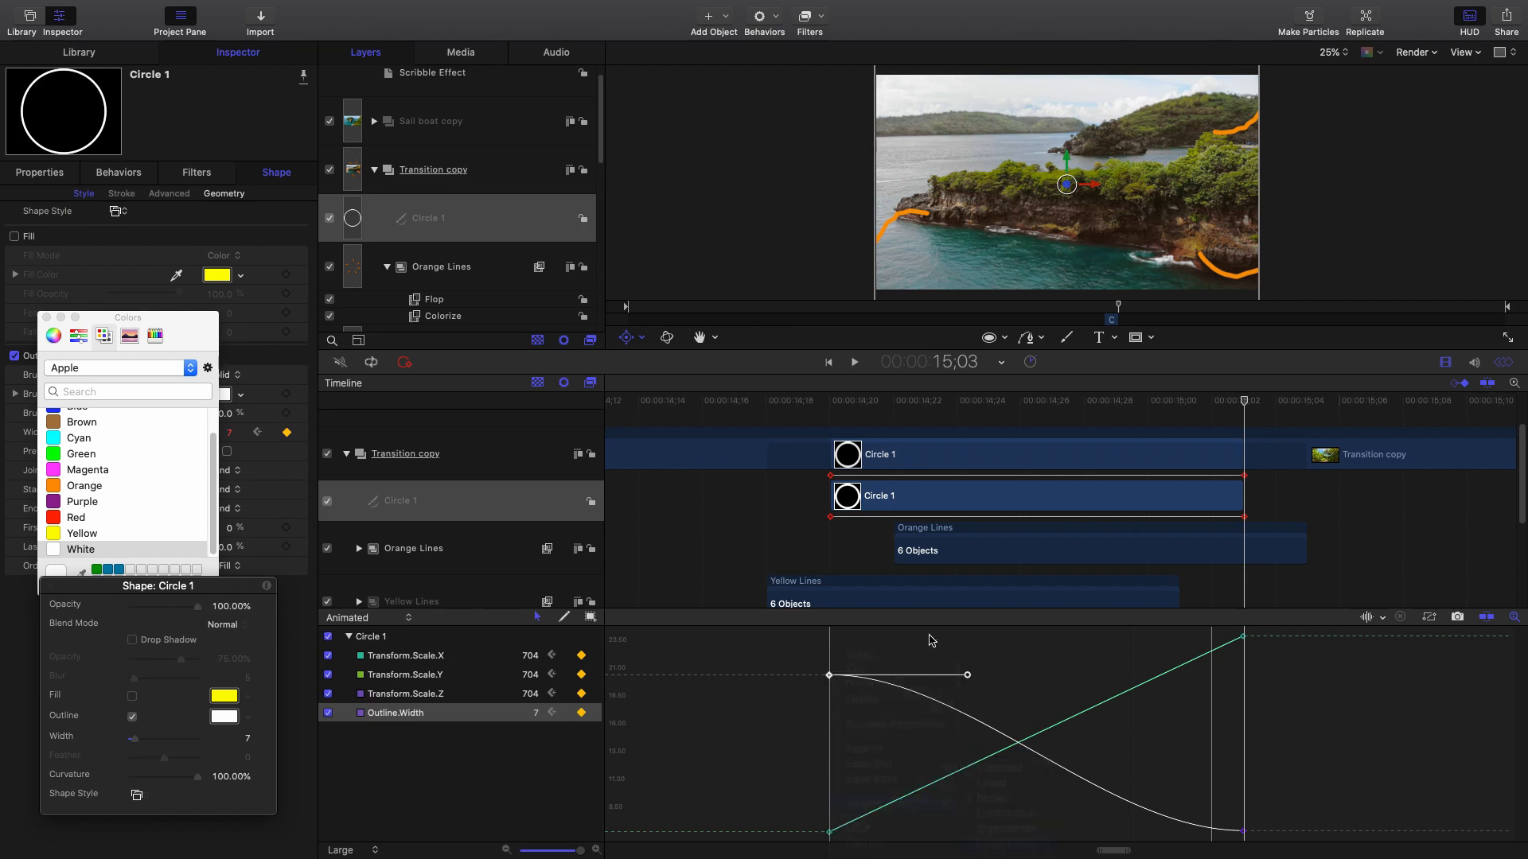
{"action": "left_click_drag", "start_coordinate": [804, 395], "coordinate": [837, 462]}
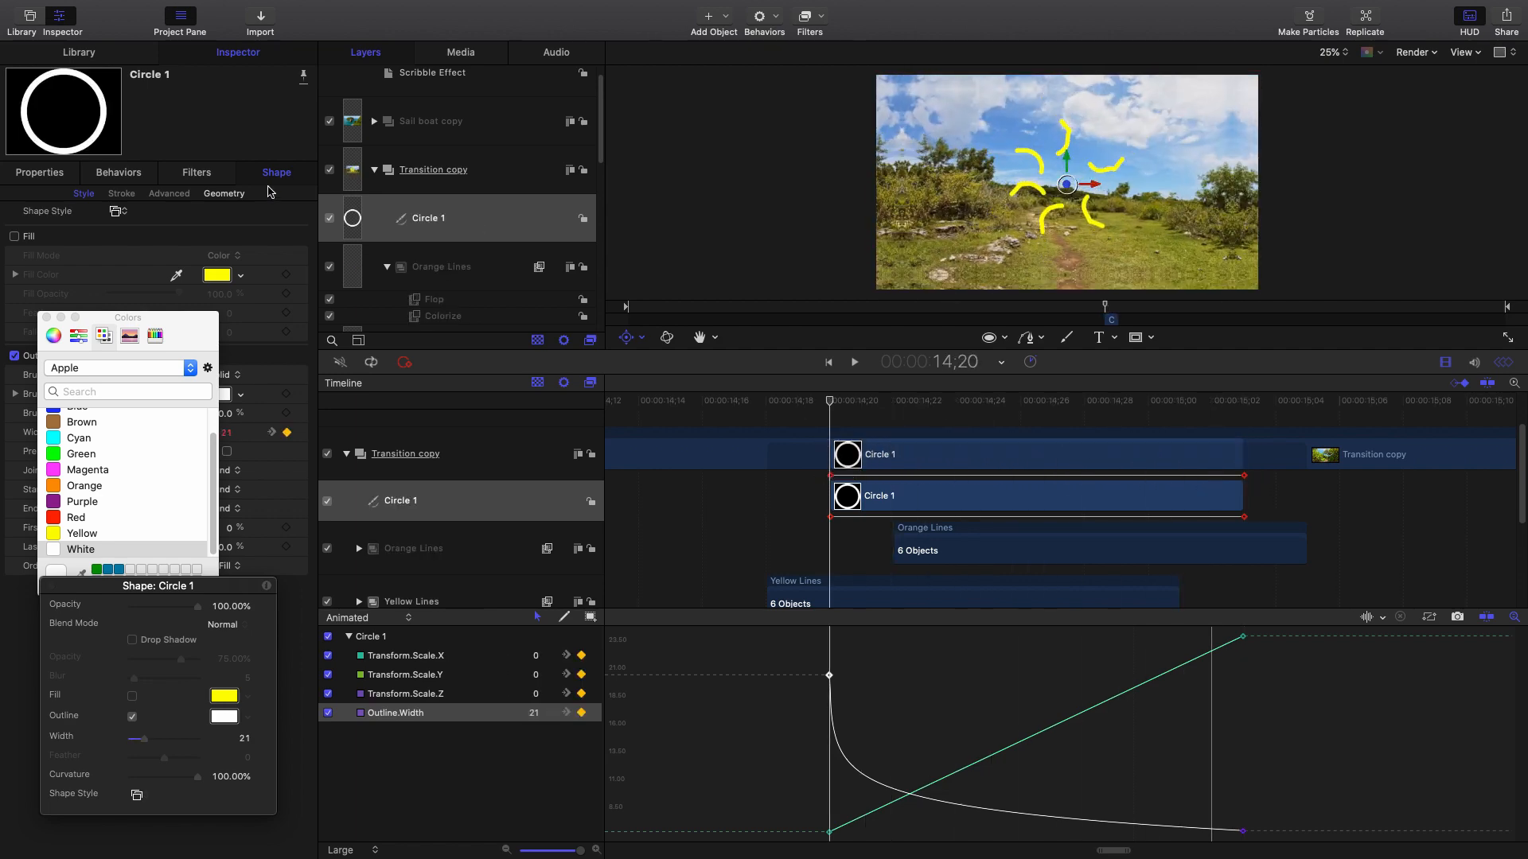
Select Circle 1 and set its outline width to 24 in the Shape inspector.
{"action": "left_click", "coordinate": [521, 218]}
{"action": "left_click", "coordinate": [35, 170]}
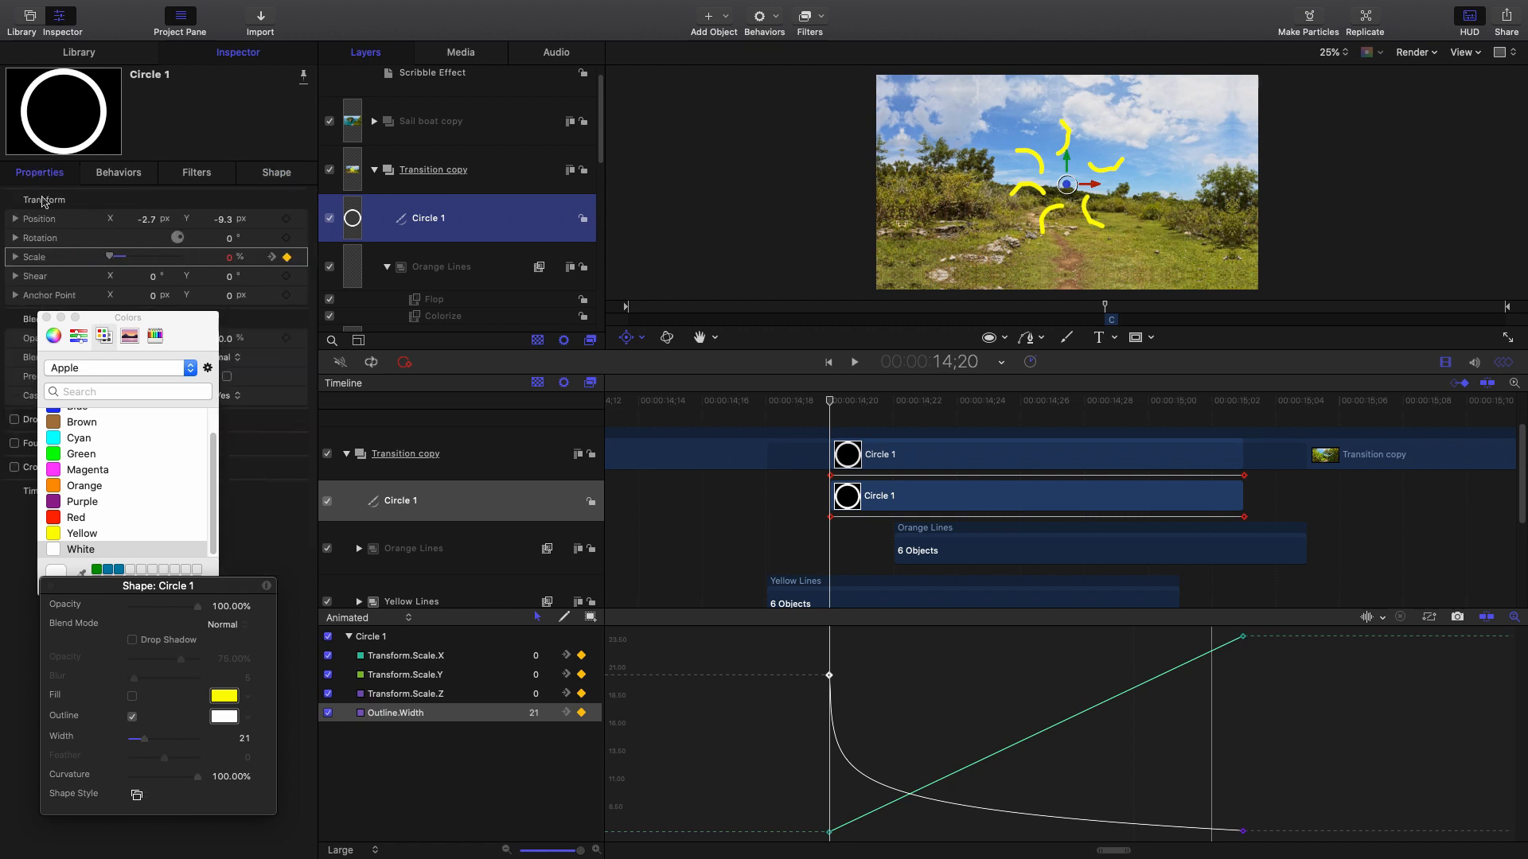
{"action": "left_click_drag", "start_coordinate": [194, 349], "coordinate": [267, 595]}
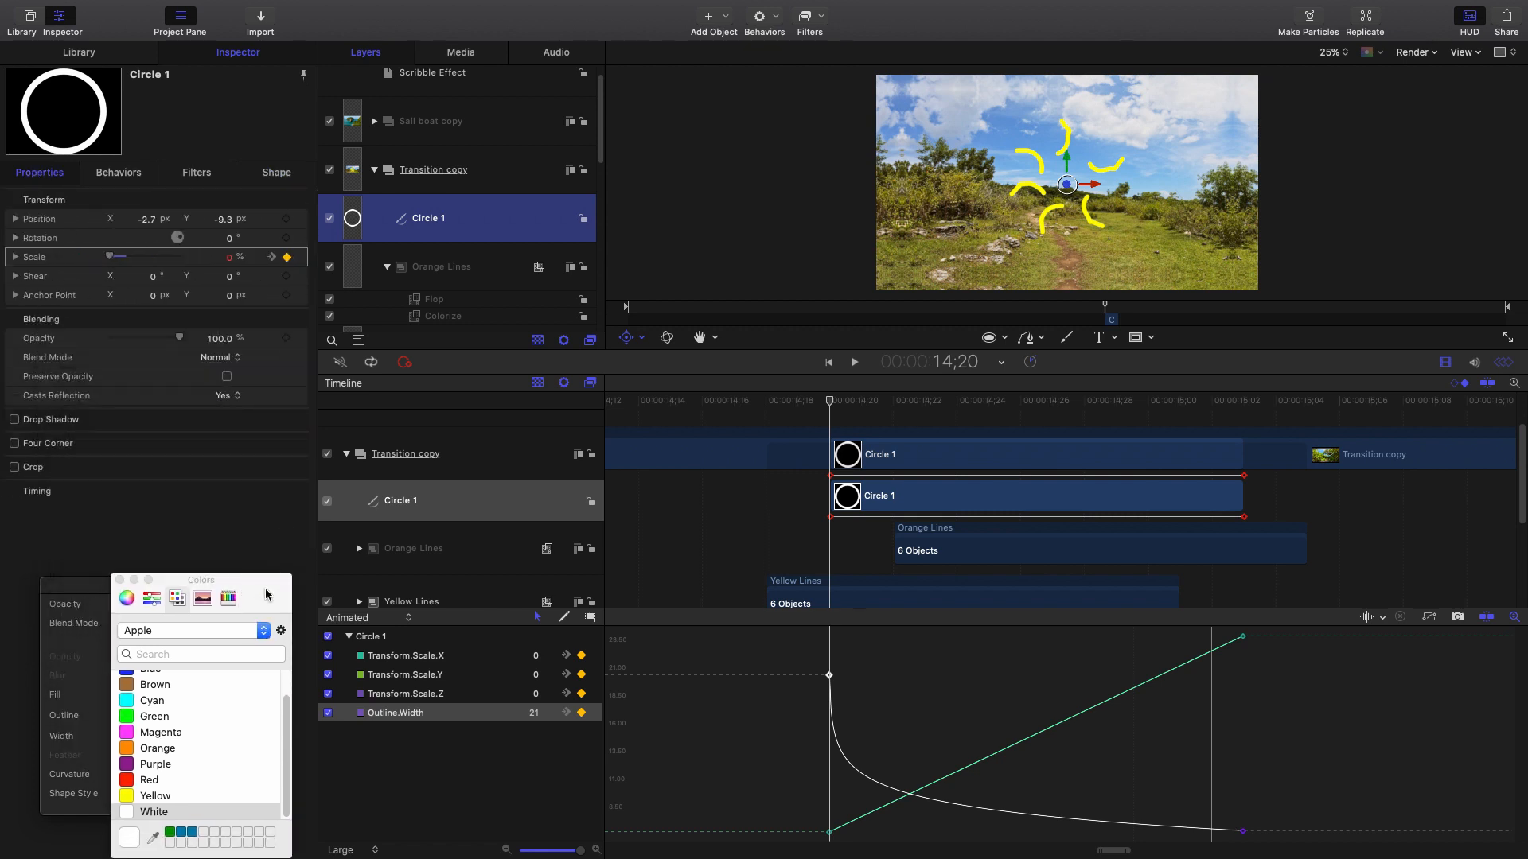
{"action": "left_click", "coordinate": [275, 177]}
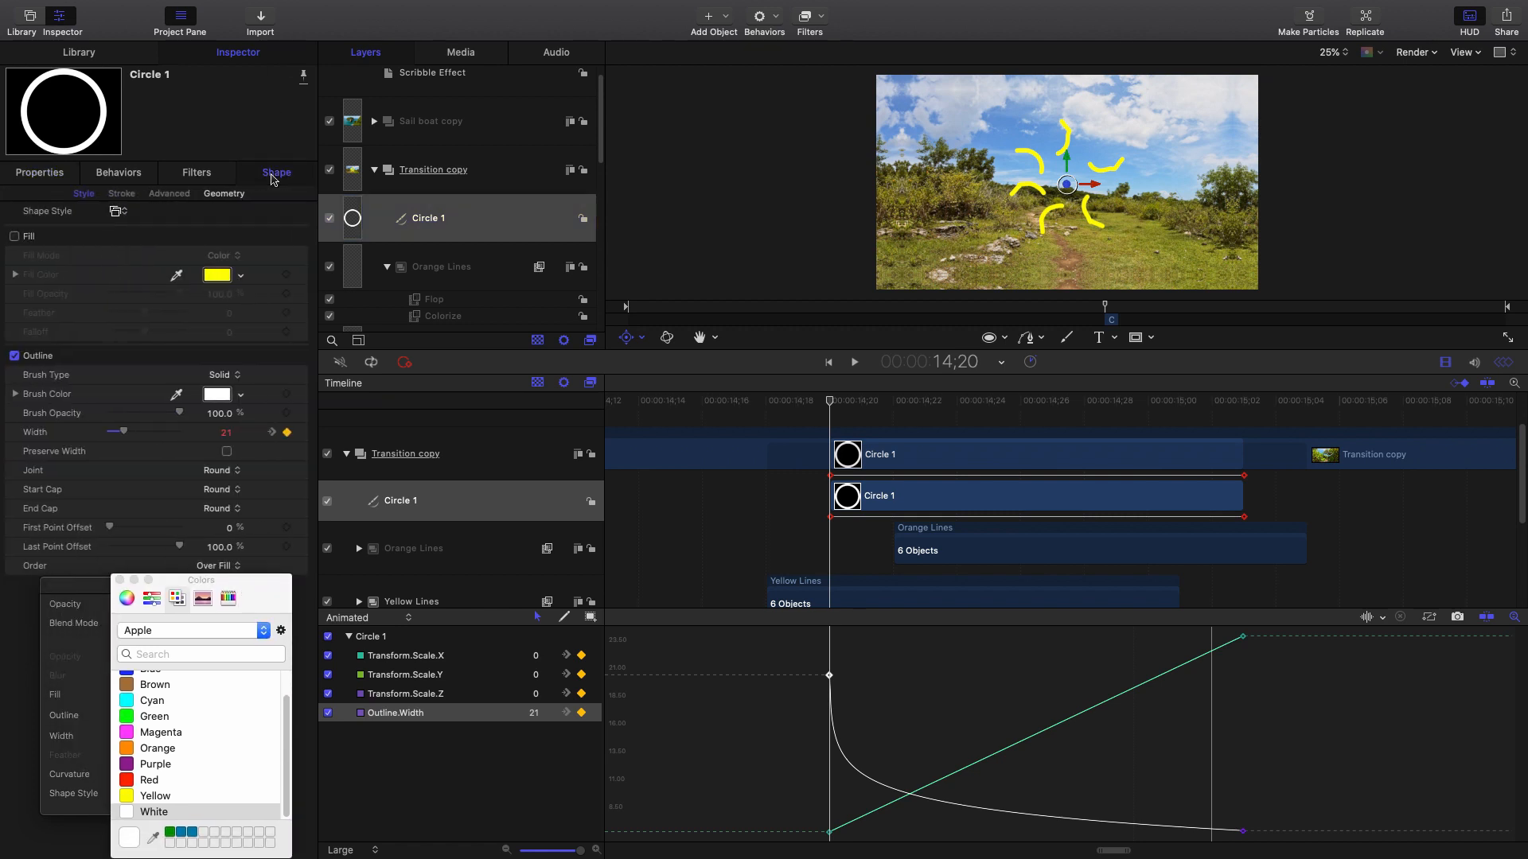
{"action": "left_click", "coordinate": [223, 434]}
{"action": "key", "text": "Return"}
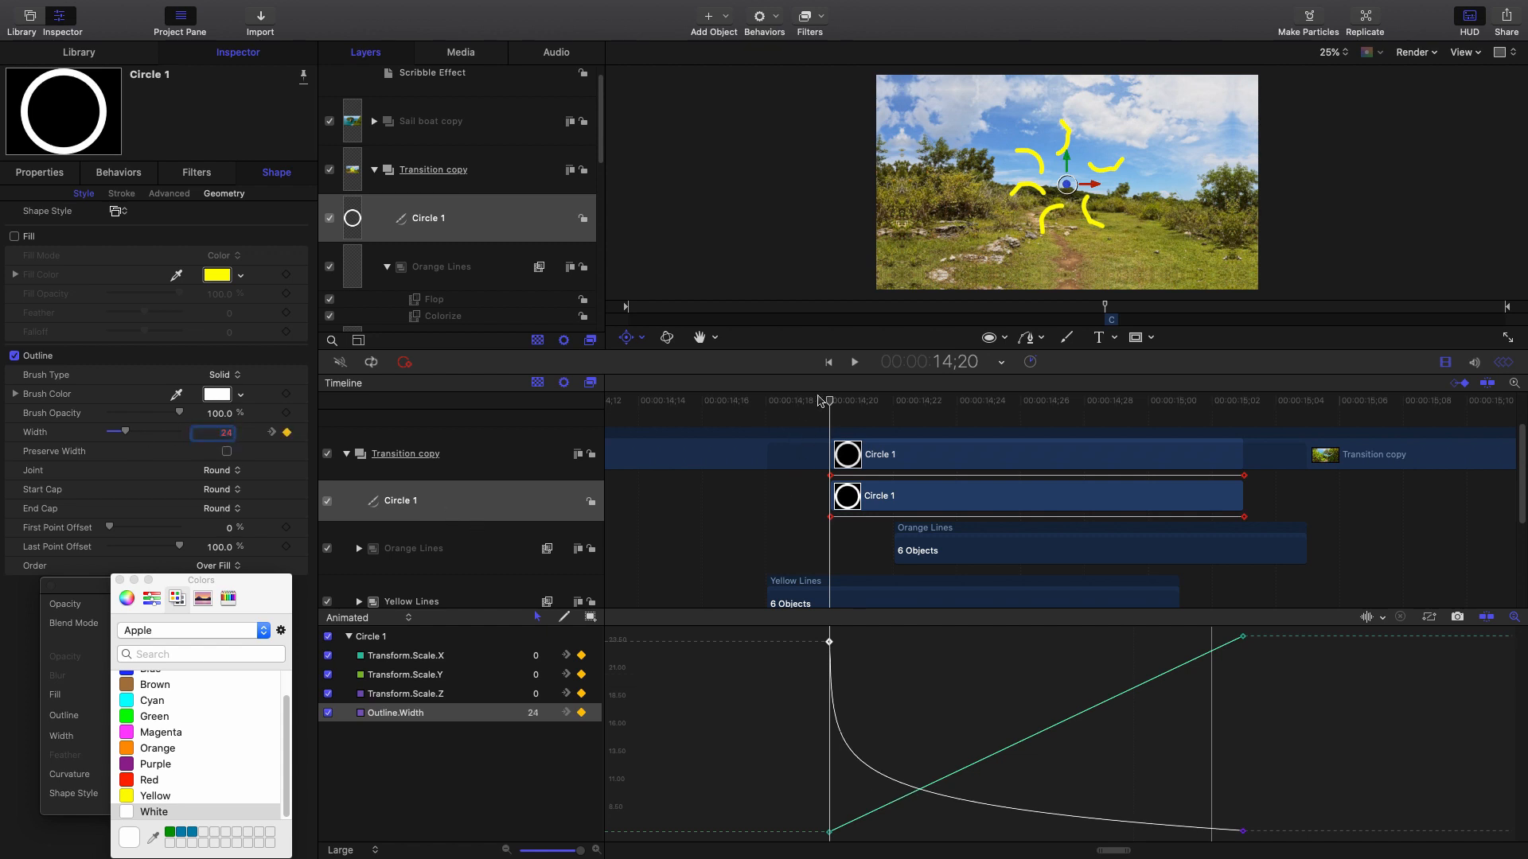
{"action": "mouse_move", "coordinate": [820, 400]}
{"action": "left_mouse_down"}
{"action": "mouse_move", "coordinate": [864, 400]}
{"action": "mouse_move", "coordinate": [838, 408]}
{"action": "left_mouse_up"}
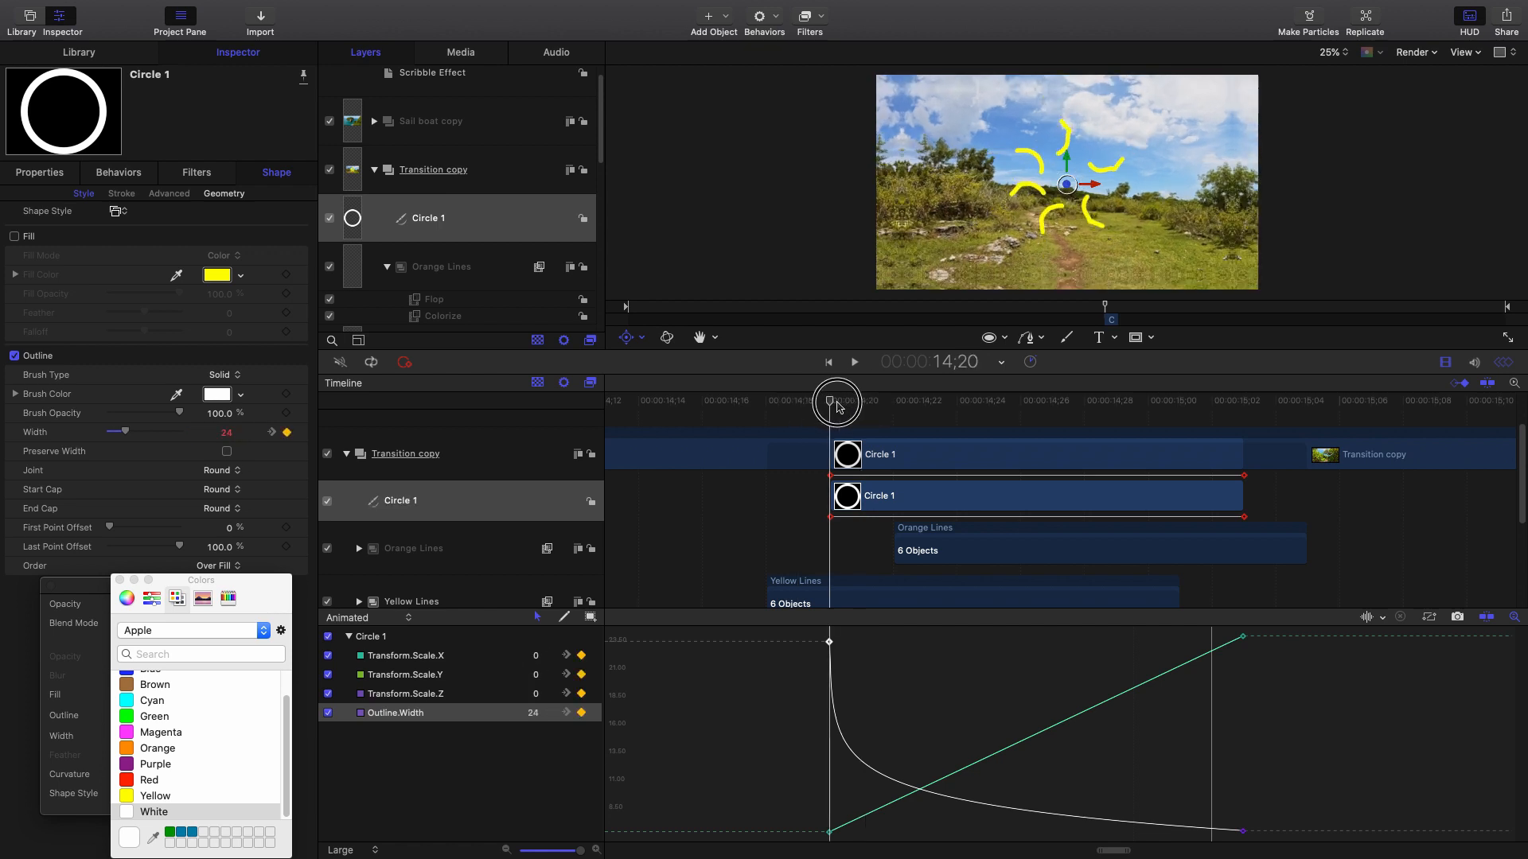
Set the starting outline width keyframe to 45 and preview the thicker ring.
{"action": "left_click_drag", "start_coordinate": [226, 435], "coordinate": [227, 434]}
{"action": "left_click", "coordinate": [227, 434]}
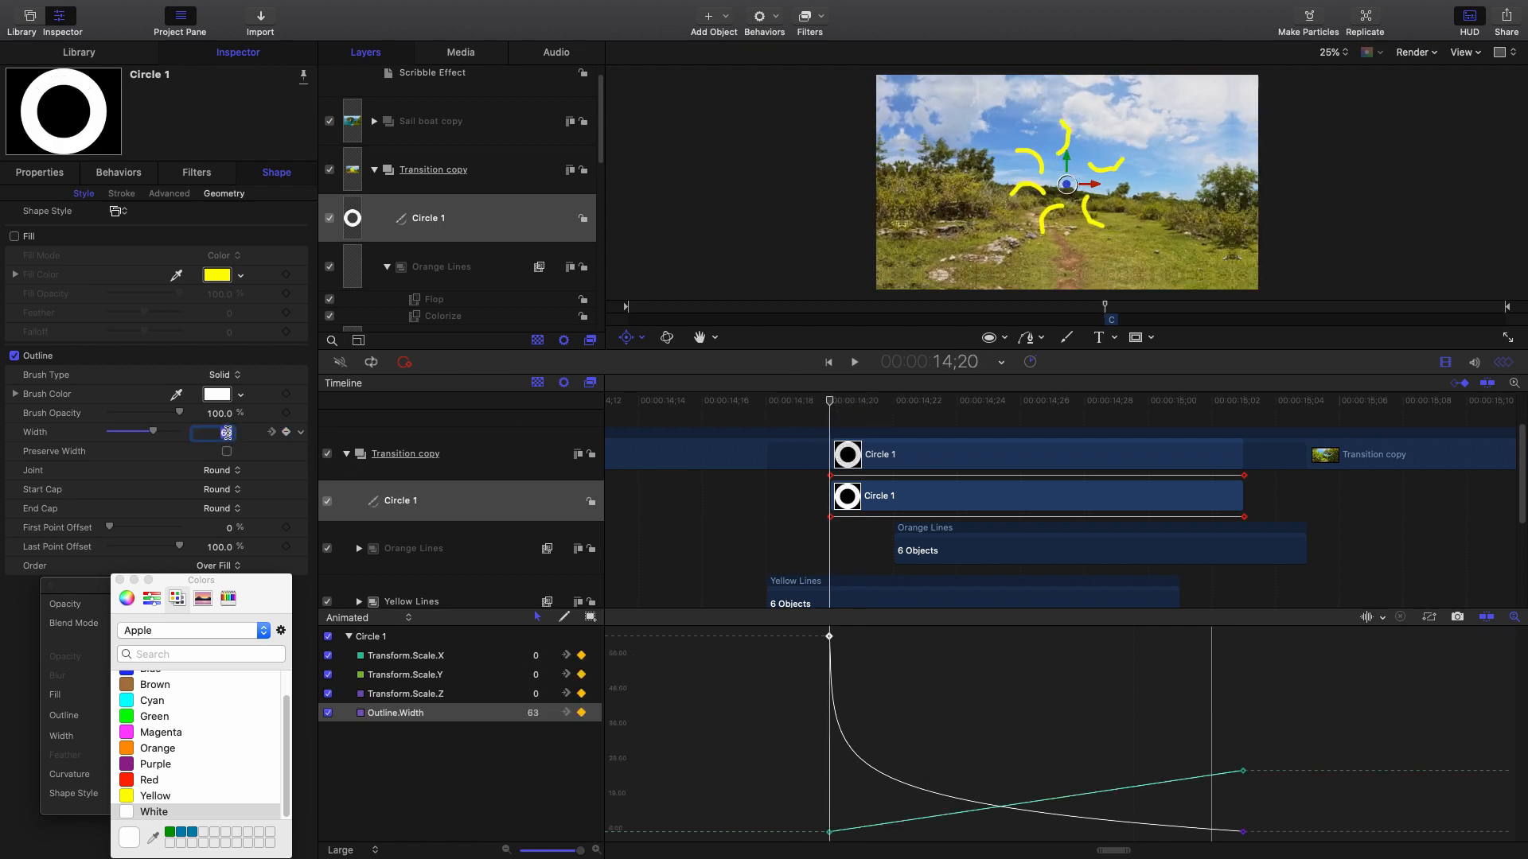
{"action": "type", "text": "45"}
{"action": "key", "text": "Return"}
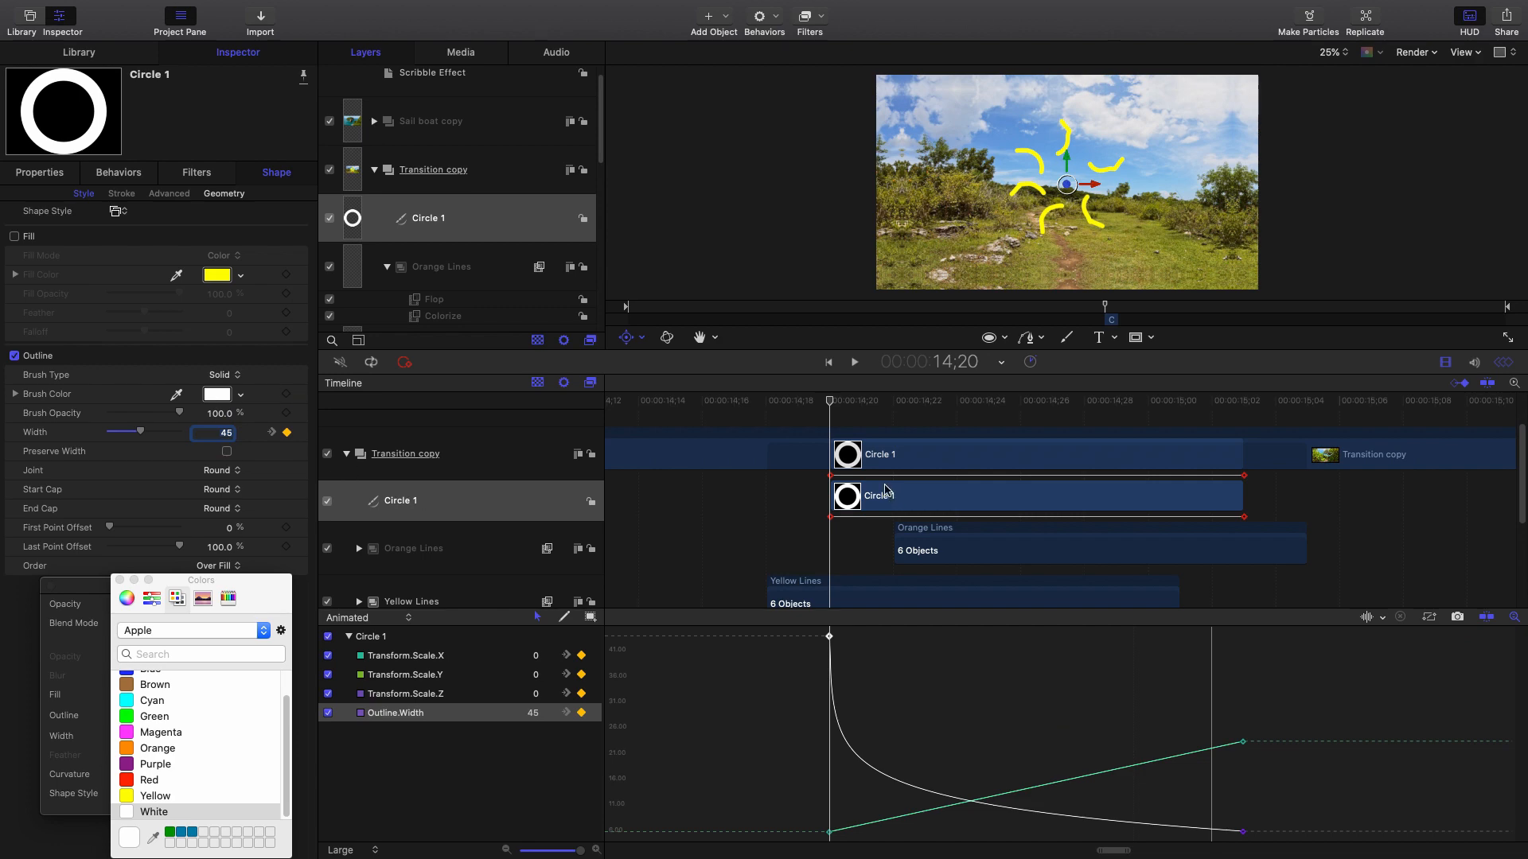
{"action": "left_click_drag", "start_coordinate": [819, 407], "coordinate": [1117, 438]}
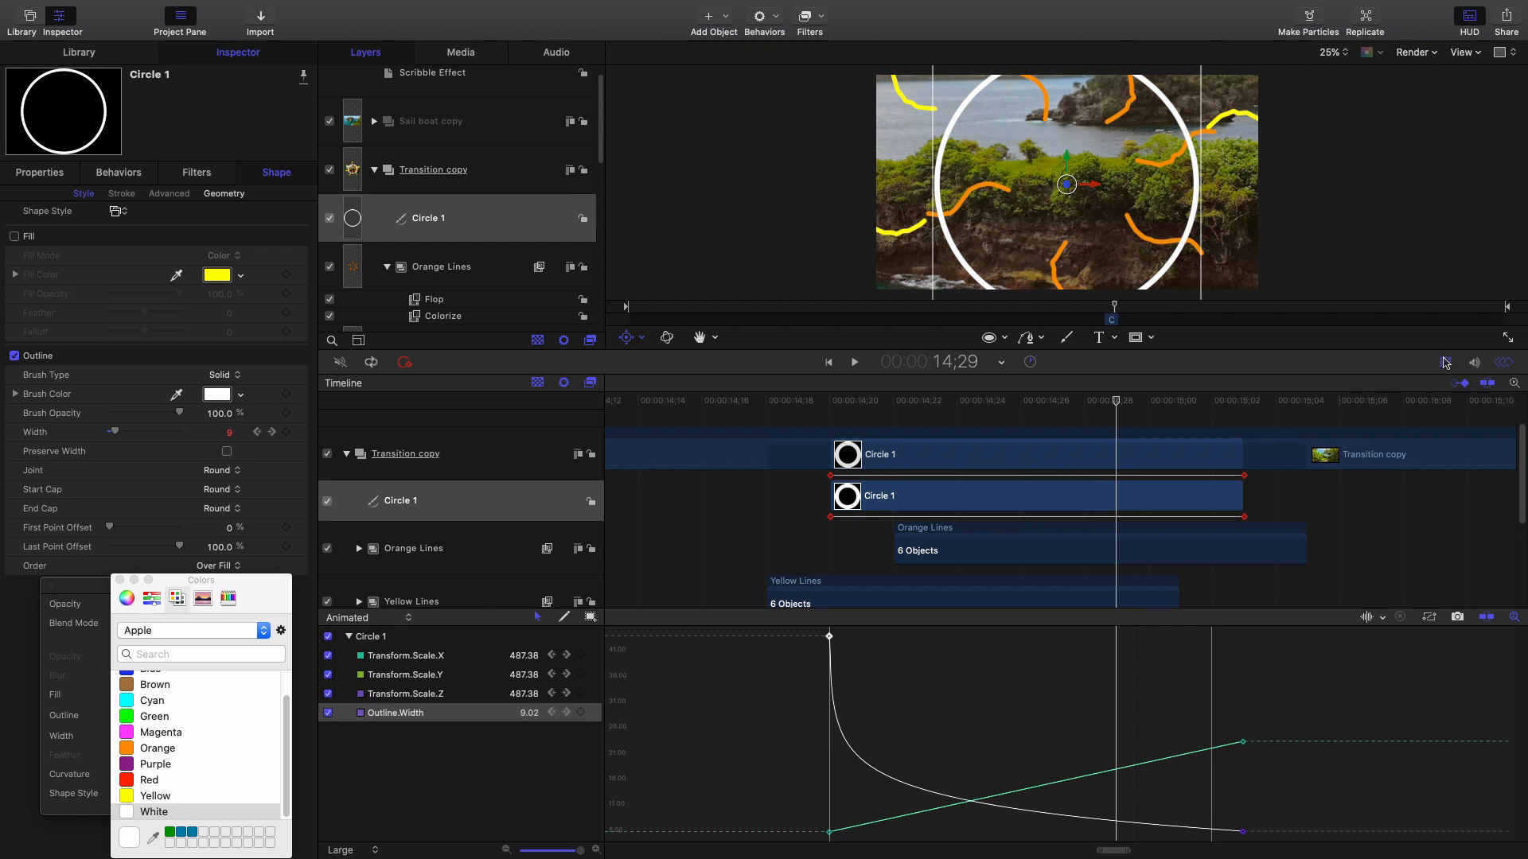
Hide the keyframe editor and the timeline so the canvas fills the window.
{"action": "left_click", "coordinate": [1510, 364]}
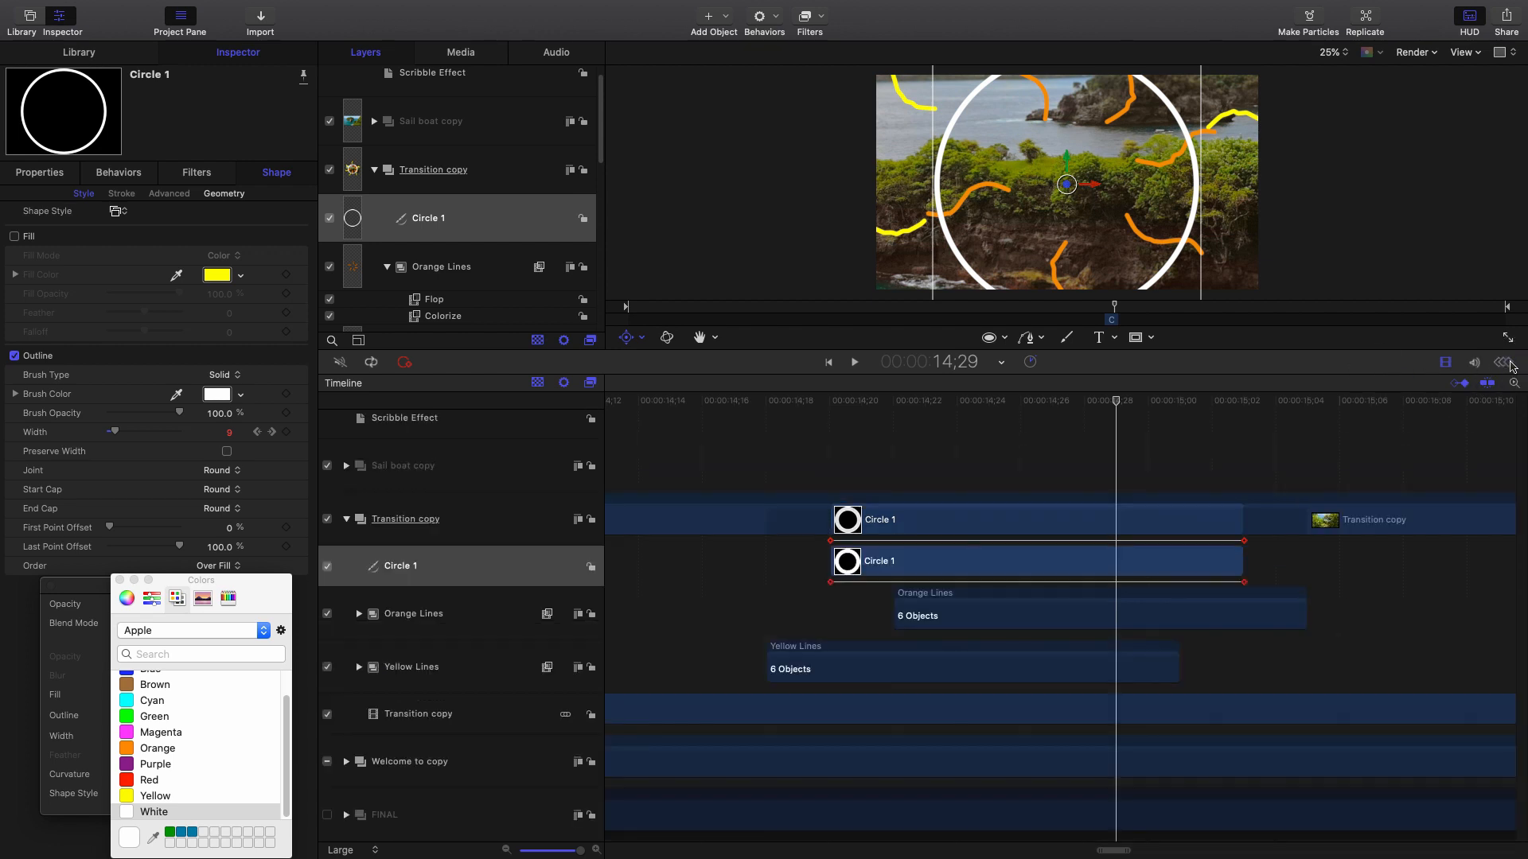
{"action": "left_click", "coordinate": [1445, 363]}
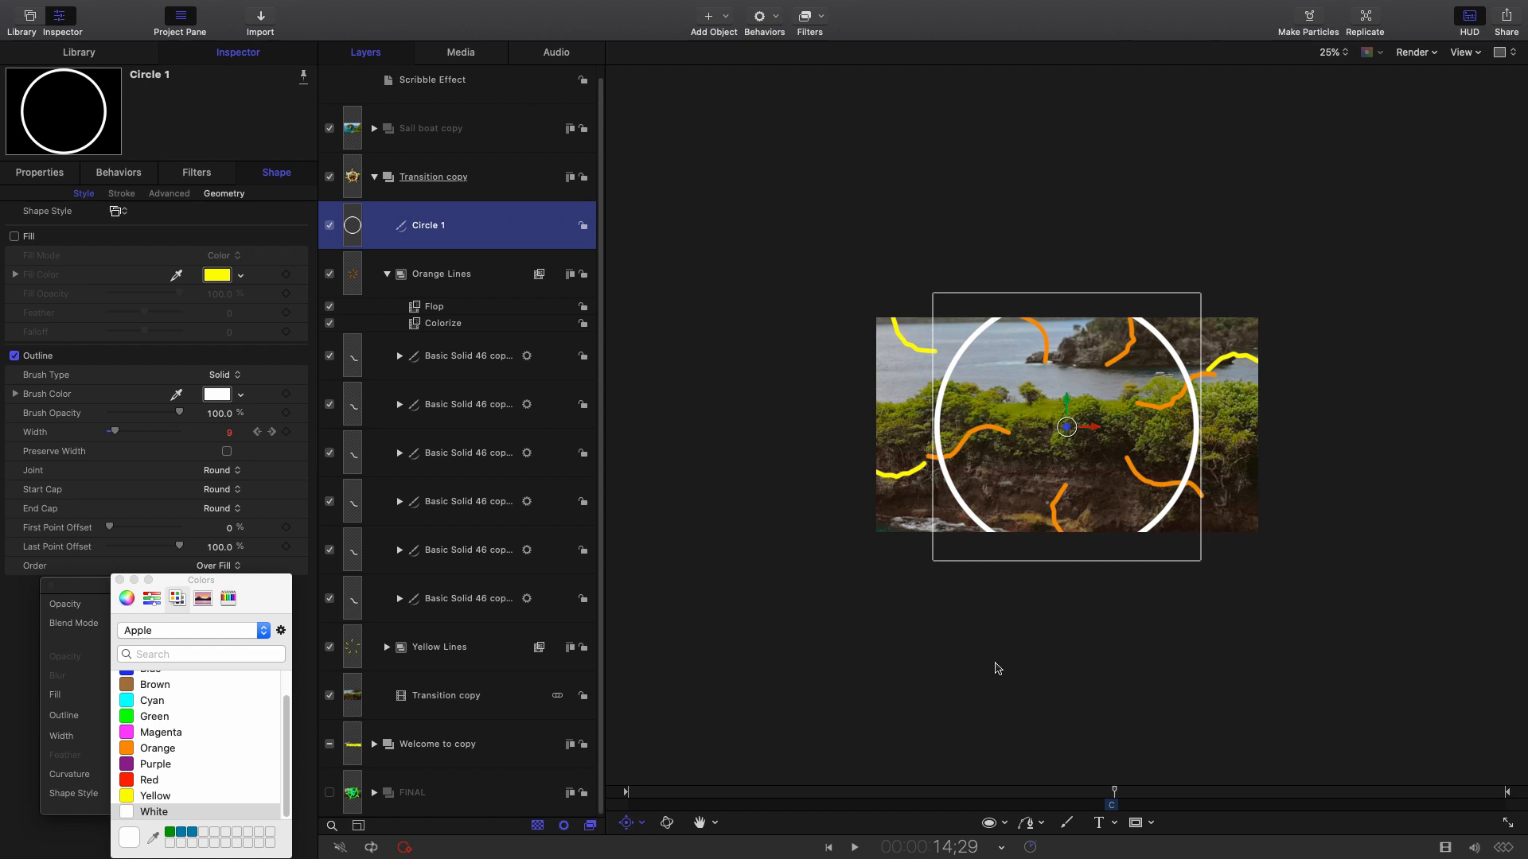
{"action": "left_click", "coordinate": [1330, 53]}
Fit the canvas to the window, return to frame 14;22, and close the shape HUD and Colors window.
{"action": "left_click", "coordinate": [1341, 18]}
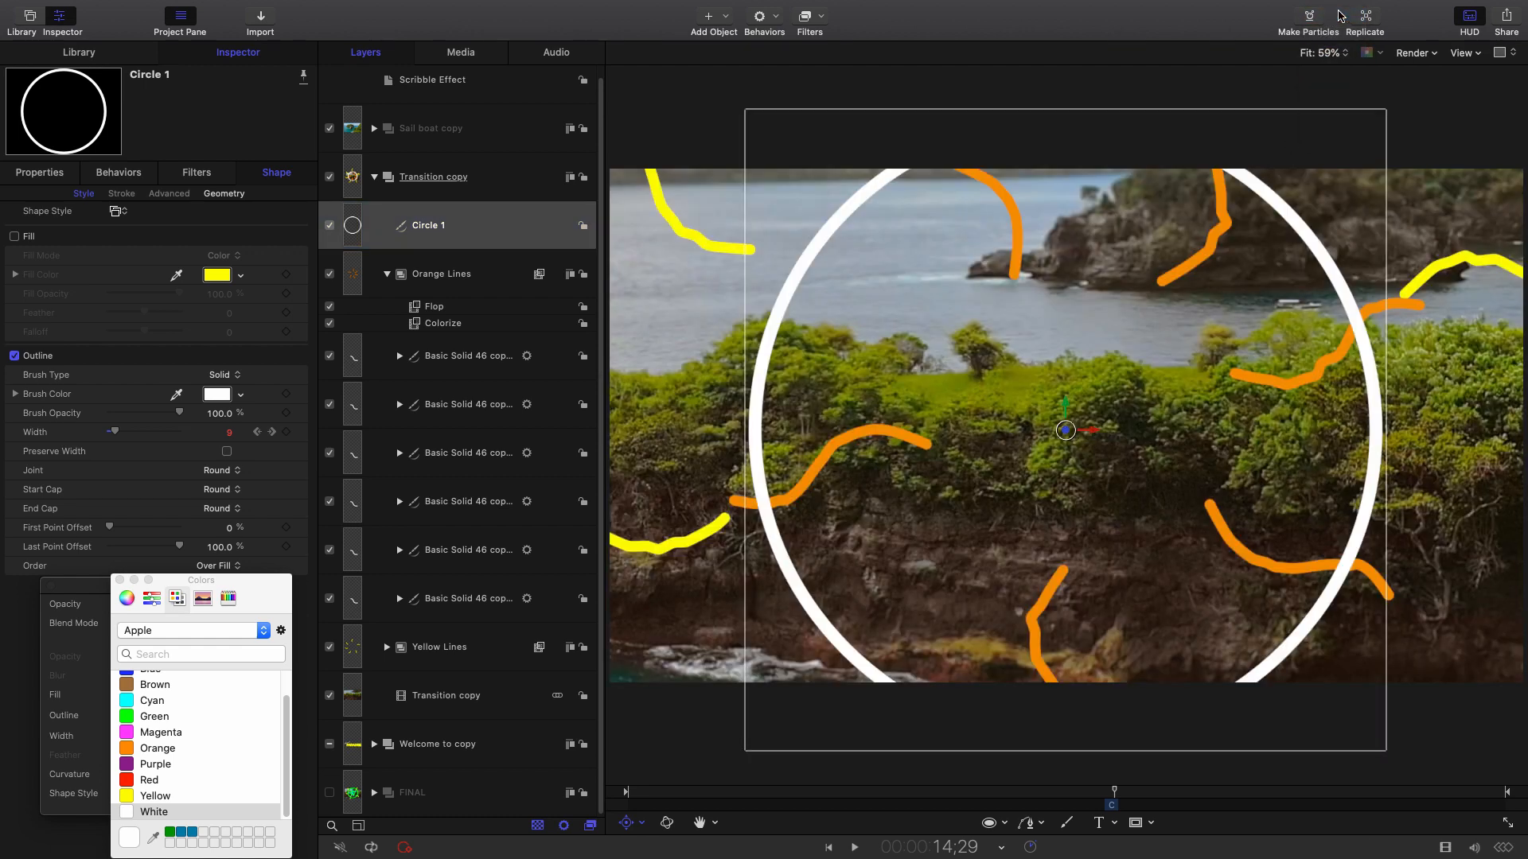
{"action": "left_click_drag", "start_coordinate": [1109, 796], "coordinate": [1107, 796]}
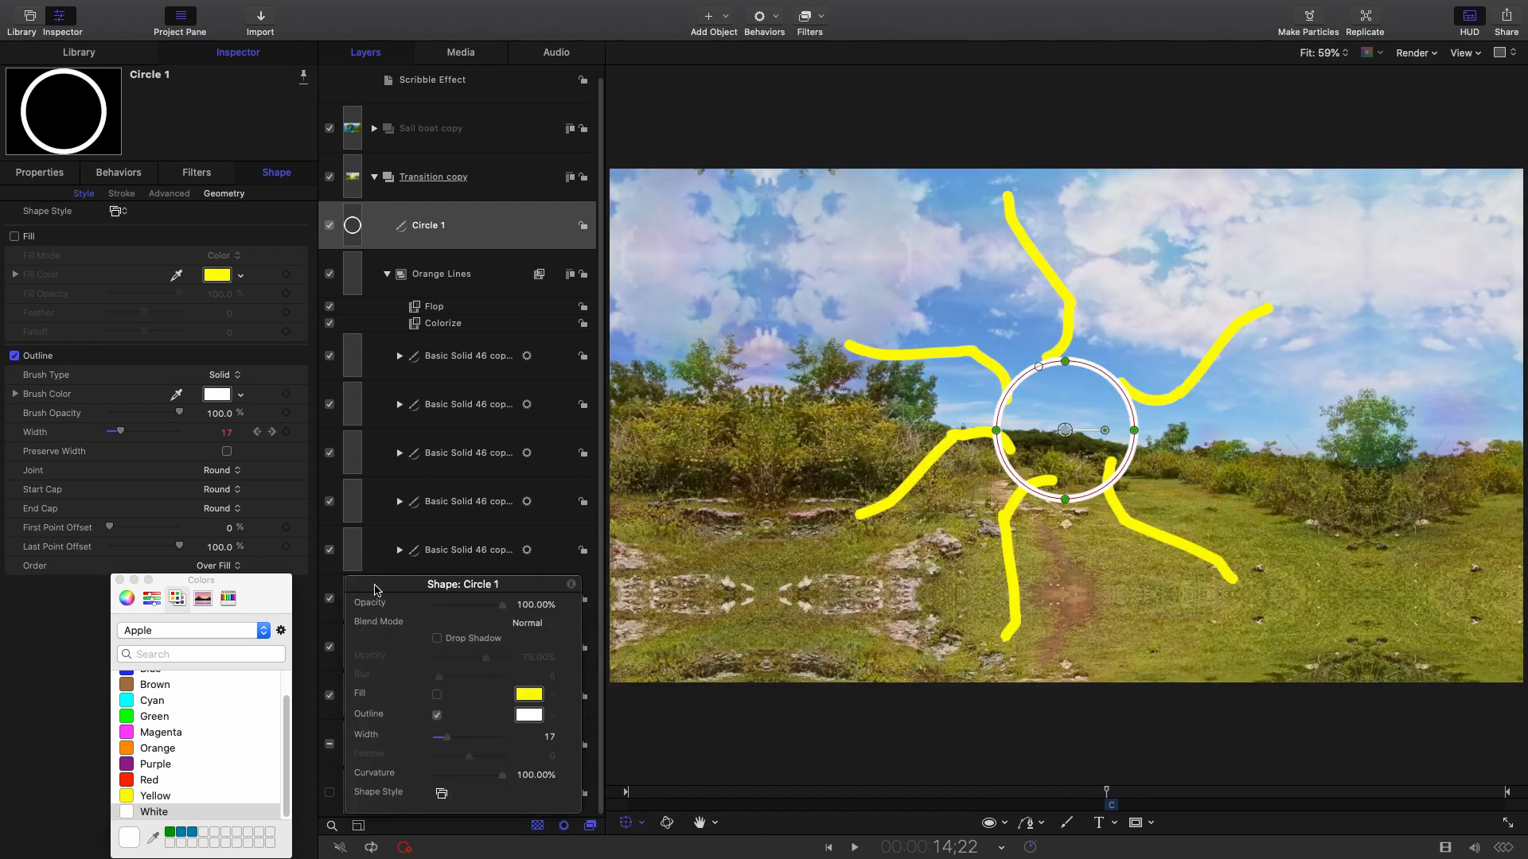
{"action": "left_click", "coordinate": [353, 584]}
{"action": "left_click_drag", "start_coordinate": [242, 597], "coordinate": [415, 544]}
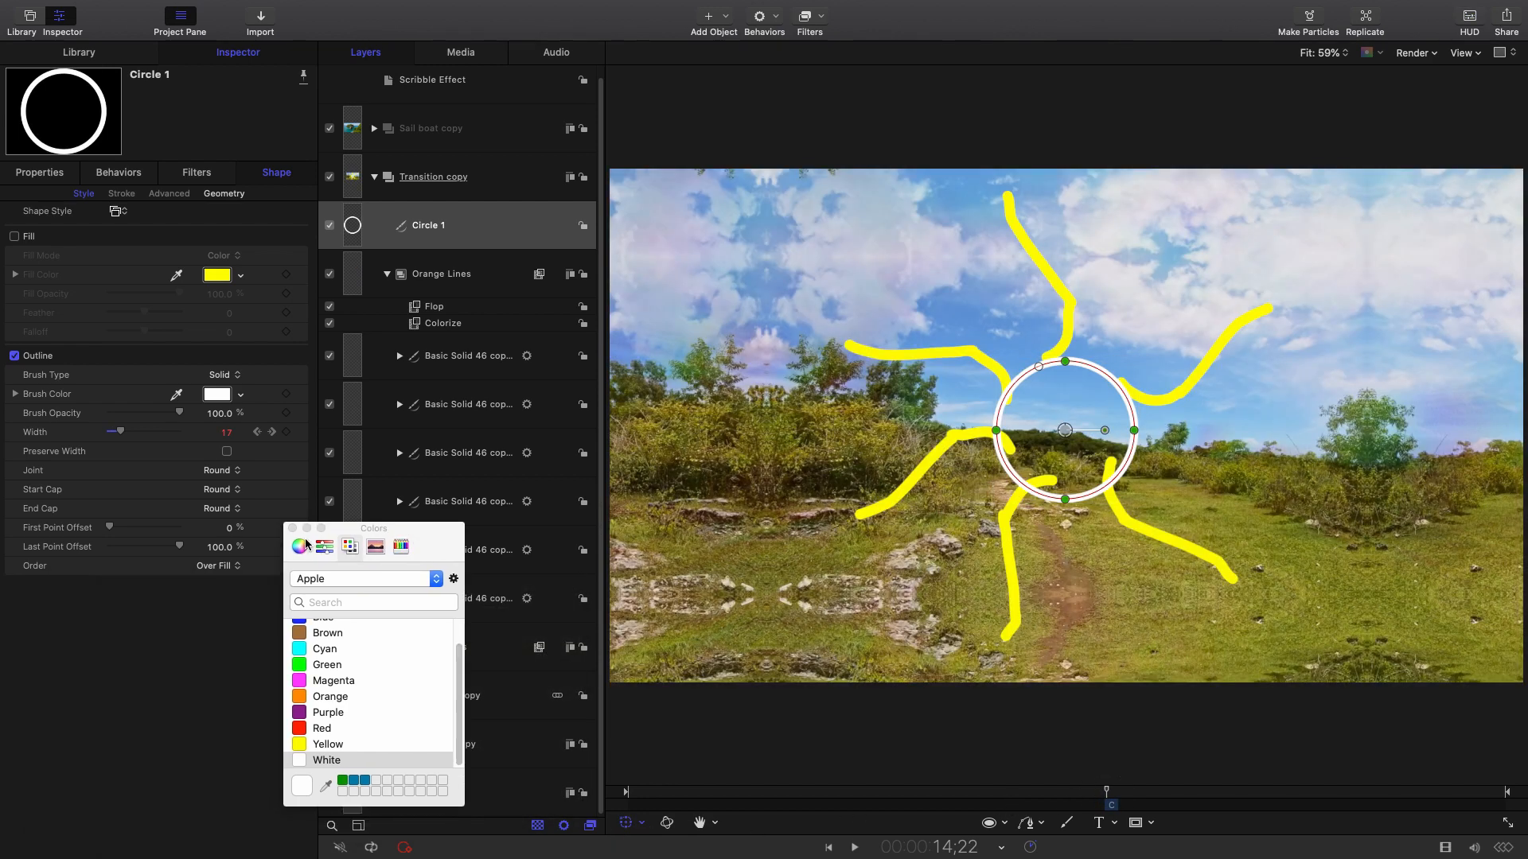
{"action": "left_click", "coordinate": [291, 528]}
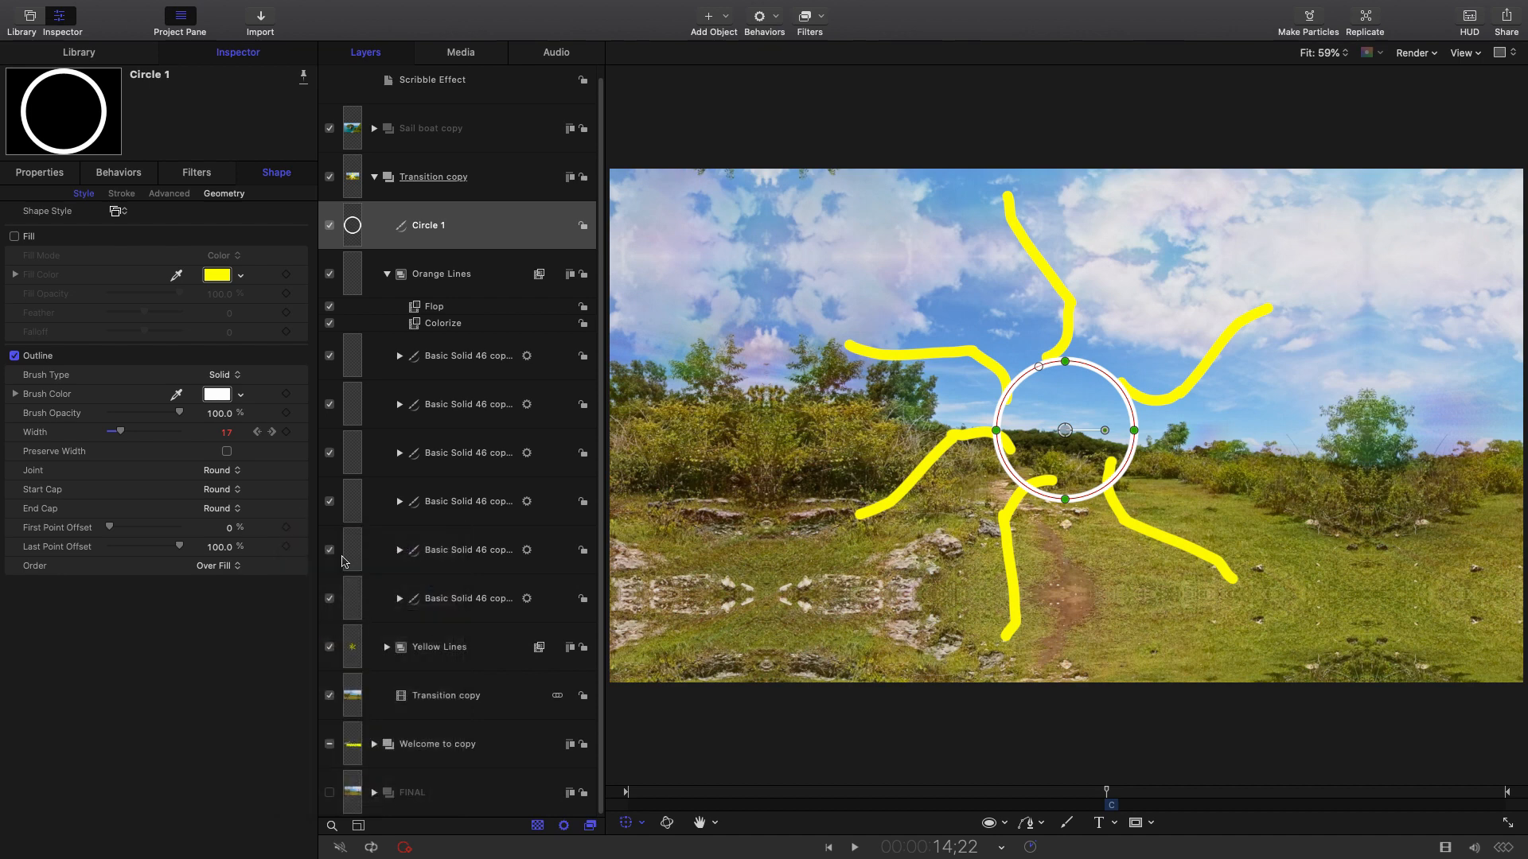
{"action": "left_click", "coordinate": [109, 60]}
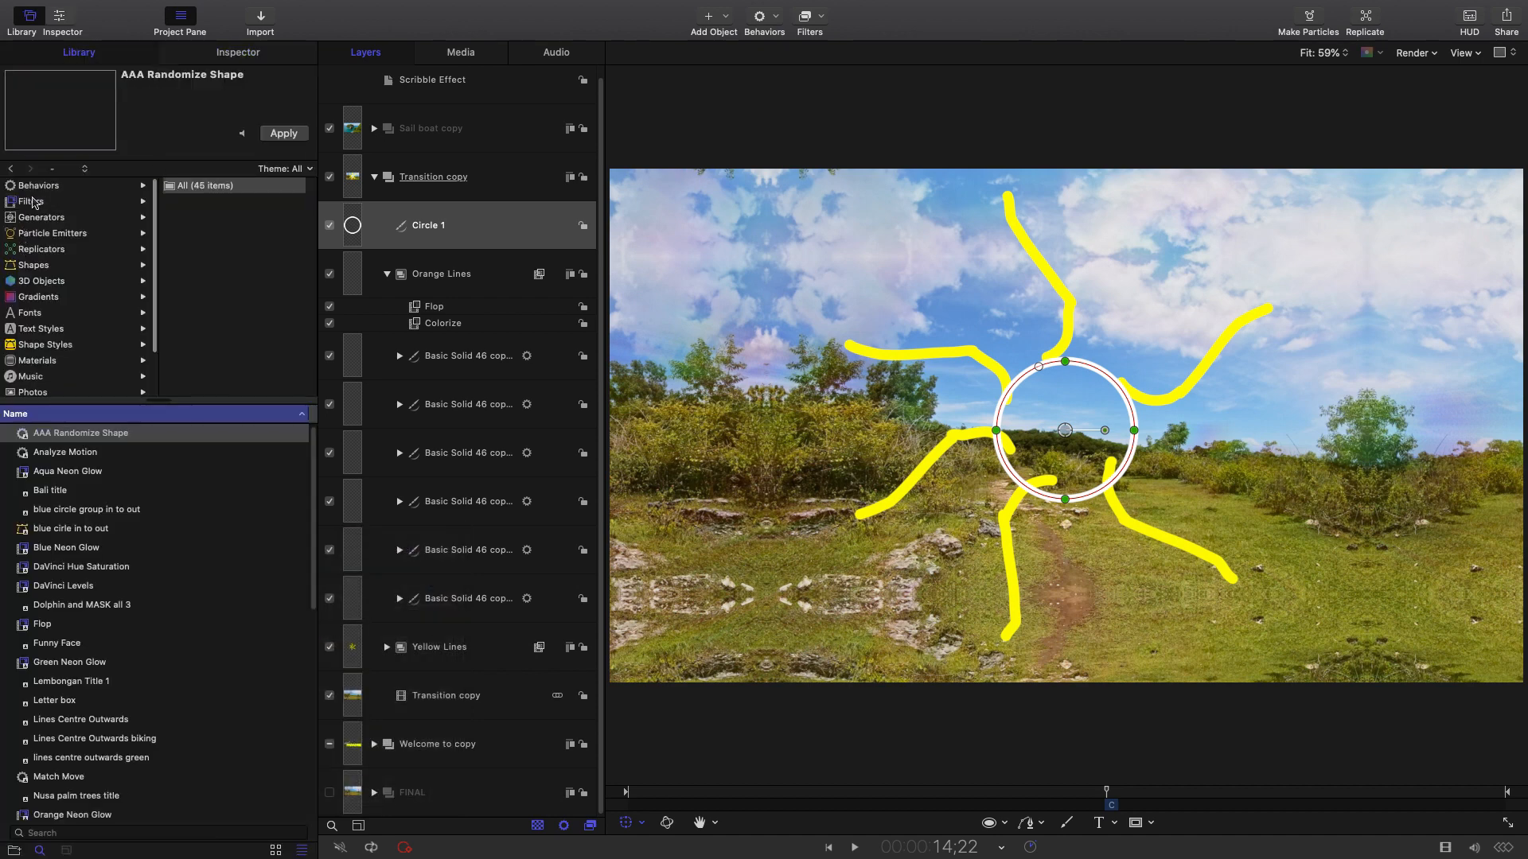
Apply Randomize Shape from Behaviors > Shape to Circle 1, confirming the conversion to control points.
{"action": "left_click", "coordinate": [33, 186]}
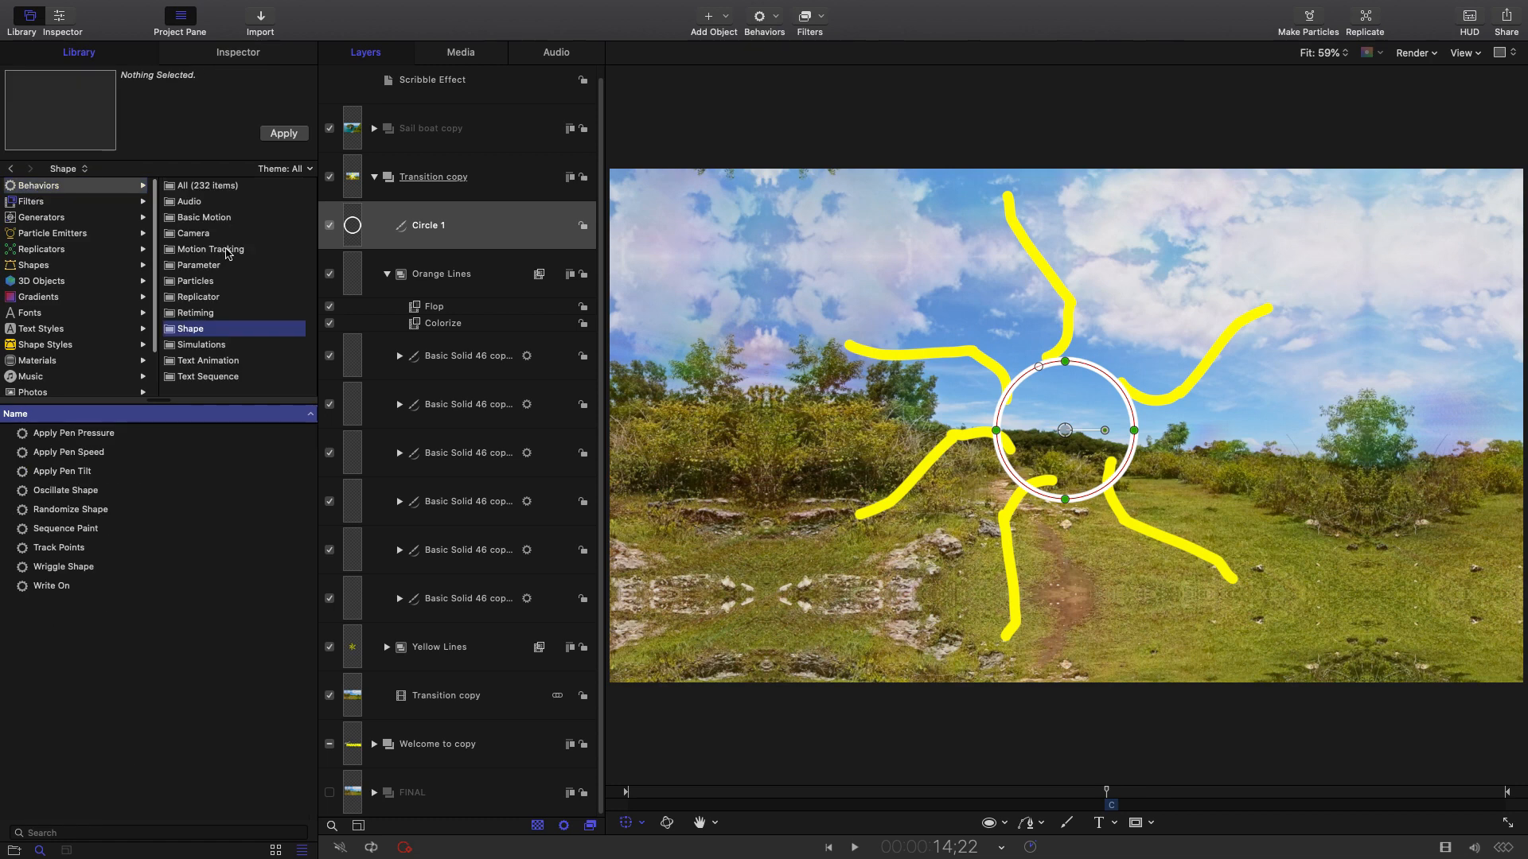
{"action": "left_click", "coordinate": [50, 511]}
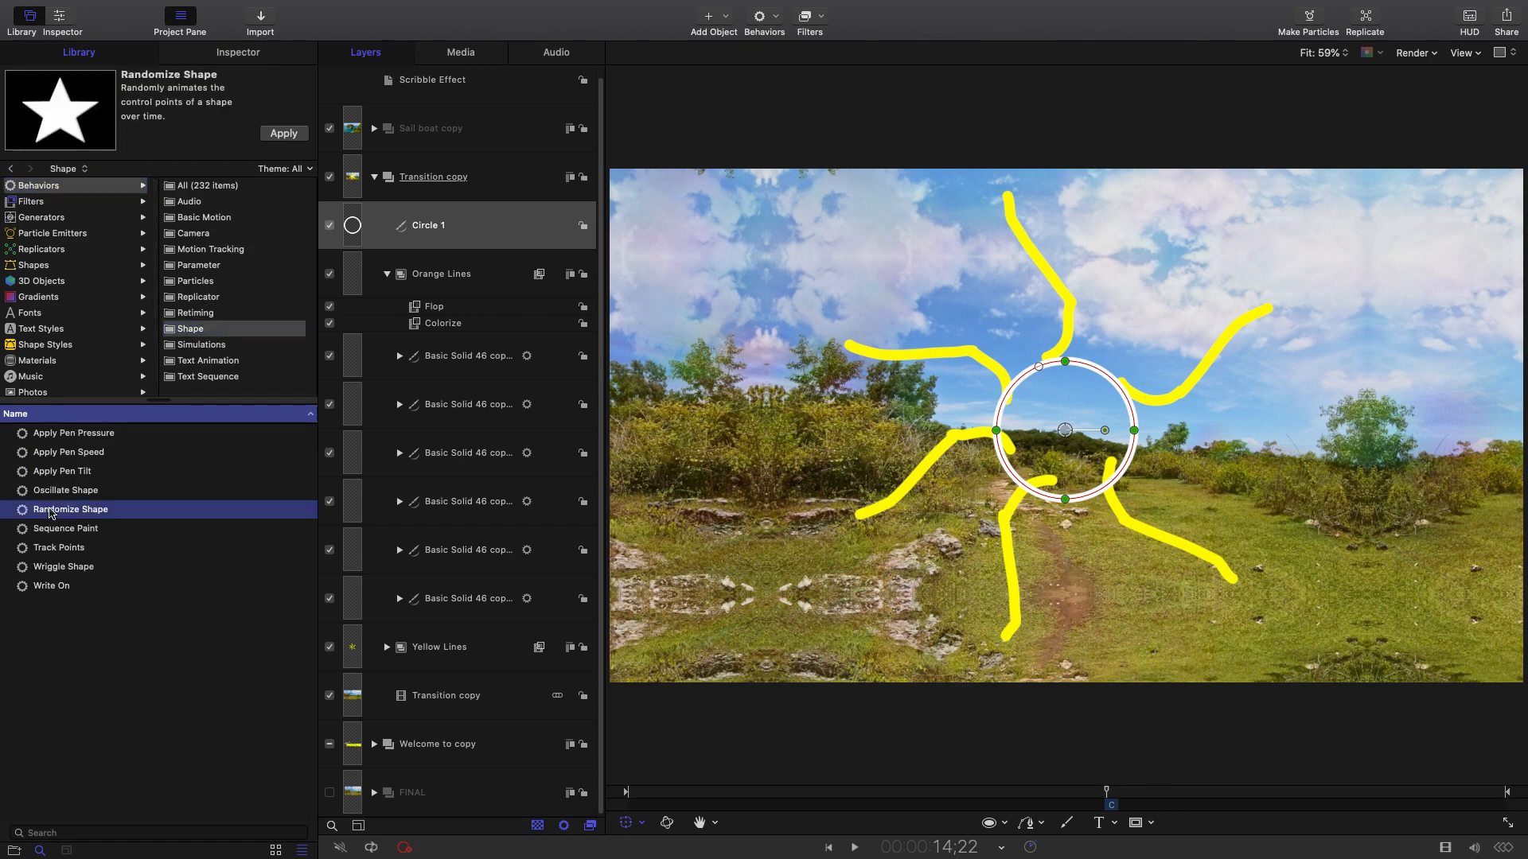
{"action": "left_click_drag", "start_coordinate": [60, 511], "coordinate": [481, 226]}
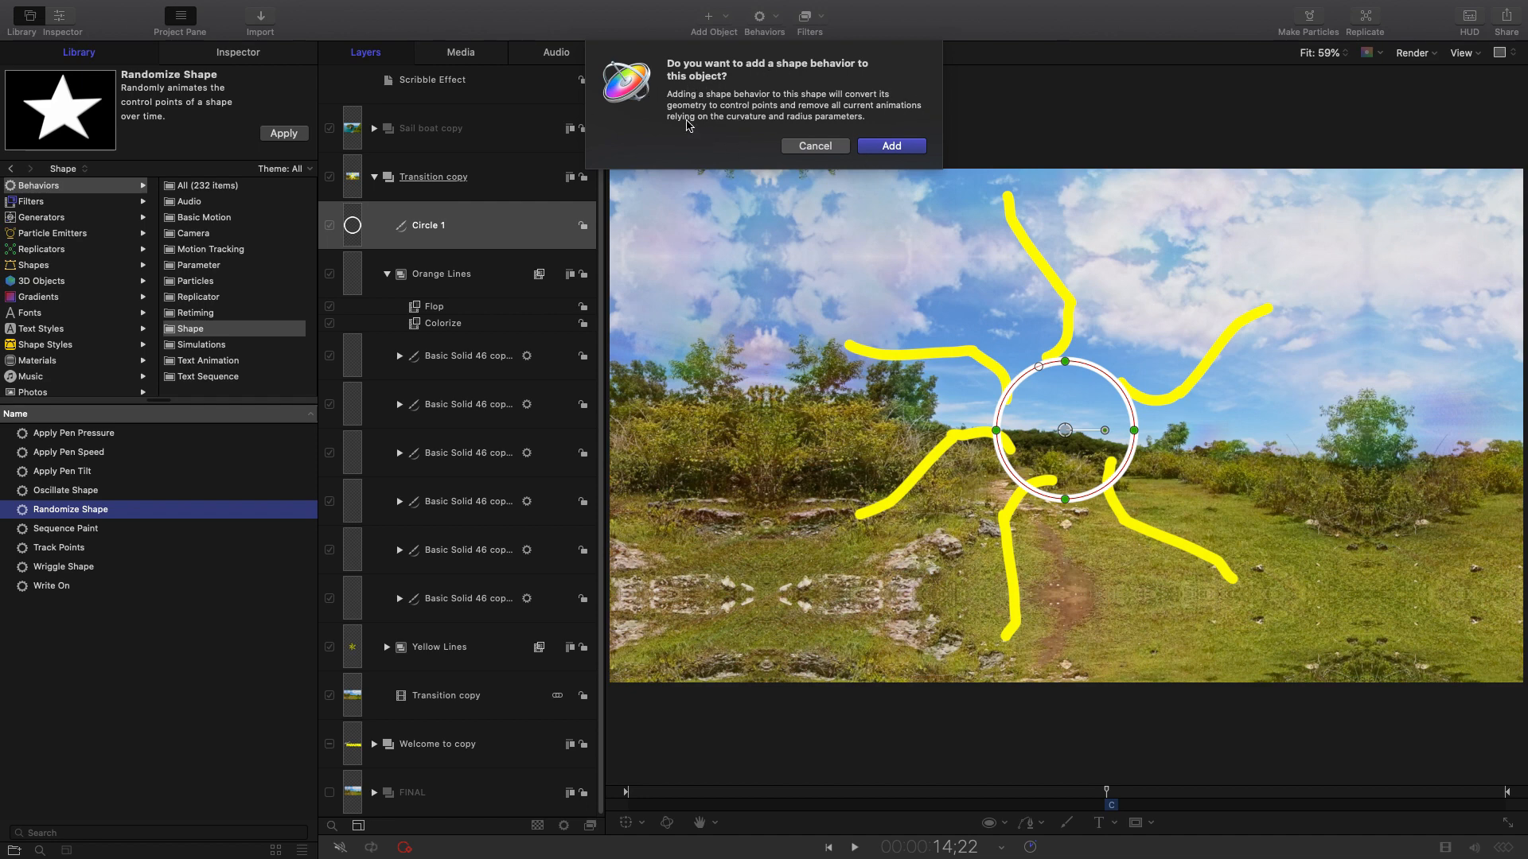
{"action": "left_click", "coordinate": [886, 152]}
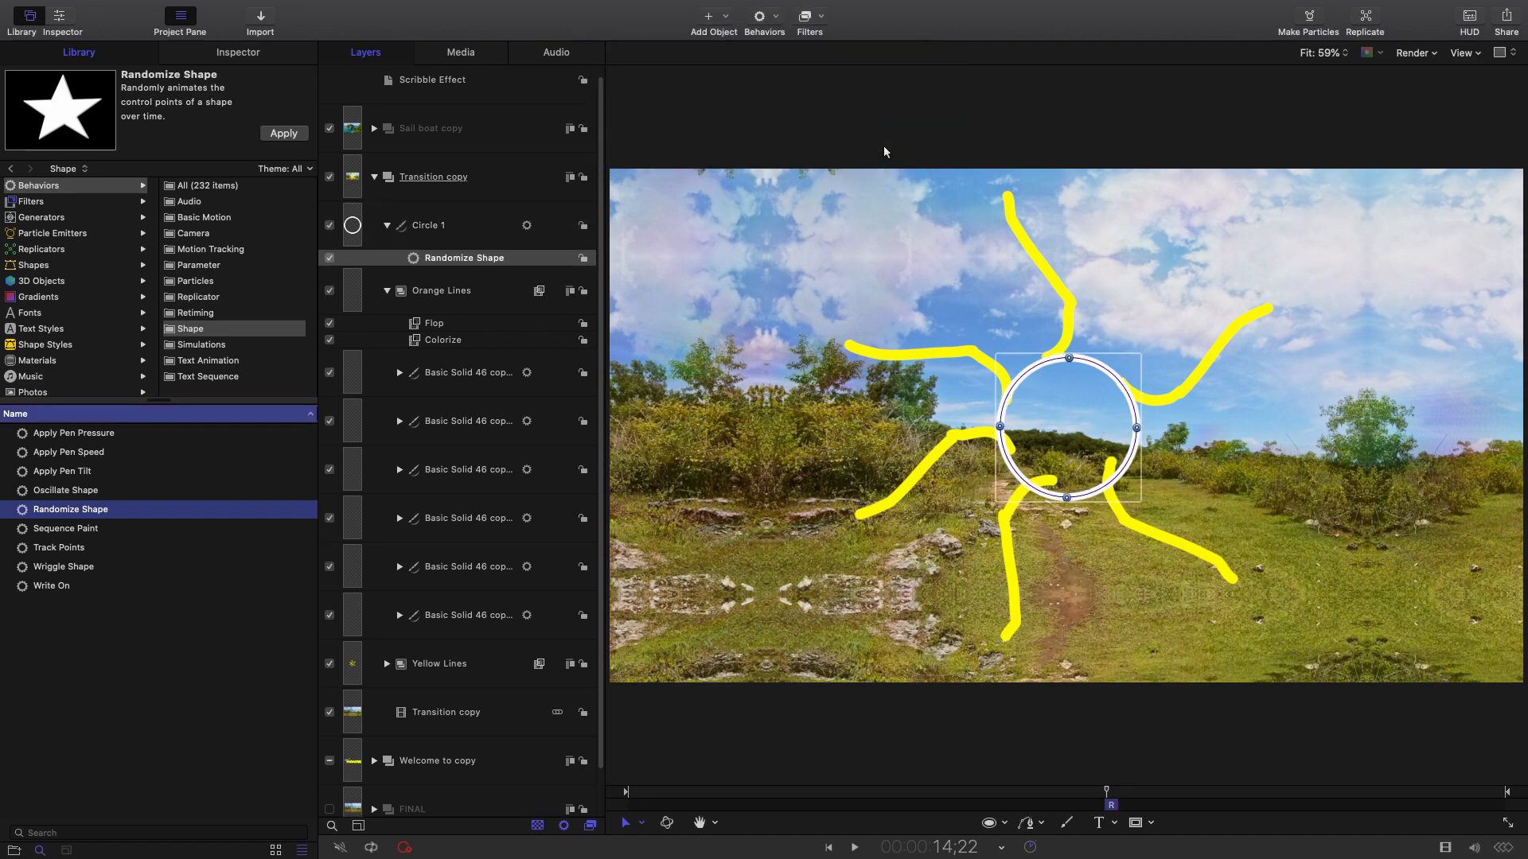
Select Circle 1 and switch the transform mode to Edit Points.
{"action": "left_click", "coordinate": [538, 263]}
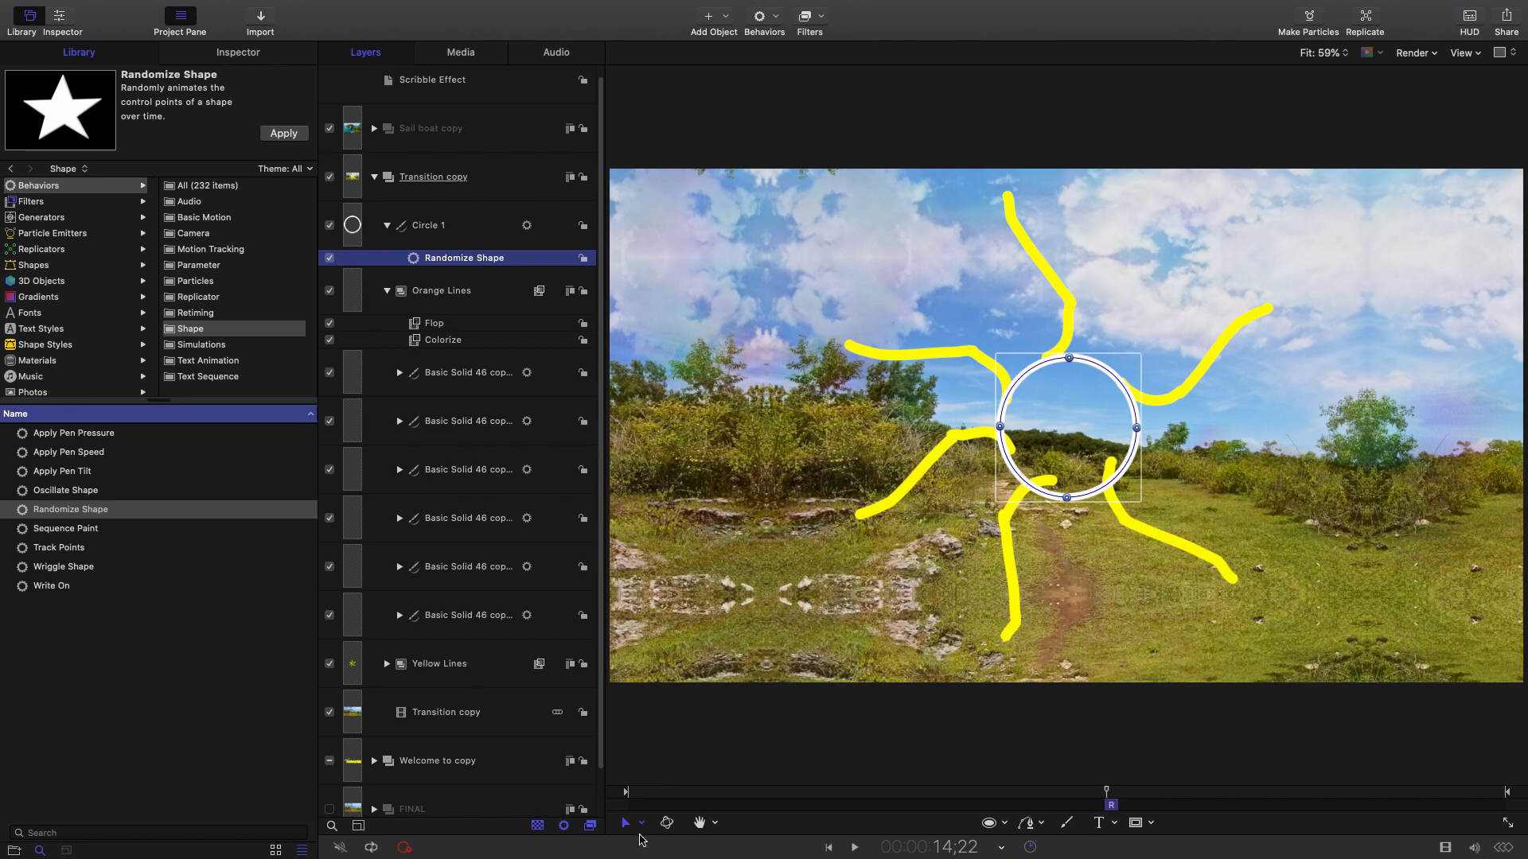
{"action": "left_click", "coordinate": [645, 826]}
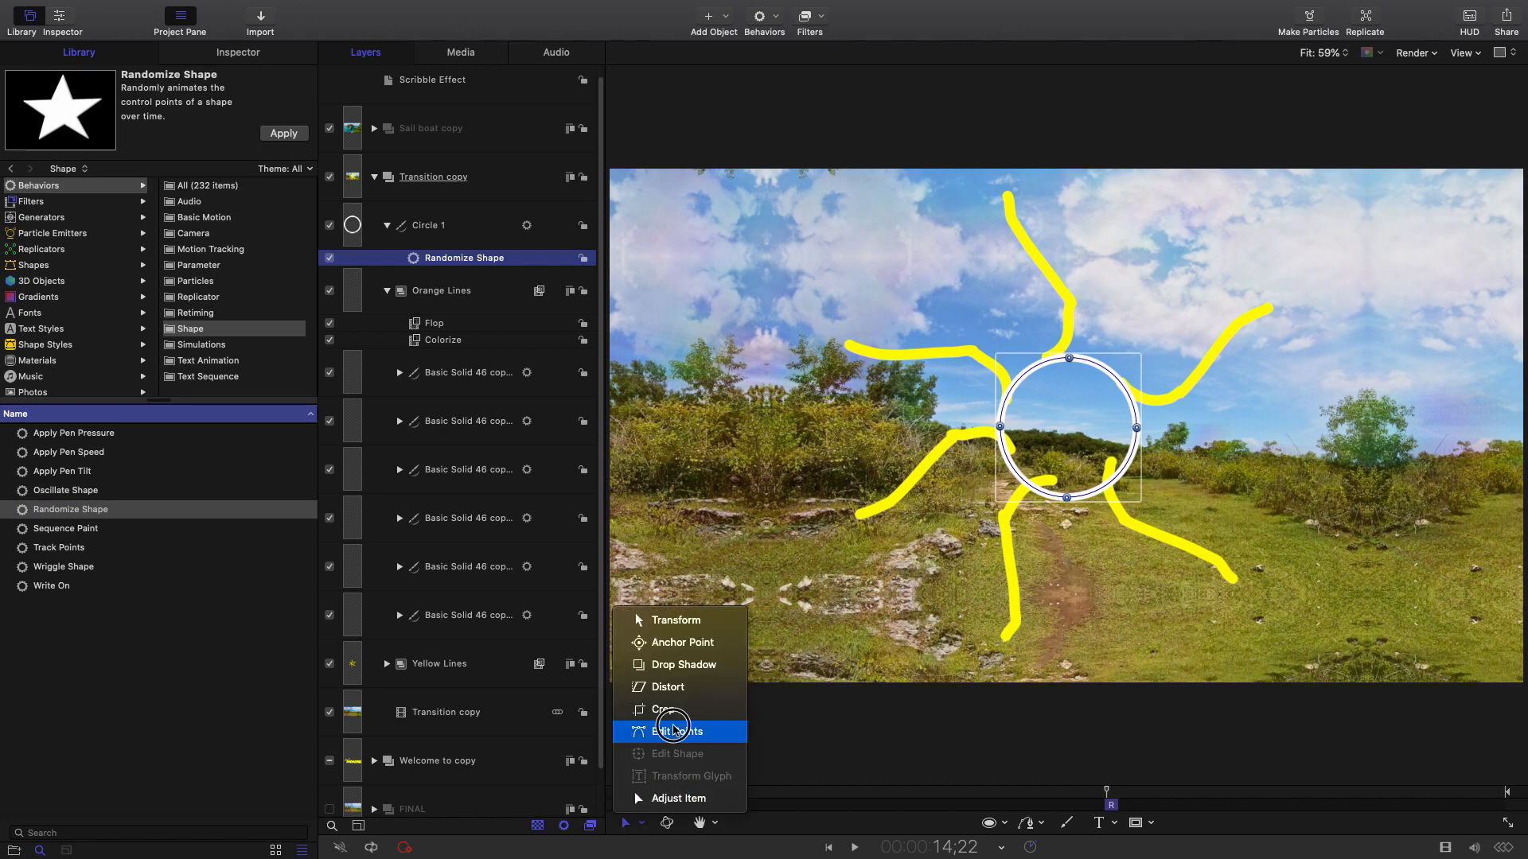
{"action": "left_click", "coordinate": [673, 728]}
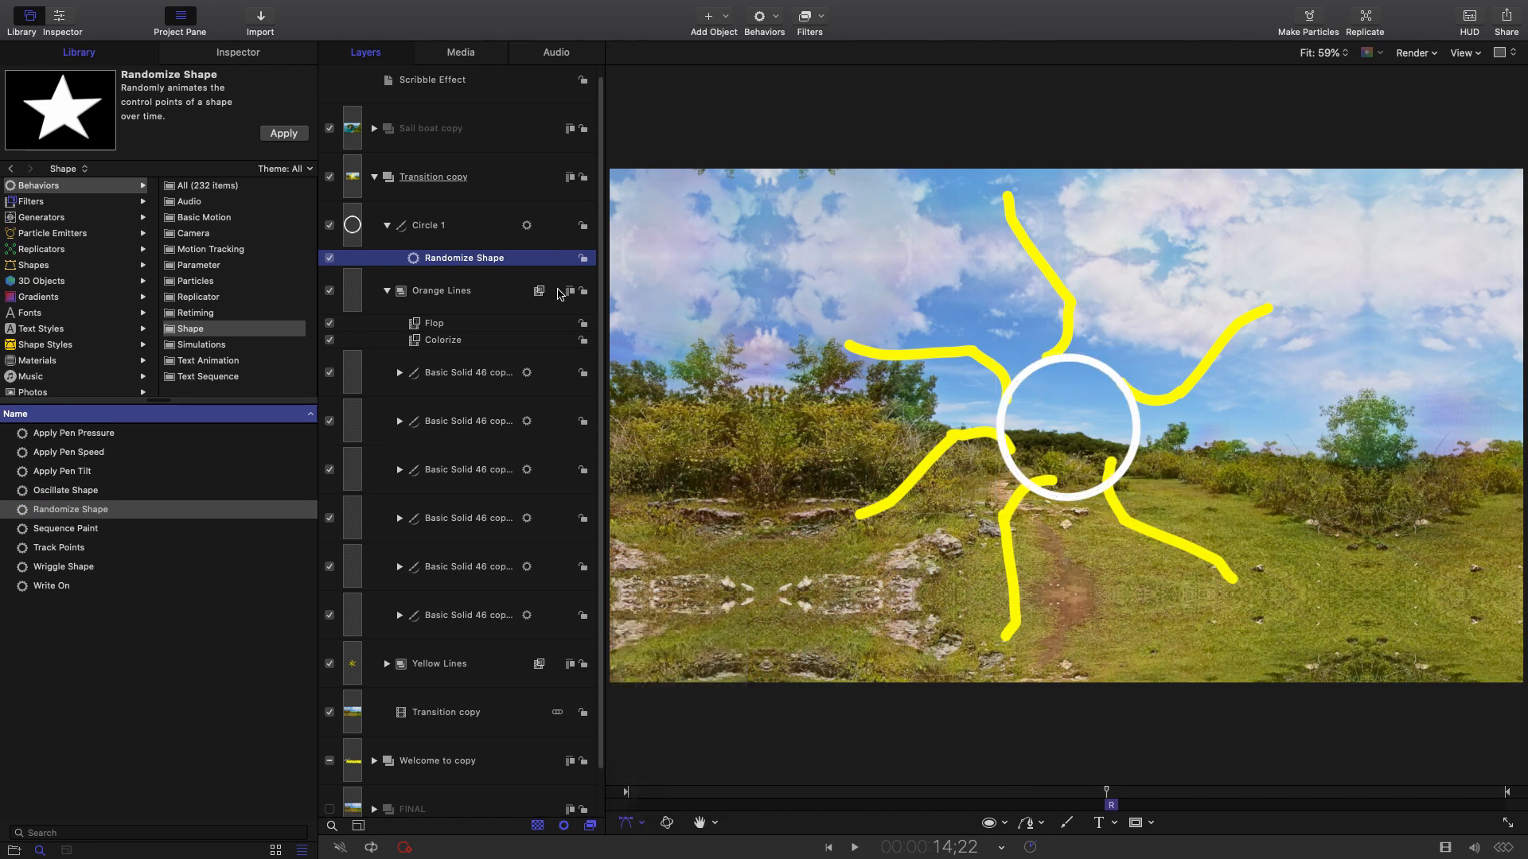
{"action": "left_click", "coordinate": [489, 289]}
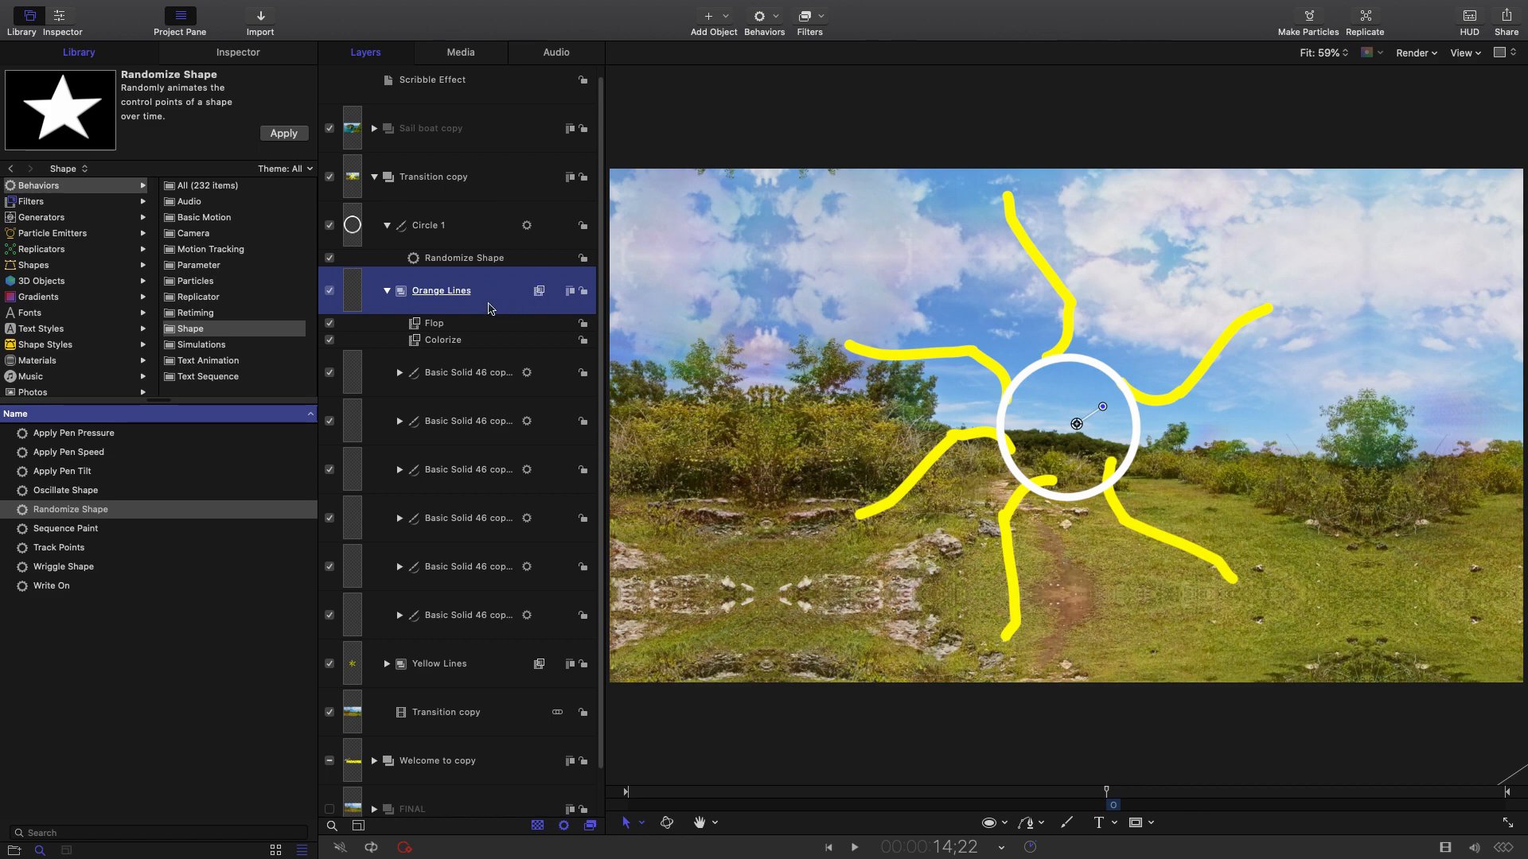
{"action": "left_click", "coordinate": [481, 224]}
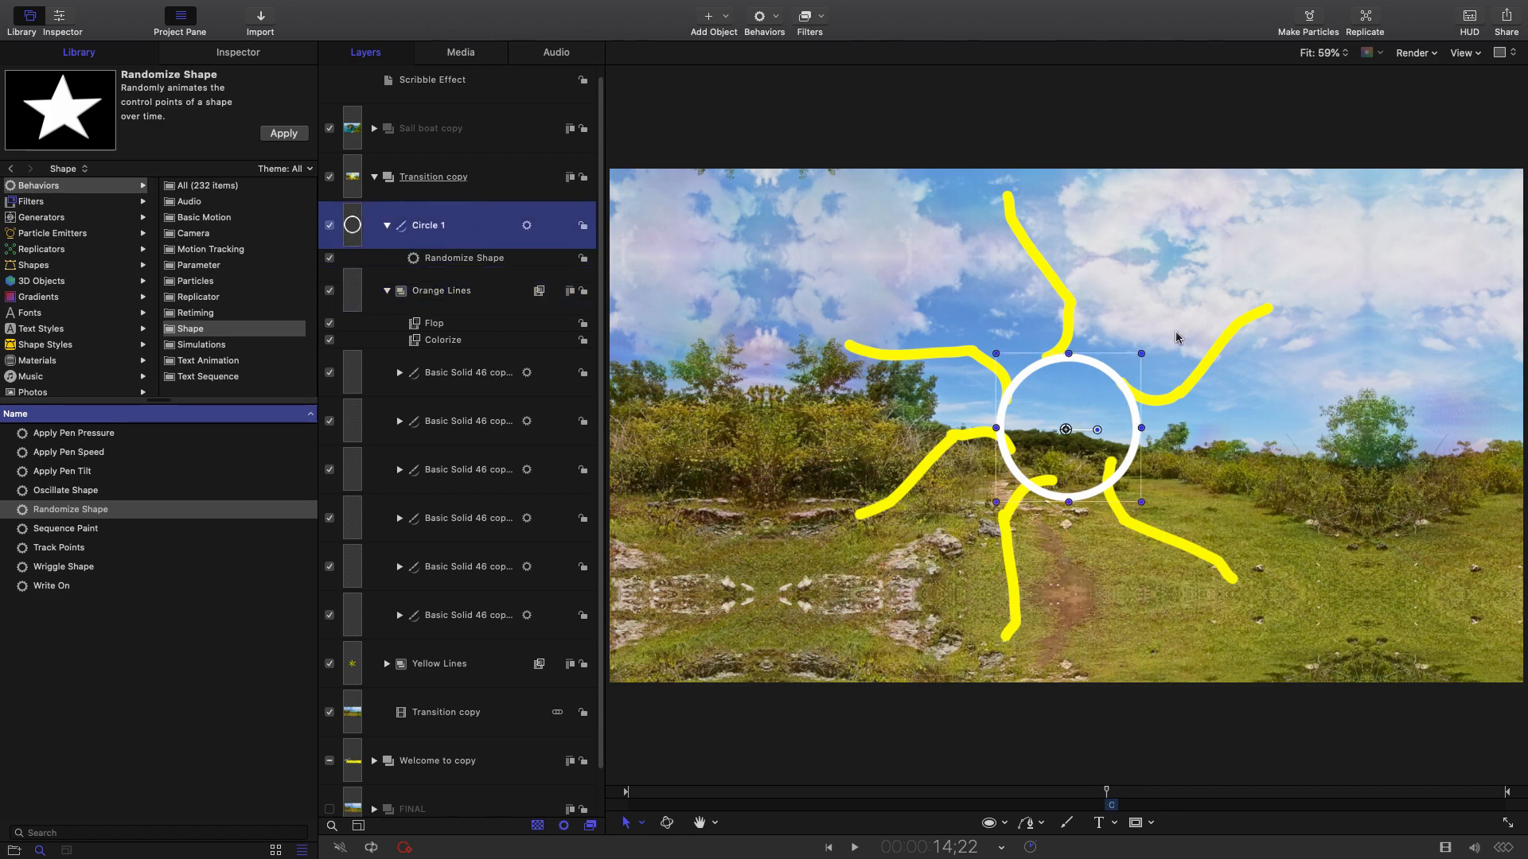
{"action": "left_click", "coordinate": [637, 823]}
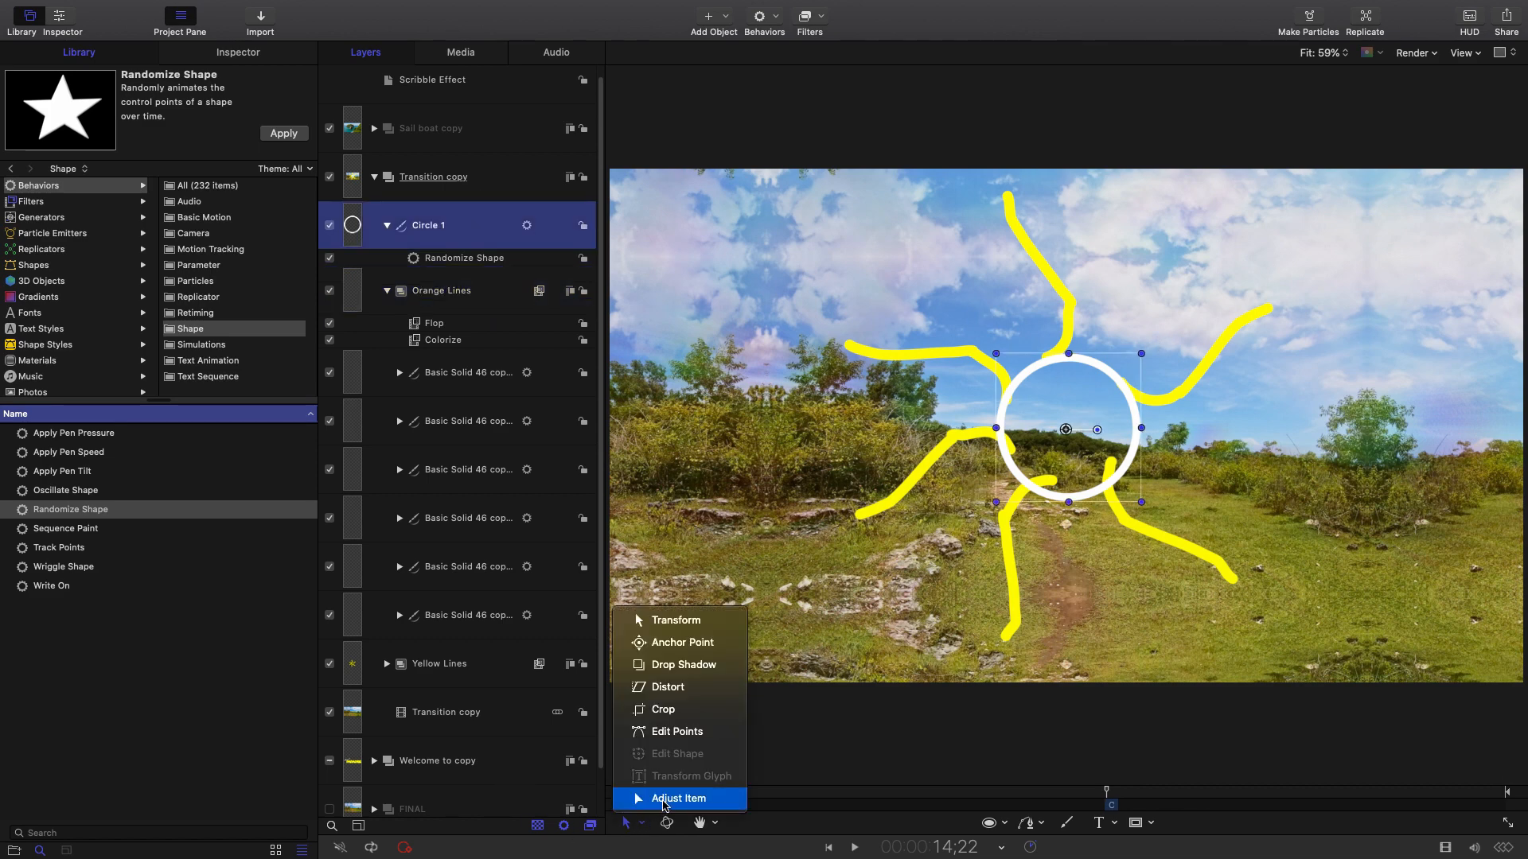
{"action": "left_click", "coordinate": [666, 733]}
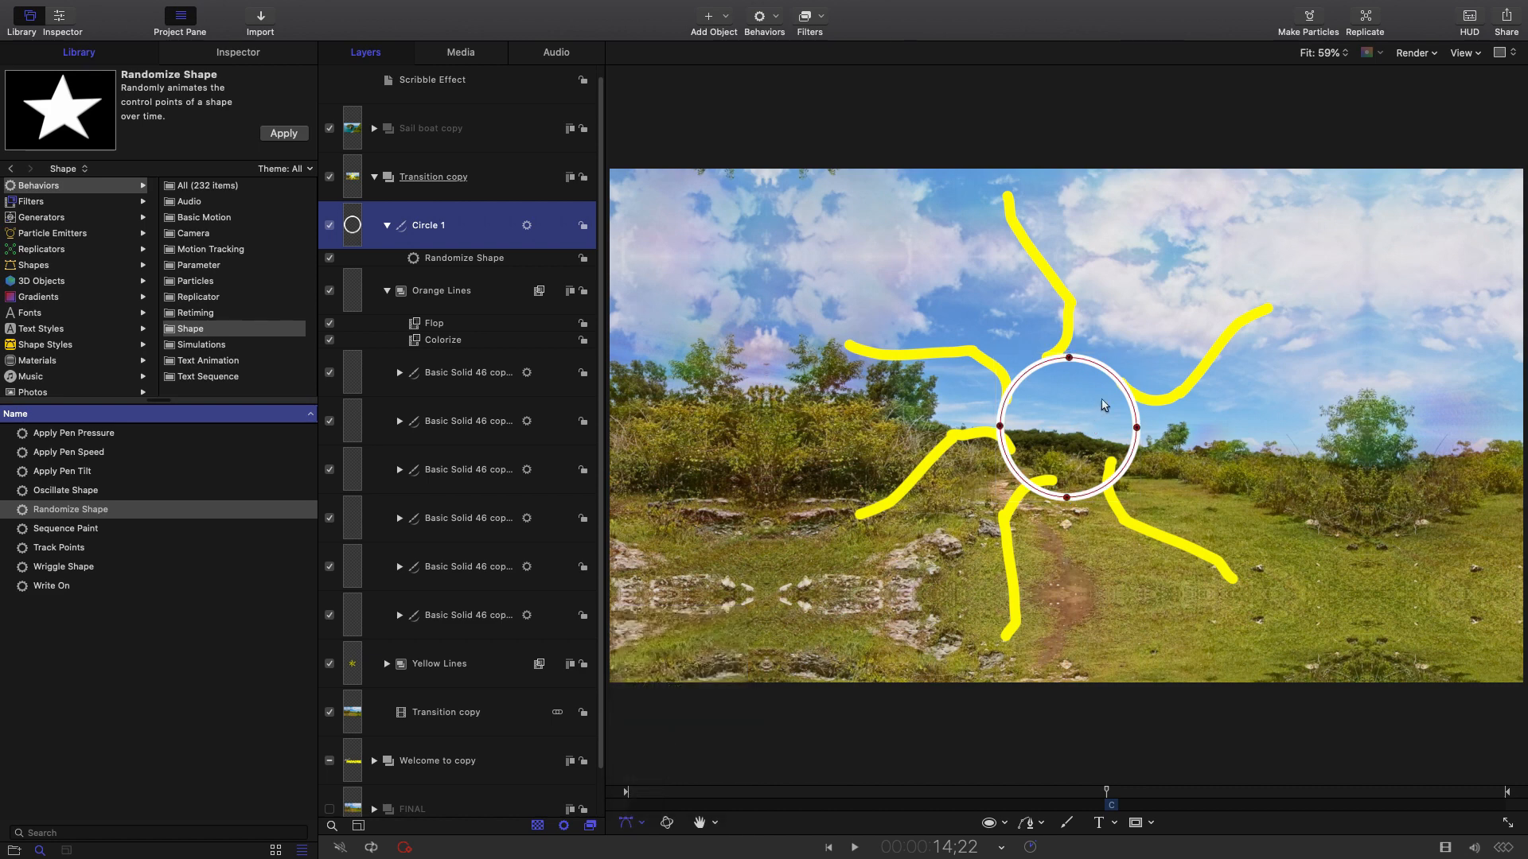
Add four control points around the ring outline and show the Randomize Shape settings in the Inspector.
{"action": "left_click", "coordinate": [1124, 388]}
{"action": "double_click", "coordinate": [1120, 379]}
{"action": "double_click", "coordinate": [1120, 473]}
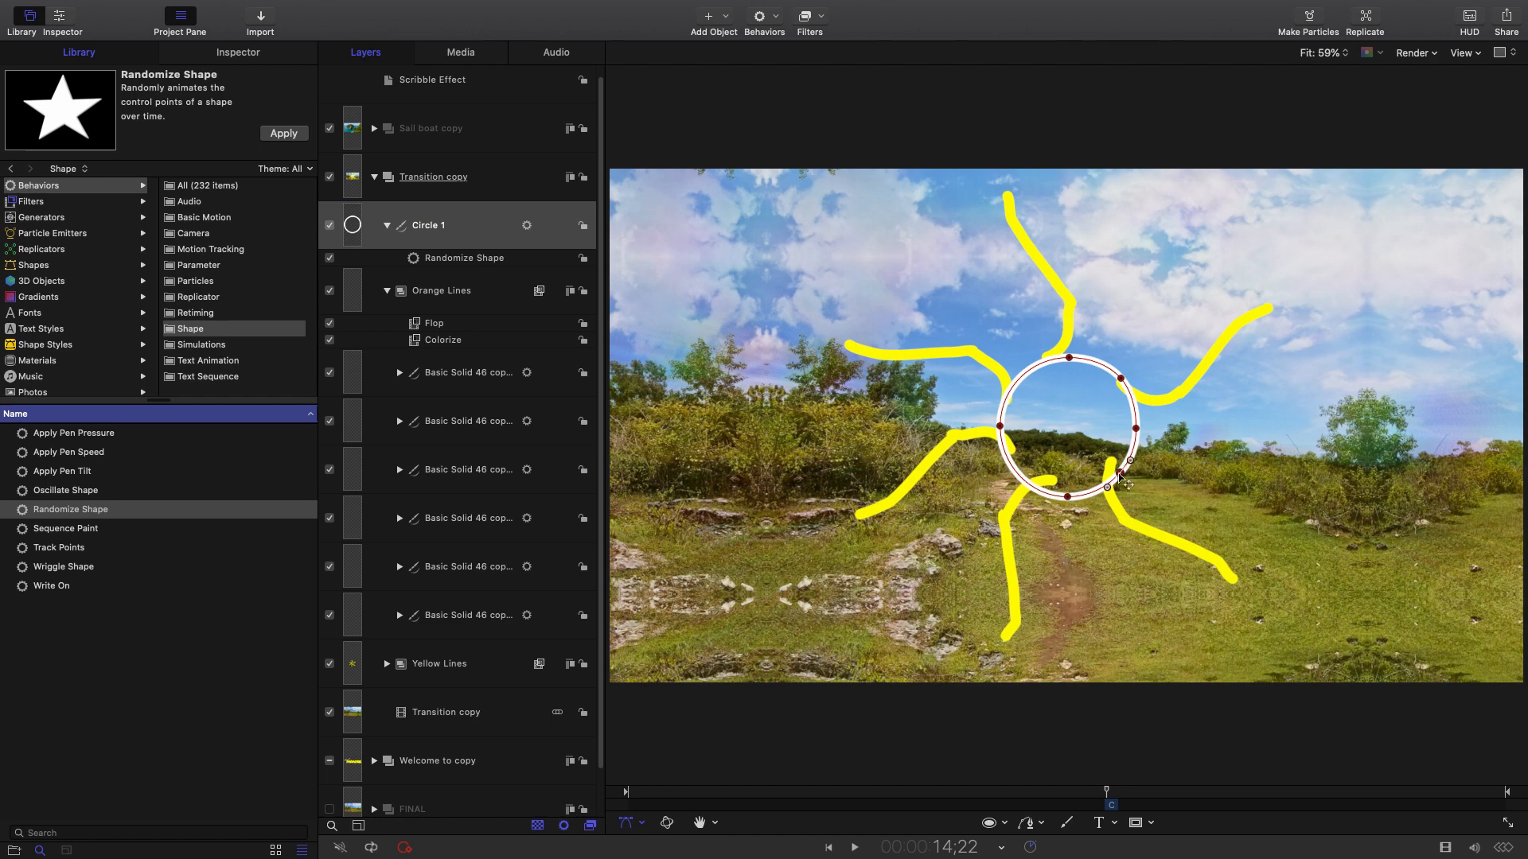
{"action": "double_click", "coordinate": [1019, 469]}
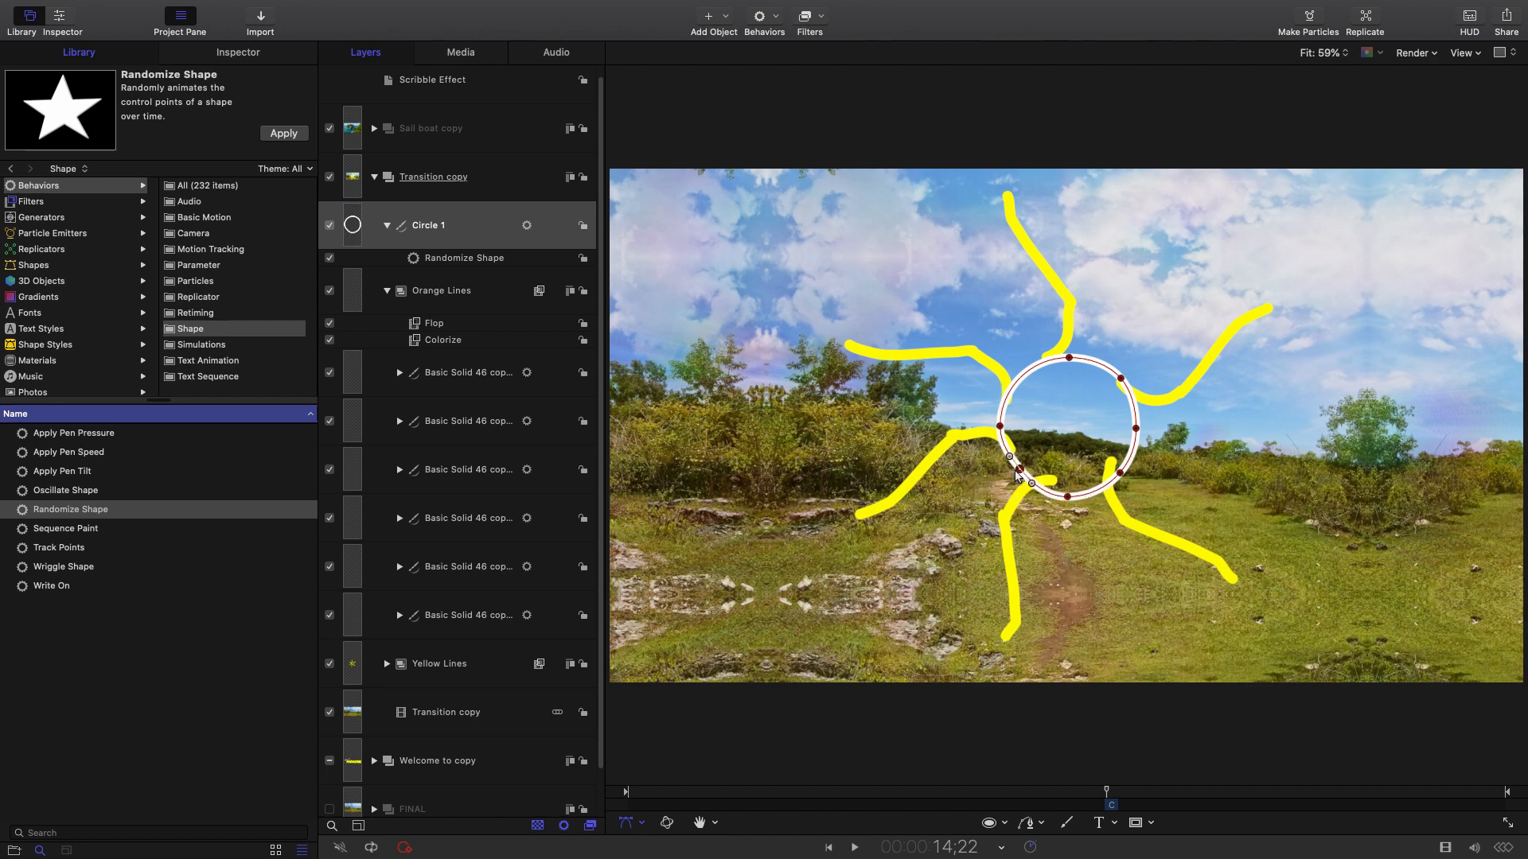
{"action": "double_click", "coordinate": [1028, 370]}
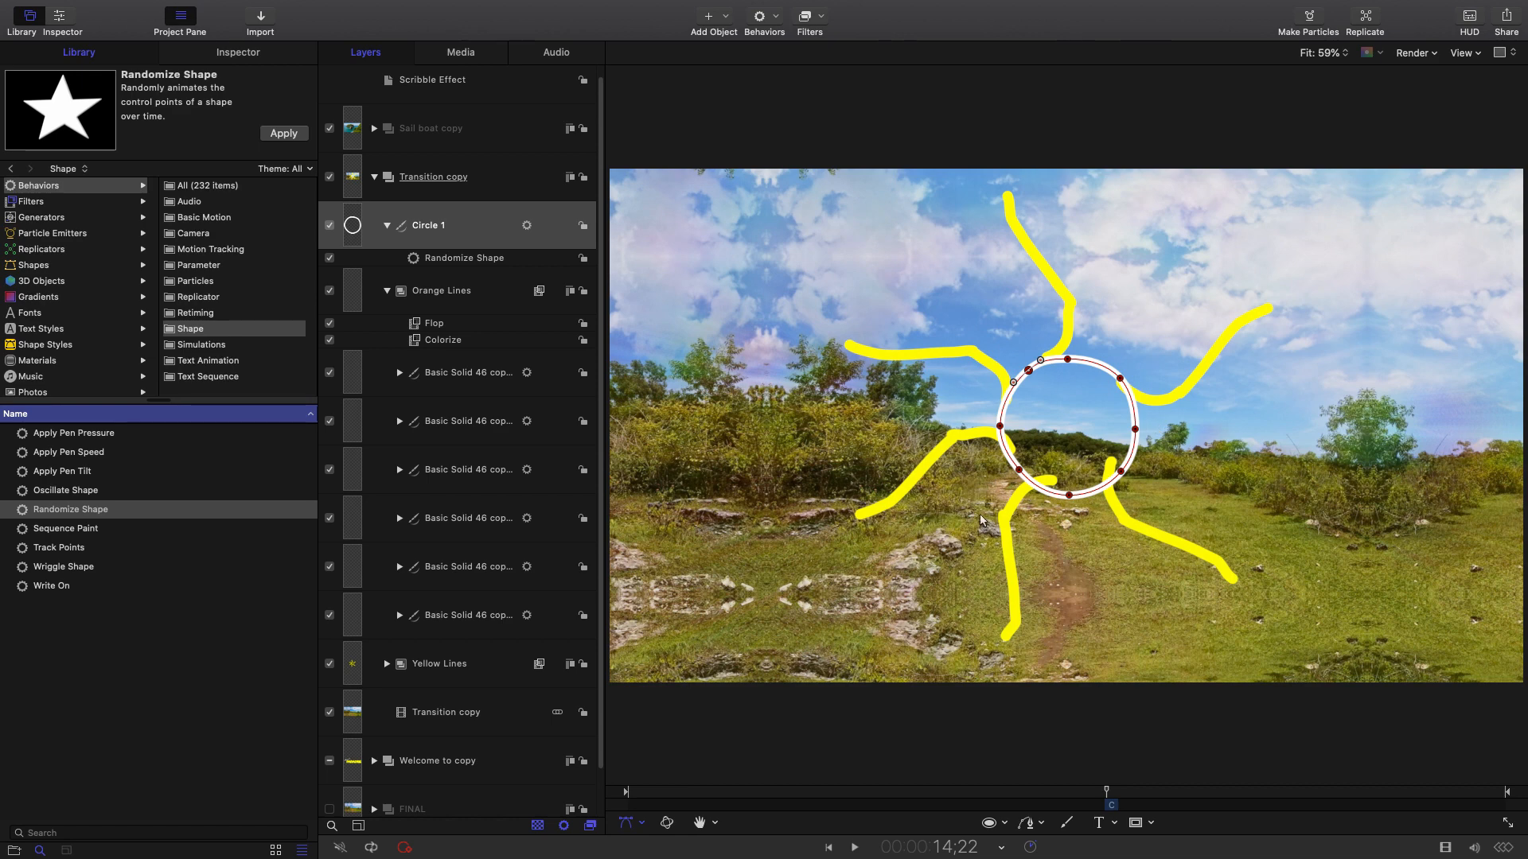
{"action": "left_click", "coordinate": [408, 259]}
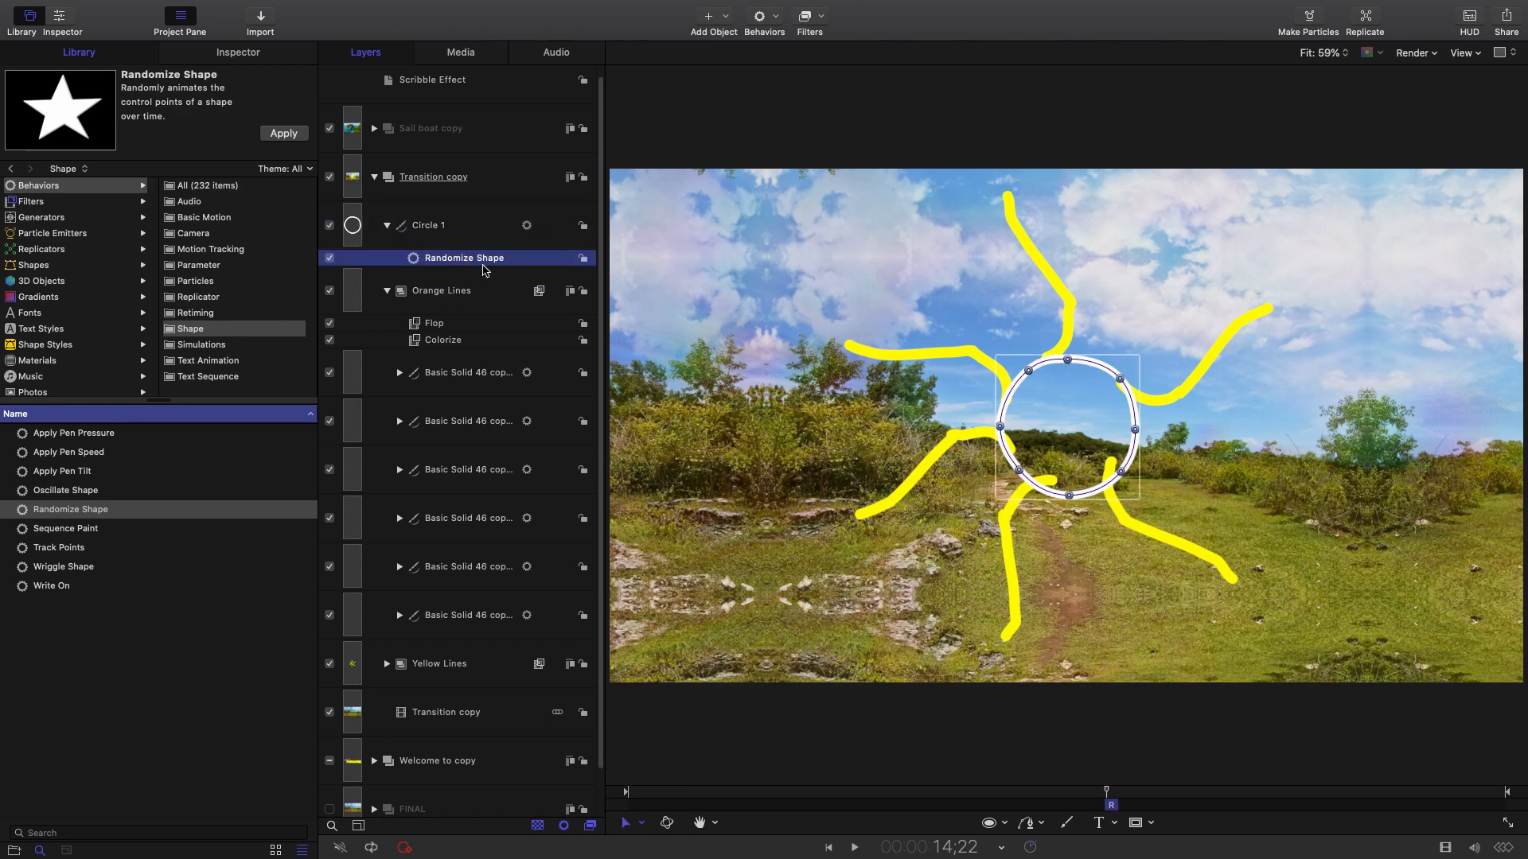
{"action": "left_click", "coordinate": [239, 53]}
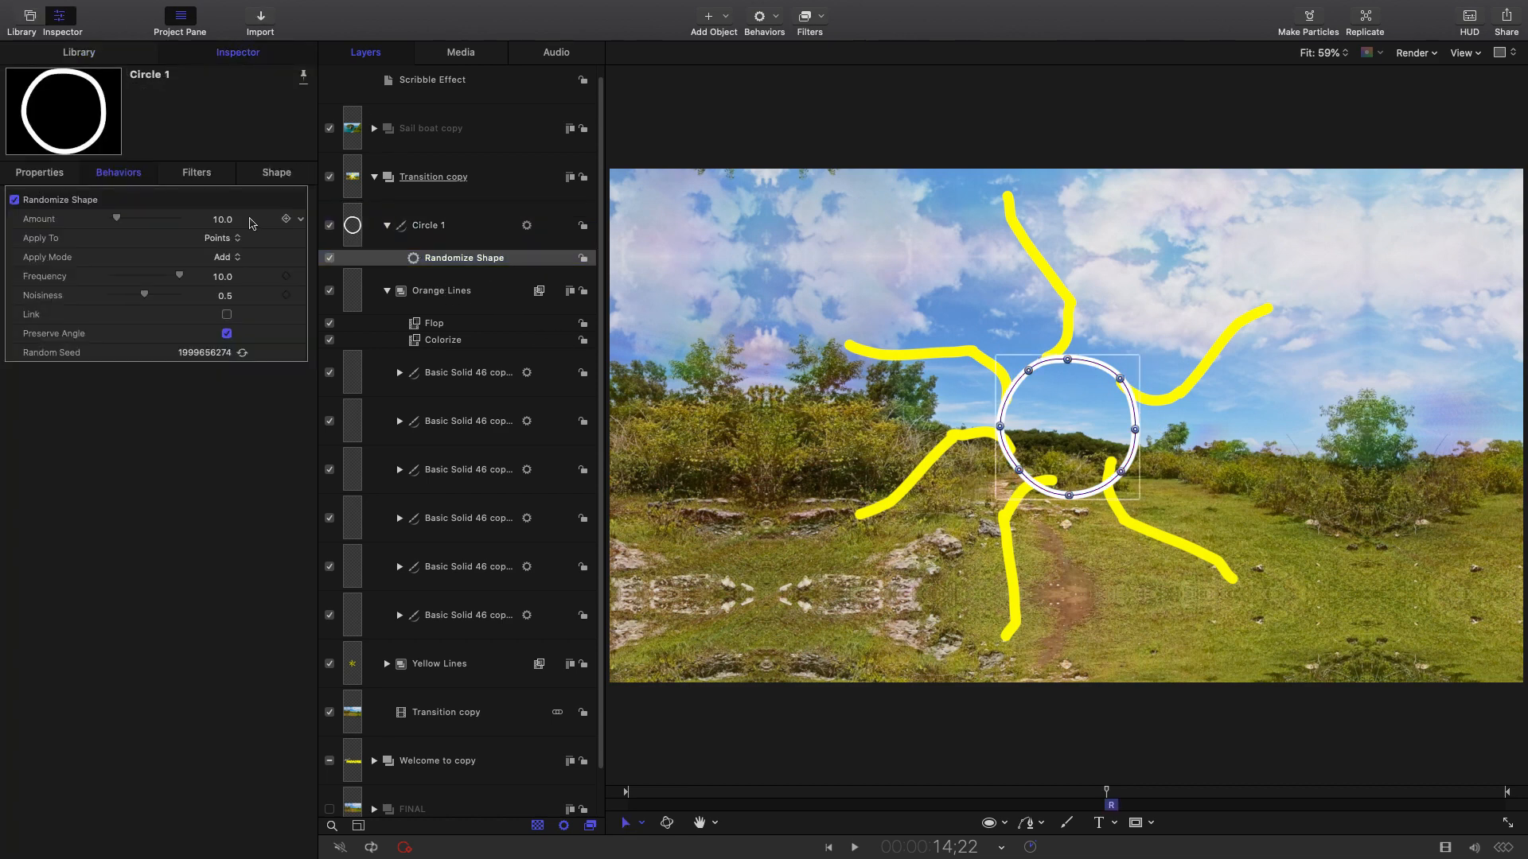
Generate a new Random Seed (543497852) for the Randomize Shape wobble and show the timeline.
{"action": "left_click", "coordinate": [241, 352]}
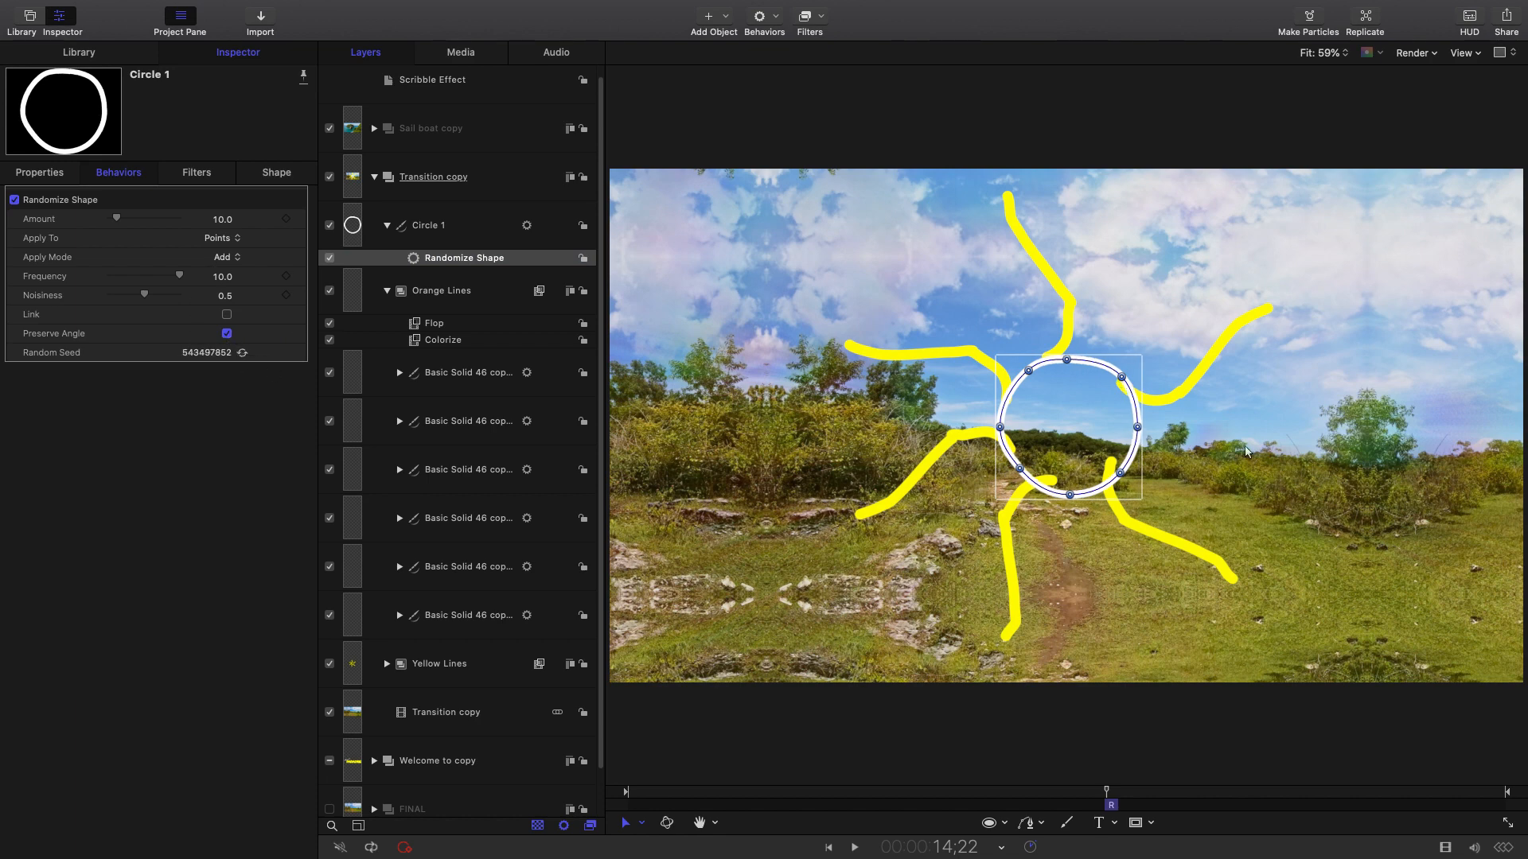
{"action": "left_click", "coordinate": [1445, 848]}
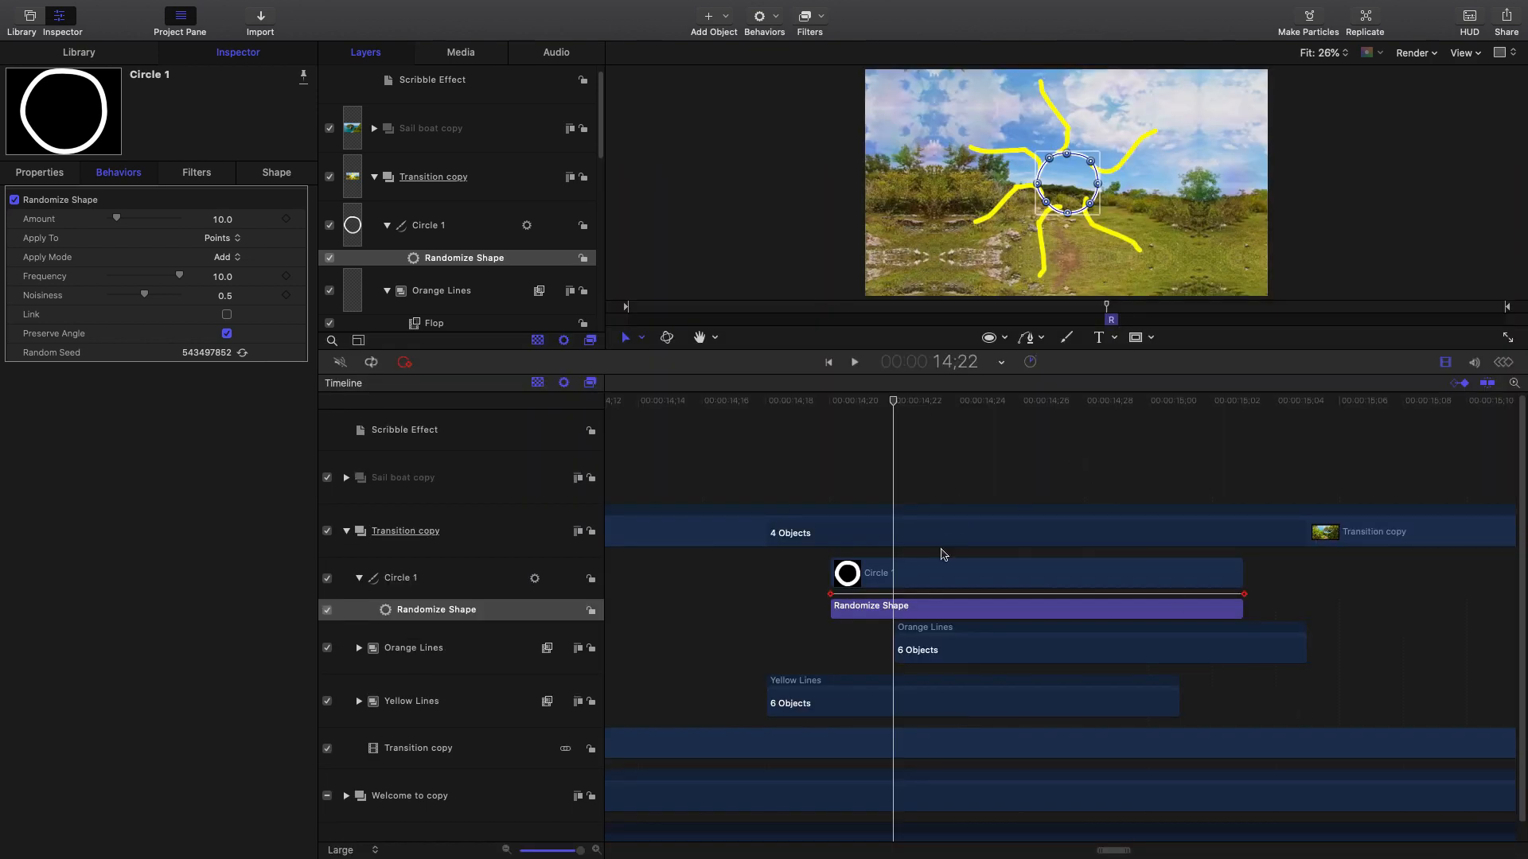
Duplicate Circle 1 and delay the copy to start around 14;23.
{"action": "left_click", "coordinate": [858, 407]}
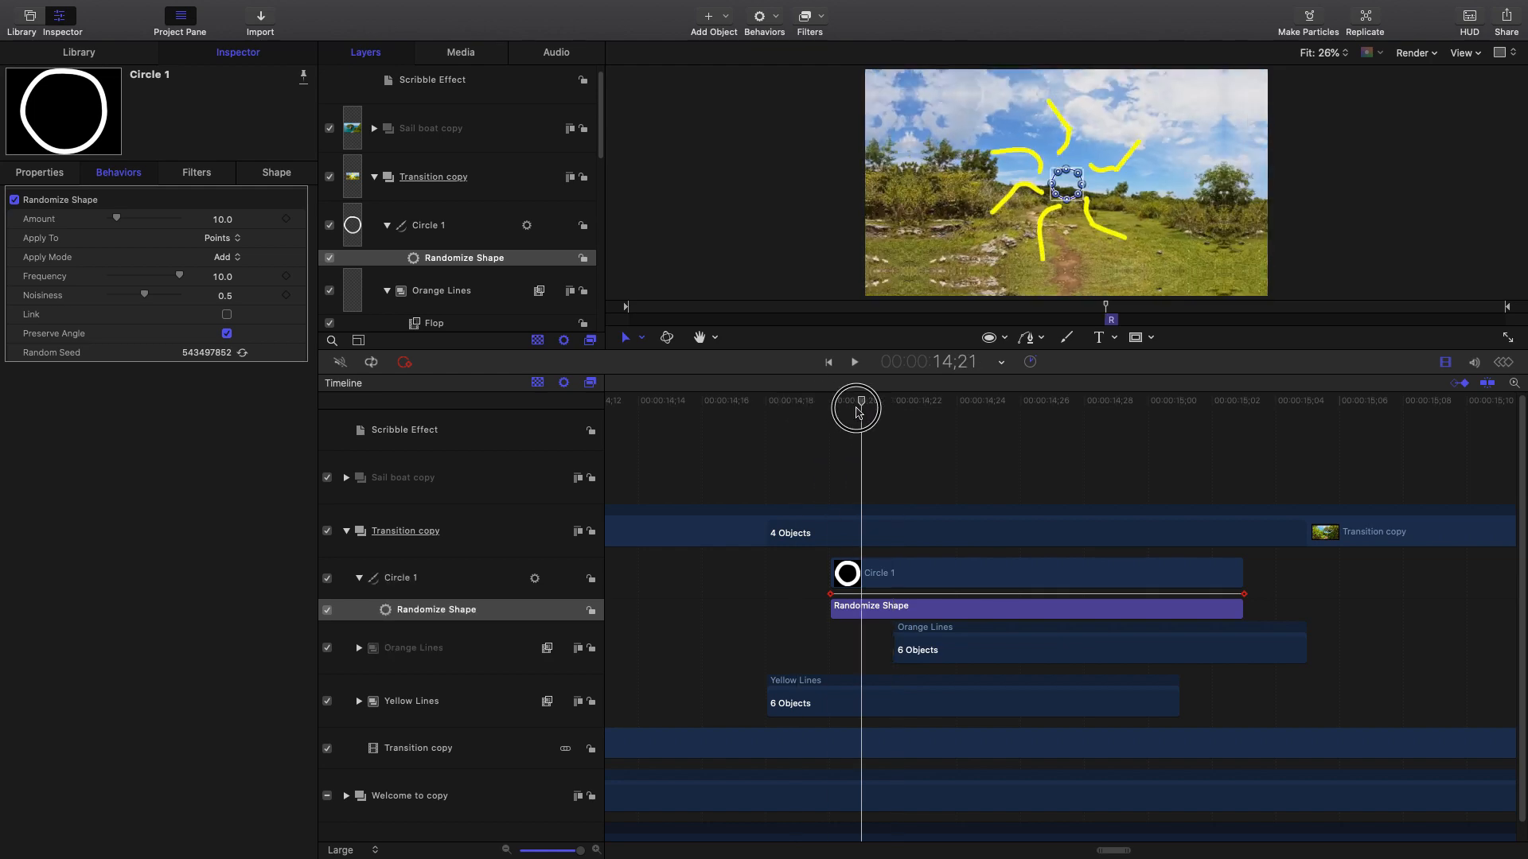
{"action": "left_click_drag", "start_coordinate": [858, 411], "coordinate": [959, 517]}
{"action": "left_click", "coordinate": [458, 585]}
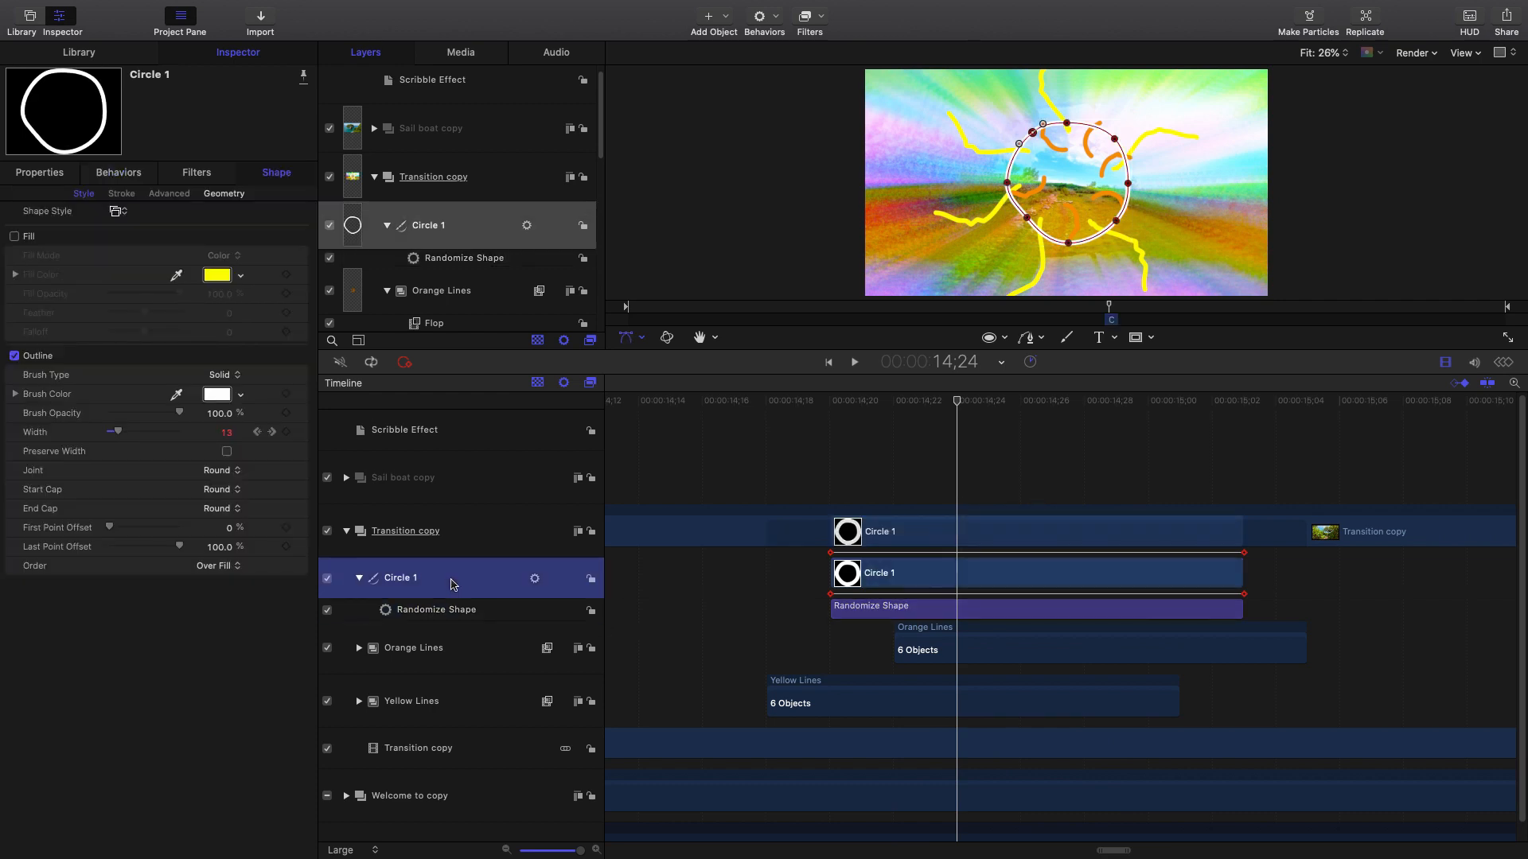
{"action": "right_click", "coordinate": [466, 574]}
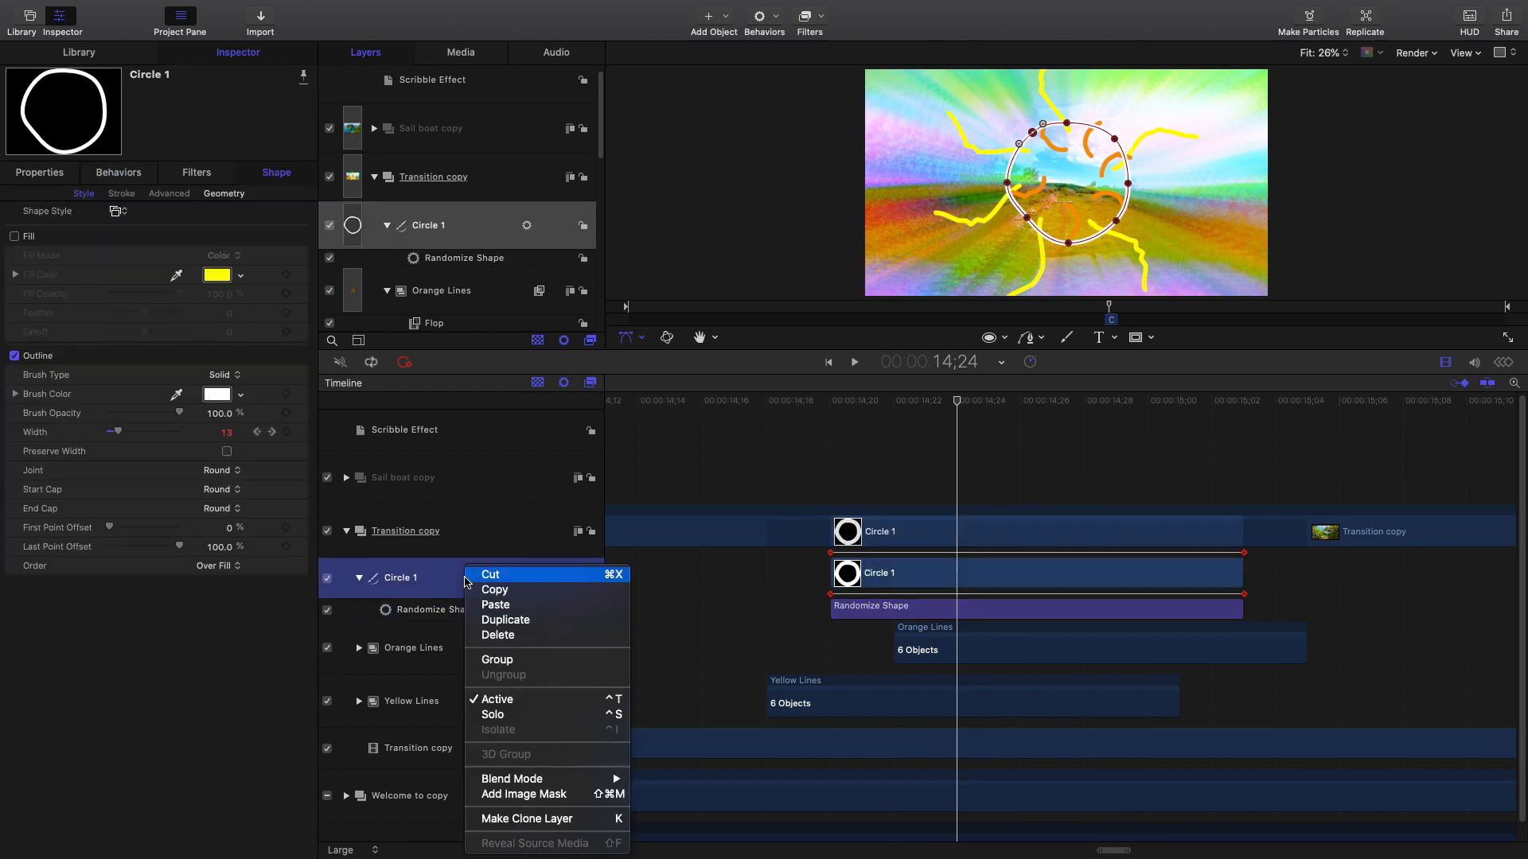
{"action": "left_click", "coordinate": [512, 621]}
{"action": "left_click_drag", "start_coordinate": [918, 576], "coordinate": [1014, 575]}
Make two more ring copies starting near 14;26 and 15;02, then preview the staggered rings.
{"action": "right_click", "coordinate": [467, 580]}
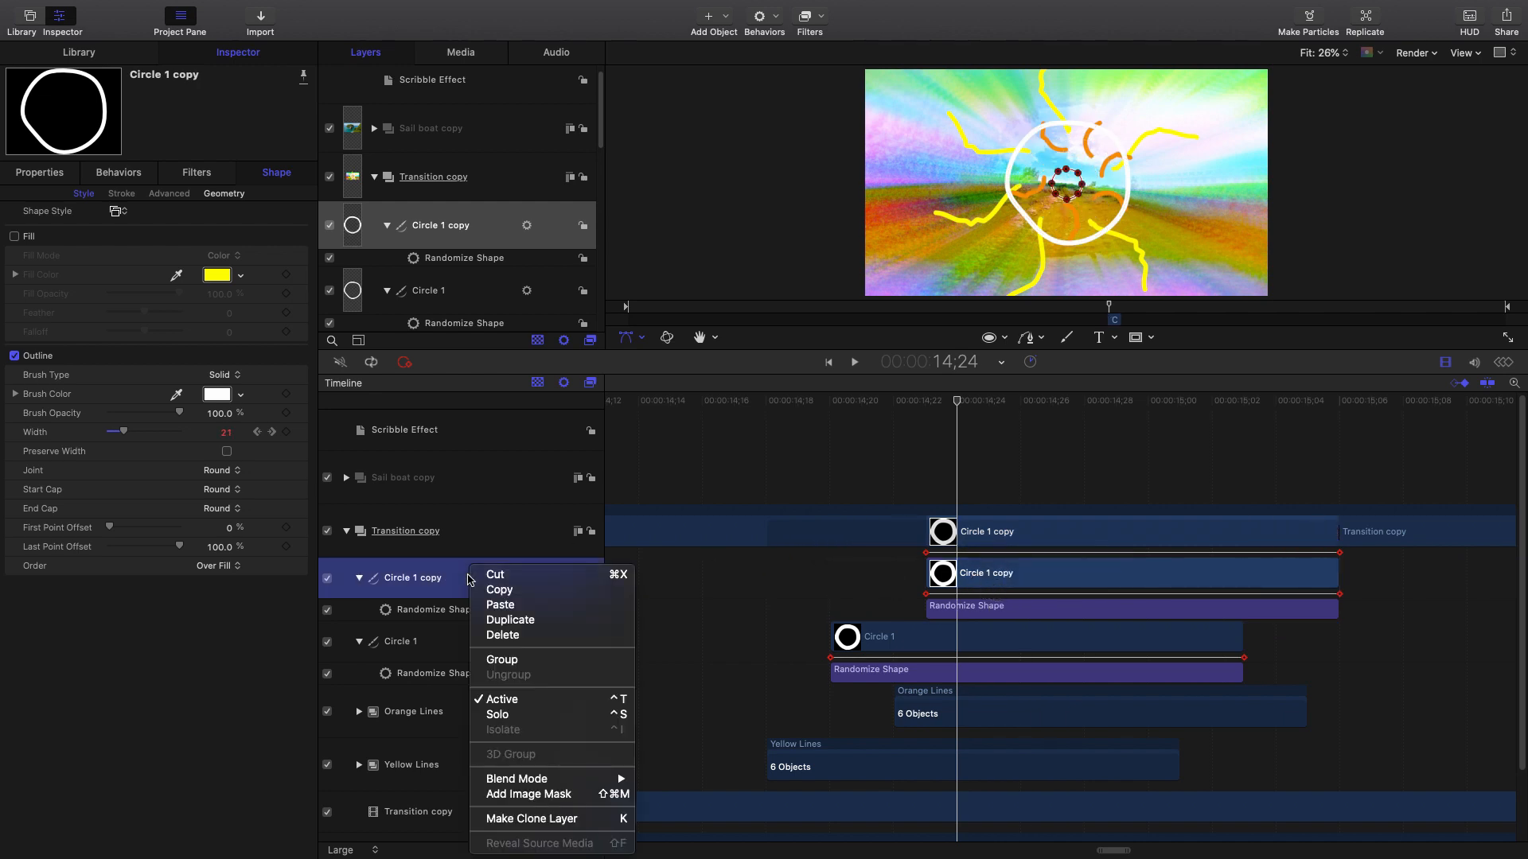
{"action": "left_click", "coordinate": [836, 550]}
{"action": "key", "text": "super+d"}
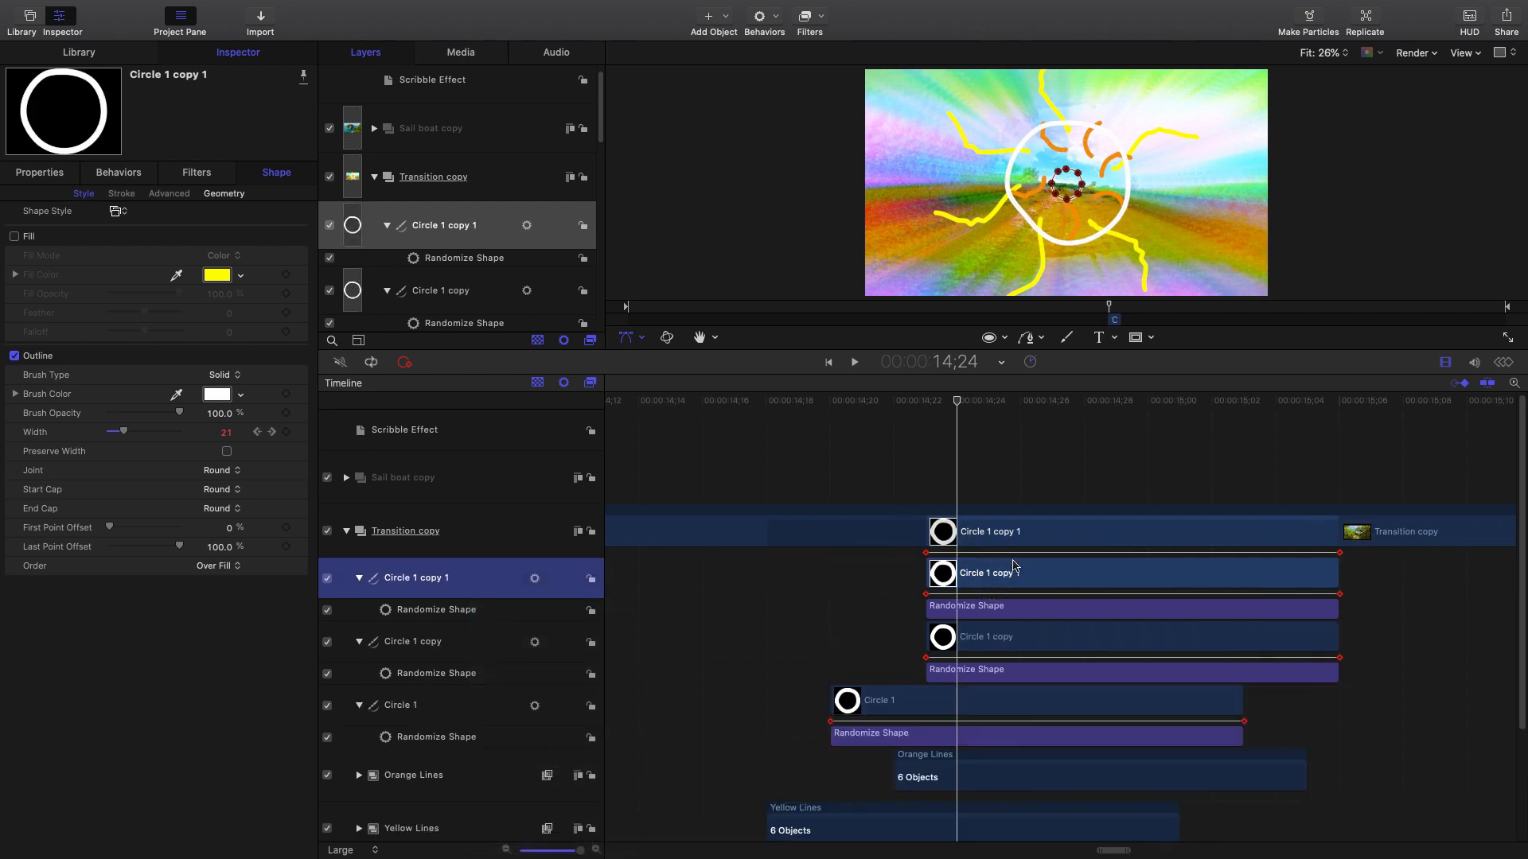
{"action": "left_click_drag", "start_coordinate": [1017, 573], "coordinate": [1337, 585]}
{"action": "right_click", "coordinate": [457, 578]}
{"action": "left_click", "coordinate": [525, 619]}
{"action": "left_click_drag", "start_coordinate": [1160, 634], "coordinate": [1190, 633]}
{"action": "left_click_drag", "start_coordinate": [860, 396], "coordinate": [828, 581]}
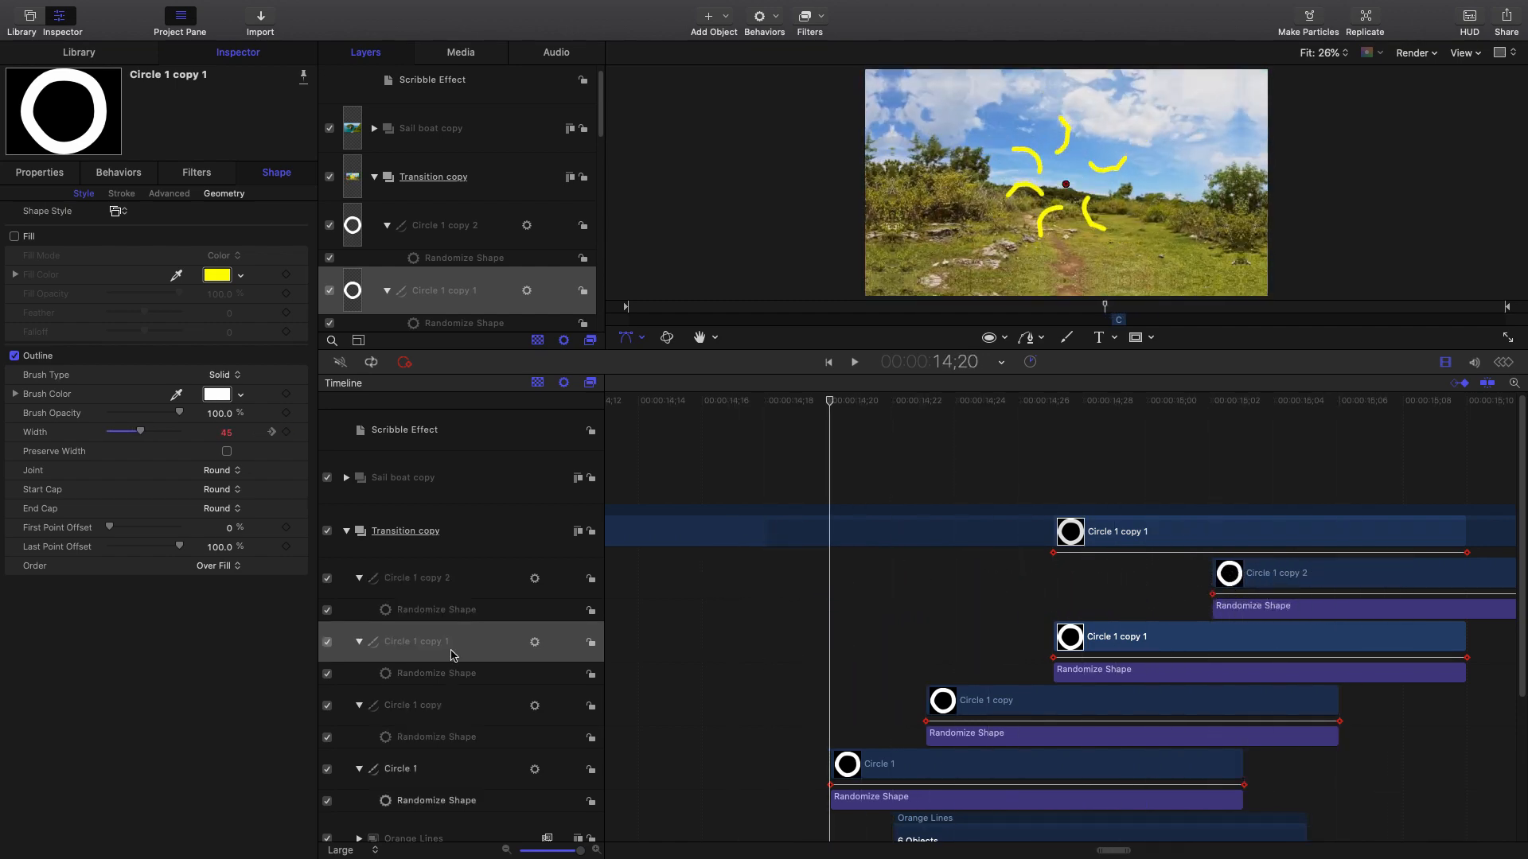
Group Circle 1 through Circle 1 copy 2 as 'Circle' and jump to a frame showing the rings.
{"action": "left_click", "coordinate": [1446, 363]}
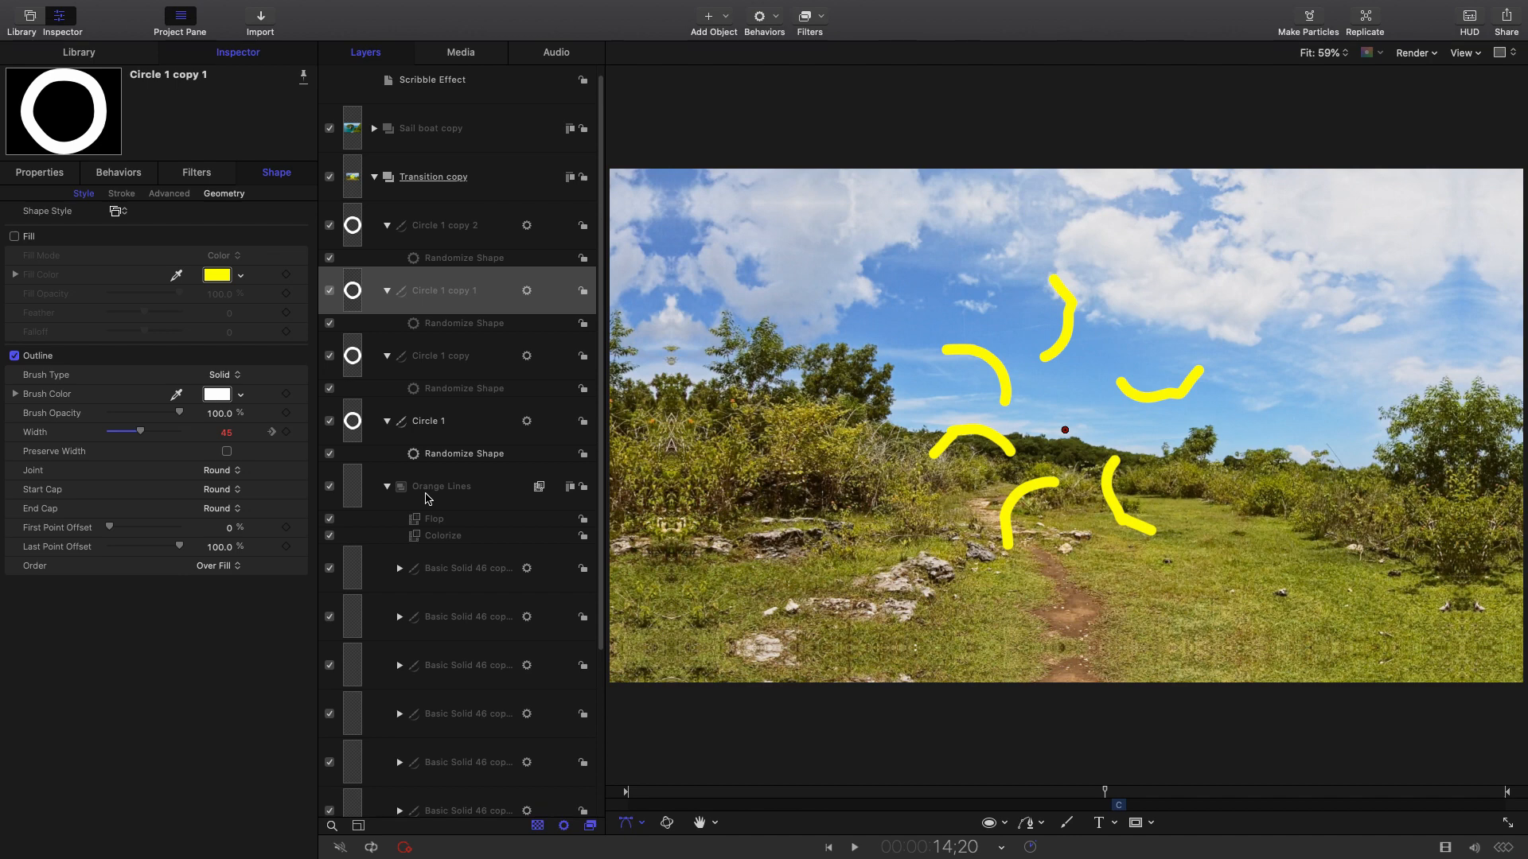
{"action": "left_click", "coordinate": [456, 223]}
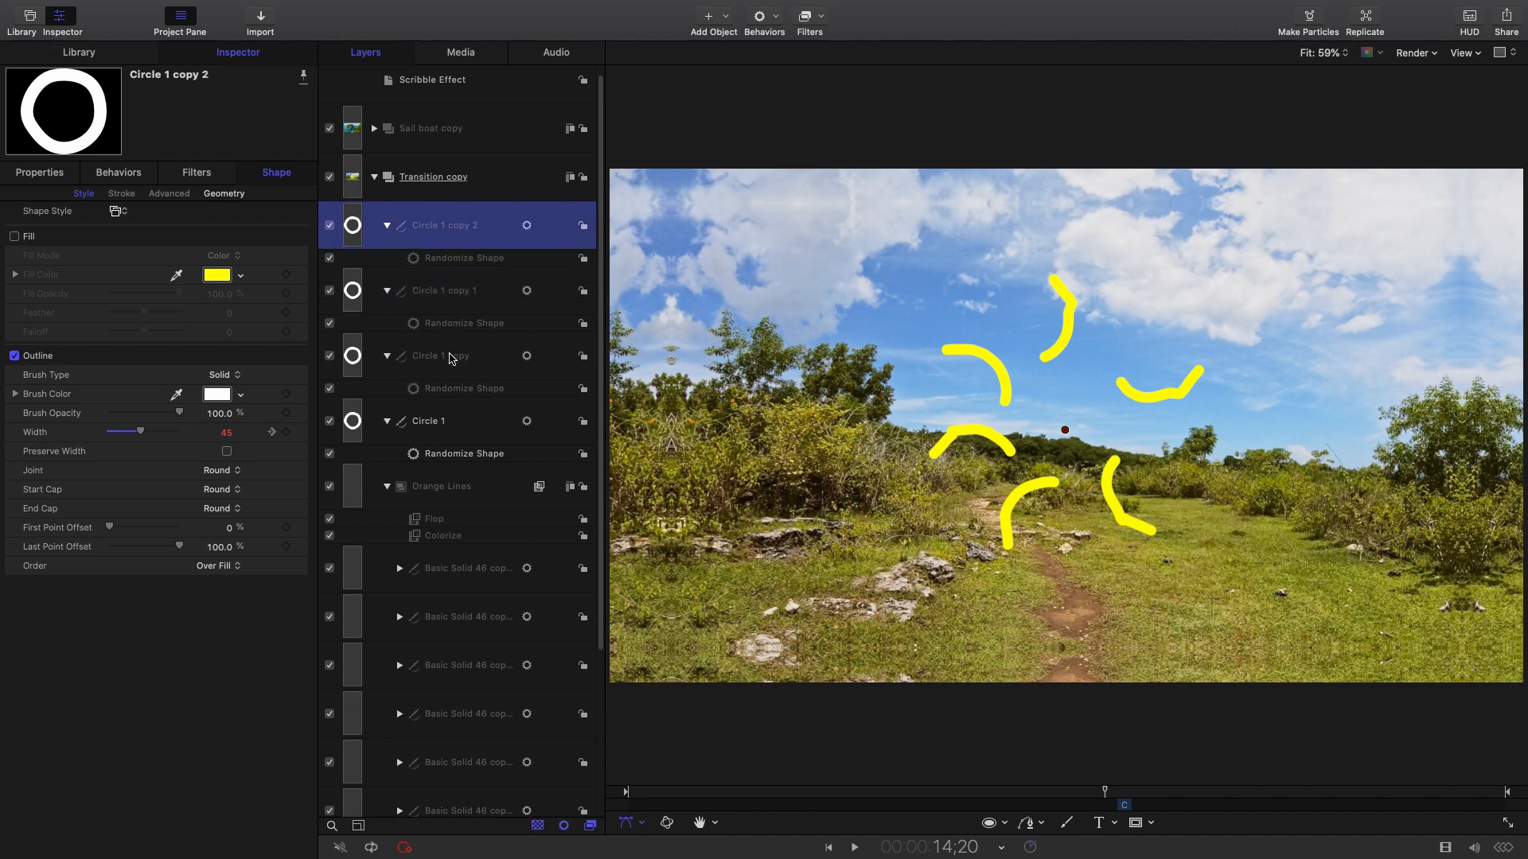
{"action": "left_click", "coordinate": [453, 423], "text": "shift"}
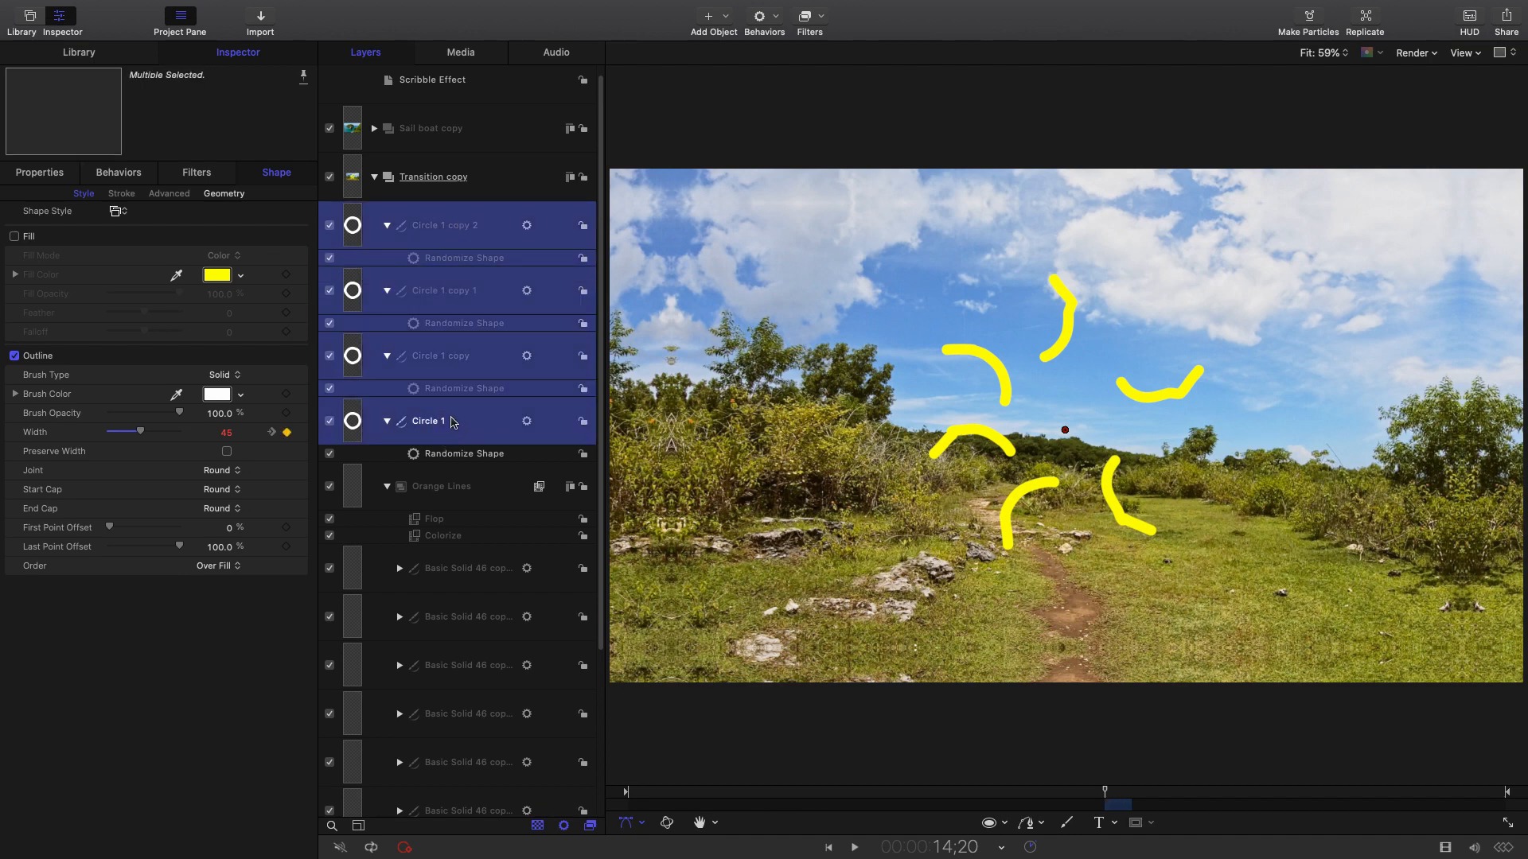
{"action": "right_click", "coordinate": [475, 340]}
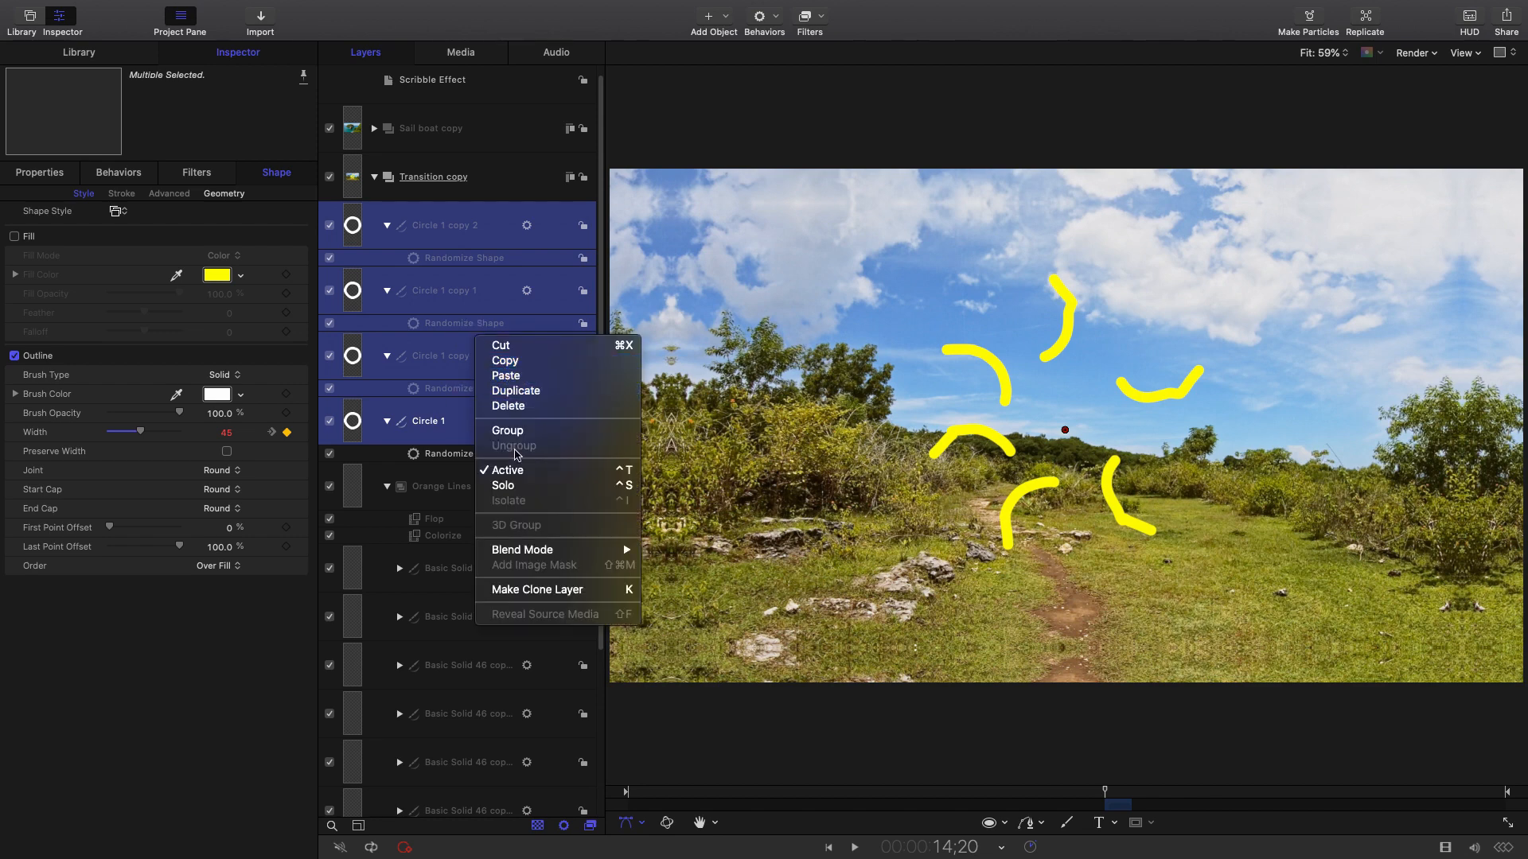
{"action": "left_click", "coordinate": [508, 431]}
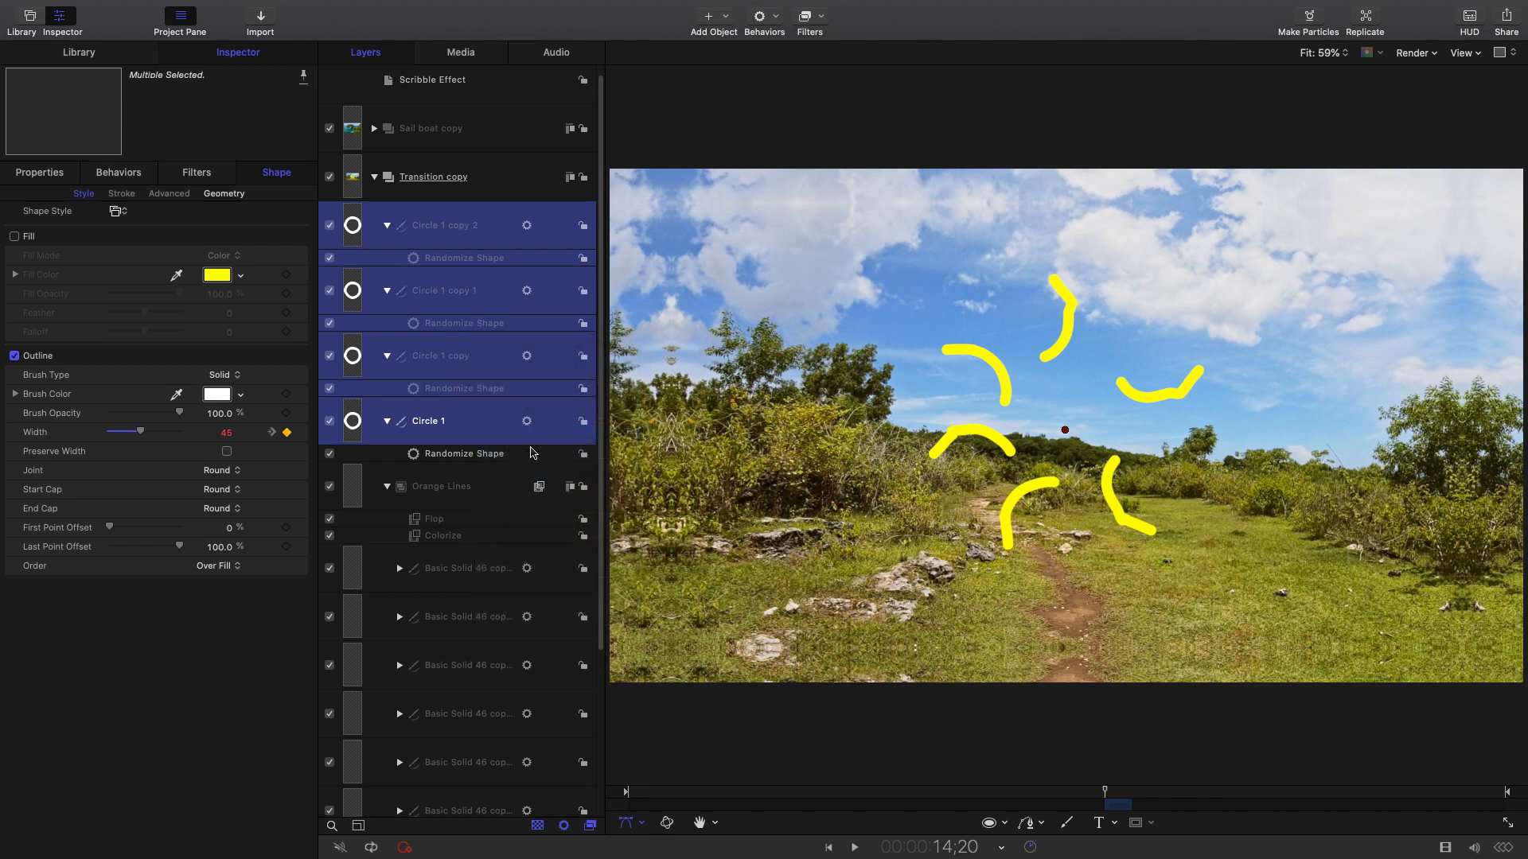
{"action": "left_click", "coordinate": [385, 228]}
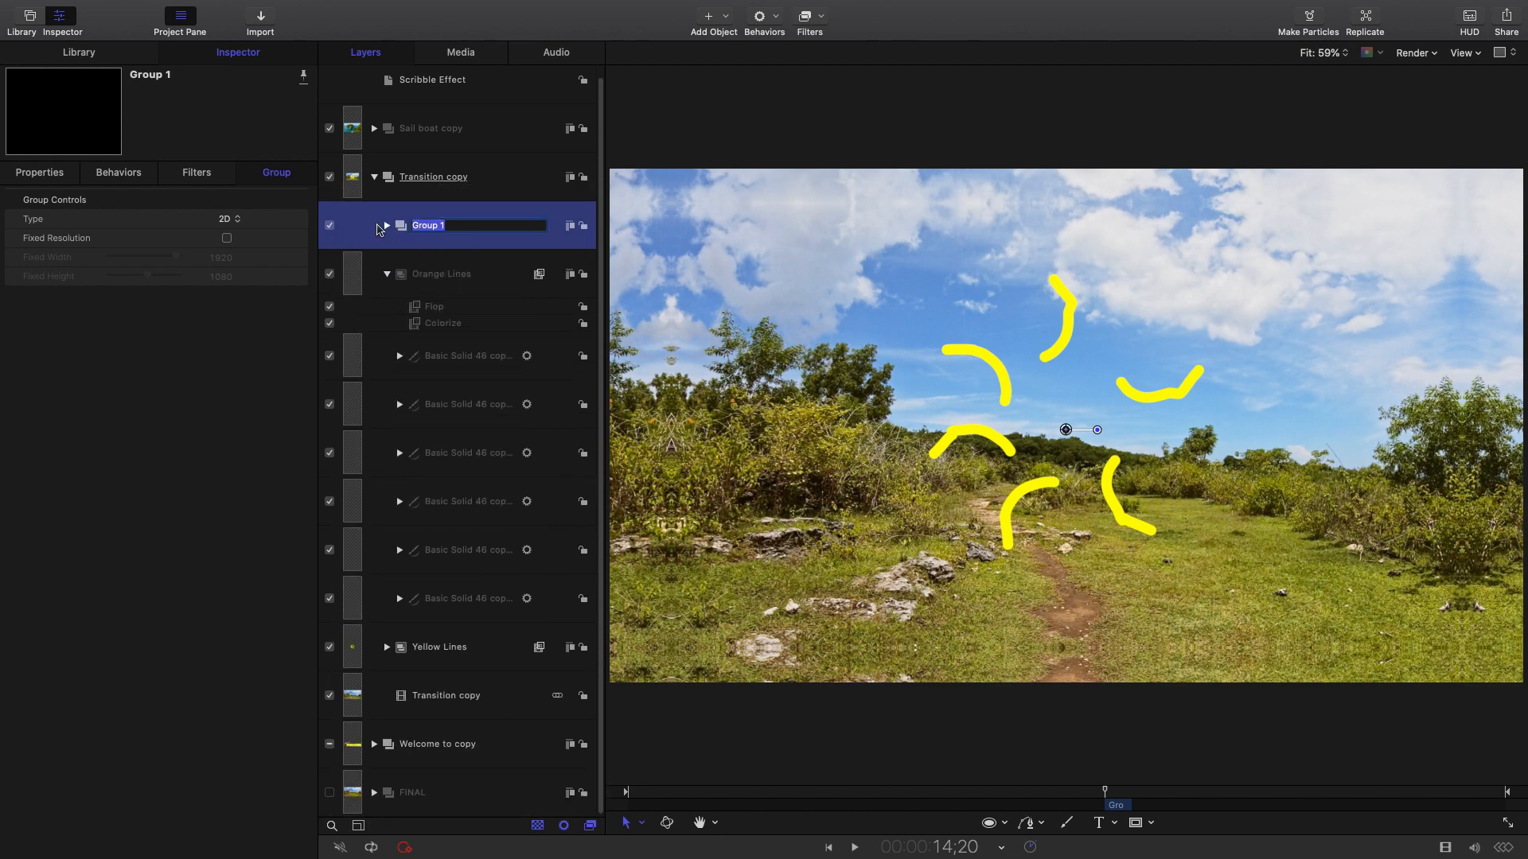
{"action": "type", "text": "Circle"}
{"action": "key", "text": "Return"}
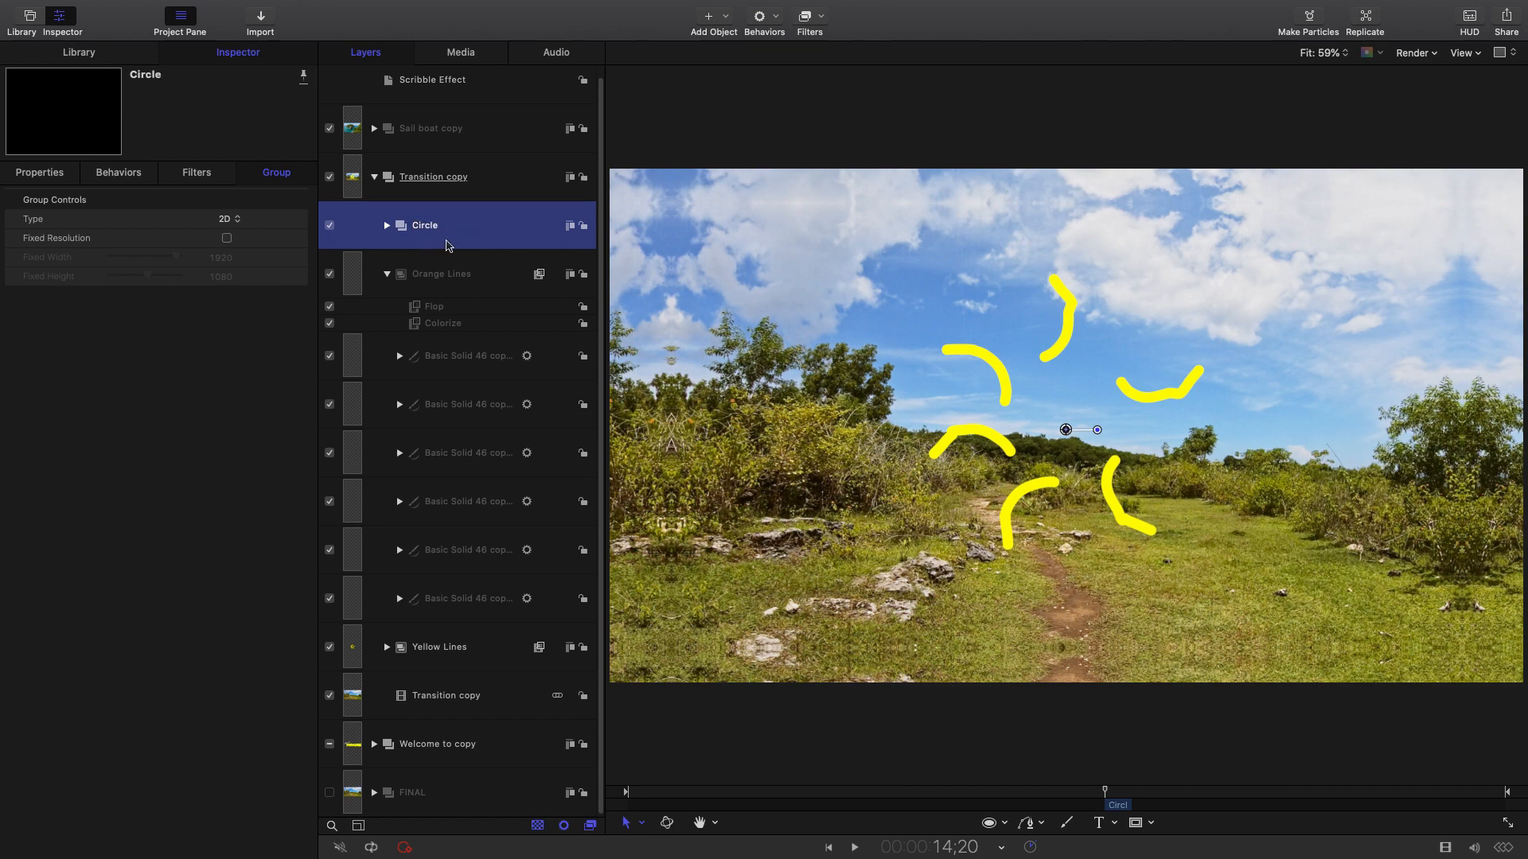
{"action": "left_click", "coordinate": [242, 55]}
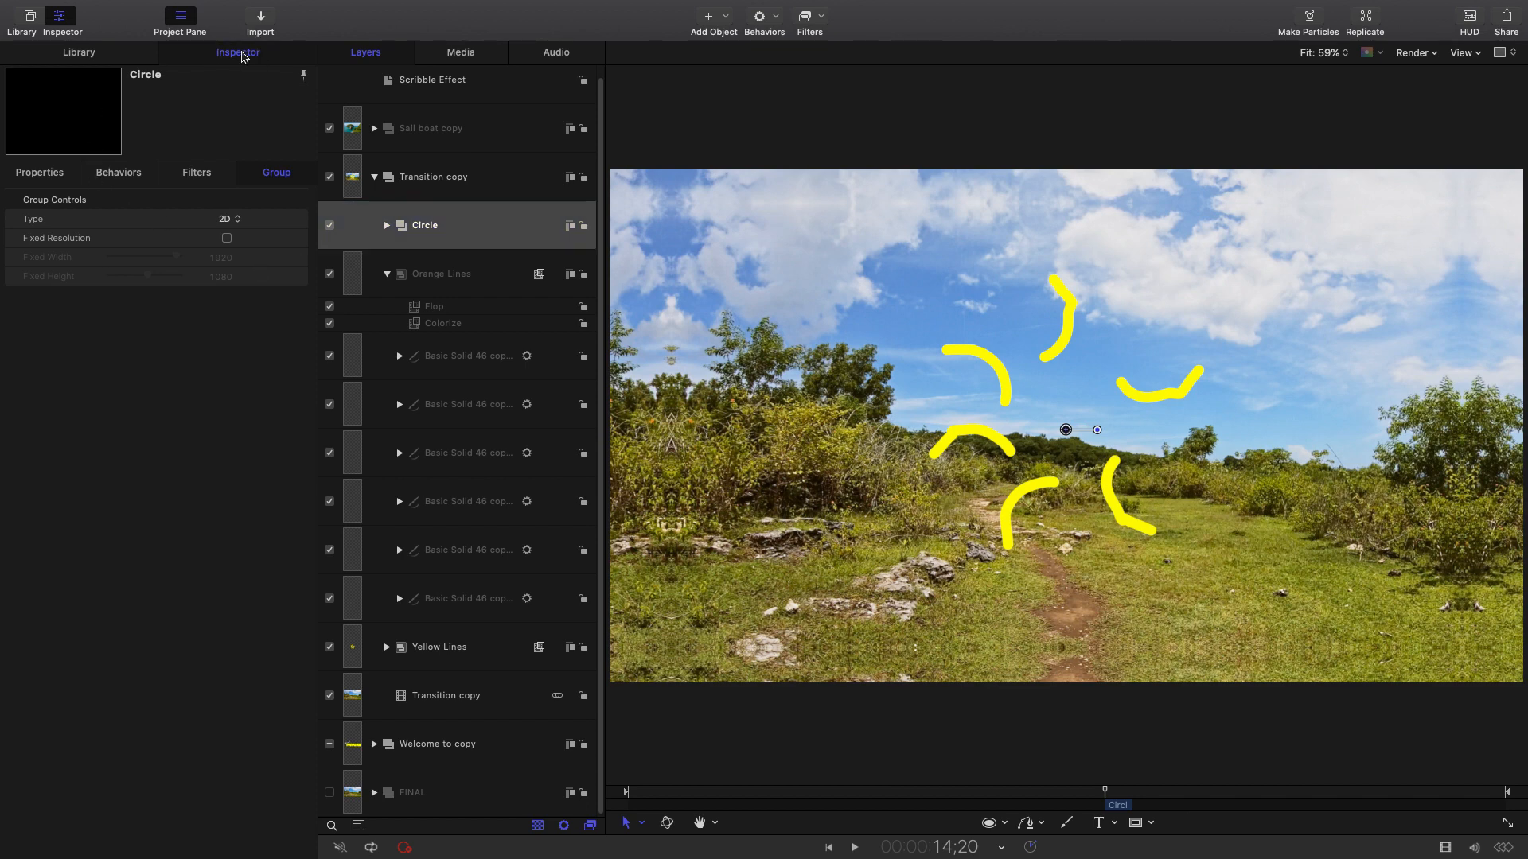
{"action": "left_click", "coordinate": [1120, 794]}
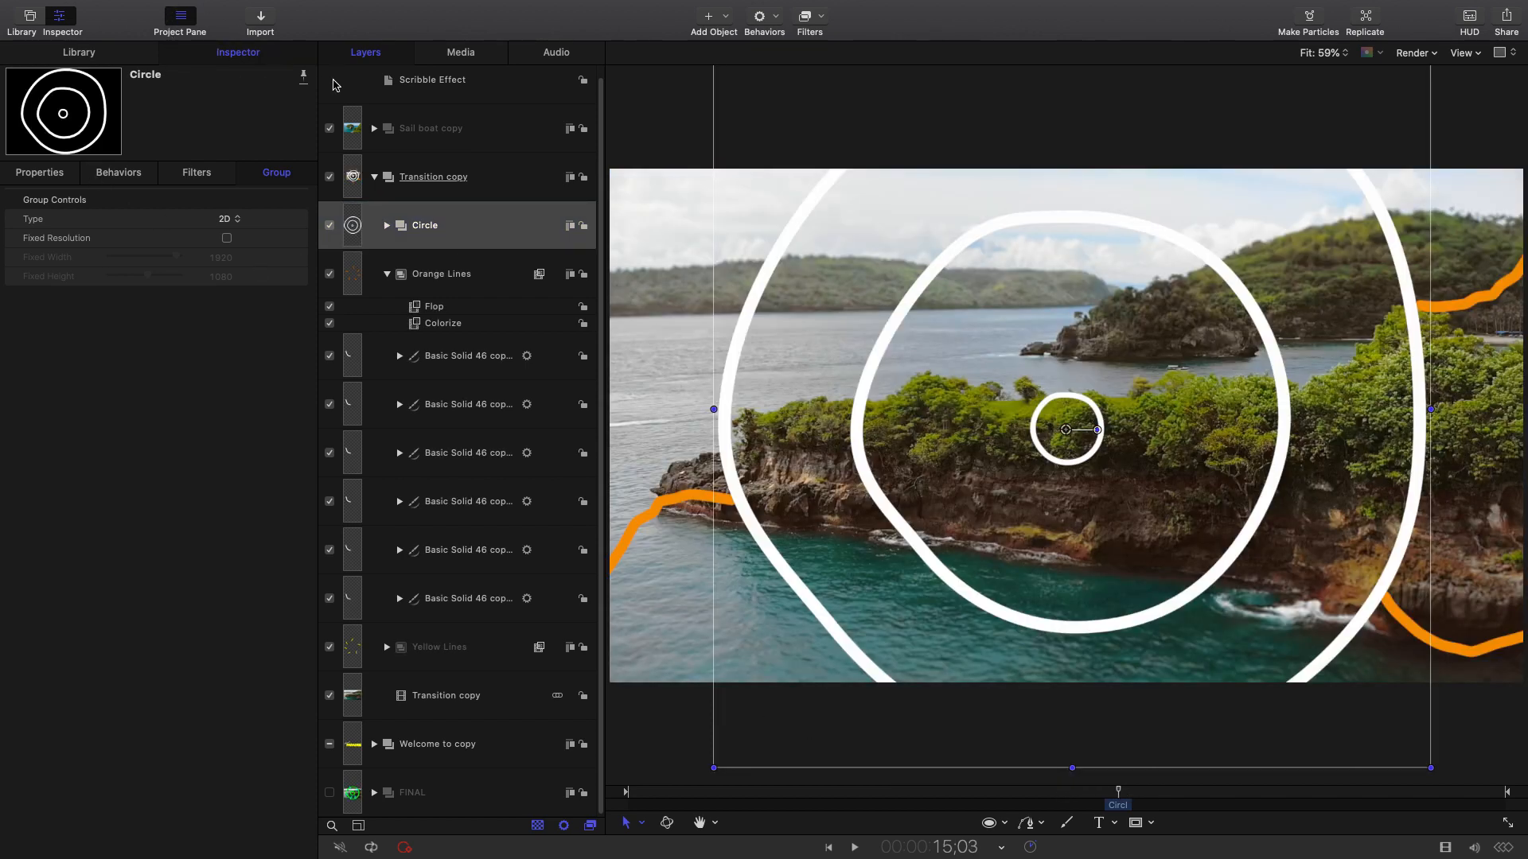
Apply the Colorize filter from Library > Filters > Color to the Circle group.
{"action": "left_click", "coordinate": [89, 59]}
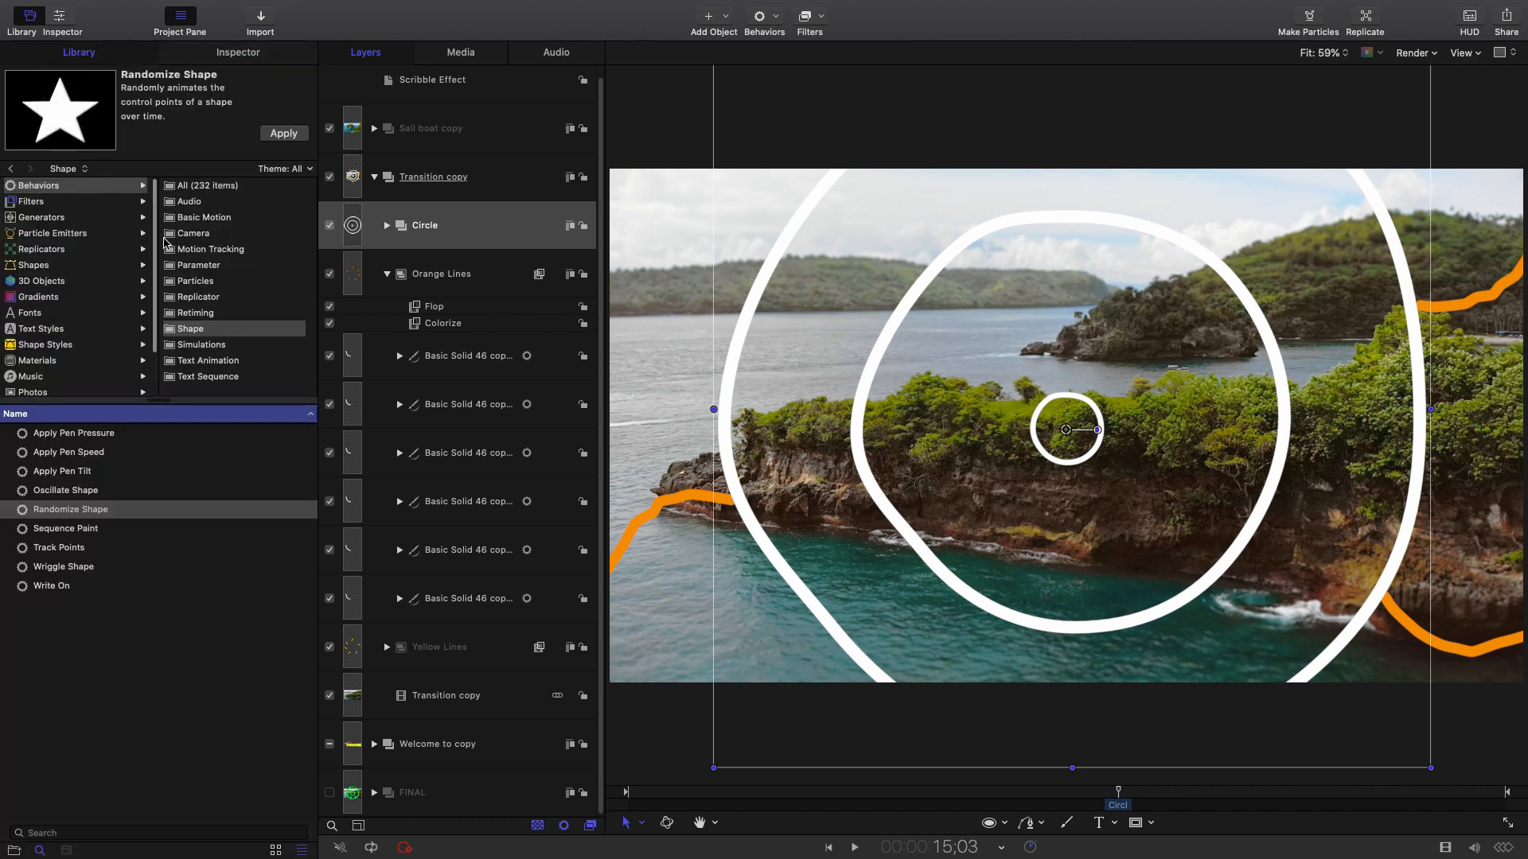
{"action": "left_click", "coordinate": [32, 203]}
{"action": "left_click", "coordinate": [189, 249]}
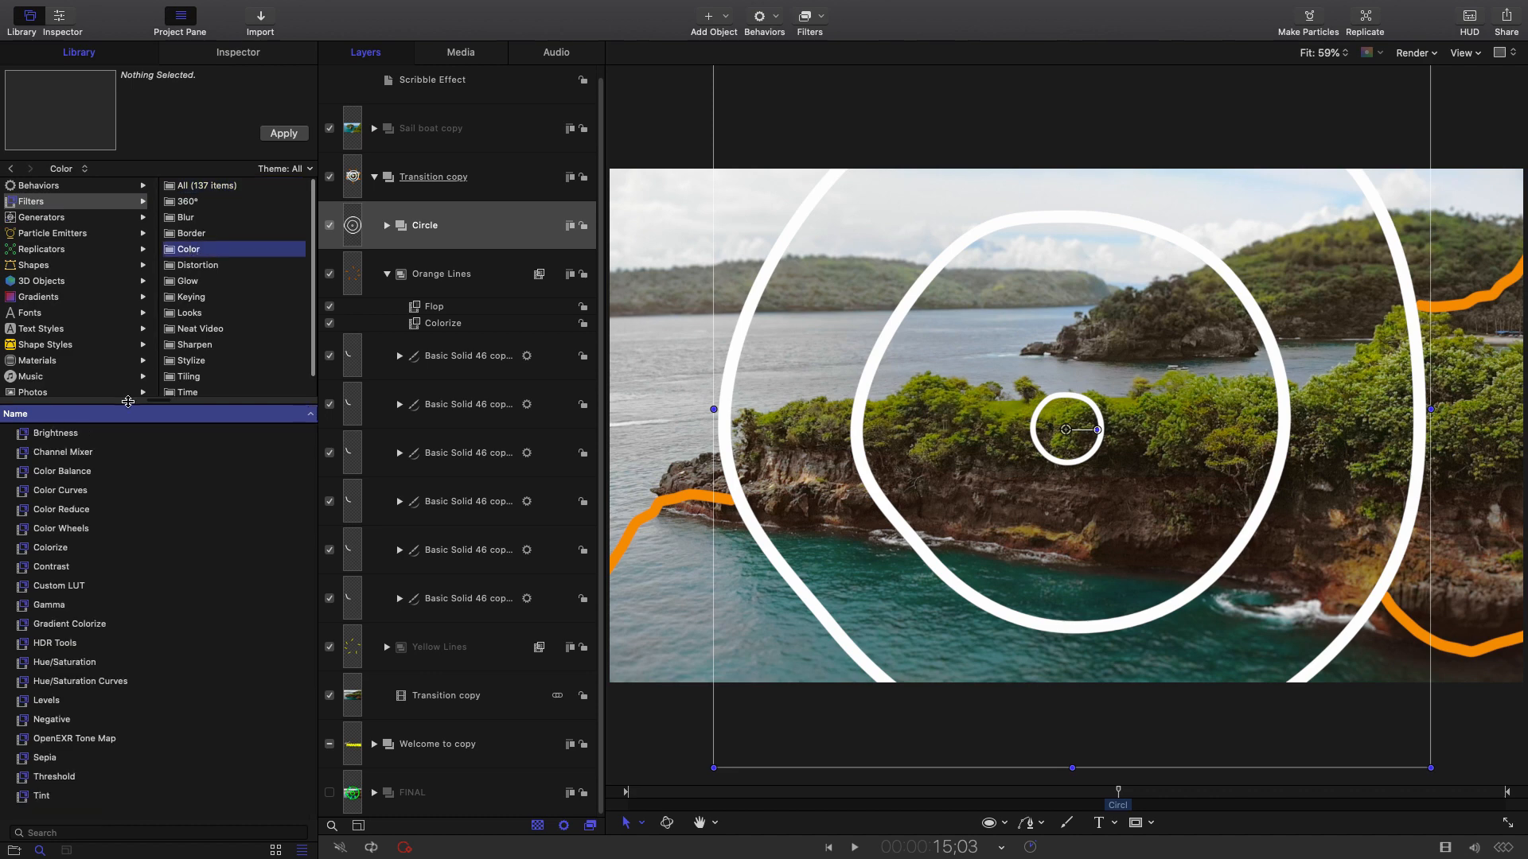
{"action": "left_click_drag", "start_coordinate": [50, 548], "coordinate": [488, 224]}
{"action": "left_click", "coordinate": [490, 258]}
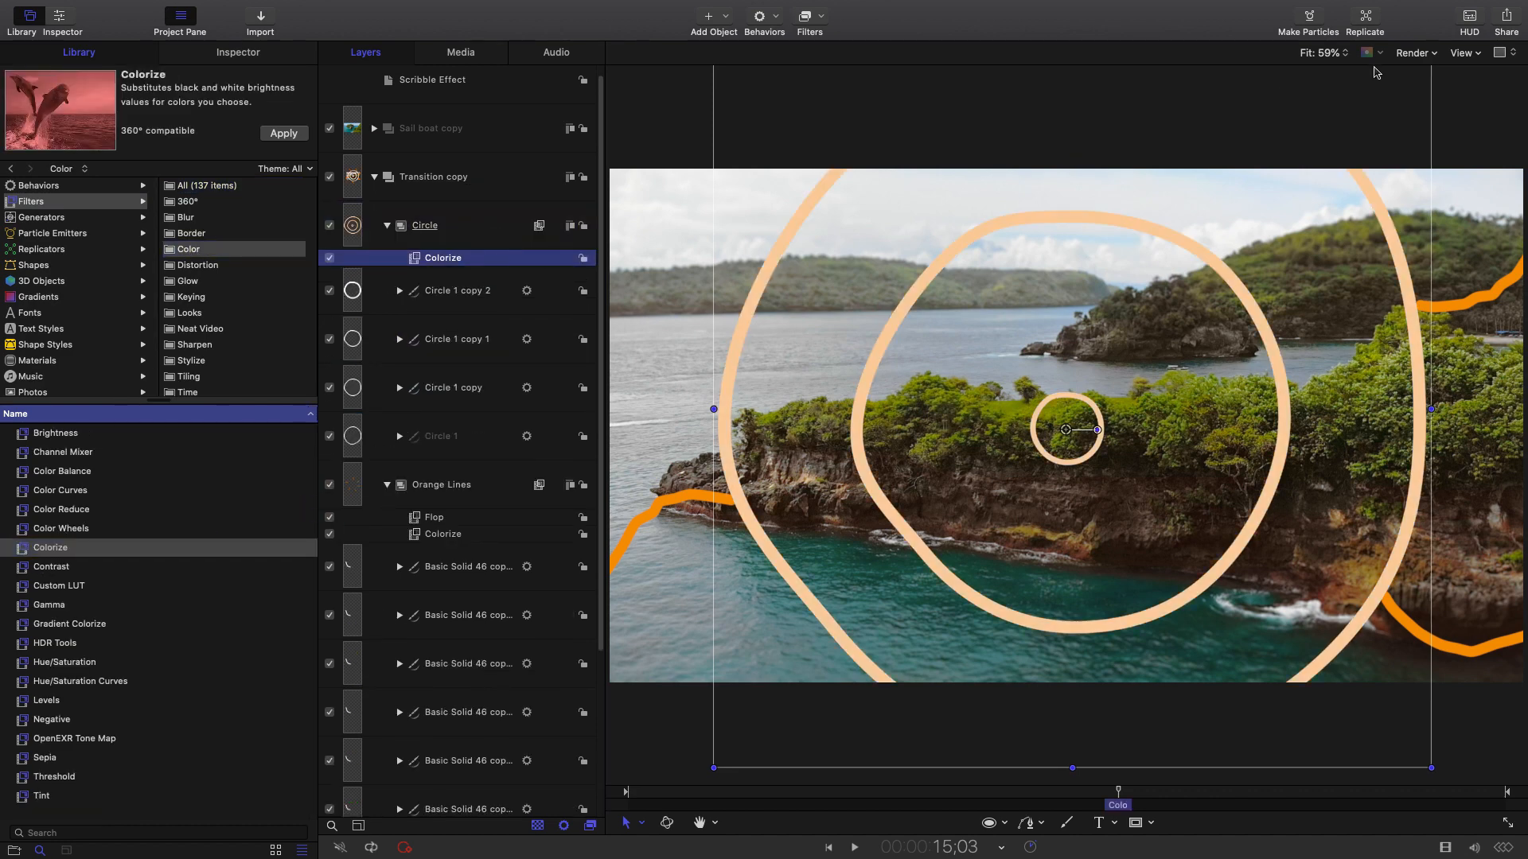
{"action": "left_click", "coordinate": [1469, 17]}
{"action": "left_click_drag", "start_coordinate": [508, 630], "coordinate": [454, 604]}
Set Colorize's Remap White colour to green, after briefly trying red and purple.
{"action": "left_click", "coordinate": [484, 596]}
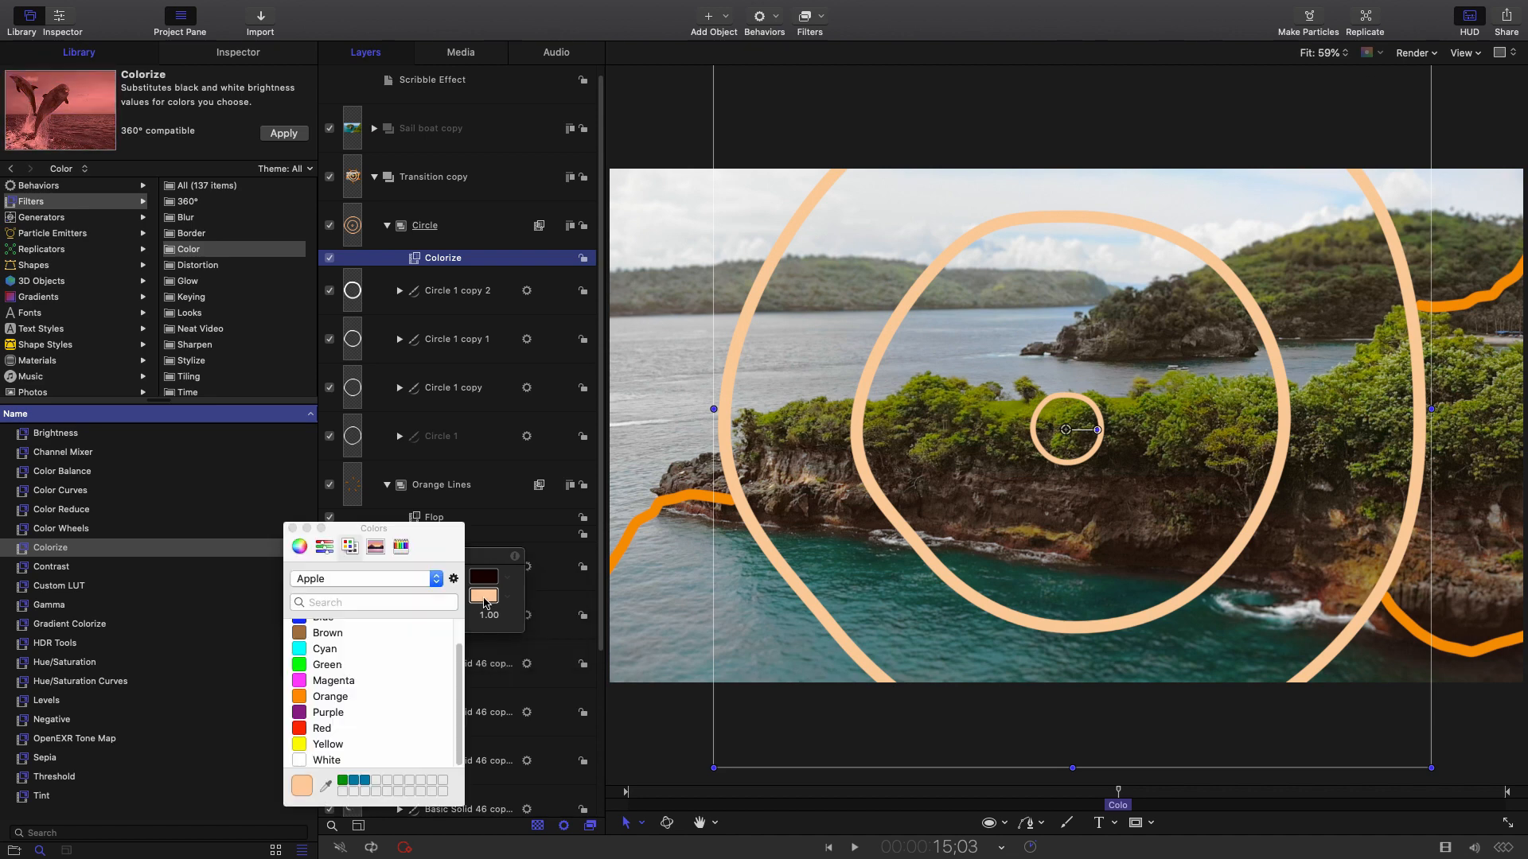
{"action": "left_click", "coordinate": [320, 665]}
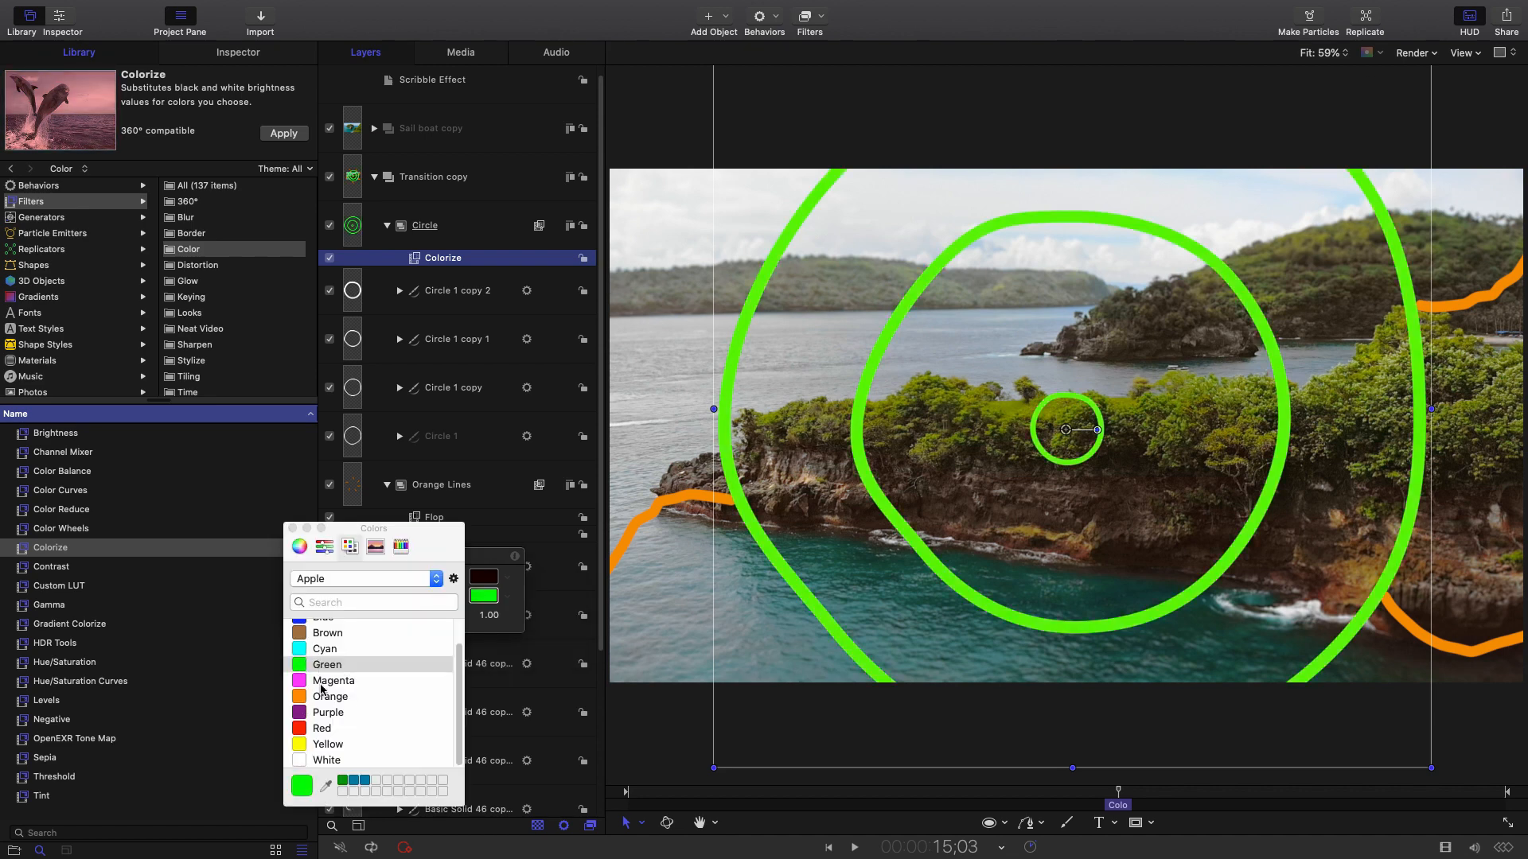
{"action": "left_click", "coordinate": [321, 728]}
{"action": "left_click", "coordinate": [328, 714]}
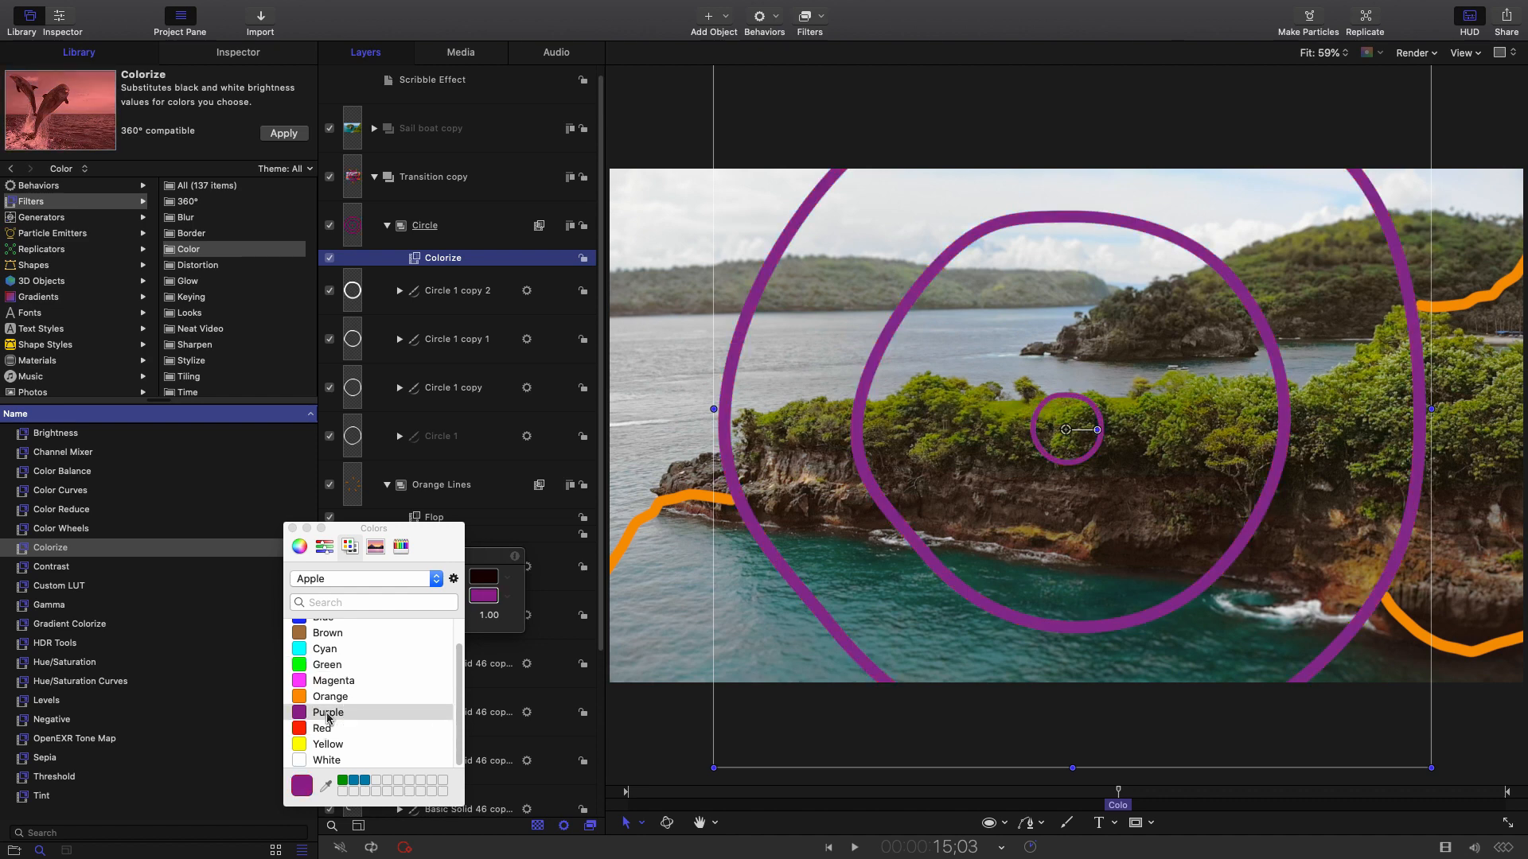
{"action": "scroll", "coordinate": [331, 665], "scroll_direction": "up", "scroll_amount": 1}
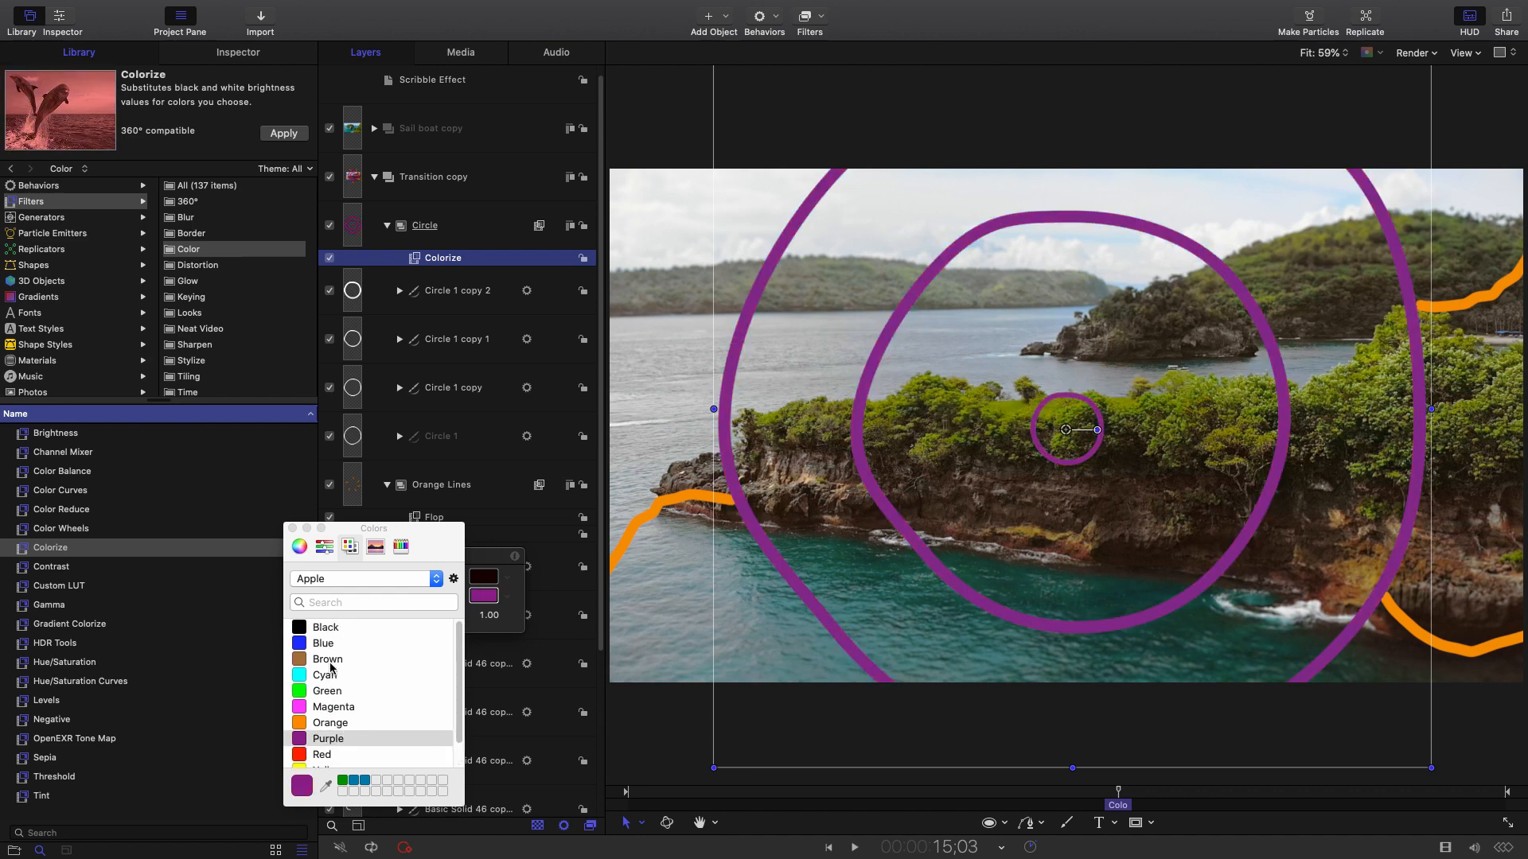
{"action": "left_click", "coordinate": [327, 679]}
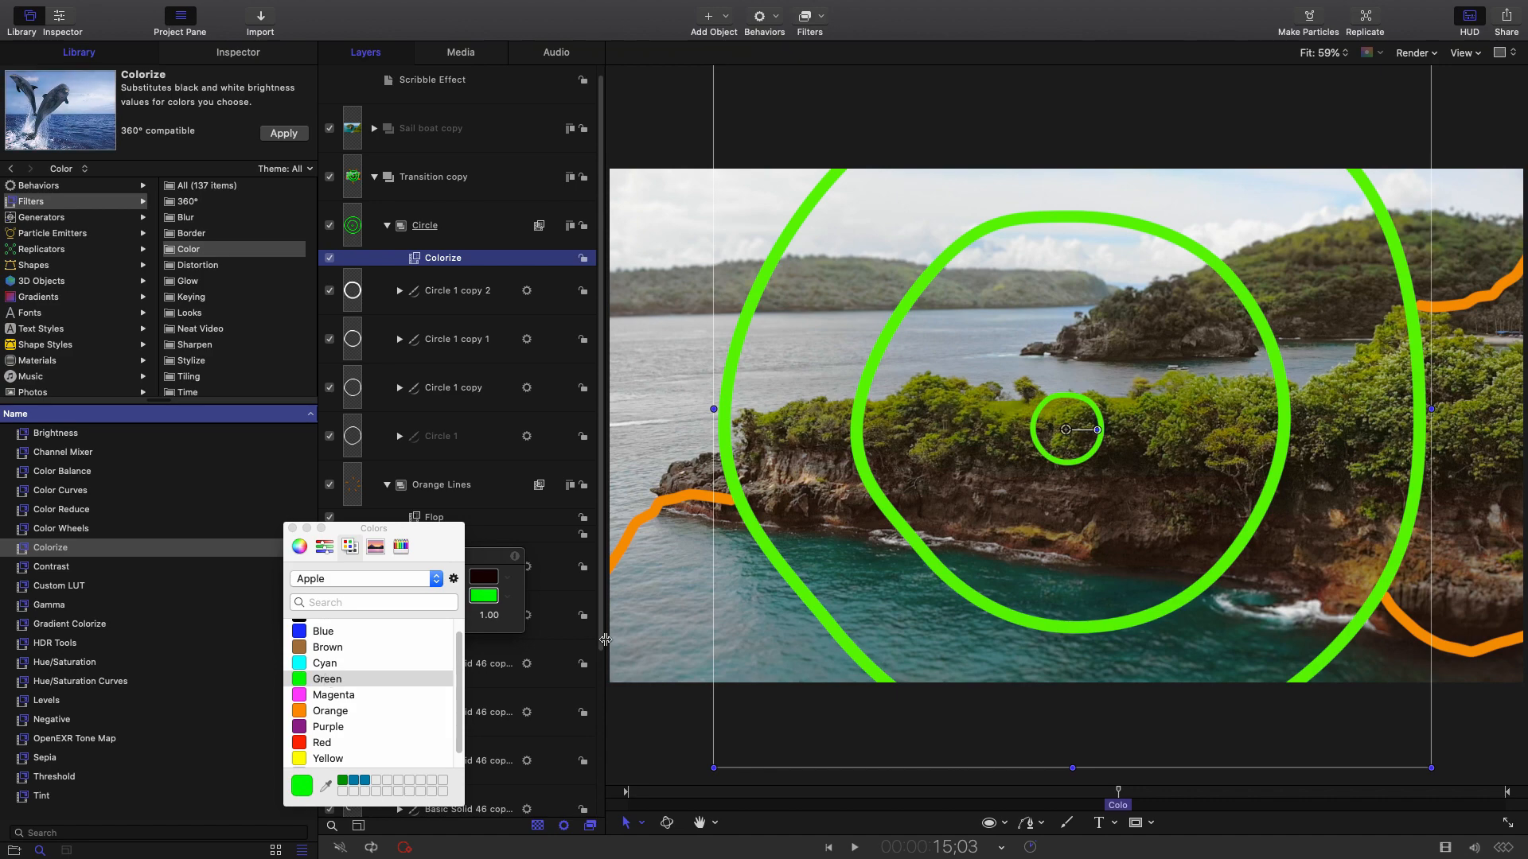
Rewind to before the transition and play back the Transition copy group.
{"action": "left_click_drag", "start_coordinate": [1101, 793], "coordinate": [1071, 794]}
{"action": "left_click", "coordinate": [488, 174]}
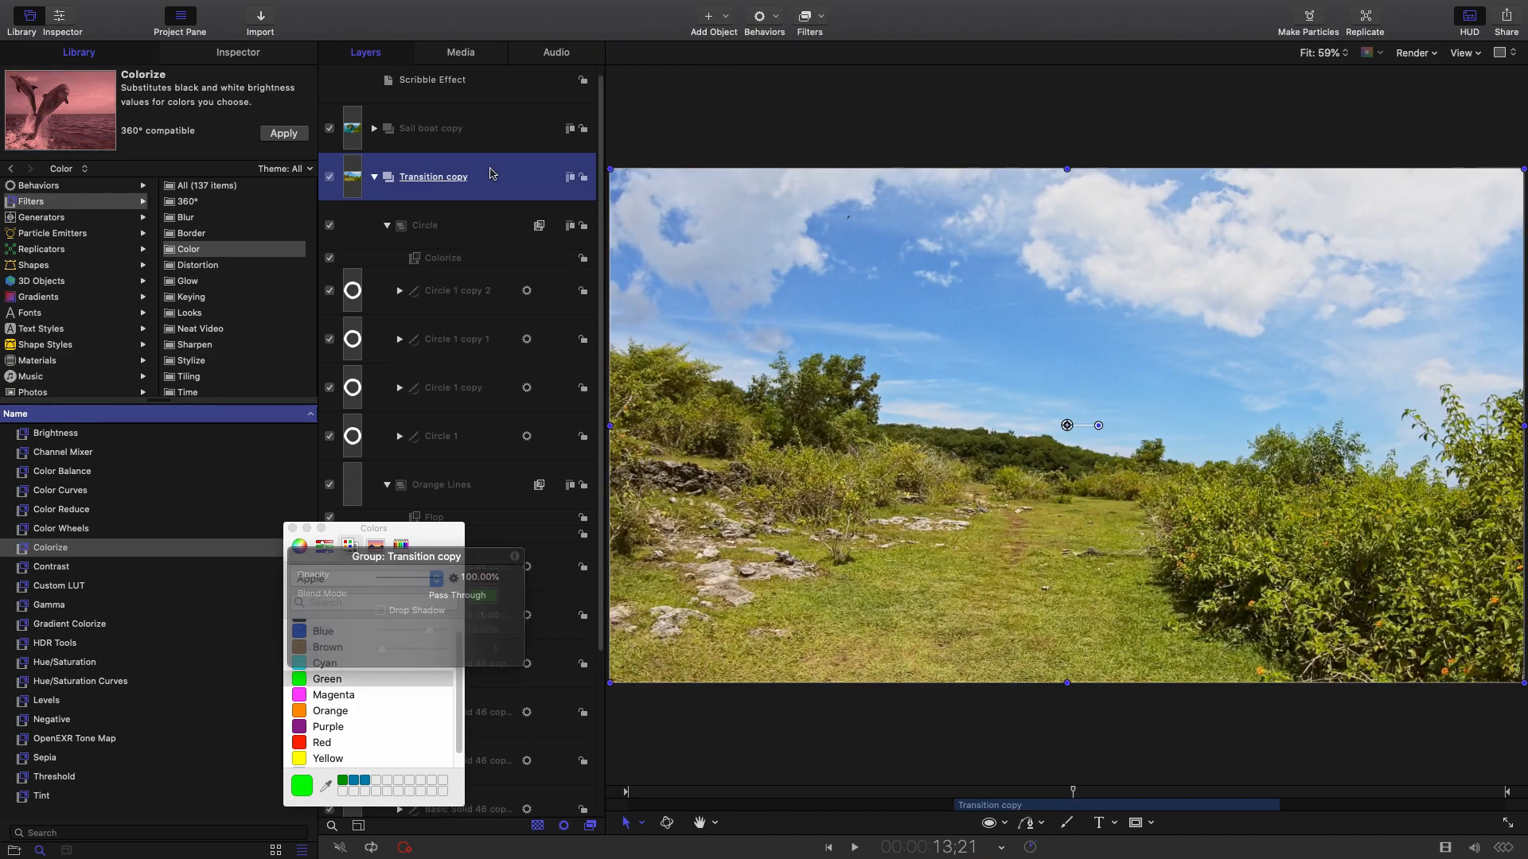
{"action": "key", "text": "space"}
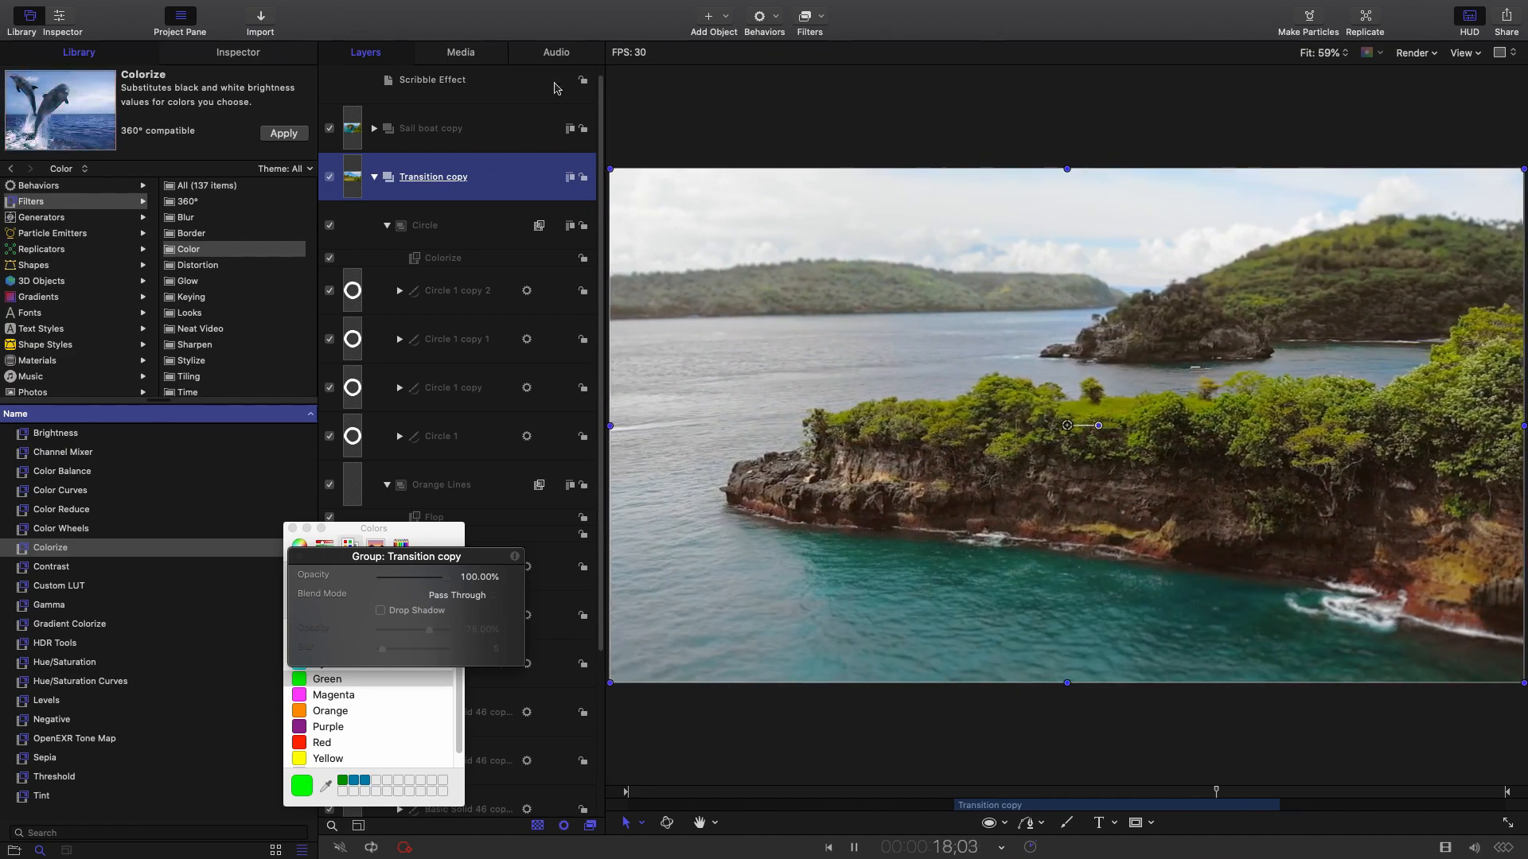
{"action": "key", "text": "space"}
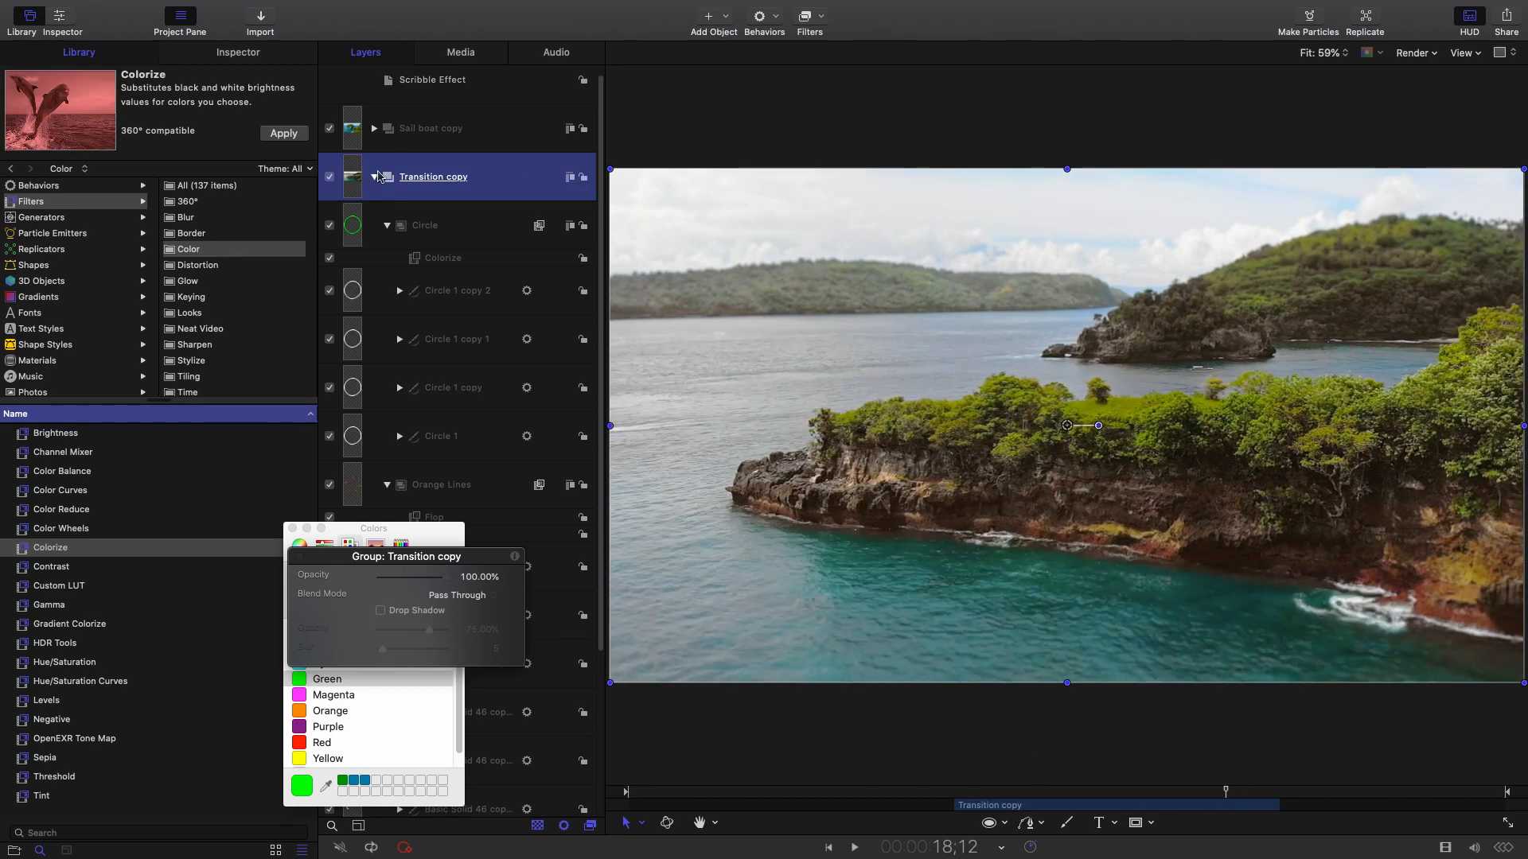
Select the Circle, Orange Lines and Yellow Lines groups and group them together.
{"action": "left_click", "coordinate": [374, 179]}
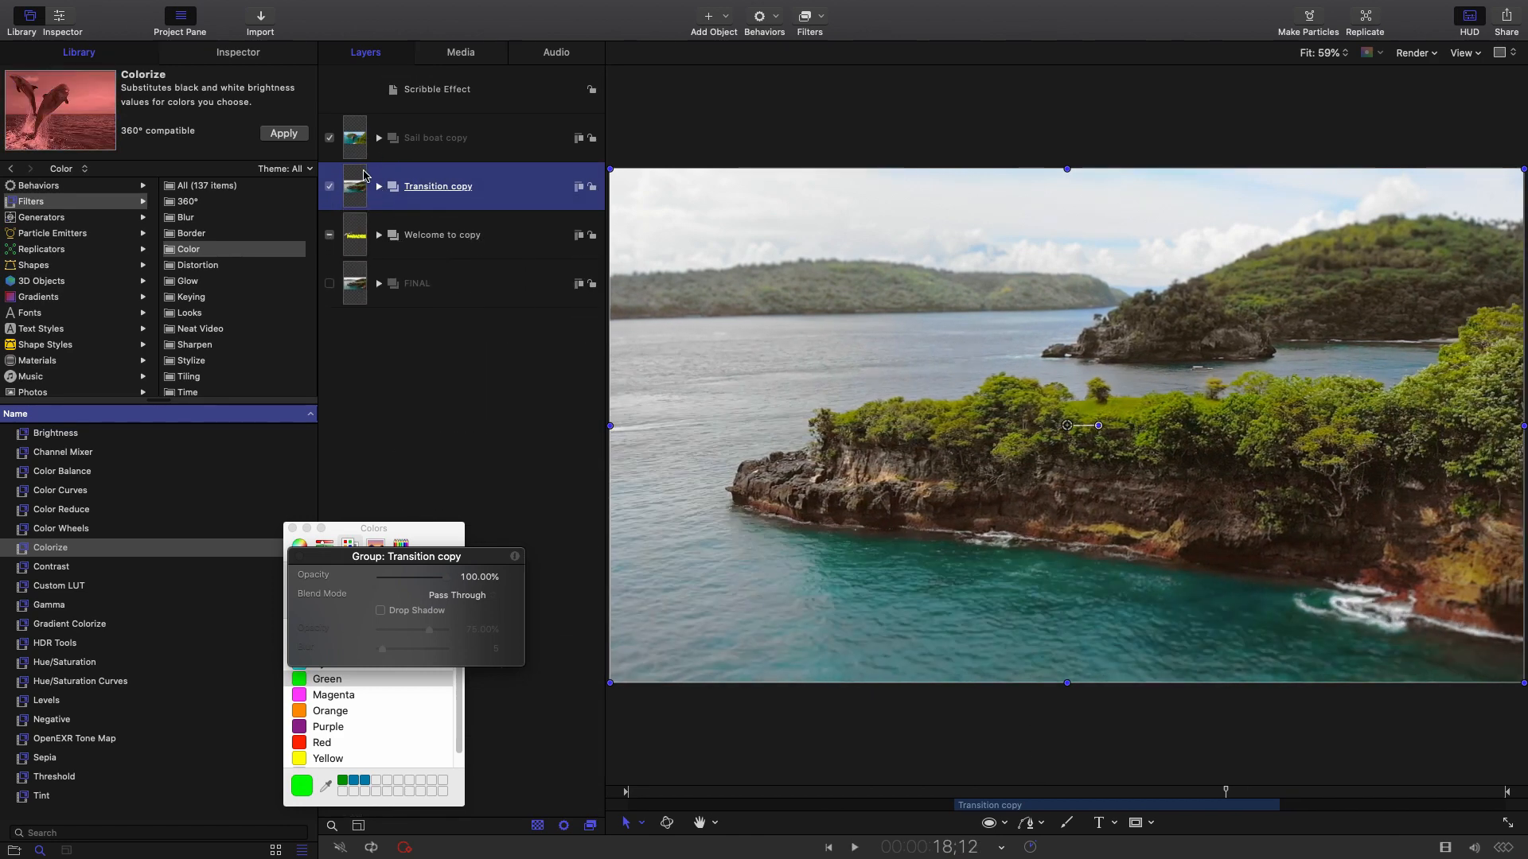
{"action": "left_click", "coordinate": [380, 188]}
{"action": "left_click", "coordinate": [392, 248]}
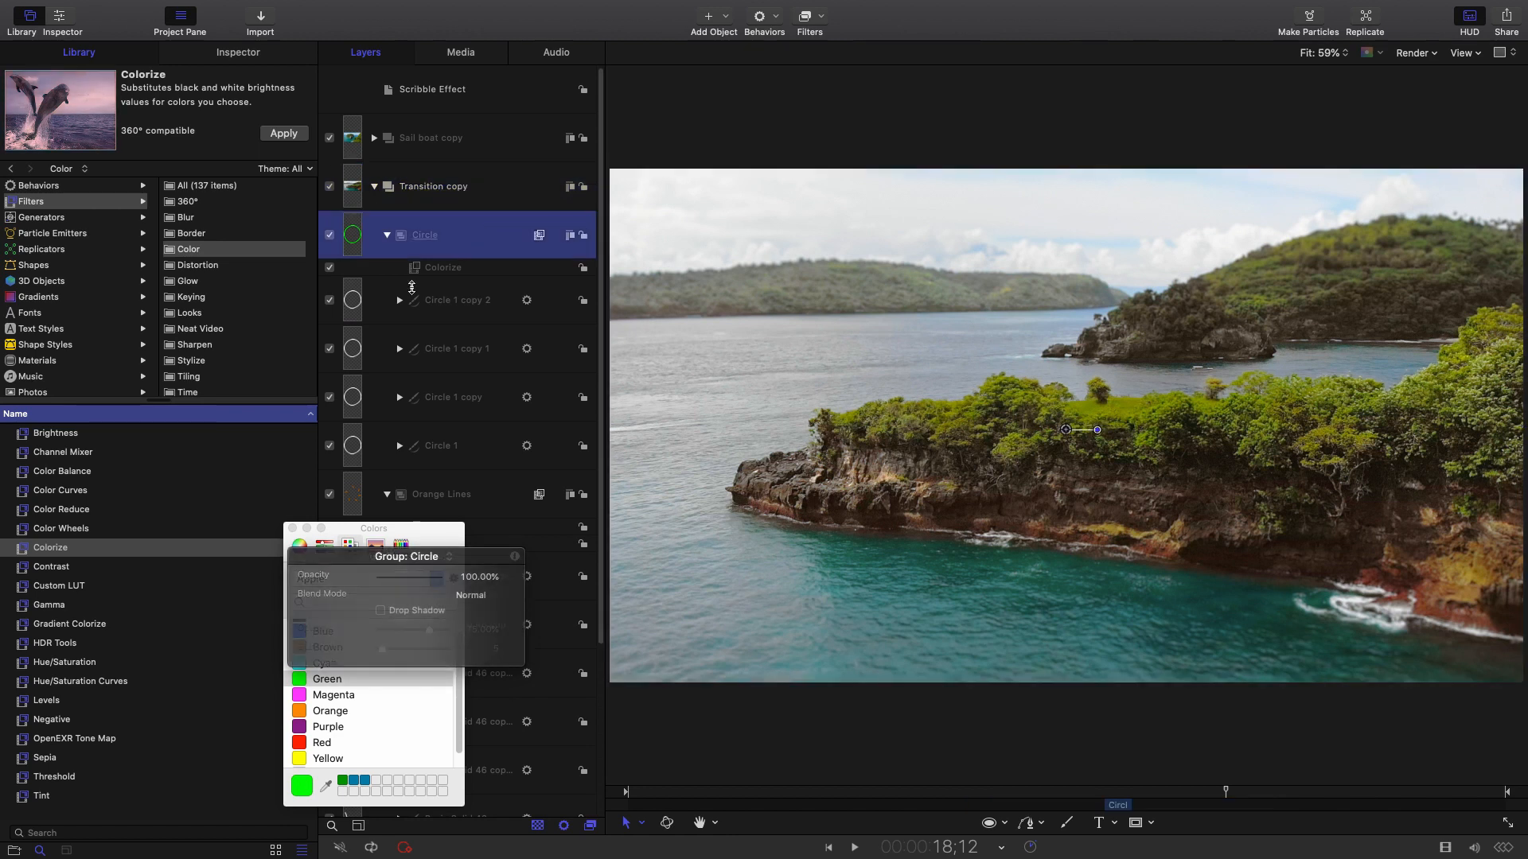
{"action": "left_click", "coordinate": [387, 234]}
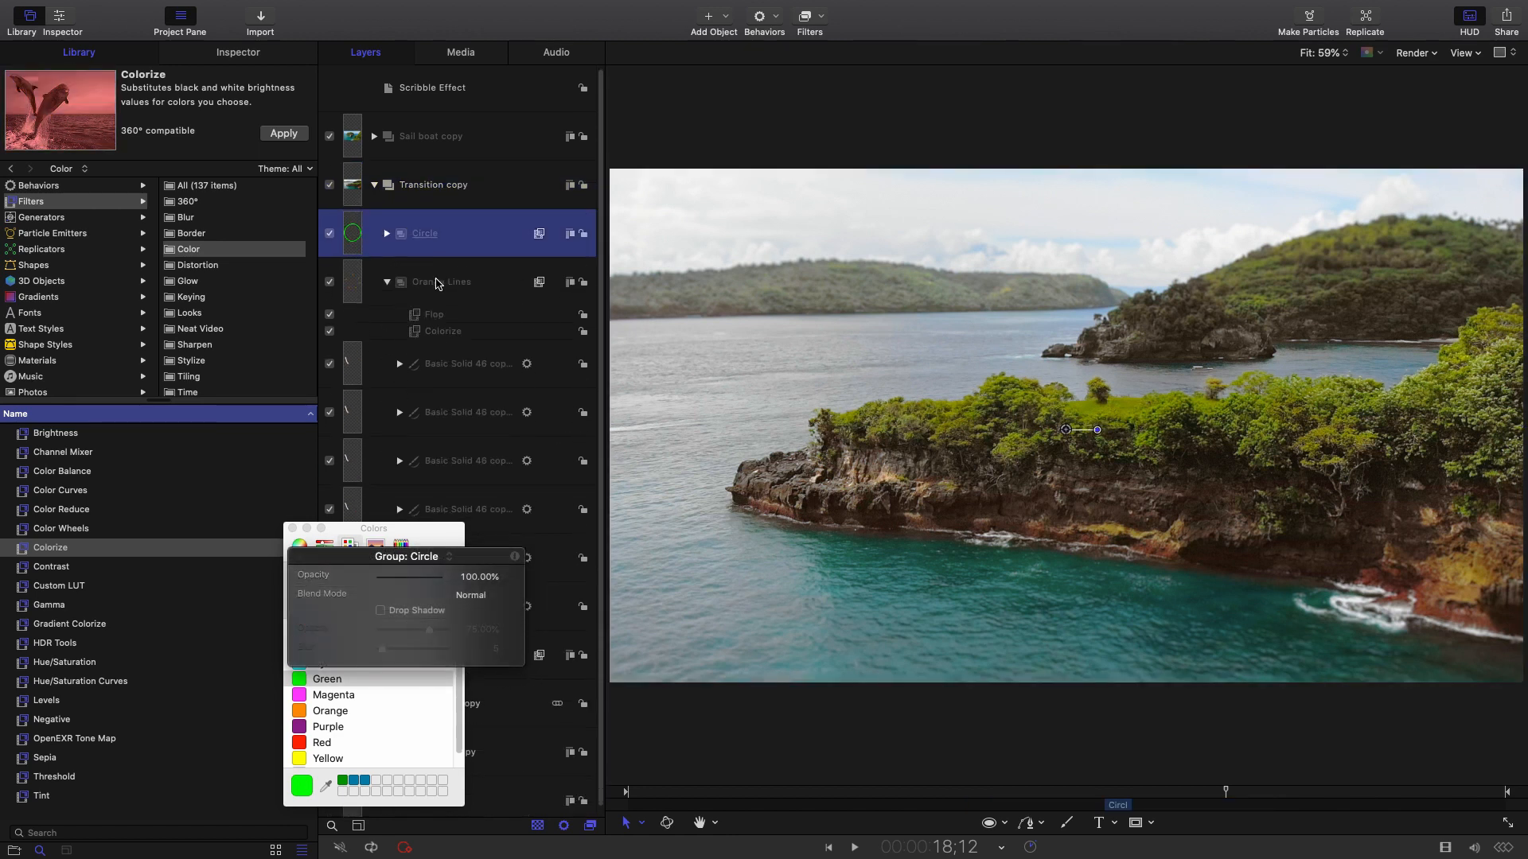
{"action": "left_click", "coordinate": [386, 275]}
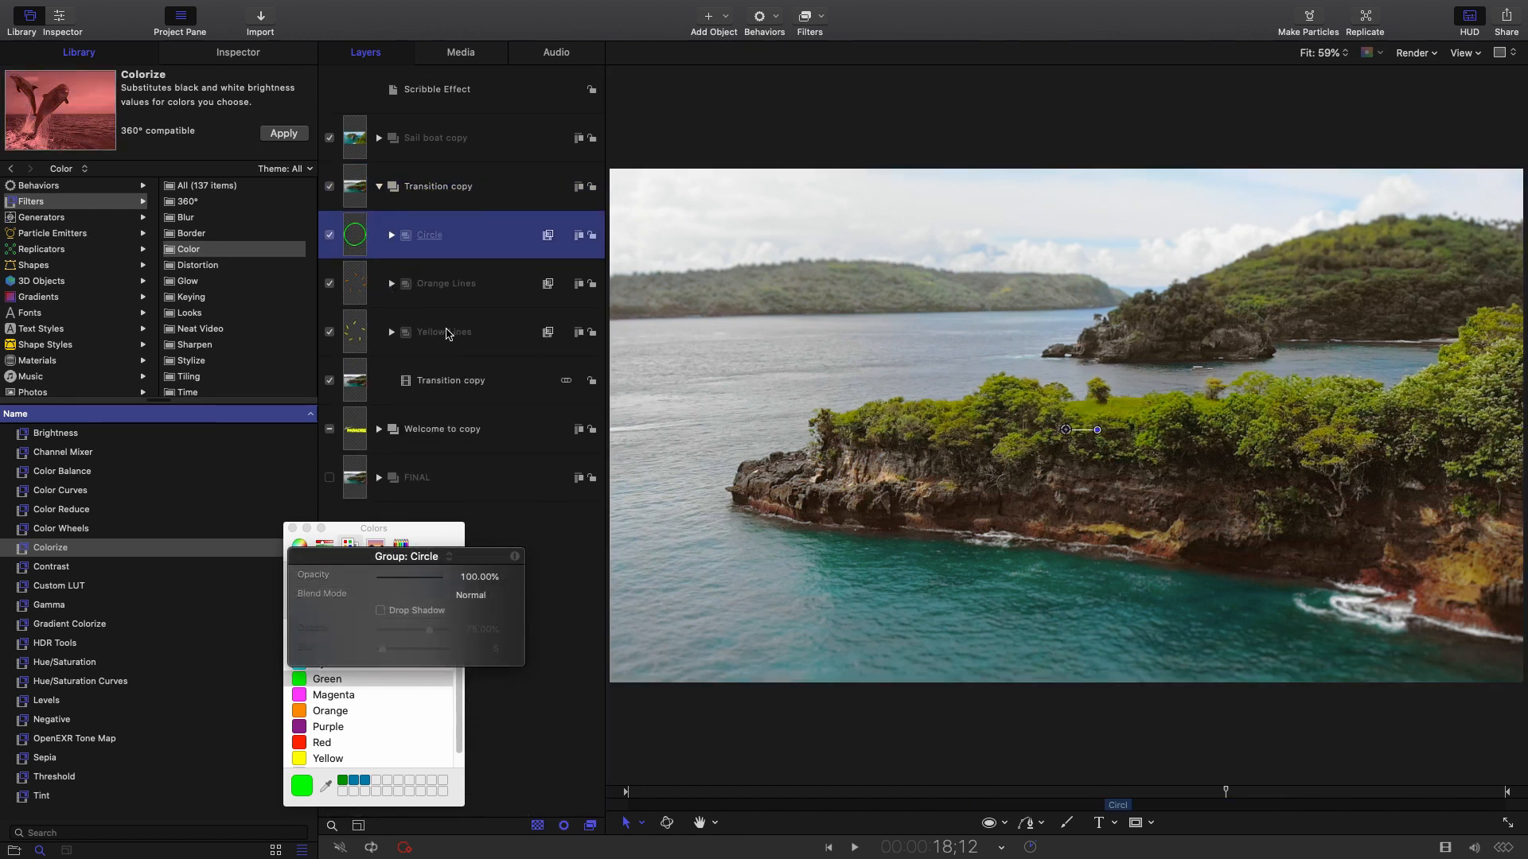
{"action": "left_click", "coordinate": [489, 336], "text": "shift"}
{"action": "right_click", "coordinate": [495, 263]}
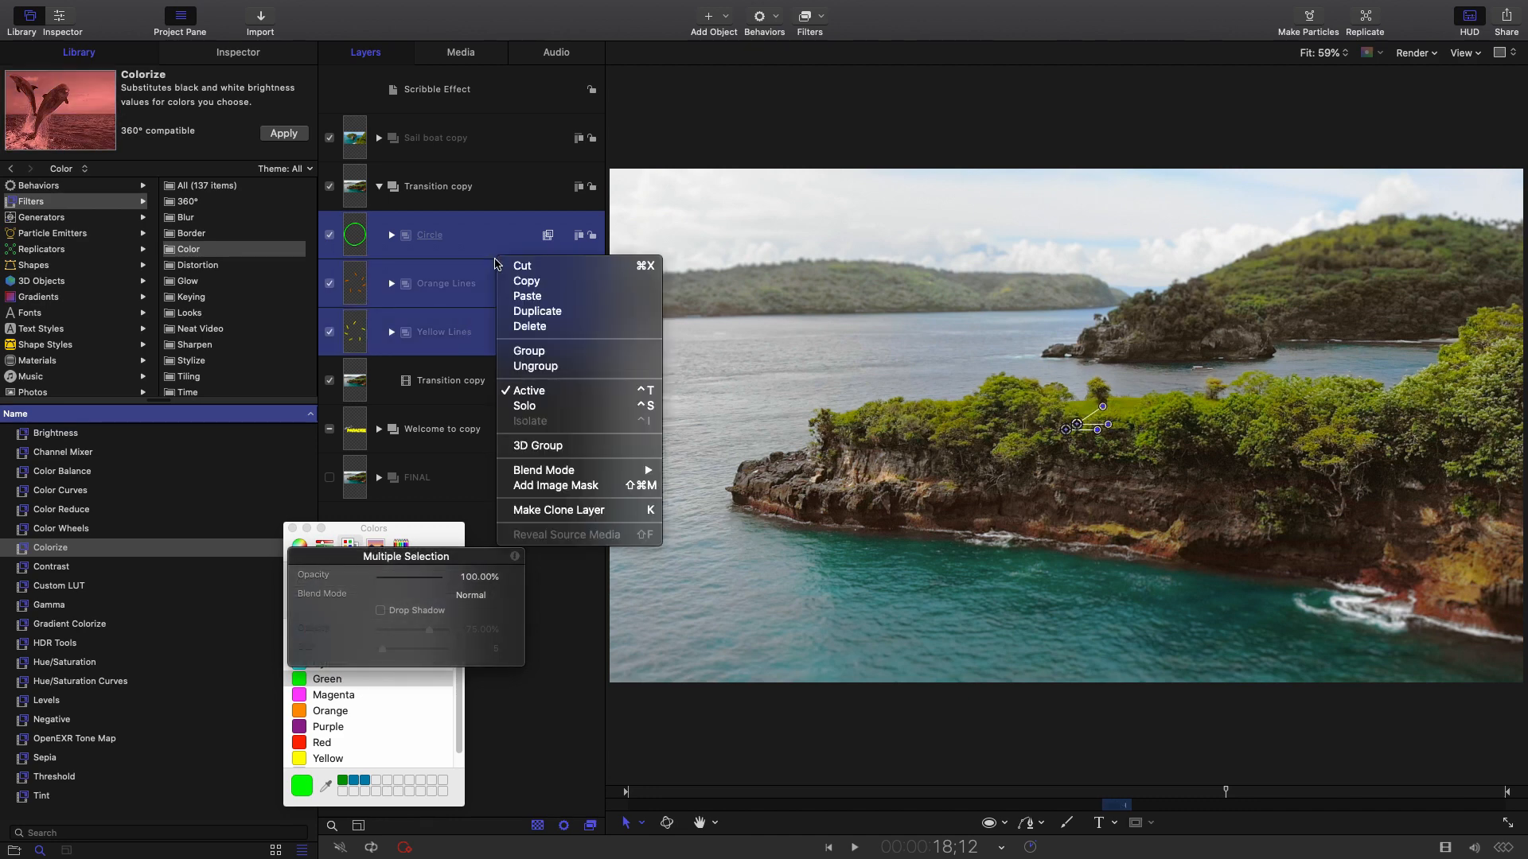
{"action": "left_click", "coordinate": [563, 351]}
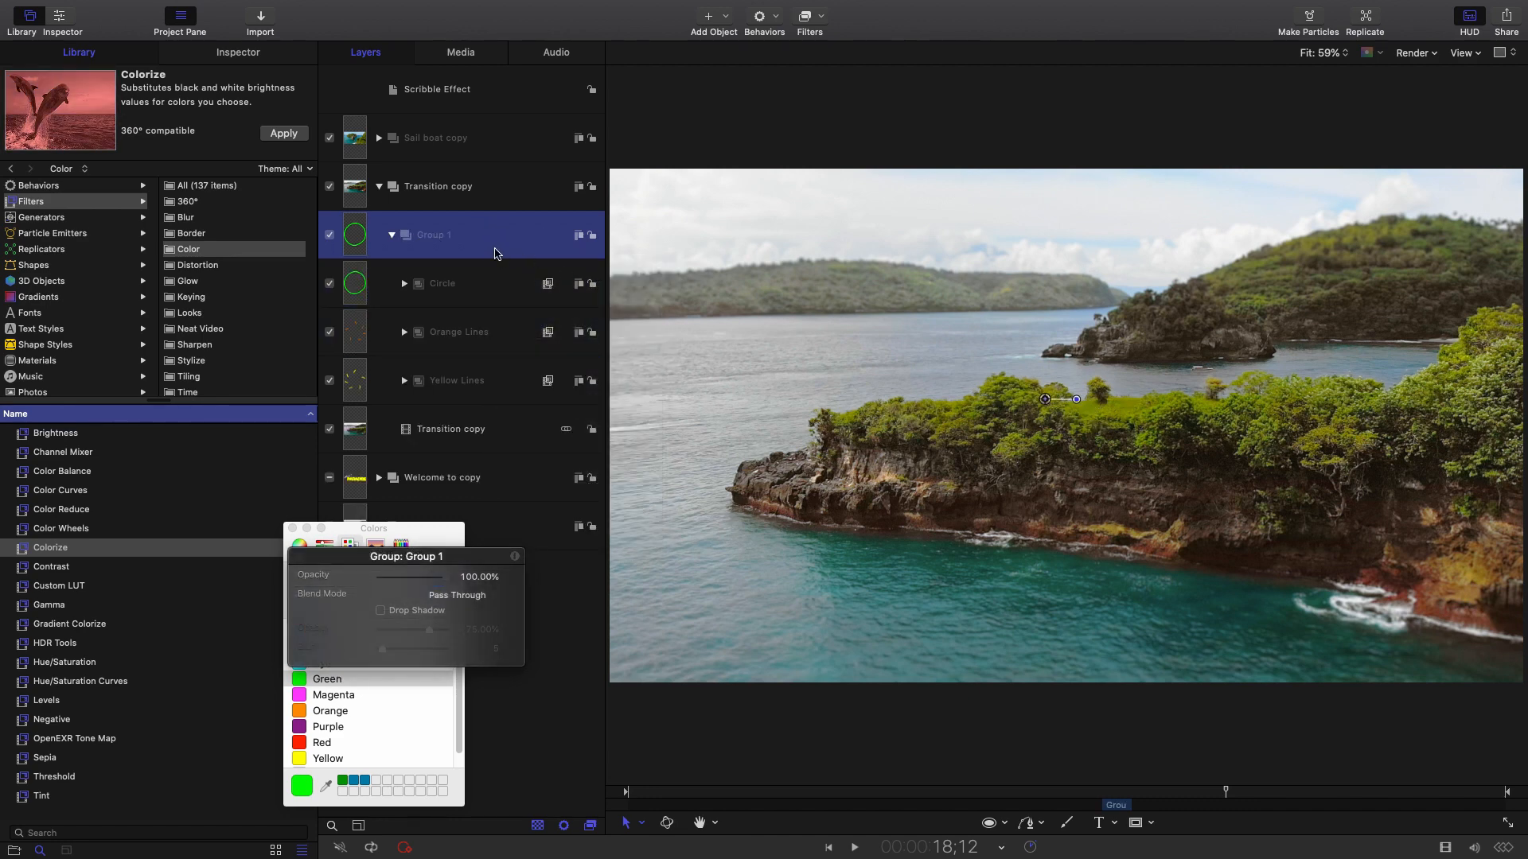
Name the new group 'Line Circle Trans'.
{"action": "double_click", "coordinate": [443, 236]}
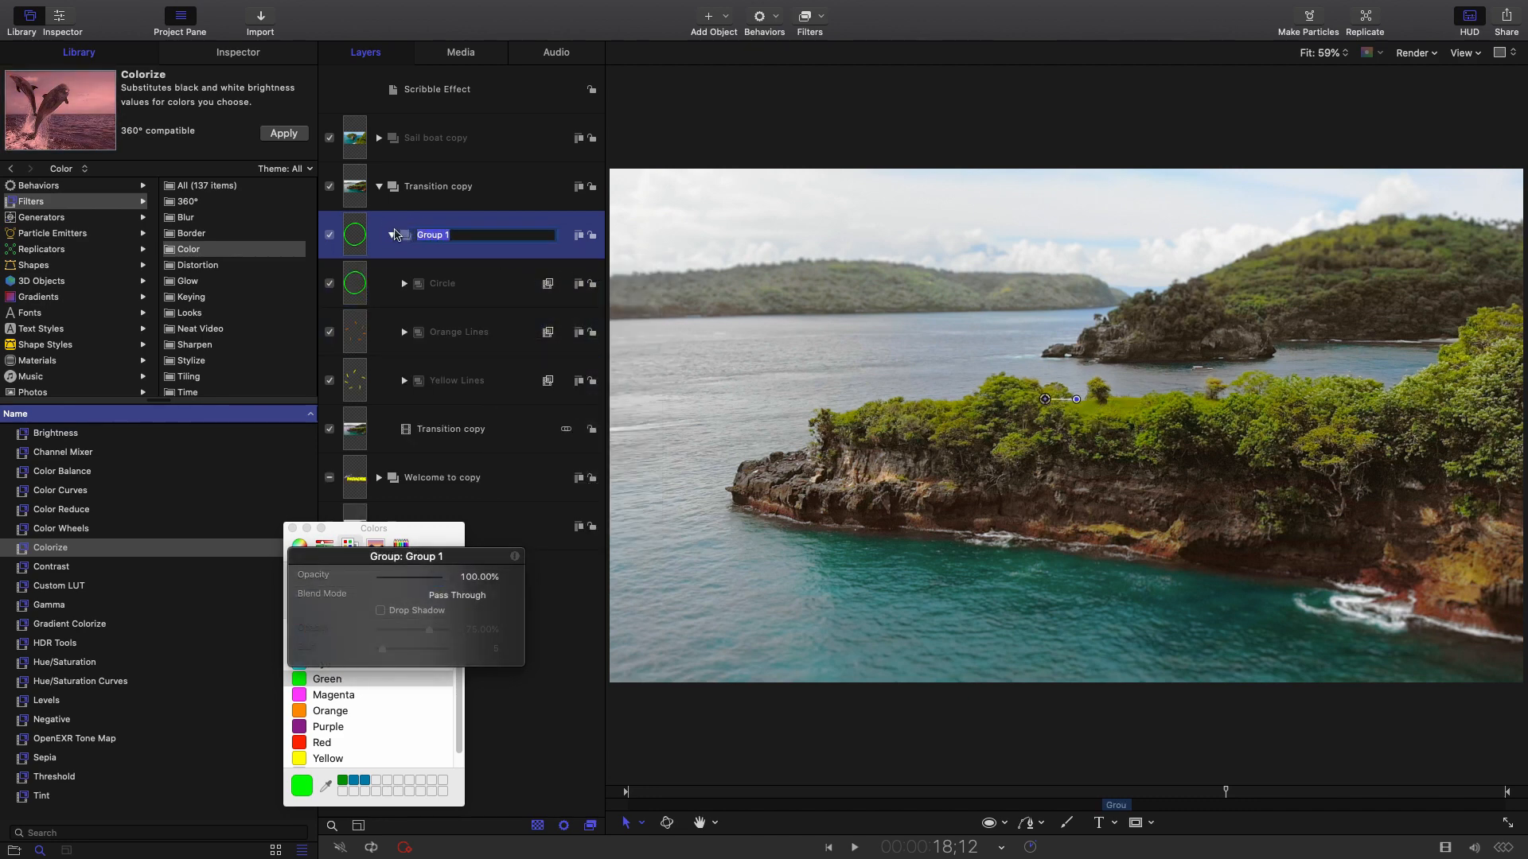
{"action": "type", "text": "Line Circle"}
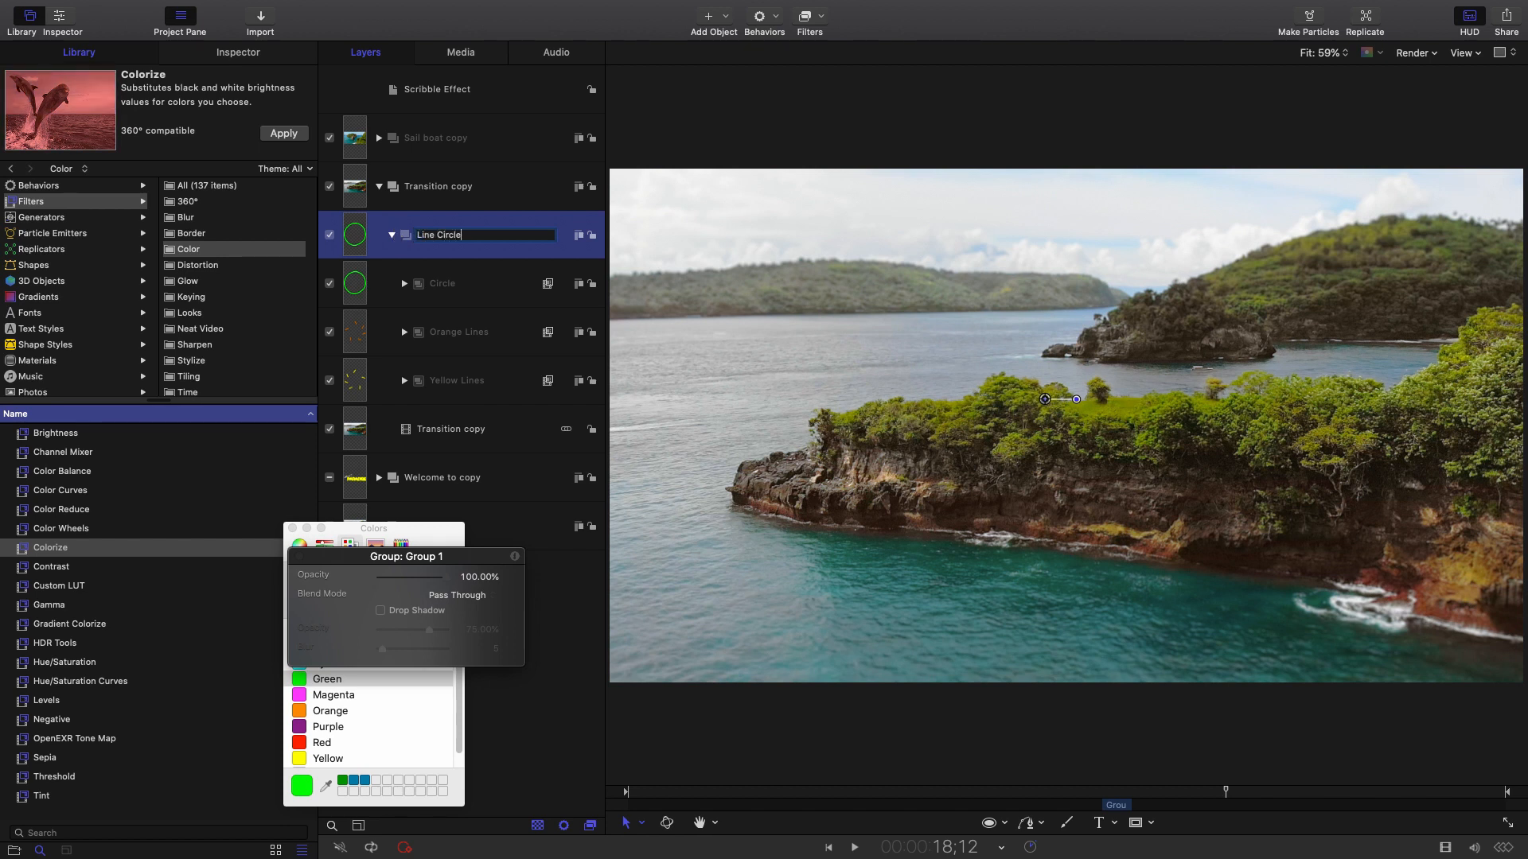
{"action": "type", "text": " Trans"}
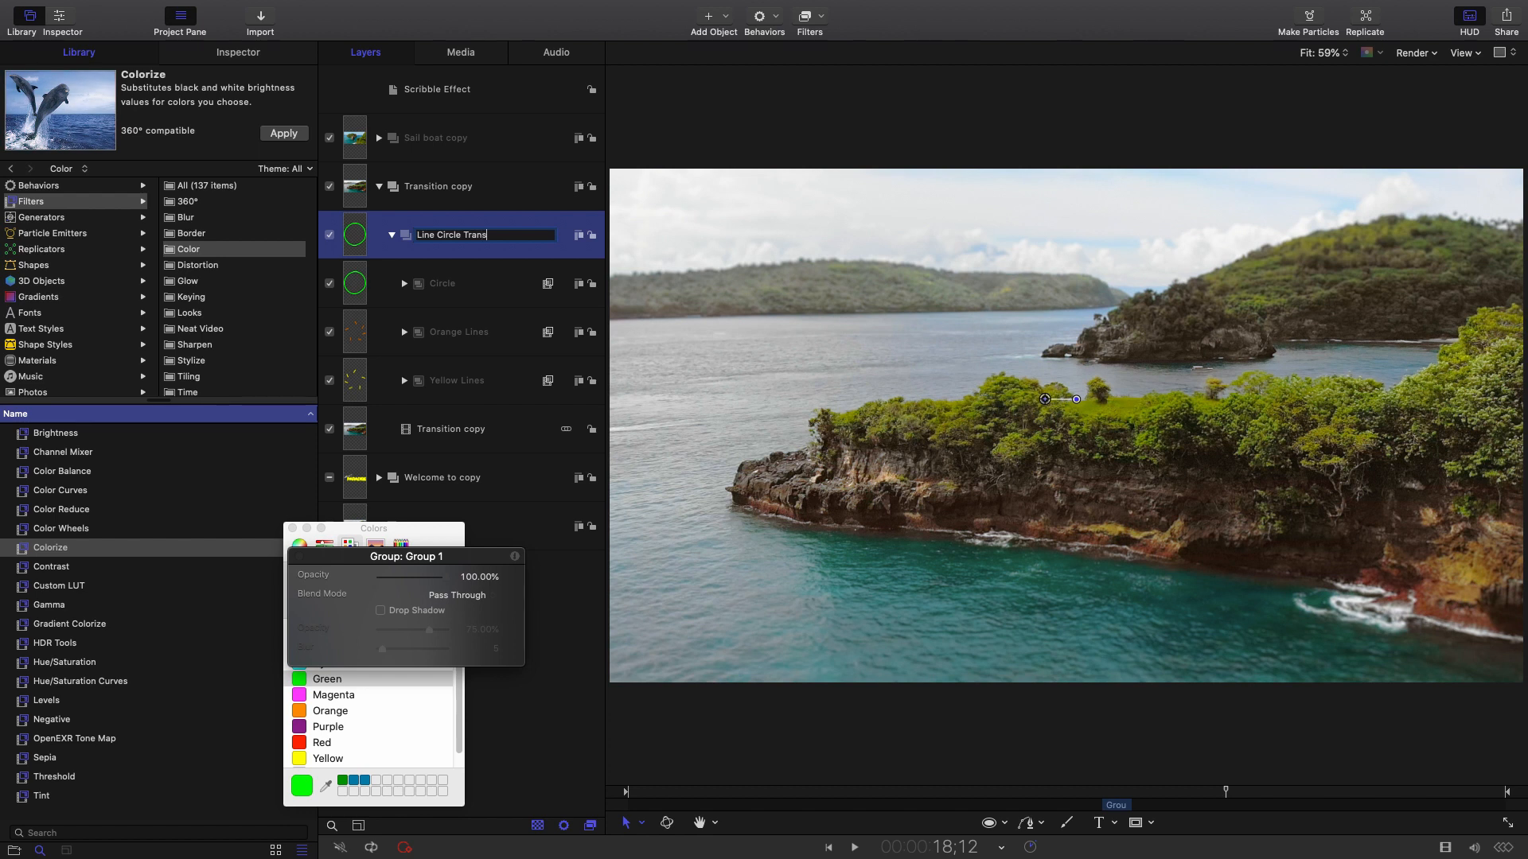
{"action": "left_click", "coordinate": [487, 276]}
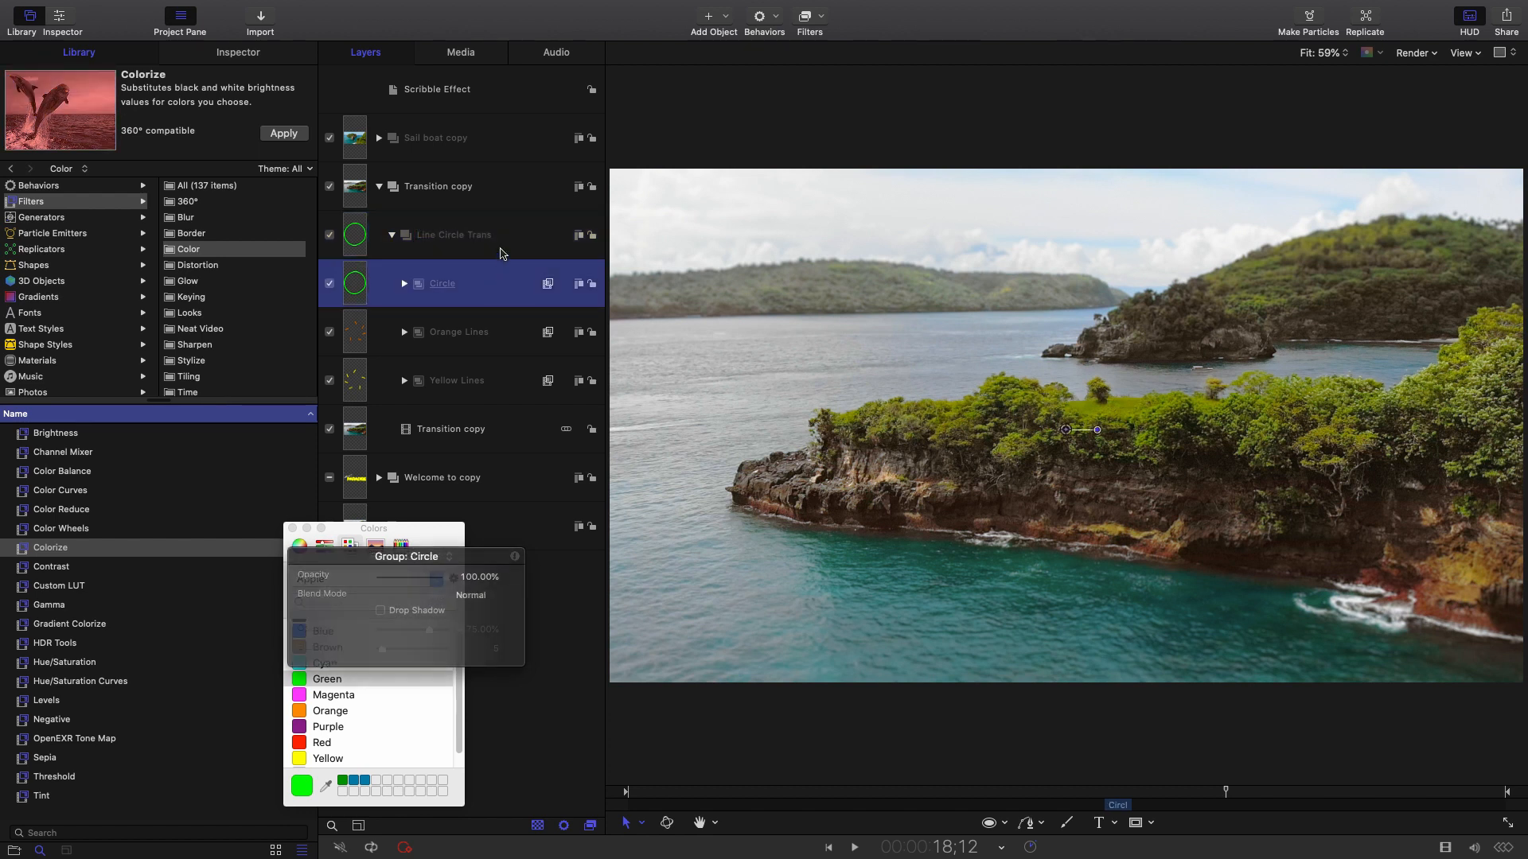
{"action": "left_click", "coordinate": [509, 238]}
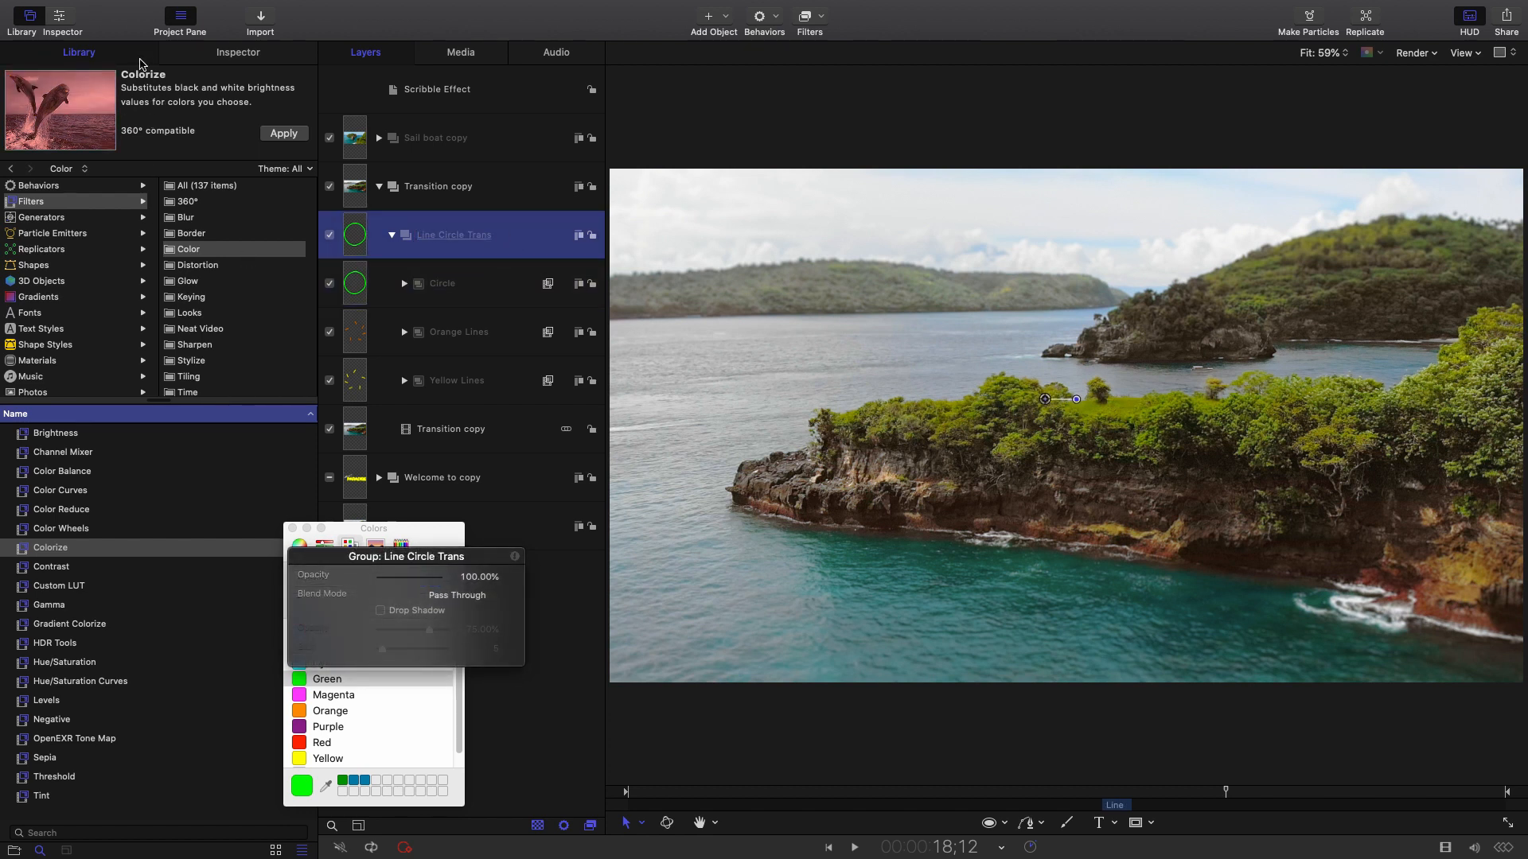
Save the Line Circle Trans group into the Library's Favorites.
{"action": "scroll", "coordinate": [15, 341], "scroll_direction": "down", "scroll_amount": 3}
{"action": "left_click", "coordinate": [35, 373]}
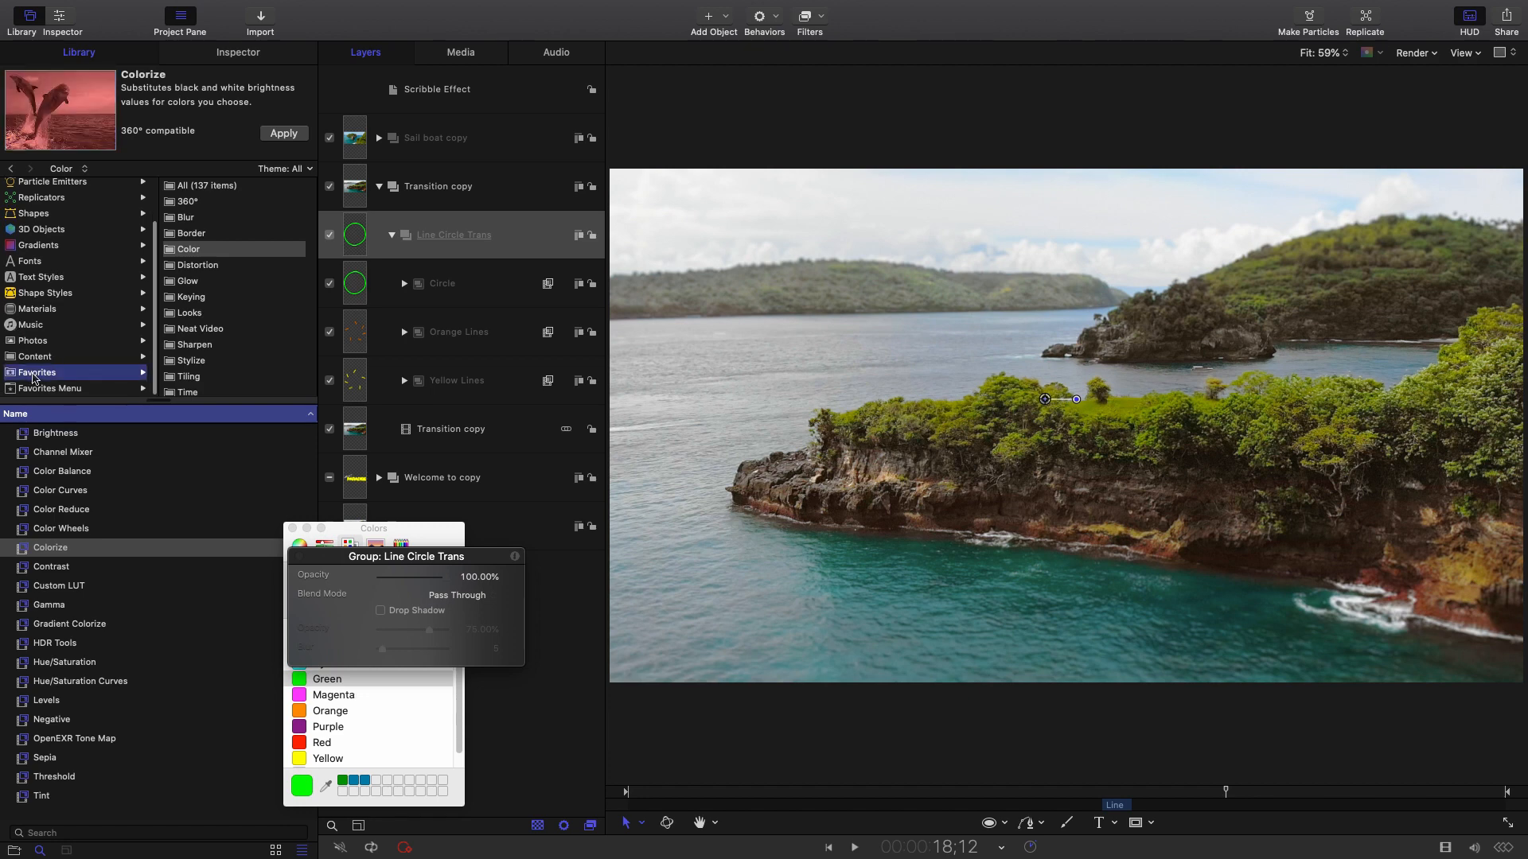
{"action": "left_click_drag", "start_coordinate": [520, 230], "coordinate": [88, 379]}
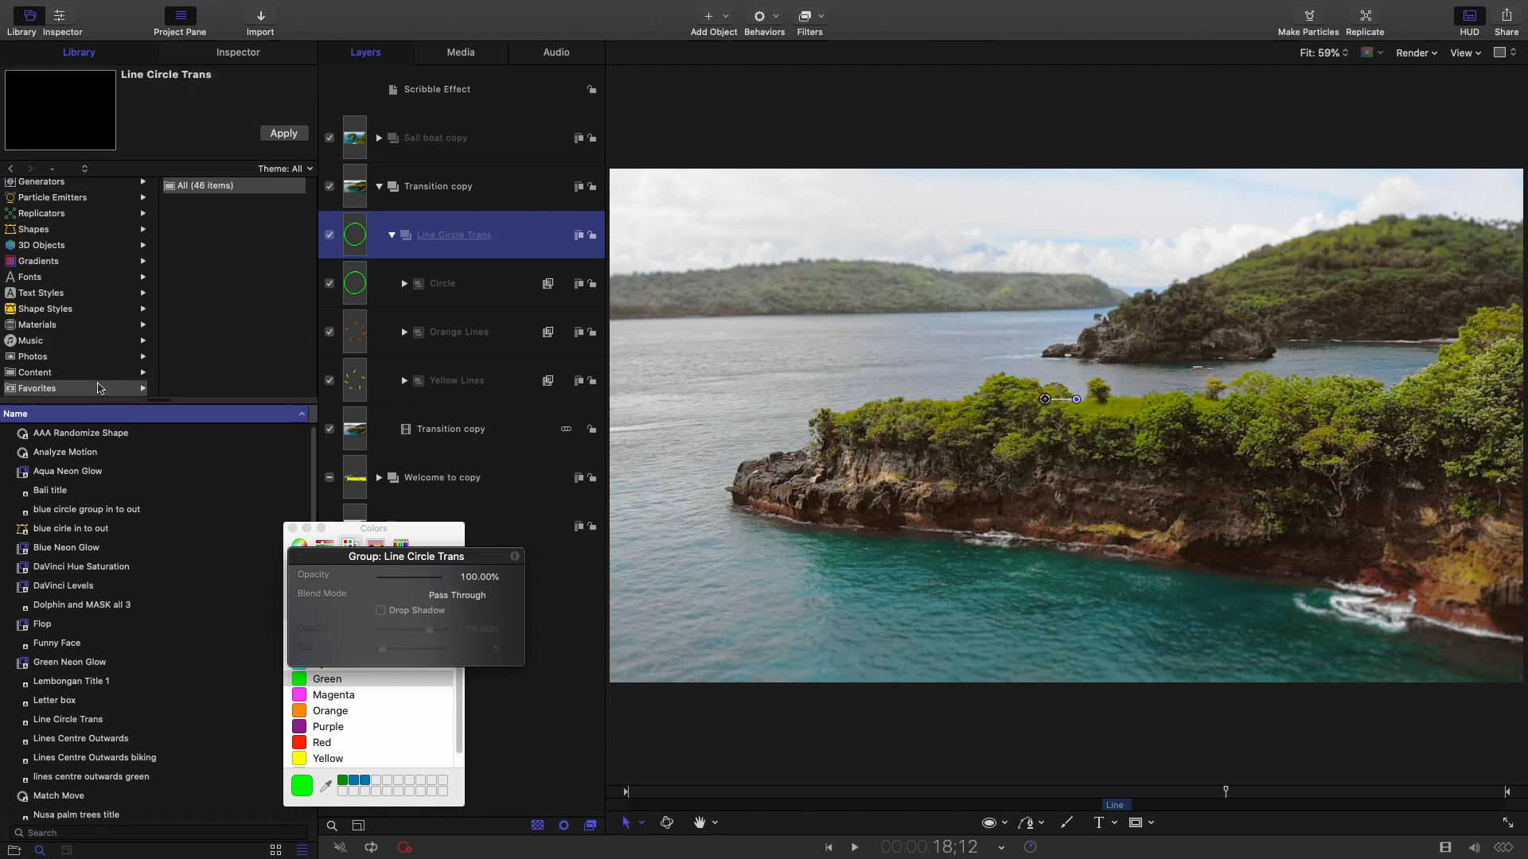
Rename the favorite to 'AAA Line Circle Trans' and collapse the Transition copy group.
{"action": "scroll", "coordinate": [98, 497], "scroll_direction": "down", "scroll_amount": 6}
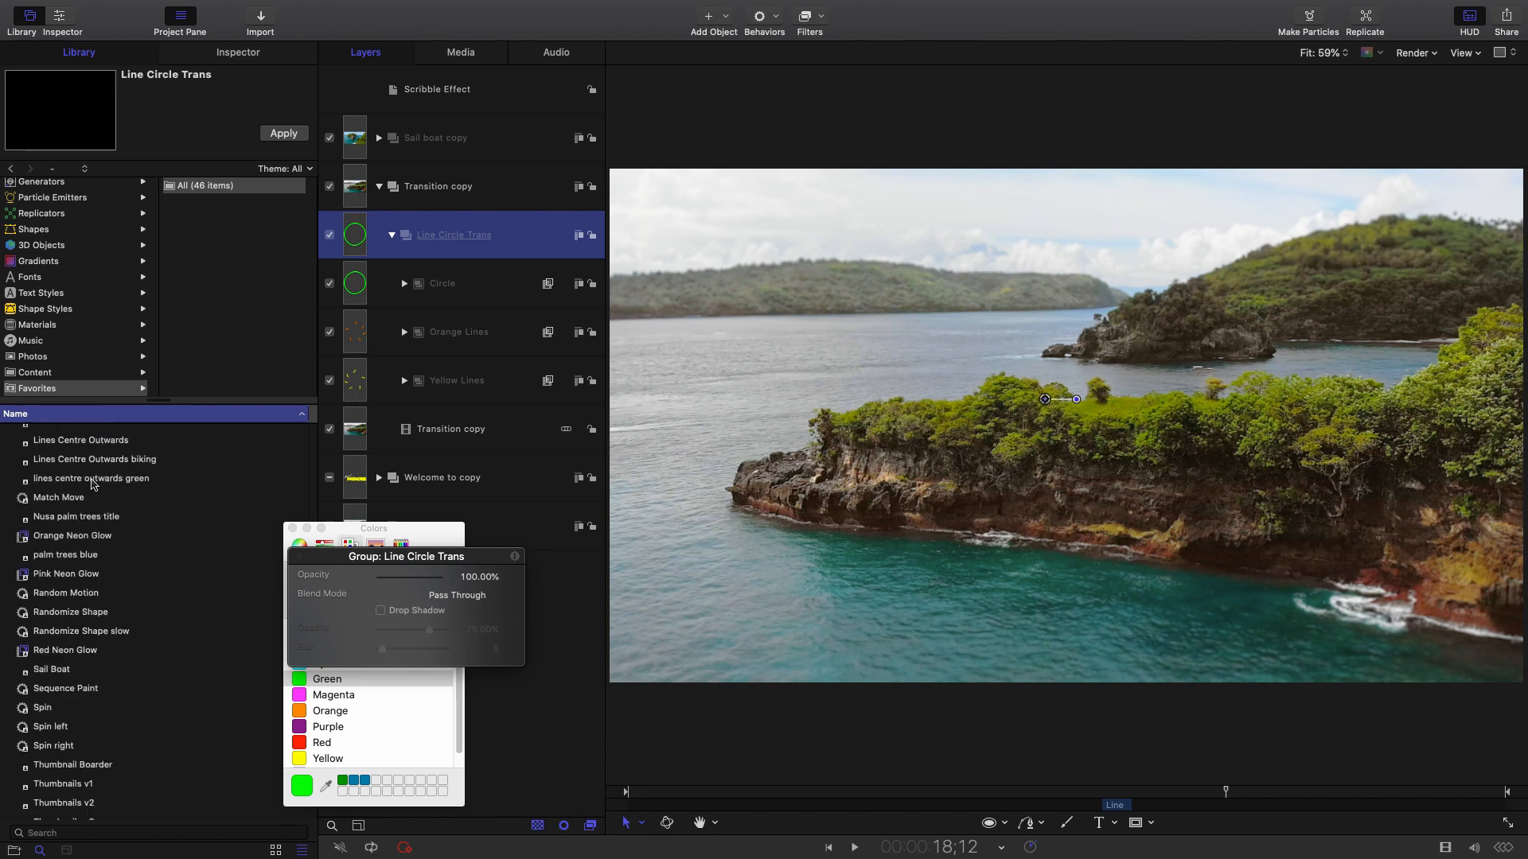
{"action": "left_click", "coordinate": [60, 491]}
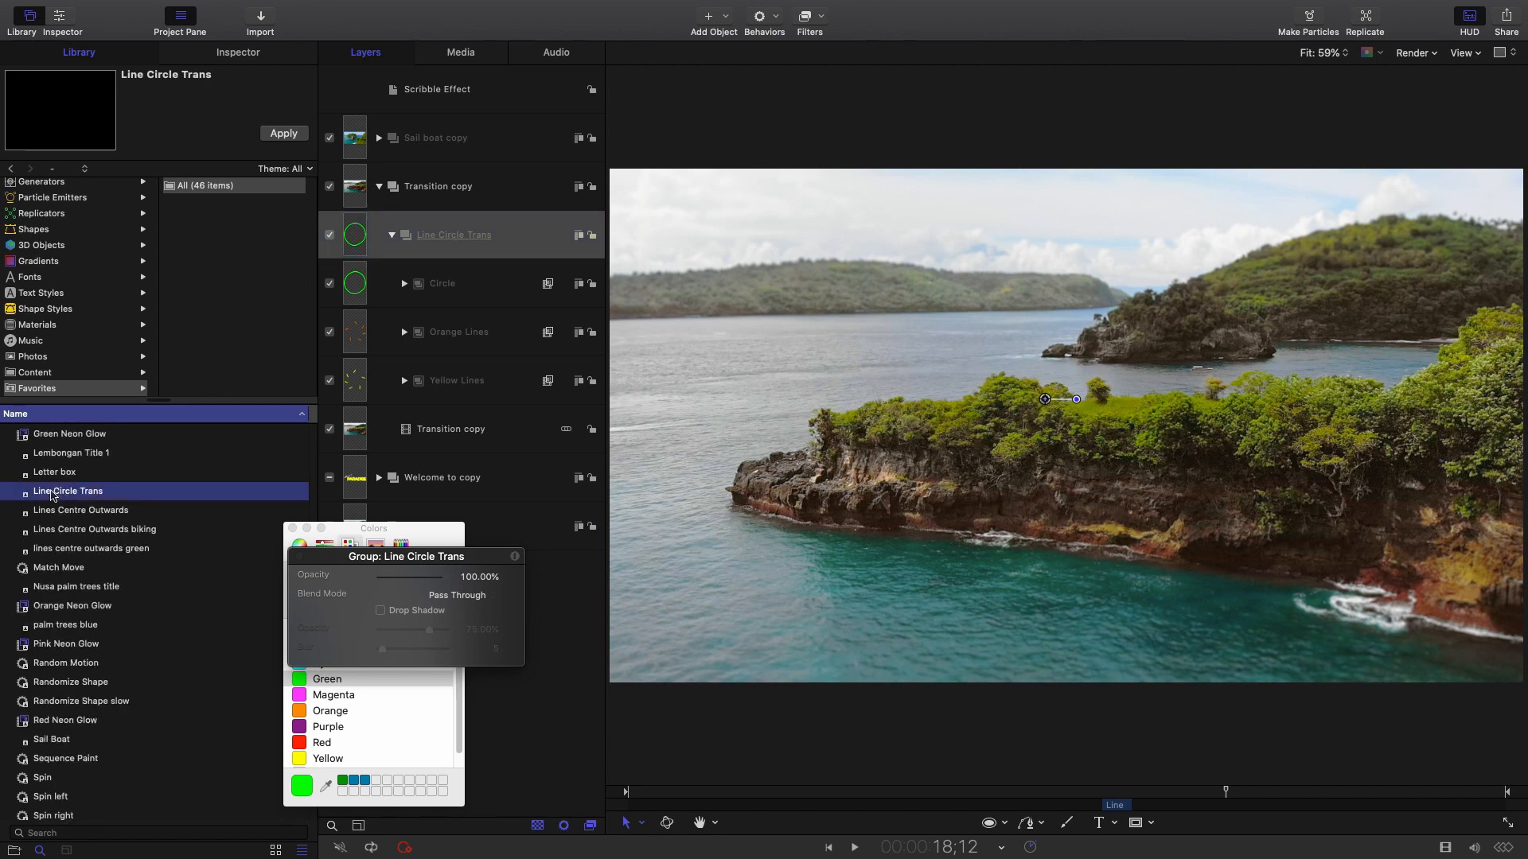
{"action": "left_click", "coordinate": [52, 494]}
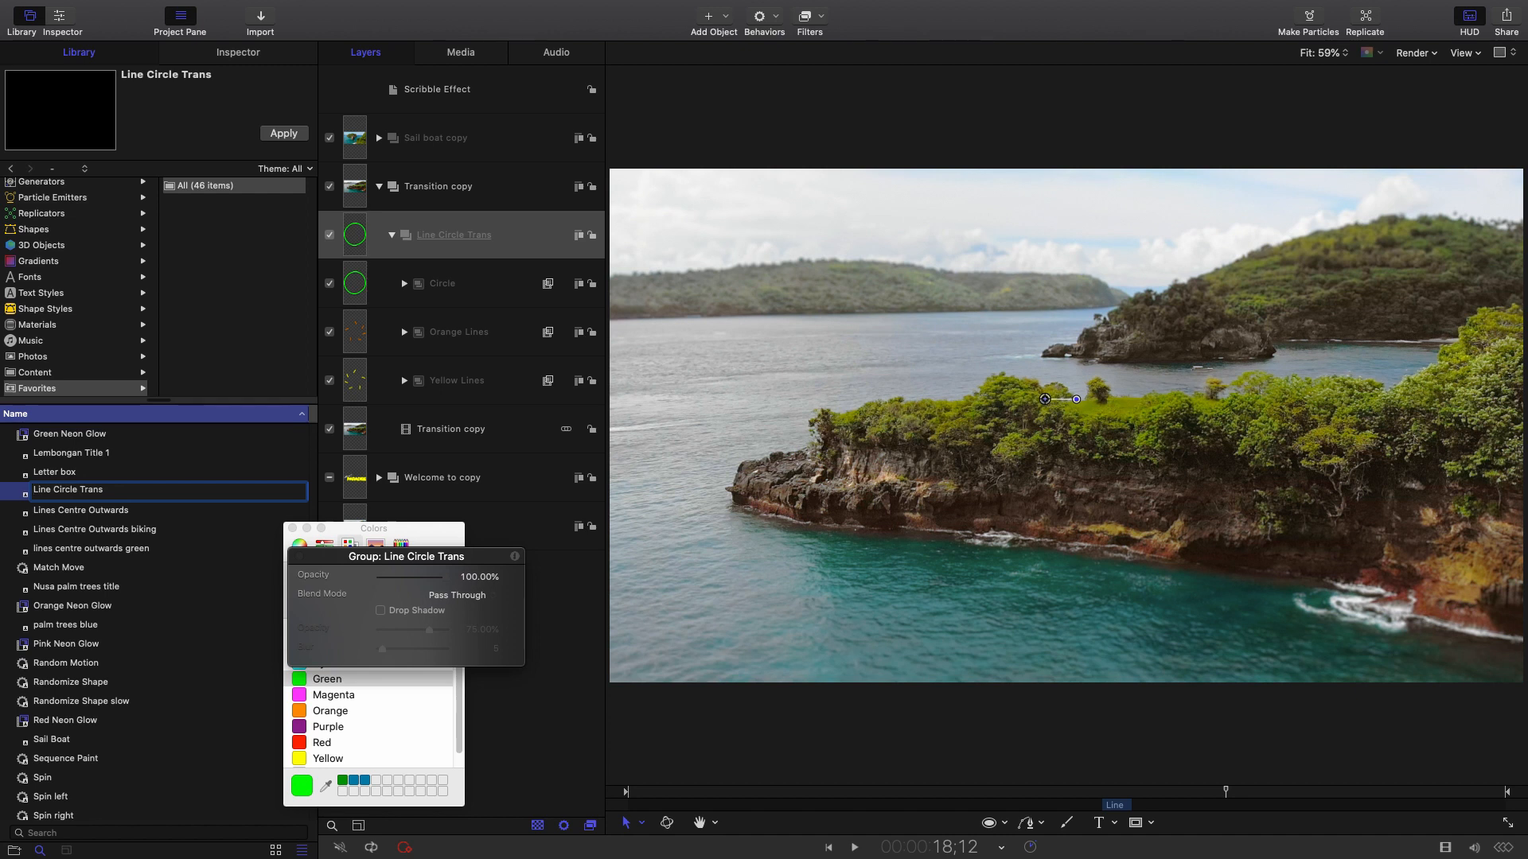
{"action": "type", "text": "AAA"}
{"action": "key", "text": "Return"}
{"action": "left_click", "coordinate": [133, 563]}
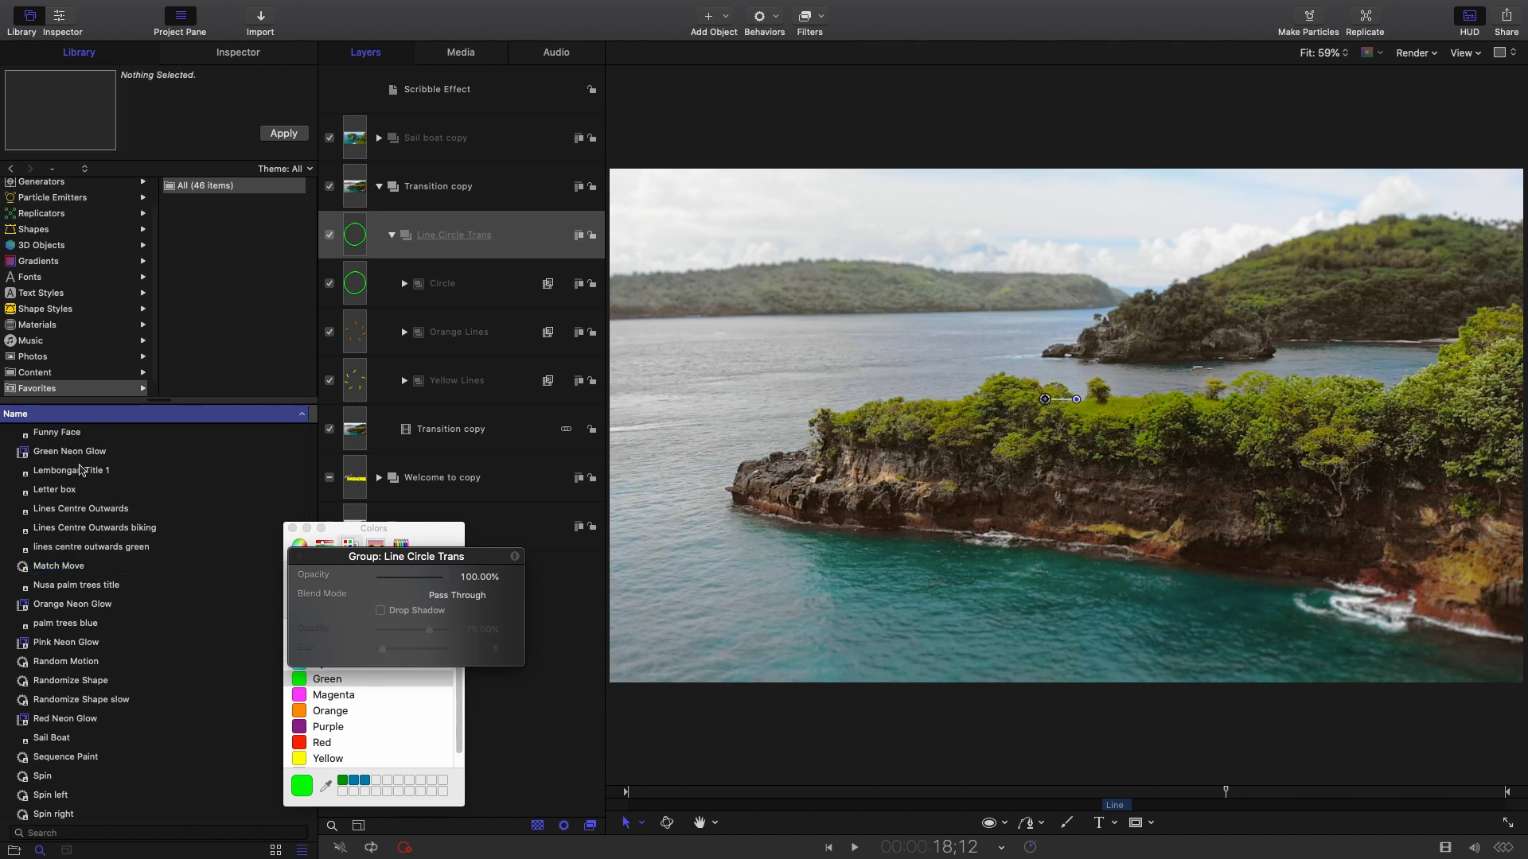
{"action": "left_click", "coordinate": [80, 434]}
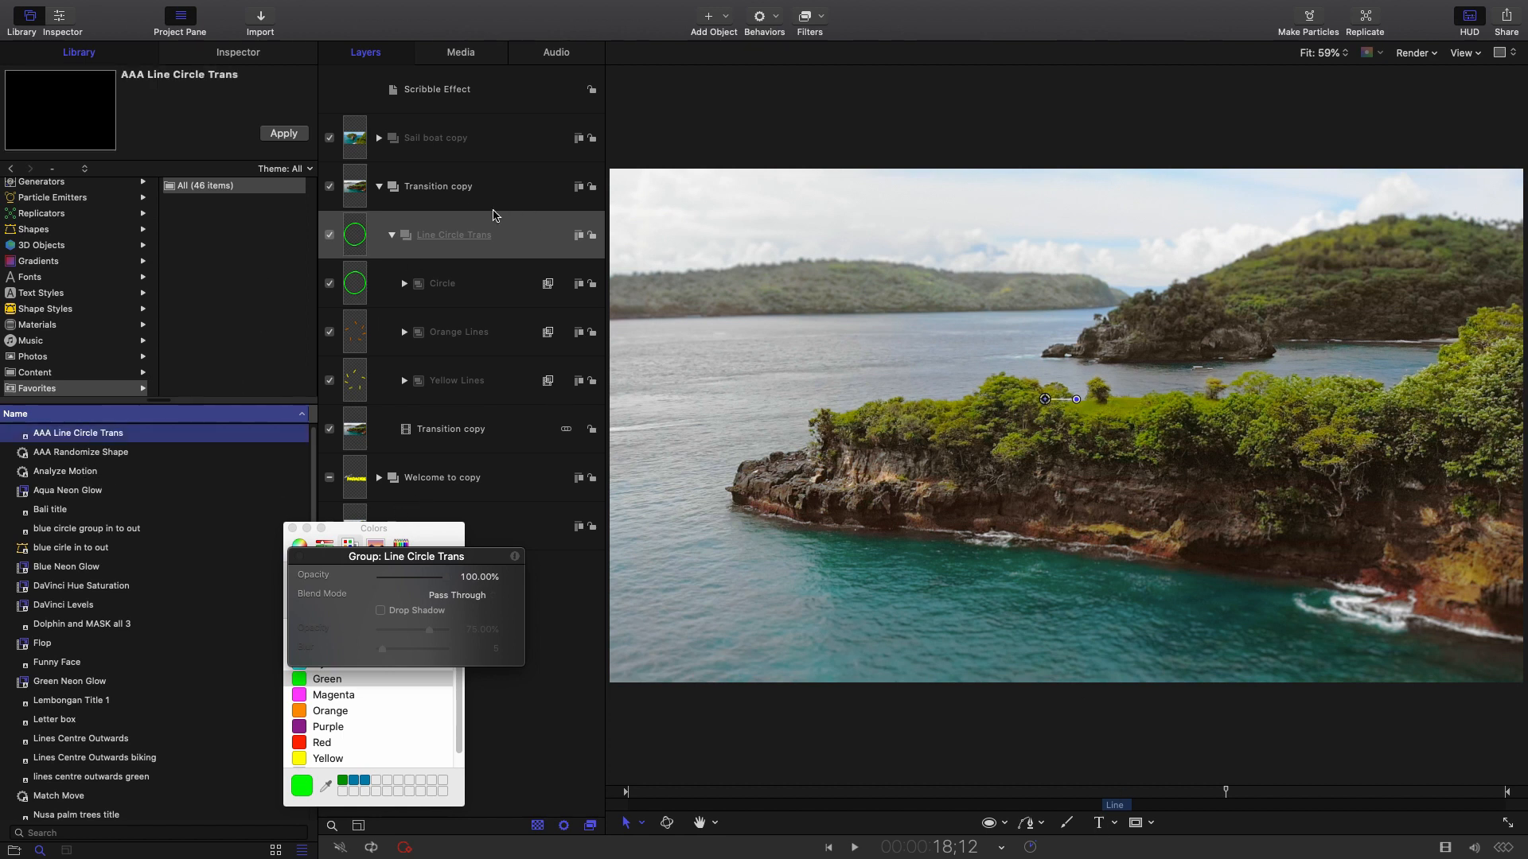
{"action": "left_click", "coordinate": [380, 188]}
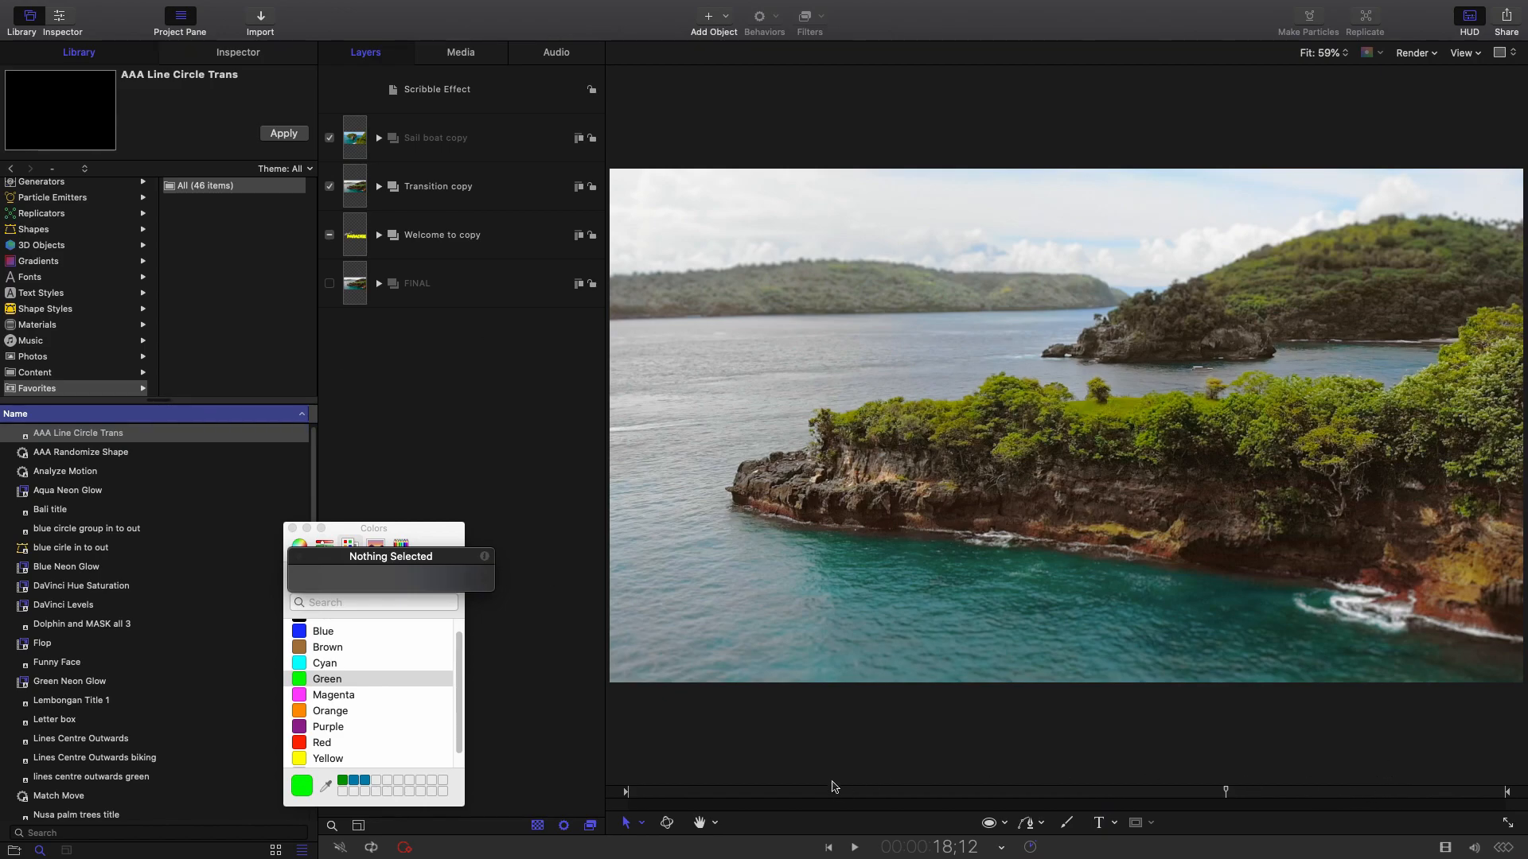
Add the AAA Line Circle Trans preset from Library Favorites as the new group Line Circle Trans 1.
{"action": "left_click_drag", "start_coordinate": [833, 788], "coordinate": [953, 803]}
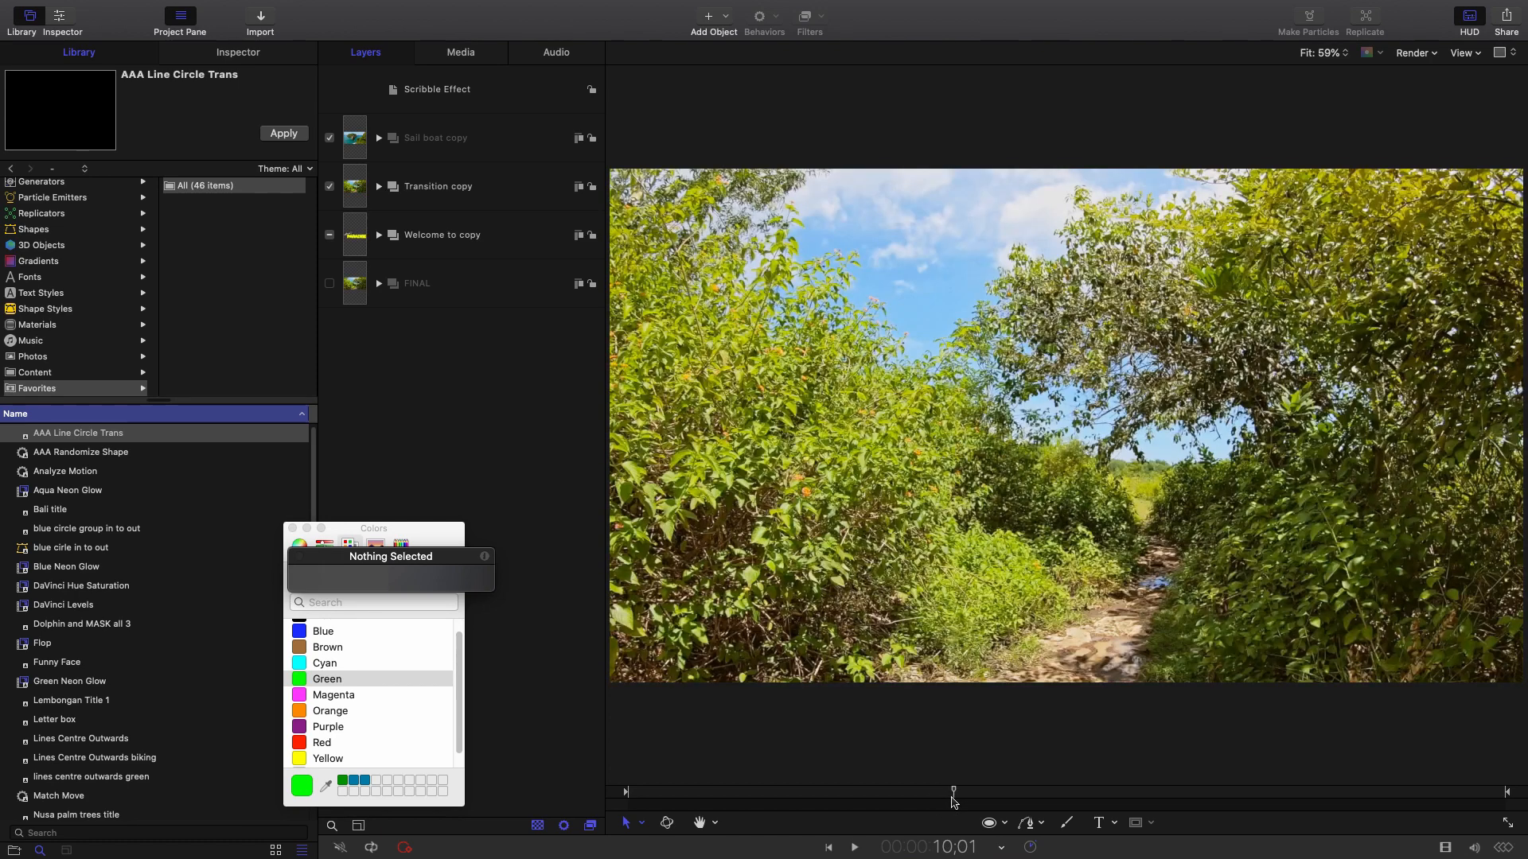
{"action": "left_click_drag", "start_coordinate": [64, 436], "coordinate": [464, 403]}
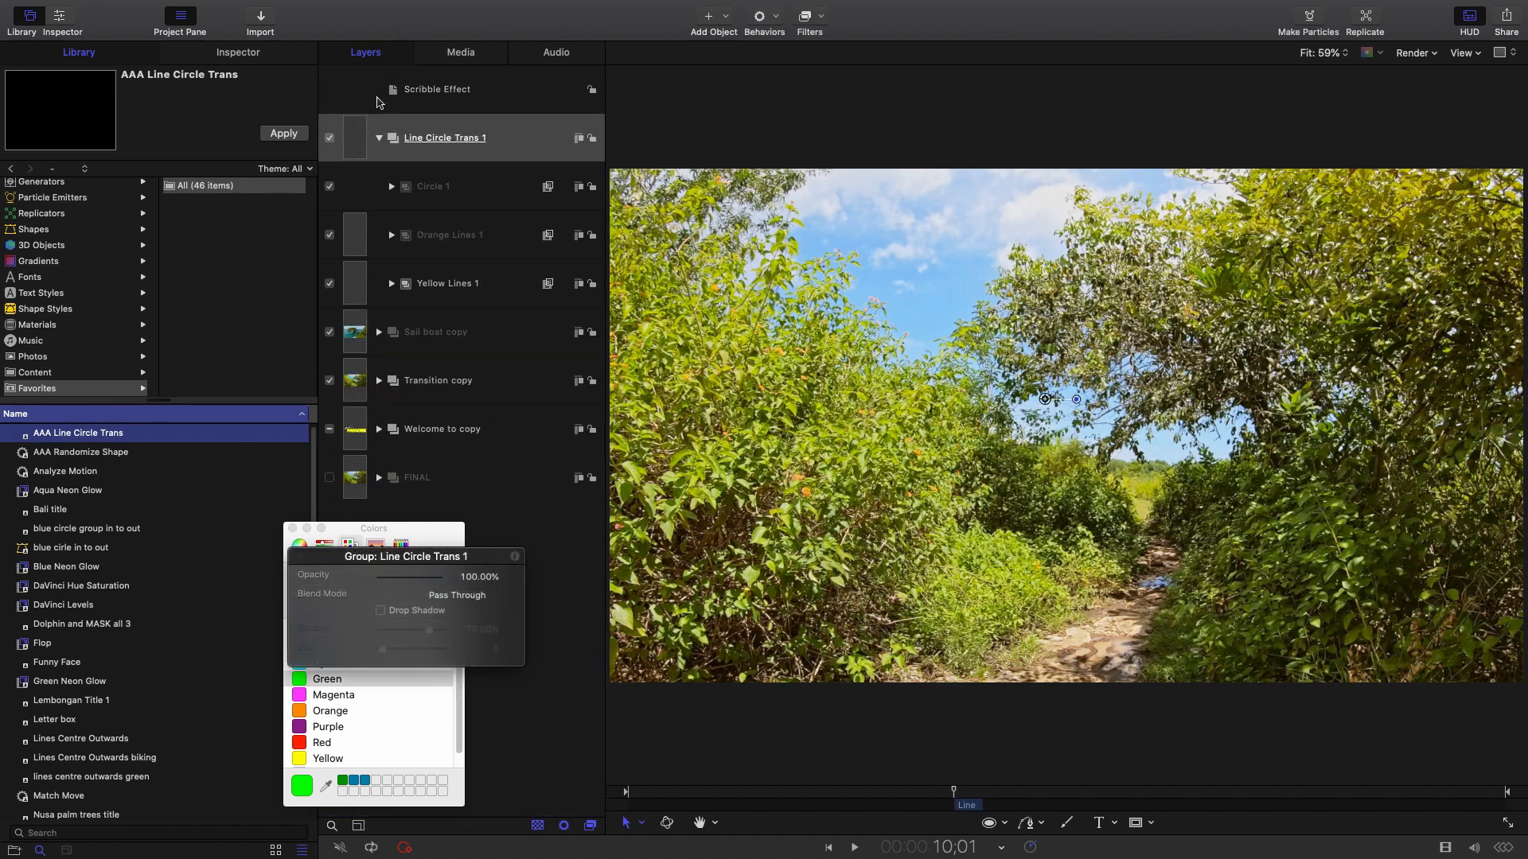
{"action": "left_click", "coordinate": [380, 137]}
{"action": "left_click", "coordinate": [516, 137]}
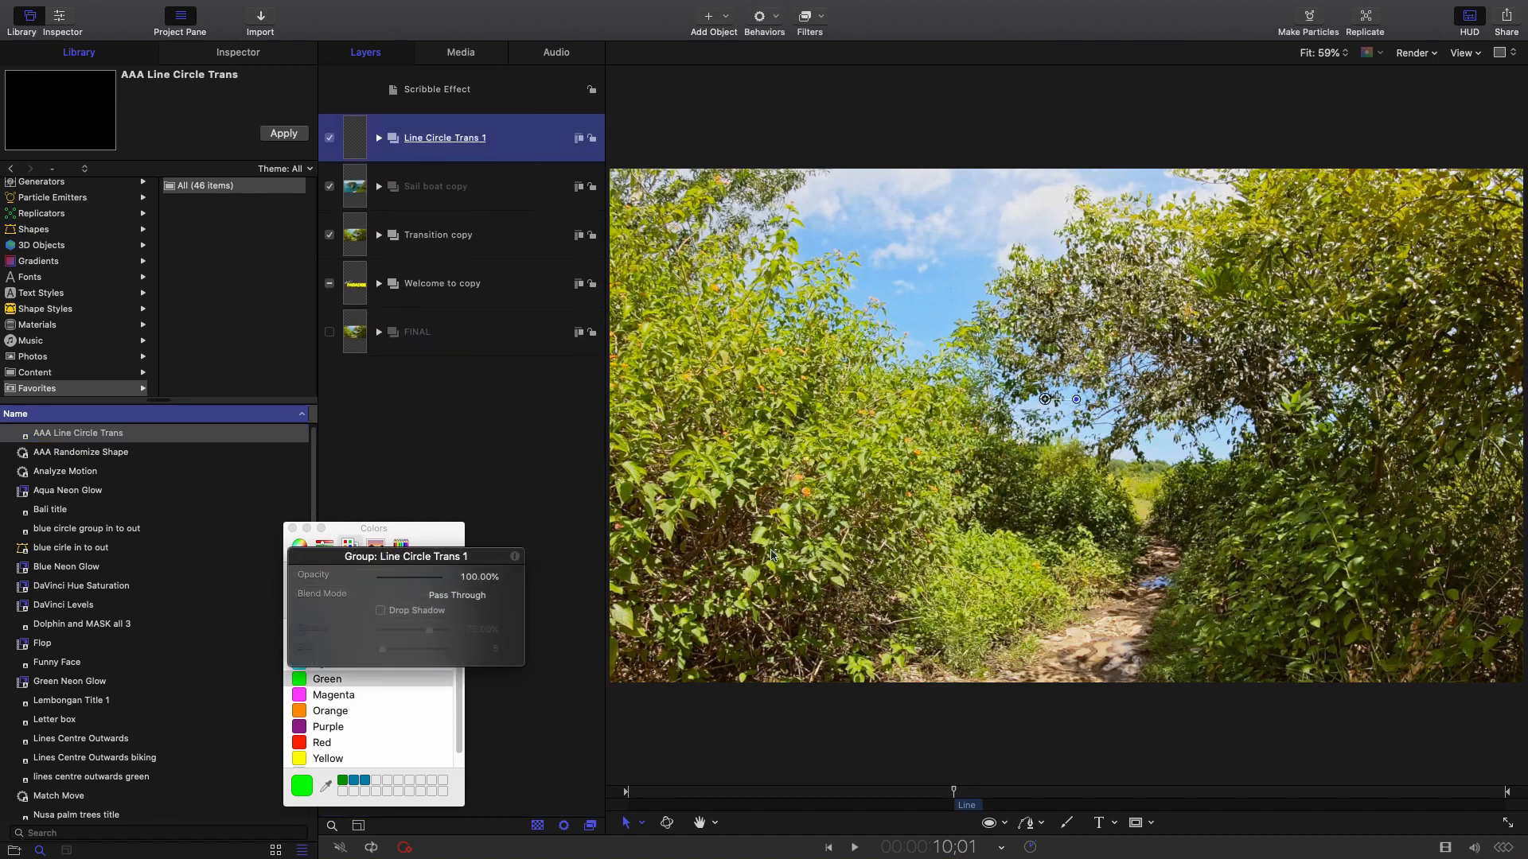
Slide the transition's bar over the cut to the forest path and preview it.
{"action": "left_click", "coordinate": [971, 810]}
{"action": "left_click_drag", "start_coordinate": [967, 810], "coordinate": [955, 808]}
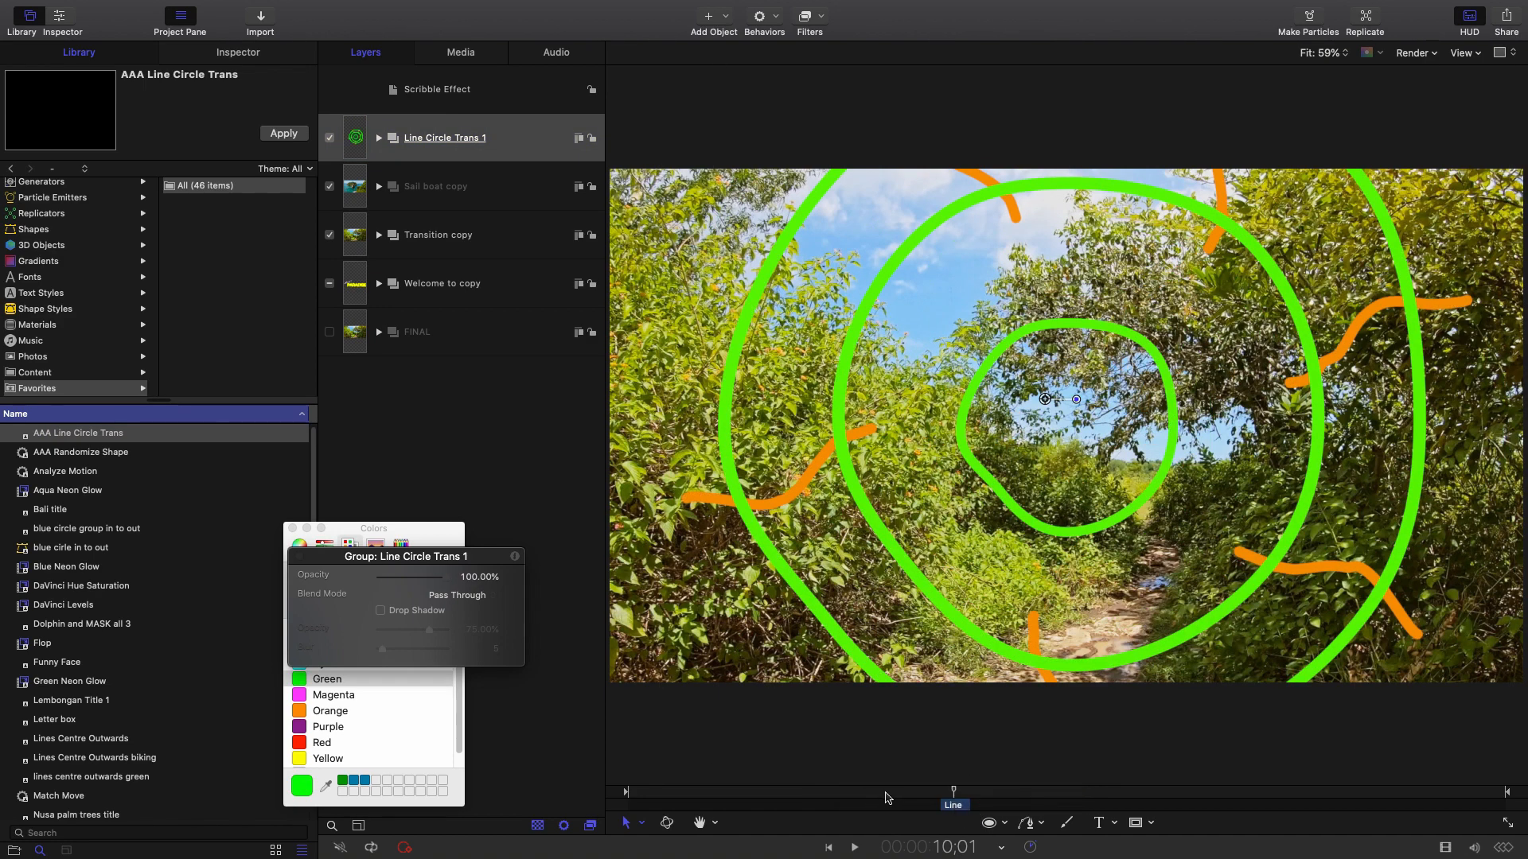
{"action": "left_click", "coordinate": [921, 793]}
{"action": "key", "text": "space"}
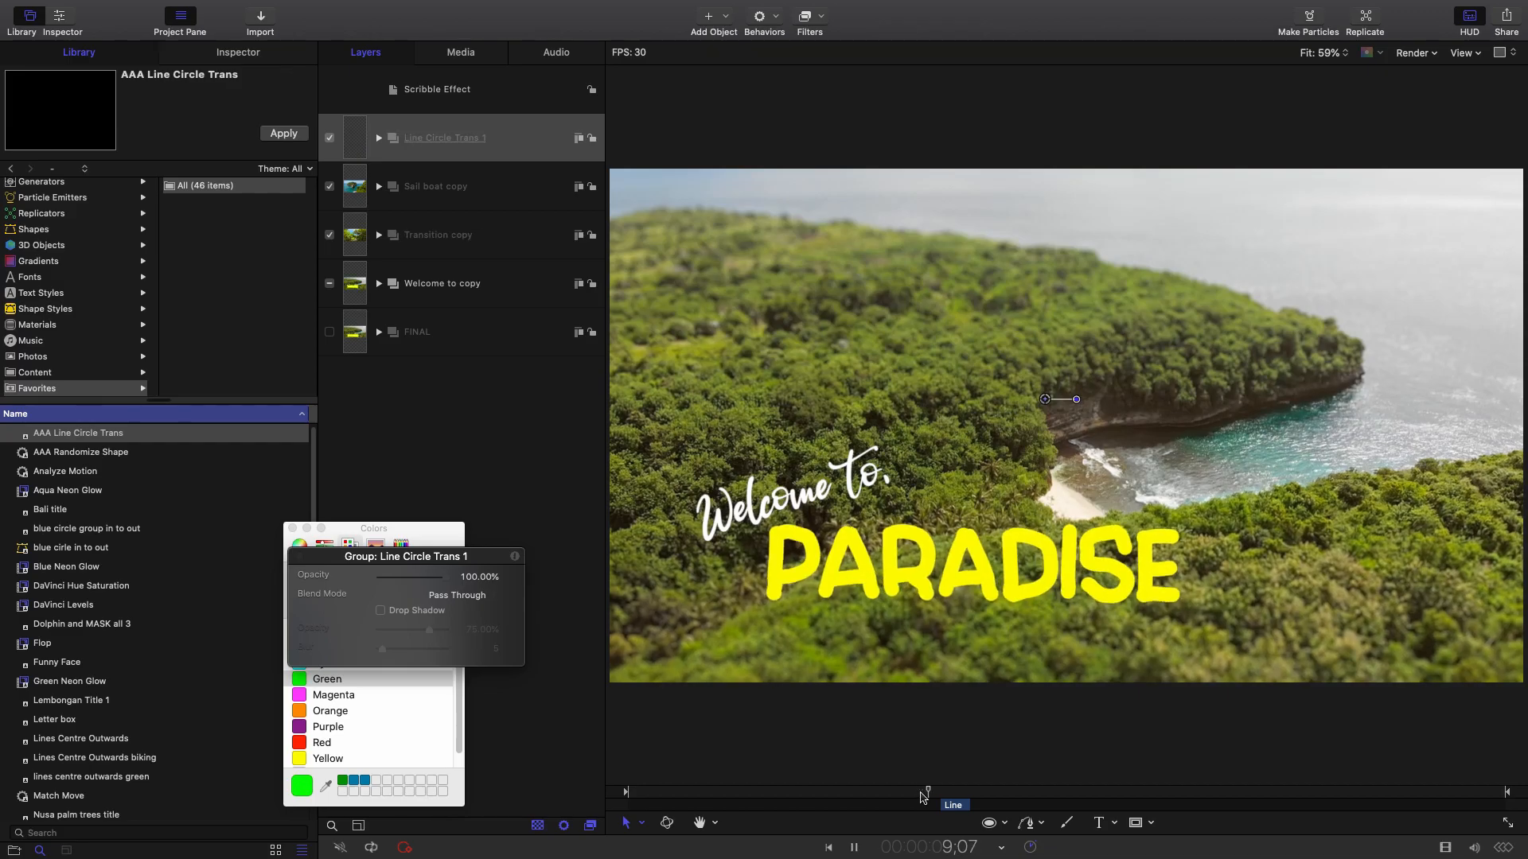
{"action": "key", "text": "space"}
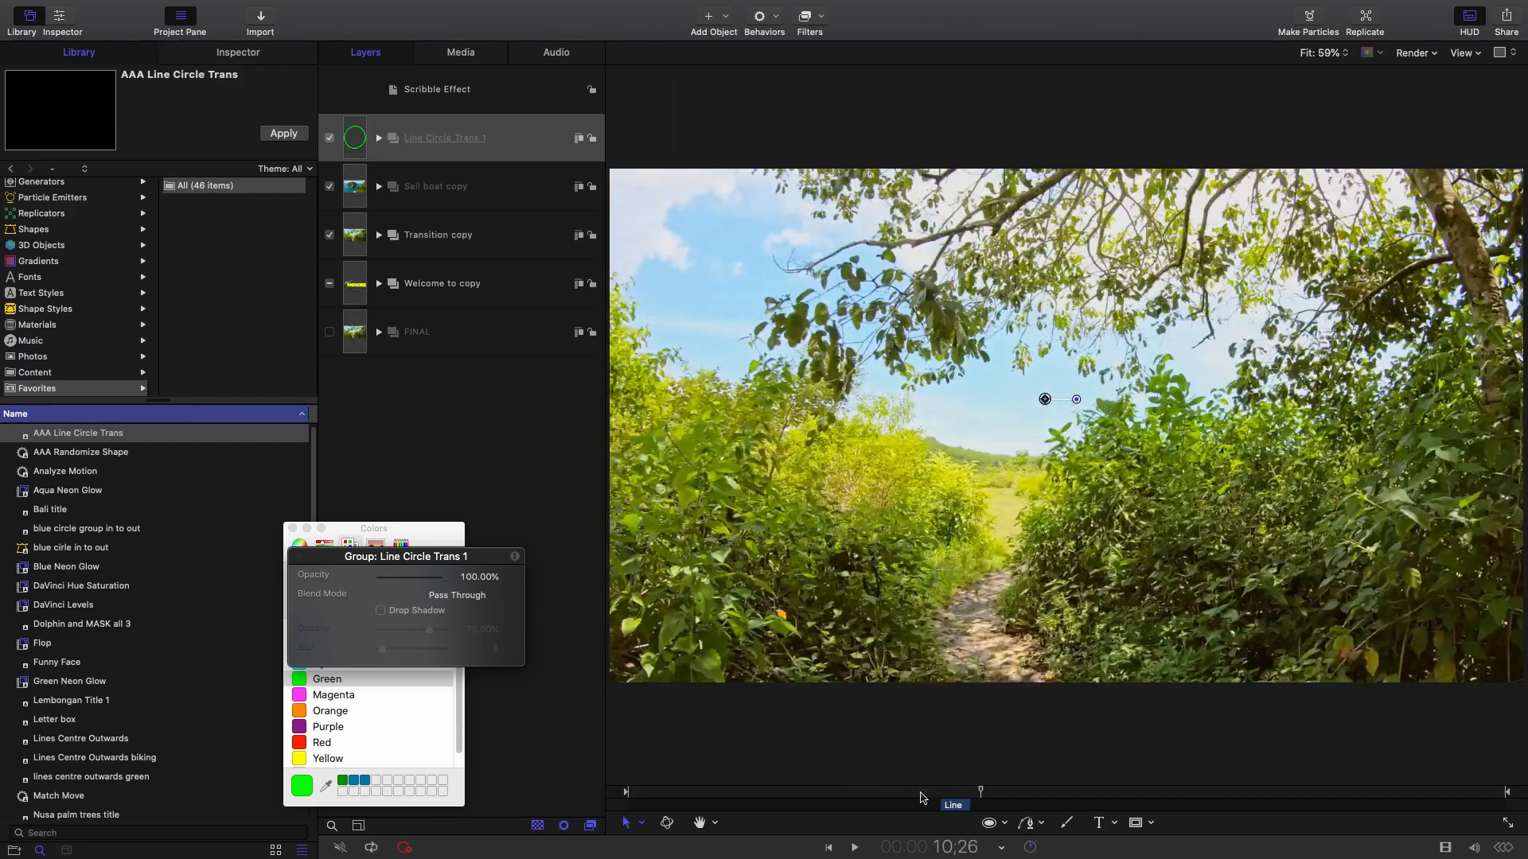
{"action": "left_click", "coordinate": [958, 806]}
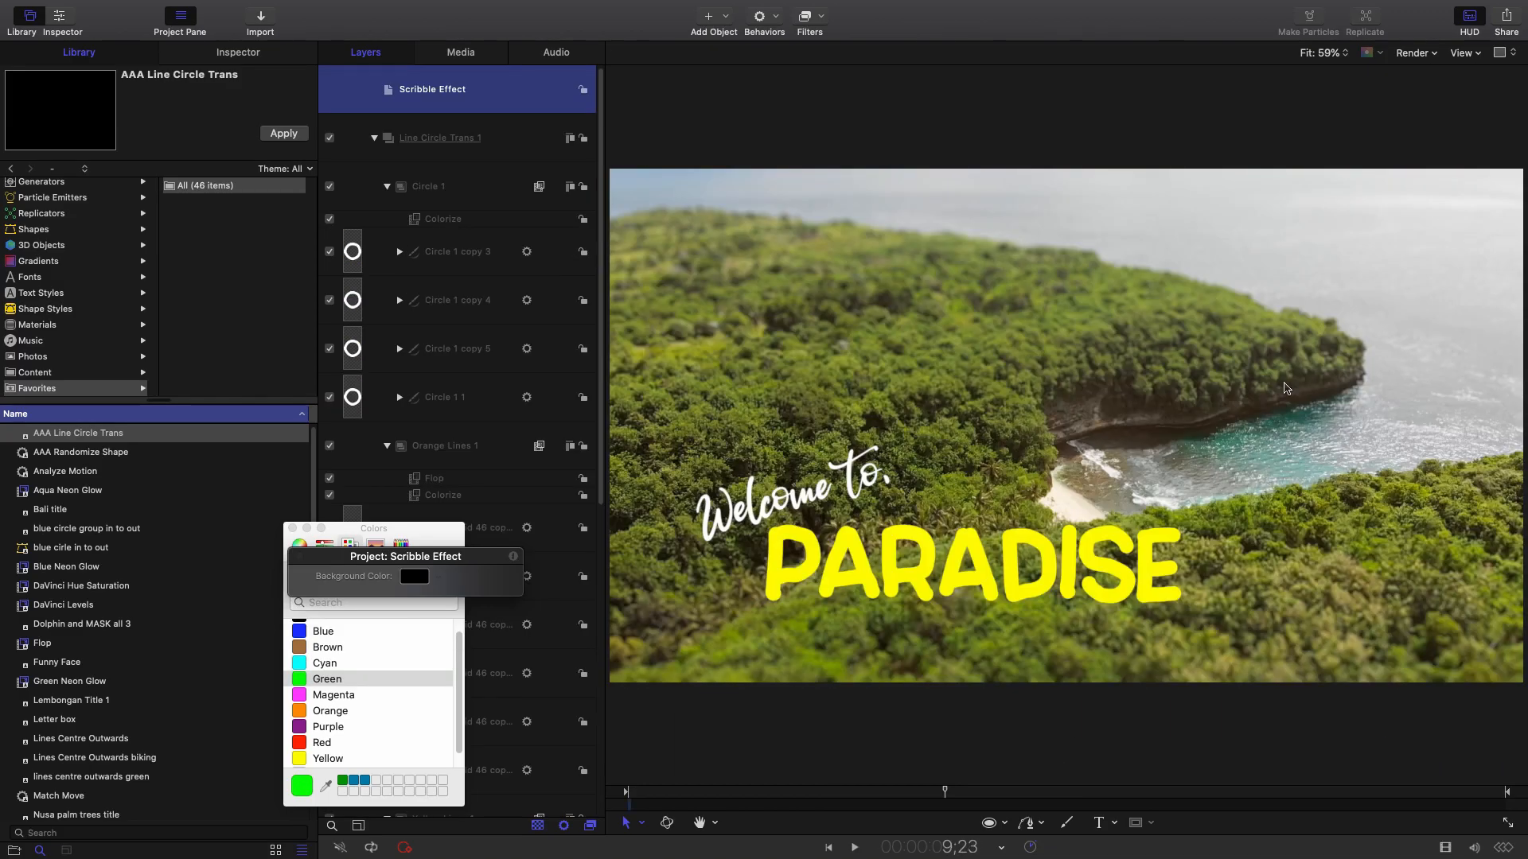
{"action": "key", "text": "space"}
{"action": "key", "text": "space"}
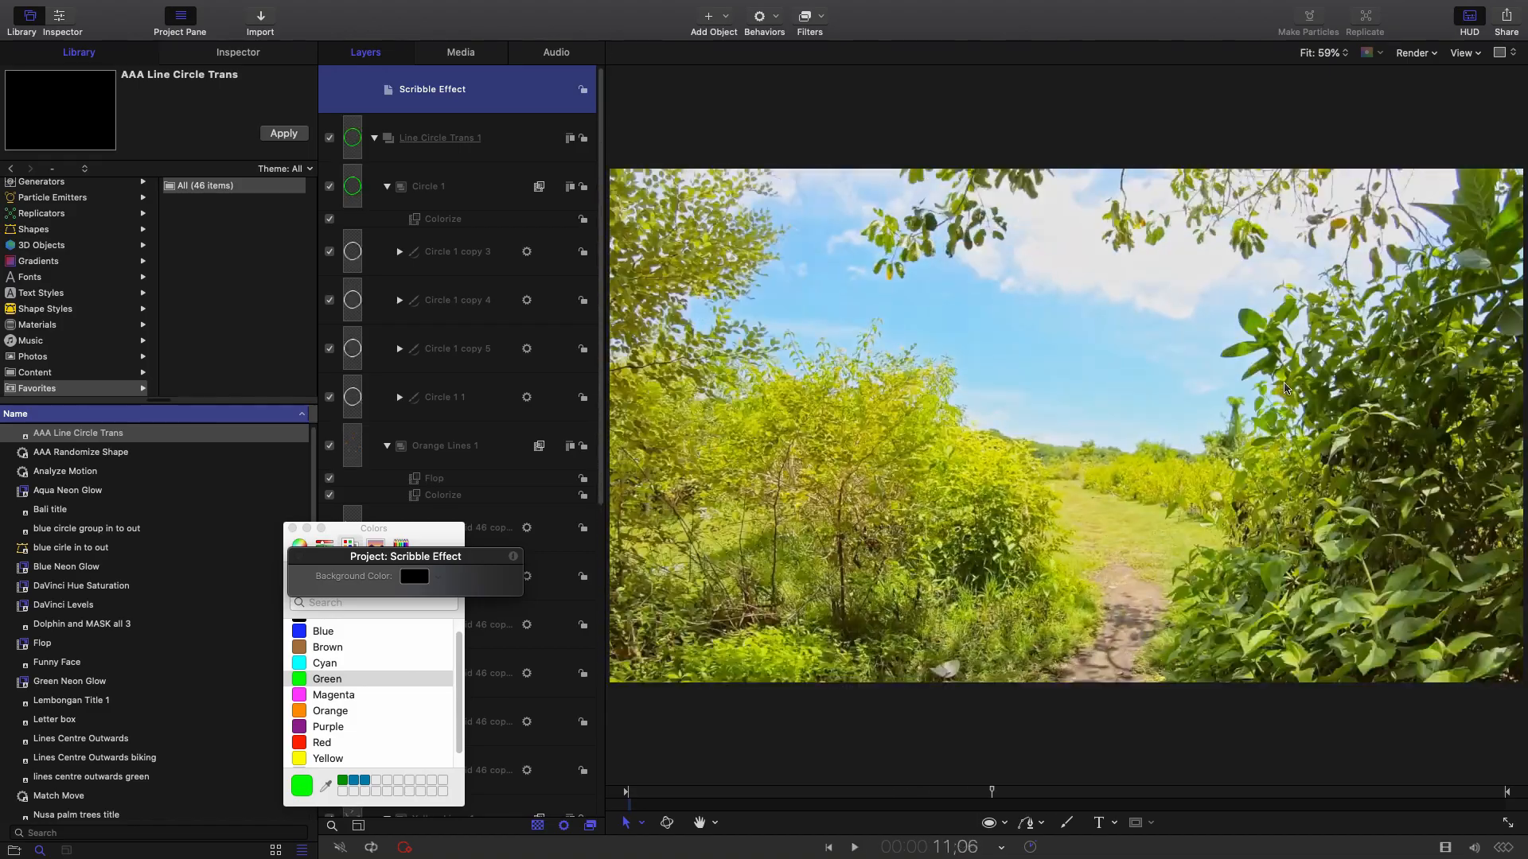
{"action": "left_click", "coordinate": [534, 130]}
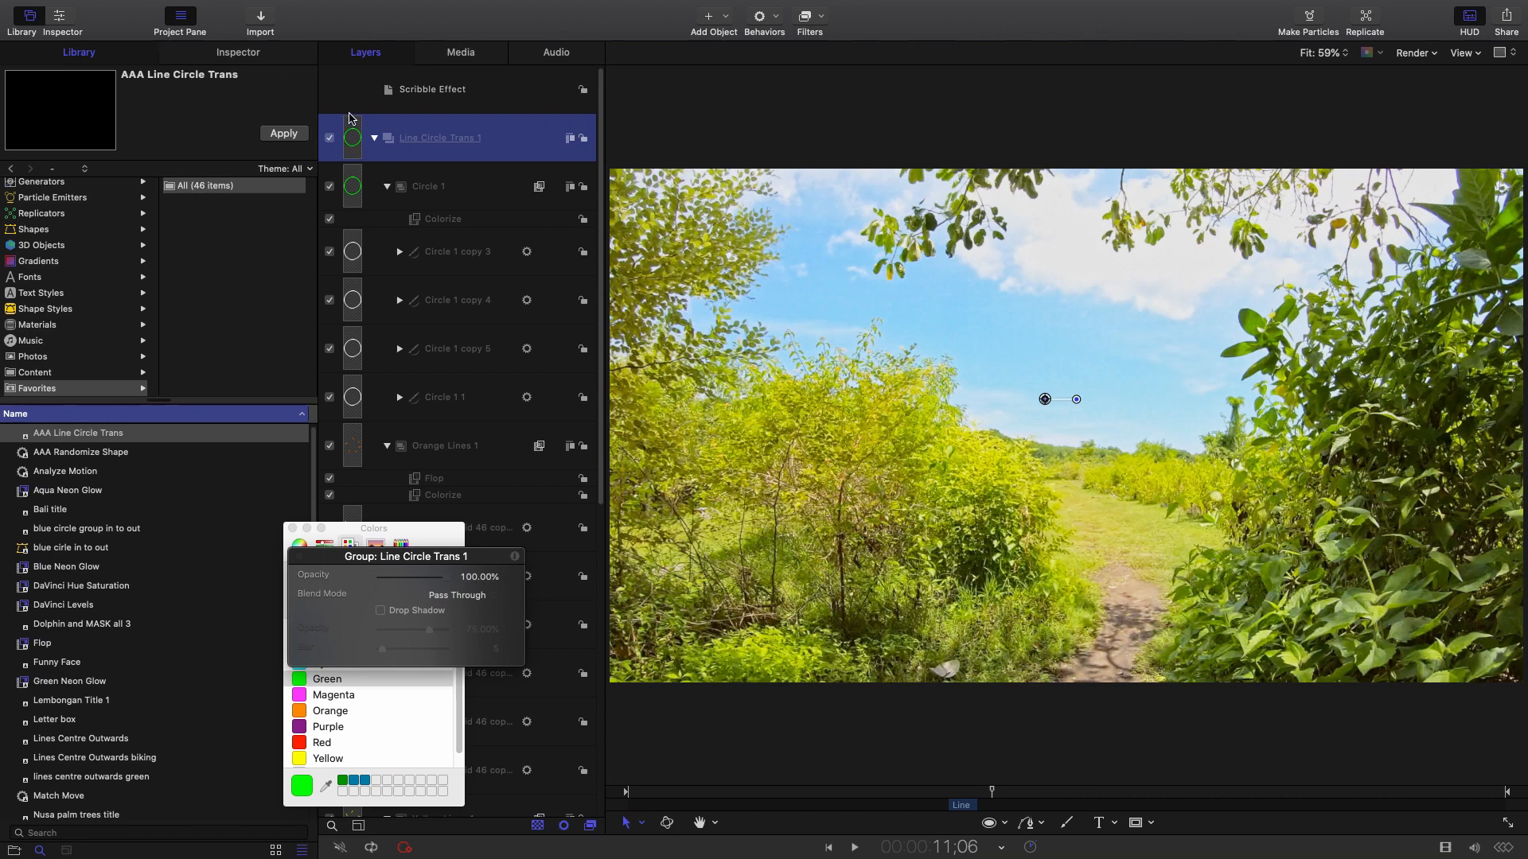
{"action": "left_click", "coordinate": [371, 139]}
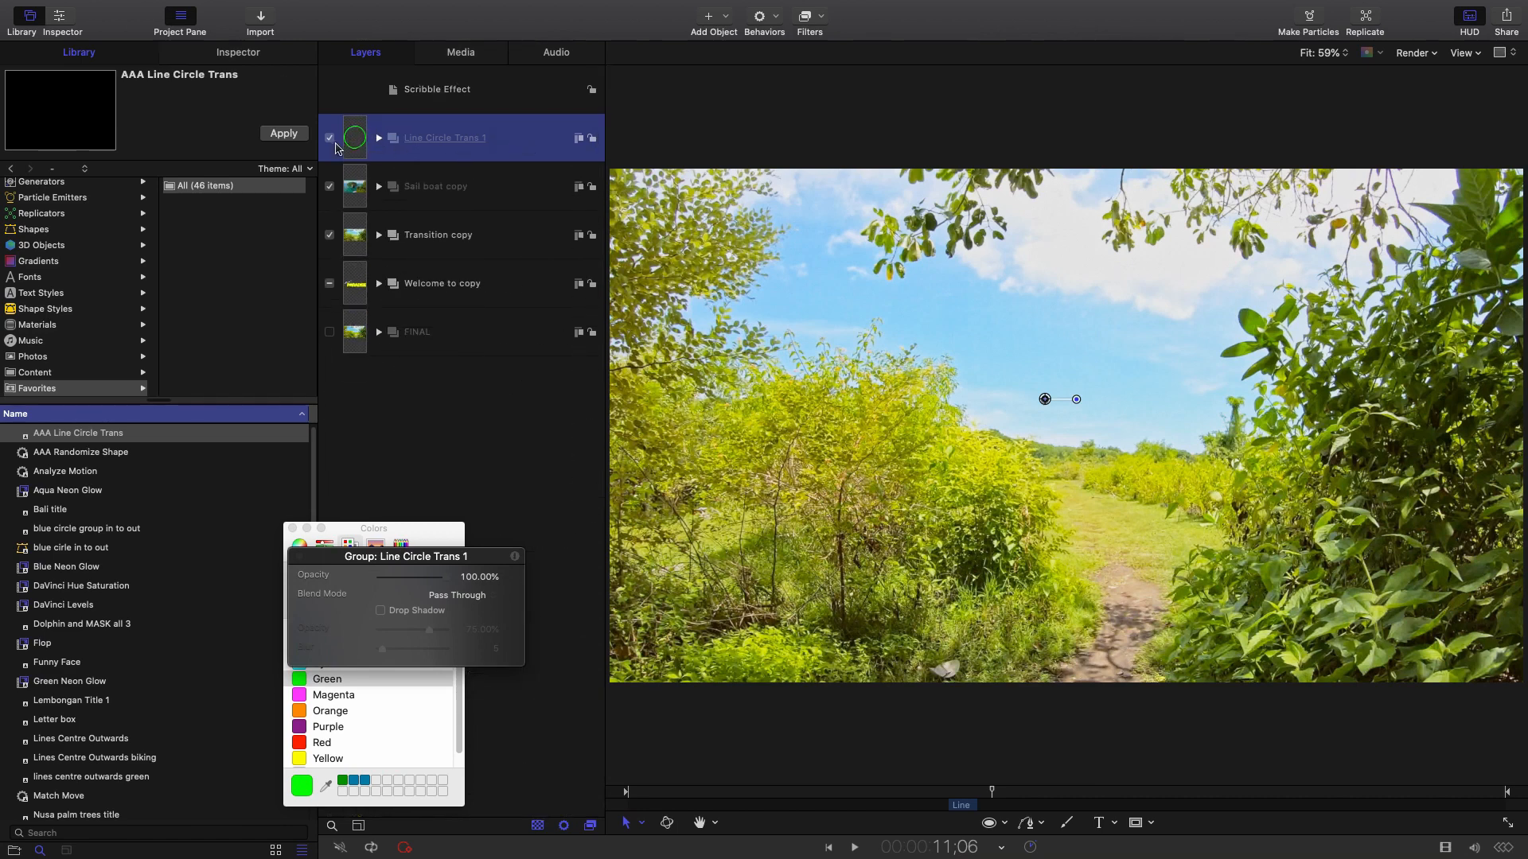
{"action": "left_click", "coordinate": [378, 138]}
Set the Circle 1 Colorize Remap White To colour to Blue.
{"action": "left_click", "coordinate": [392, 188]}
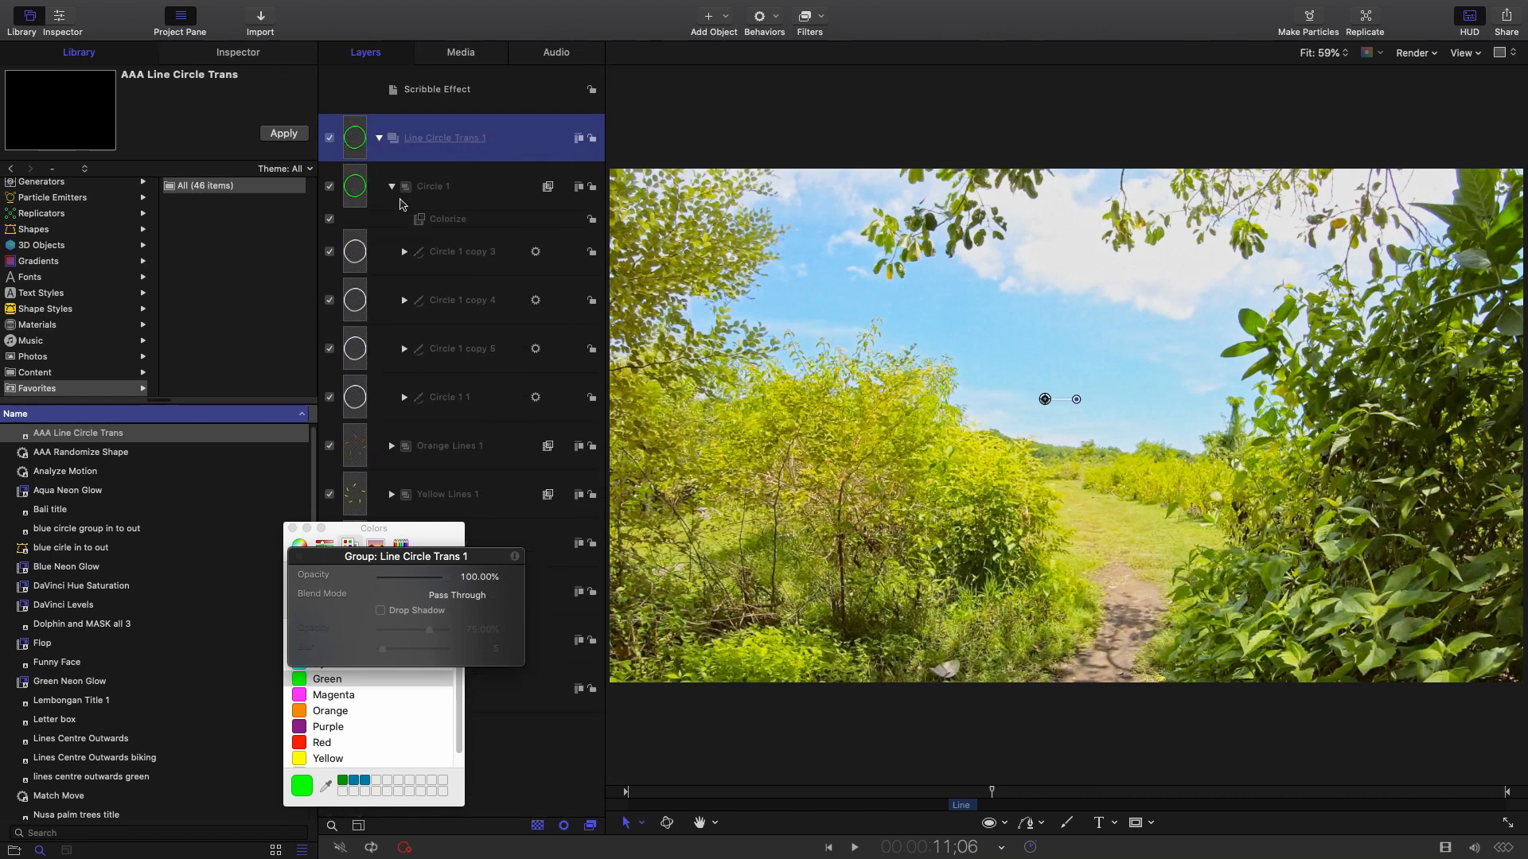
{"action": "left_click", "coordinate": [435, 219]}
{"action": "left_click", "coordinate": [960, 791]}
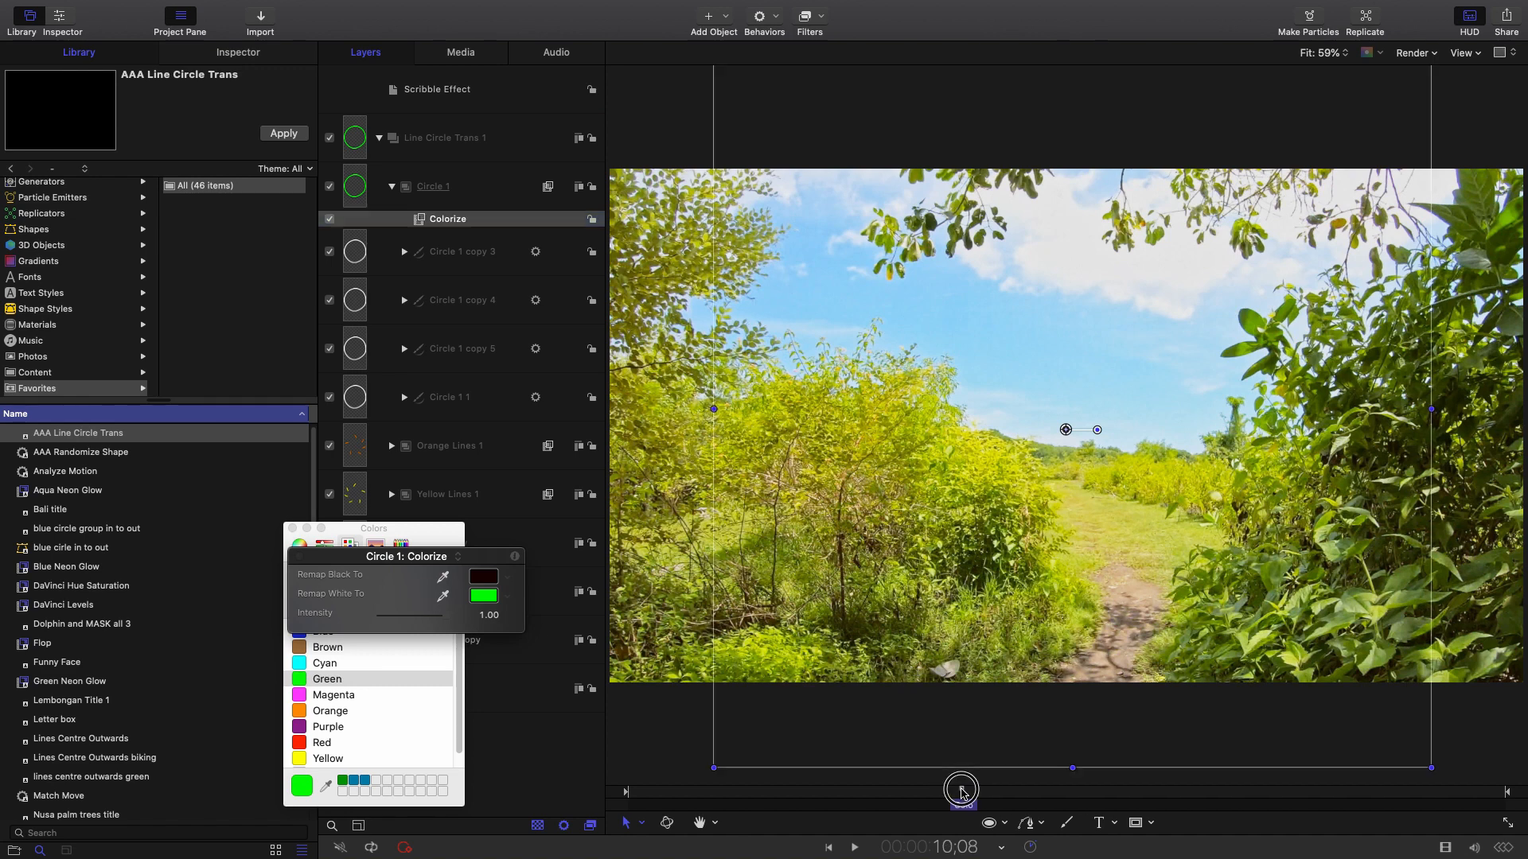
{"action": "left_click", "coordinate": [493, 224]}
{"action": "left_click", "coordinate": [483, 603]}
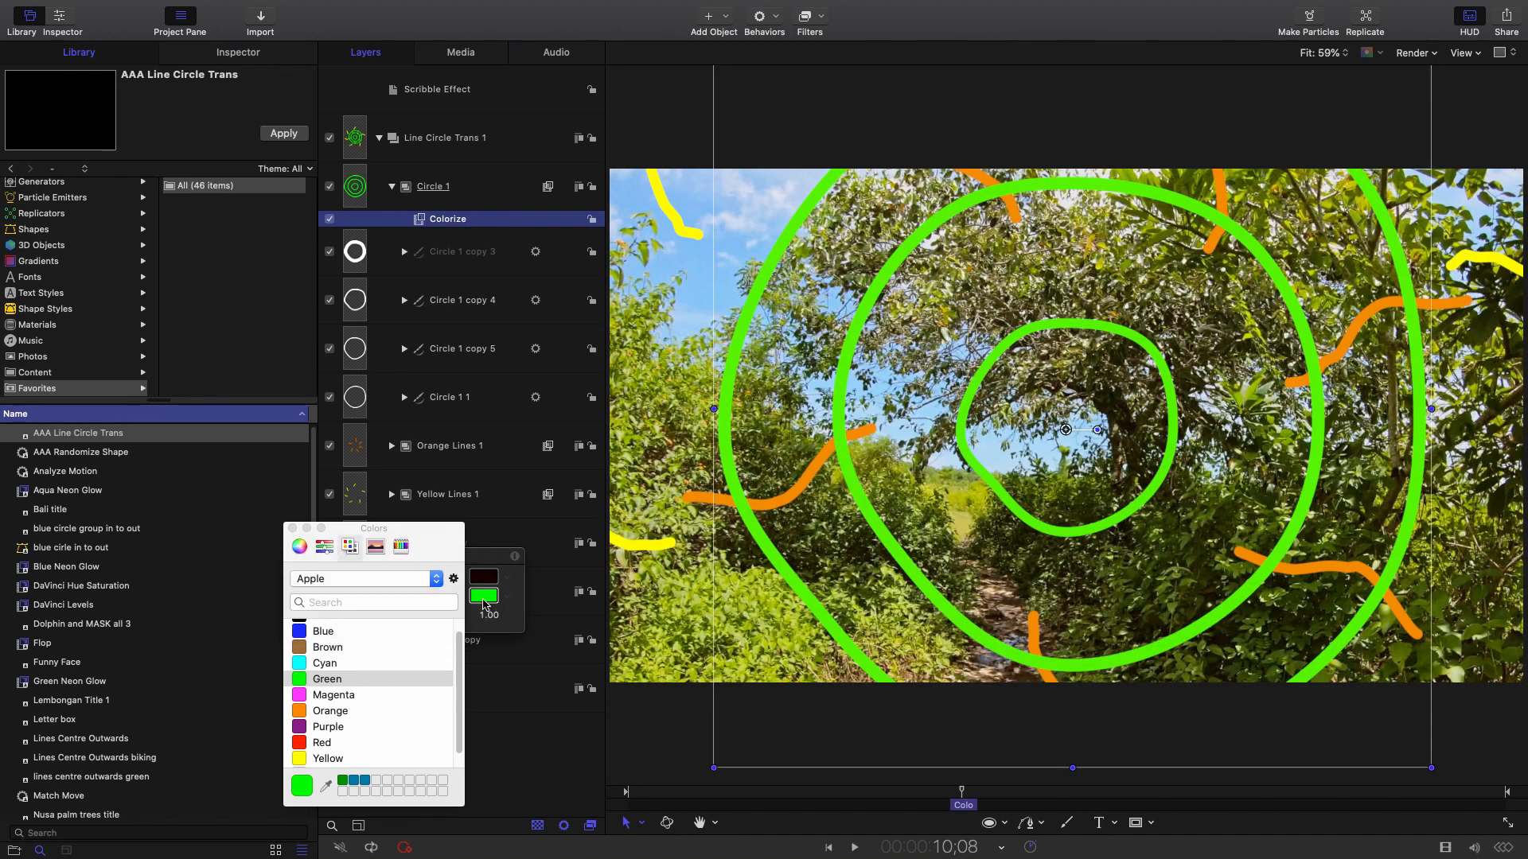
{"action": "left_click", "coordinate": [313, 632]}
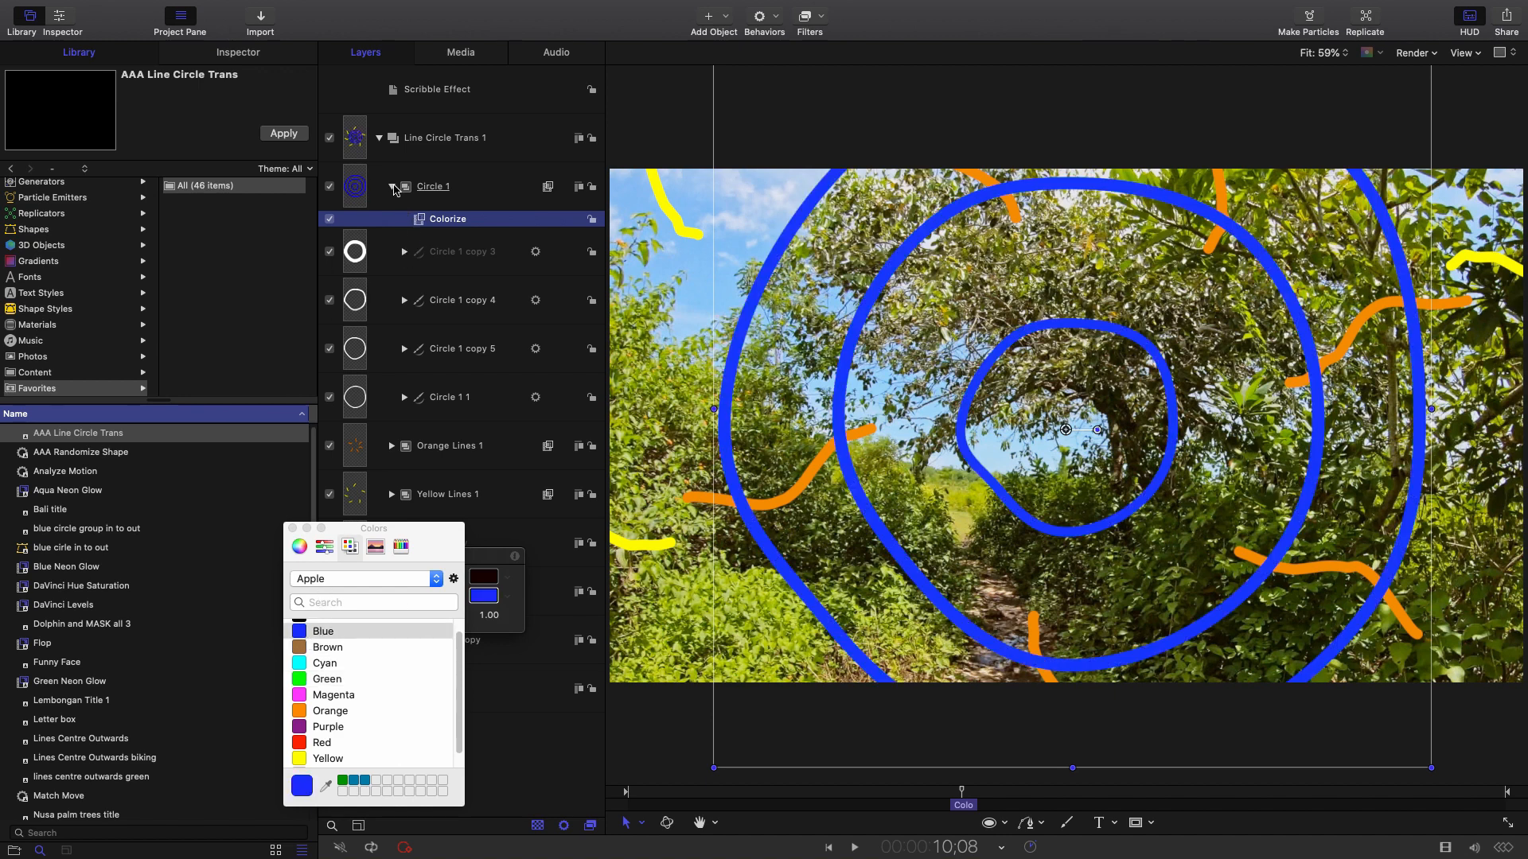
{"action": "left_click", "coordinate": [394, 188]}
Turn the Orange Lines 1 Colorize colour to Cyan.
{"action": "left_click", "coordinate": [392, 235]}
{"action": "left_click", "coordinate": [466, 284]}
{"action": "left_click", "coordinate": [483, 597]}
{"action": "left_click", "coordinate": [324, 662]}
{"action": "left_click", "coordinate": [390, 237]}
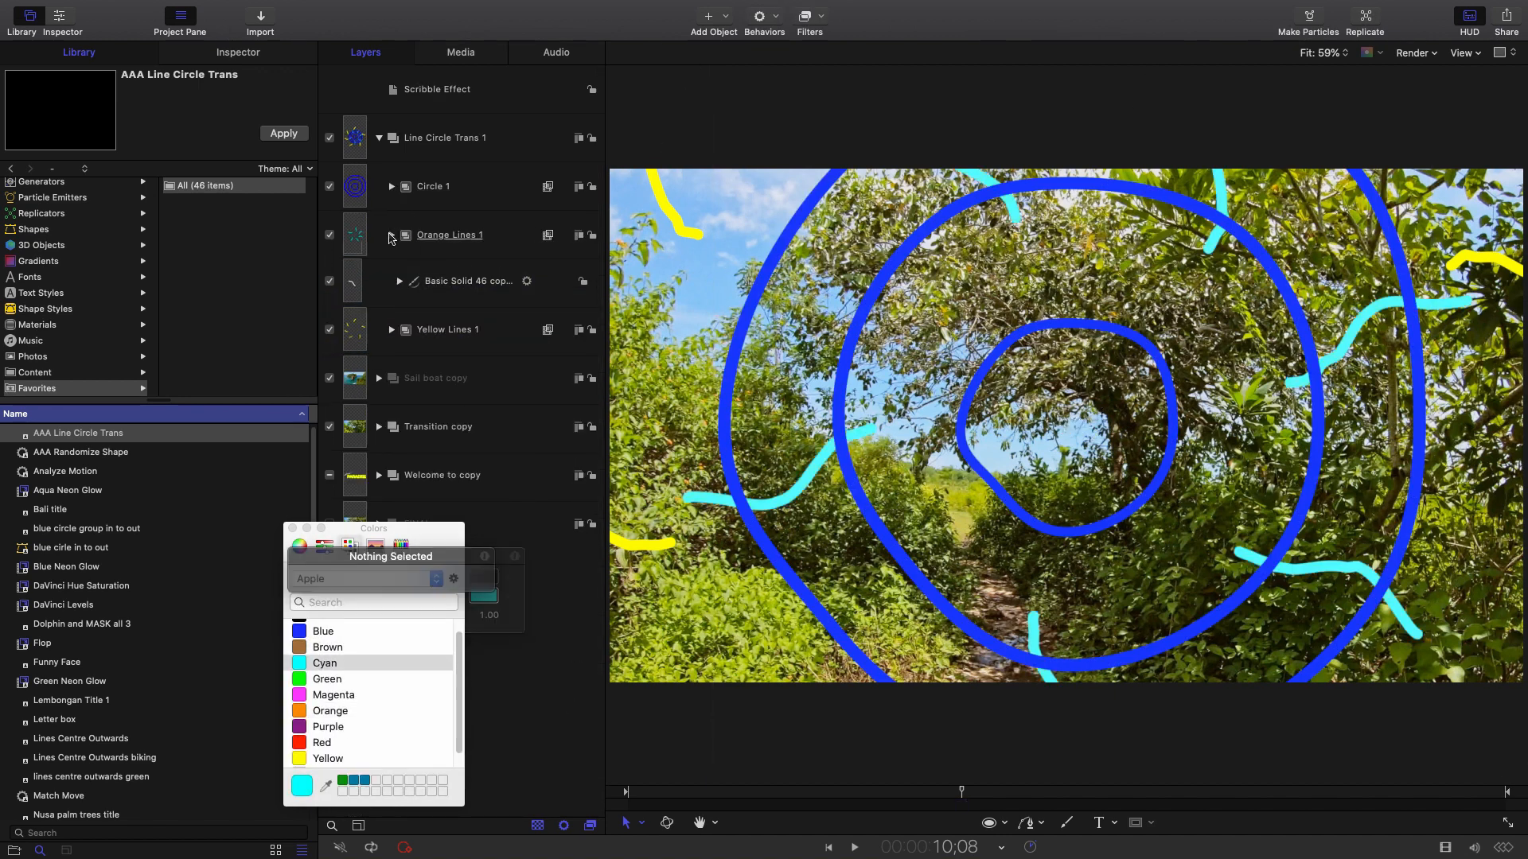
Set the Yellow Lines 1 Colorize colour to Magenta after trying Yellow and Green.
{"action": "left_click", "coordinate": [391, 284]}
{"action": "left_click", "coordinate": [448, 316]}
{"action": "left_click", "coordinate": [483, 597]}
{"action": "left_click", "coordinate": [328, 759]}
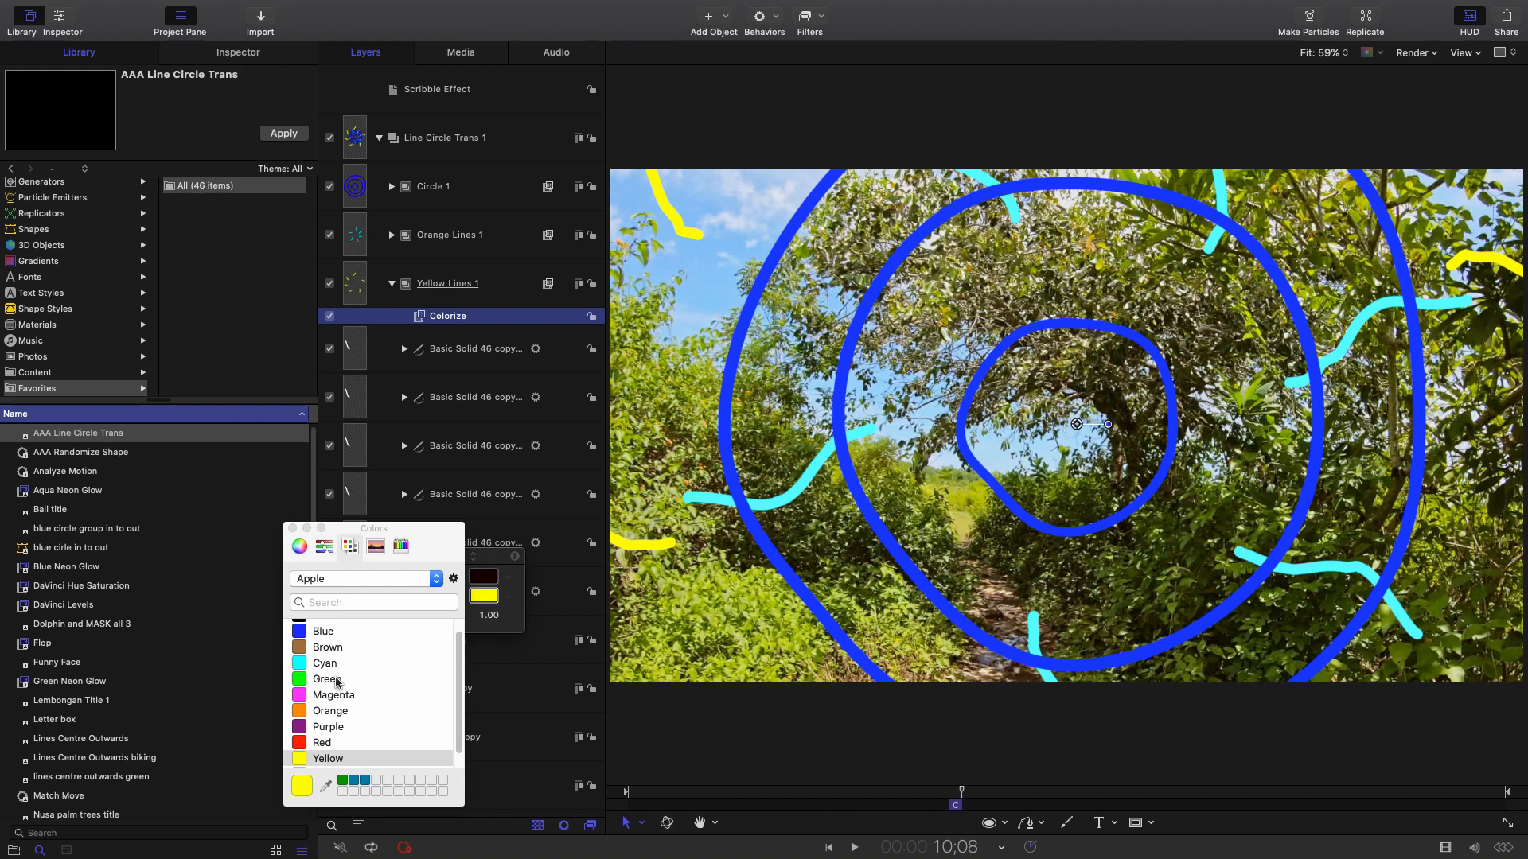
{"action": "left_click", "coordinate": [337, 680]}
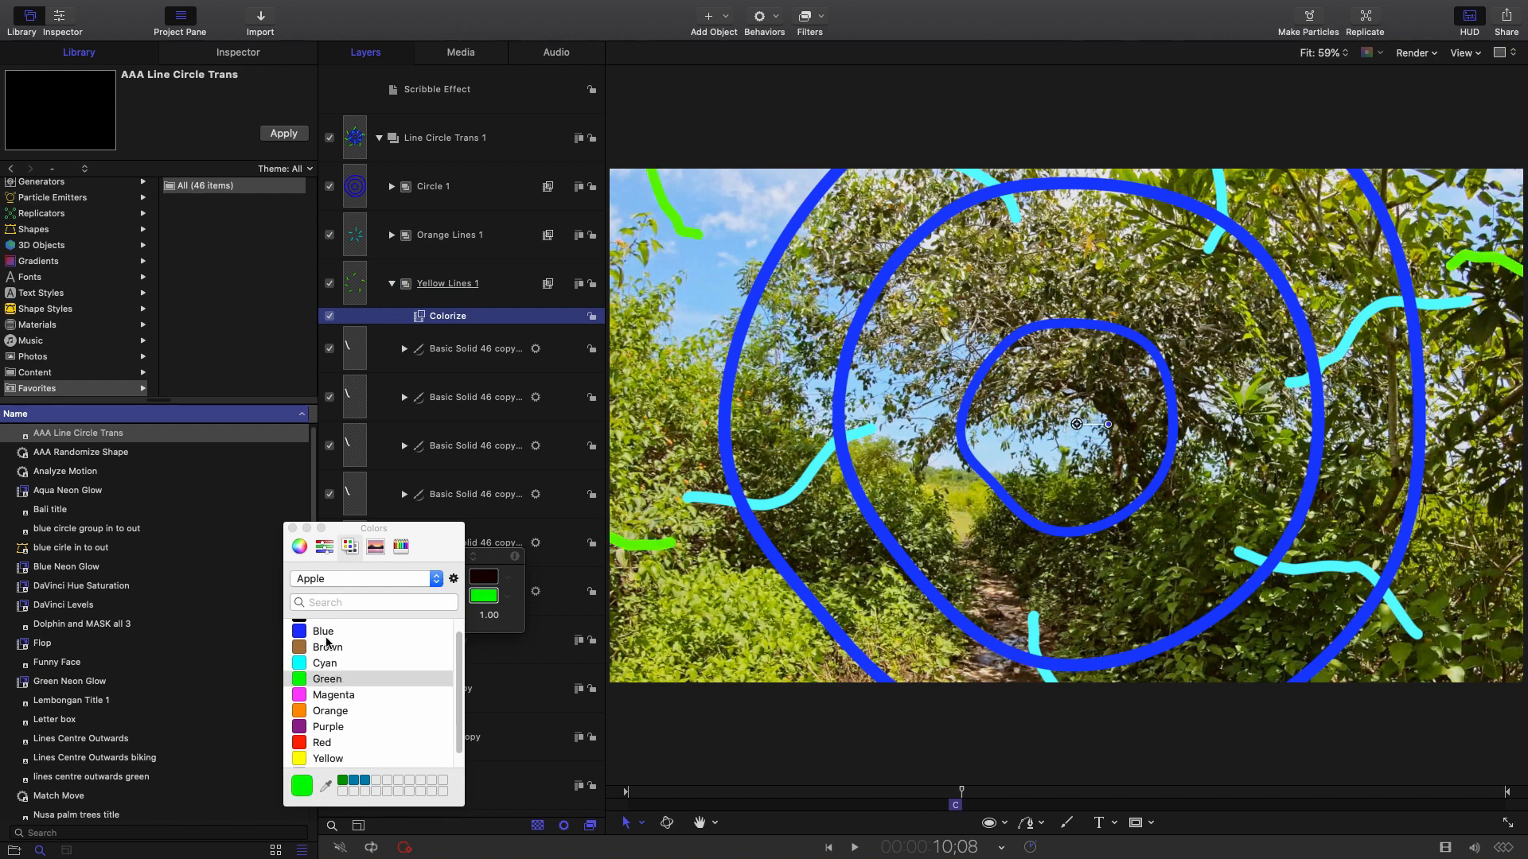
{"action": "left_click", "coordinate": [327, 697]}
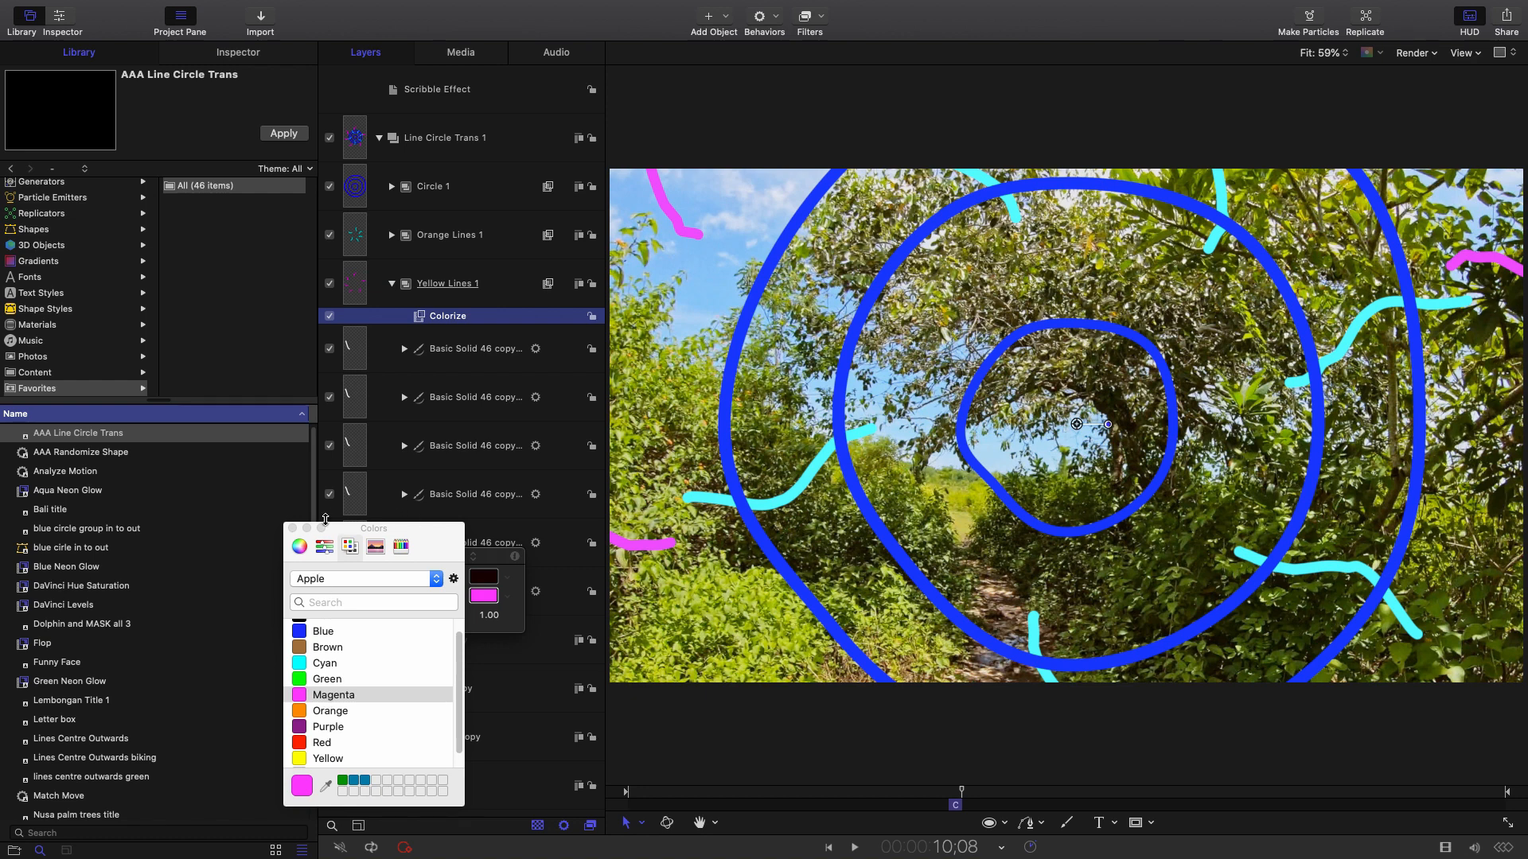
{"action": "left_click", "coordinate": [292, 529]}
{"action": "left_click_drag", "start_coordinate": [310, 560], "coordinate": [169, 552]}
Preview the recoloured transition, then delete the Line Circle Trans 1 group.
{"action": "mouse_move", "coordinate": [945, 791]}
{"action": "left_mouse_down"}
{"action": "mouse_move", "coordinate": [981, 788]}
{"action": "mouse_move", "coordinate": [968, 788]}
{"action": "left_mouse_up"}
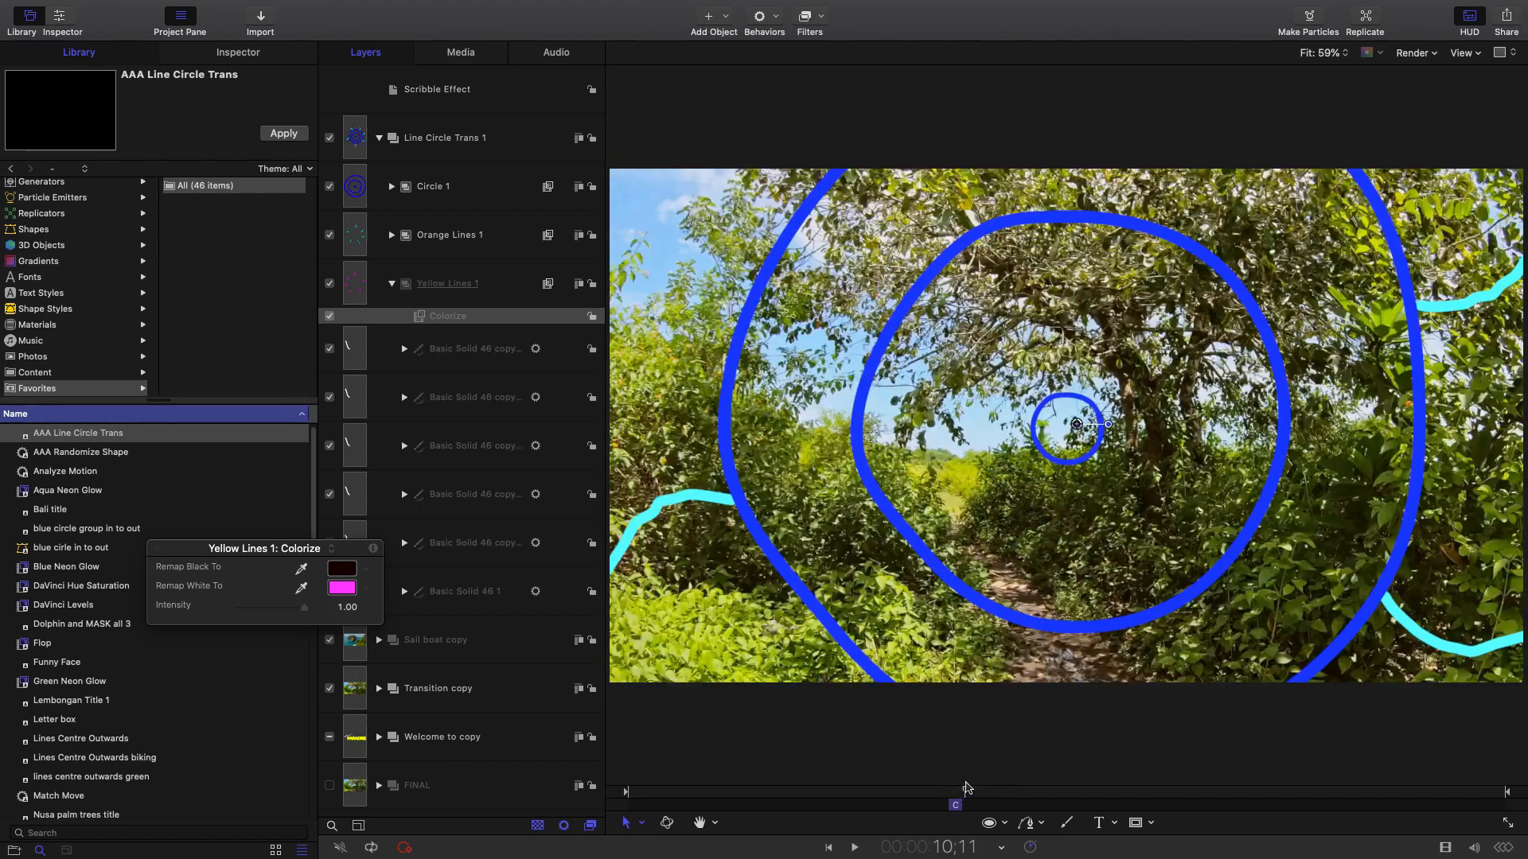
{"action": "left_click", "coordinate": [380, 138]}
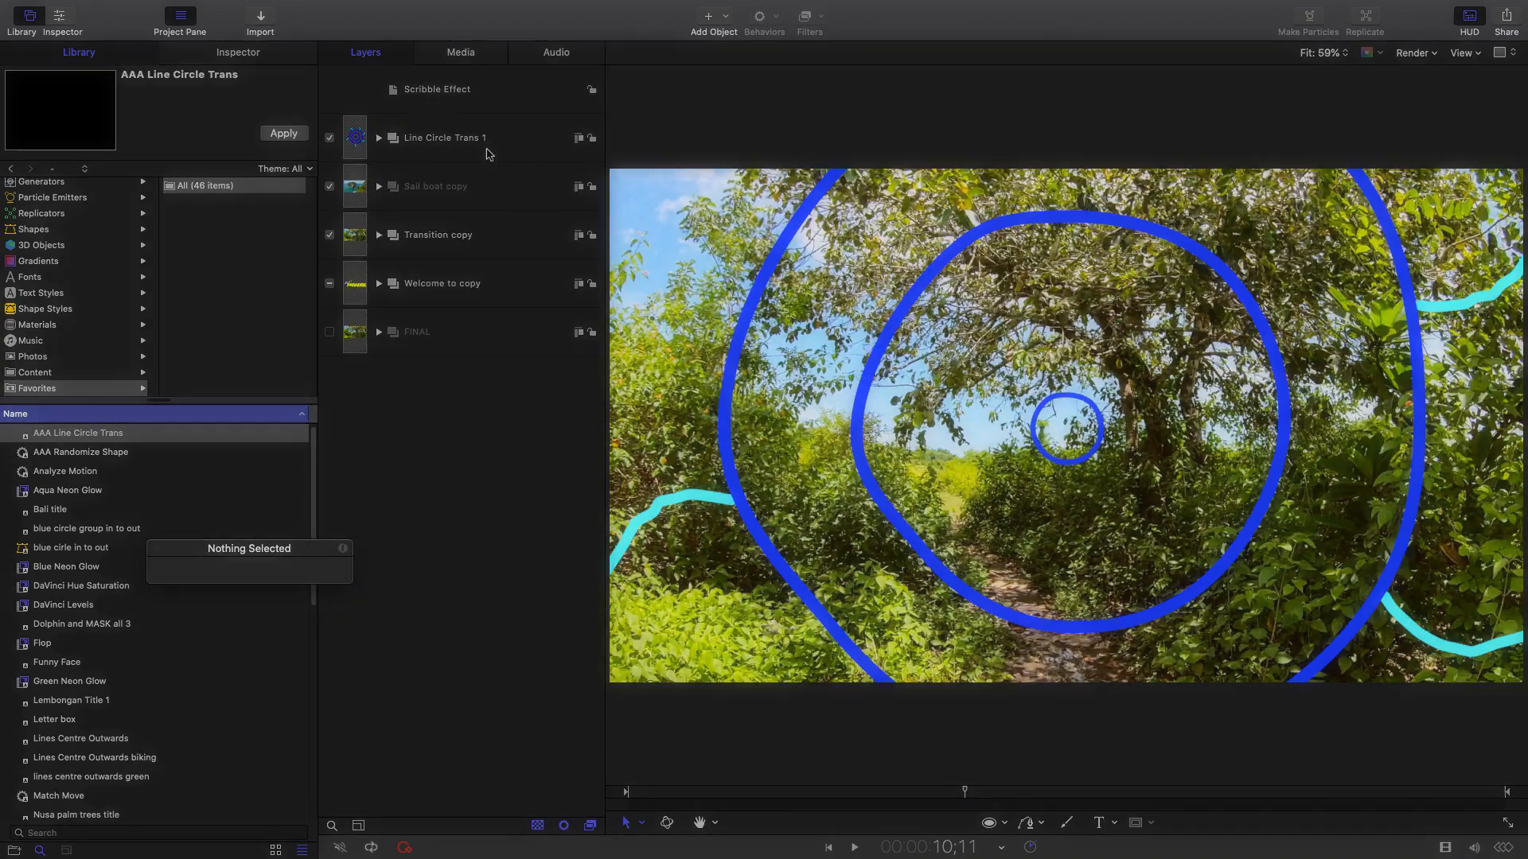
{"action": "left_click", "coordinate": [520, 134]}
{"action": "right_click", "coordinate": [520, 133]}
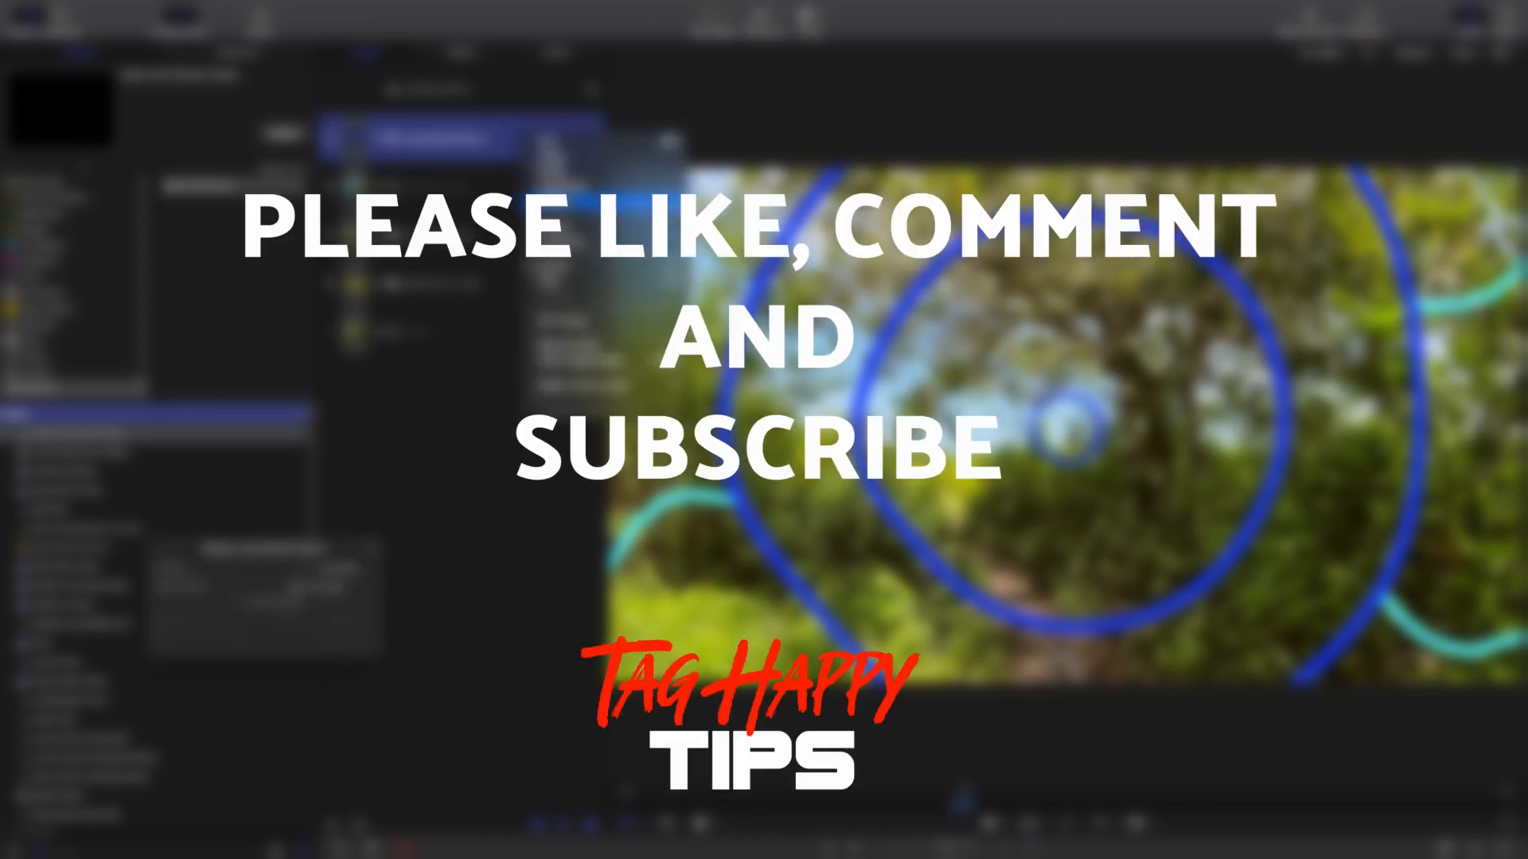
{"action": "left_click", "coordinate": [558, 187]}
{"action": "left_click", "coordinate": [496, 148]}
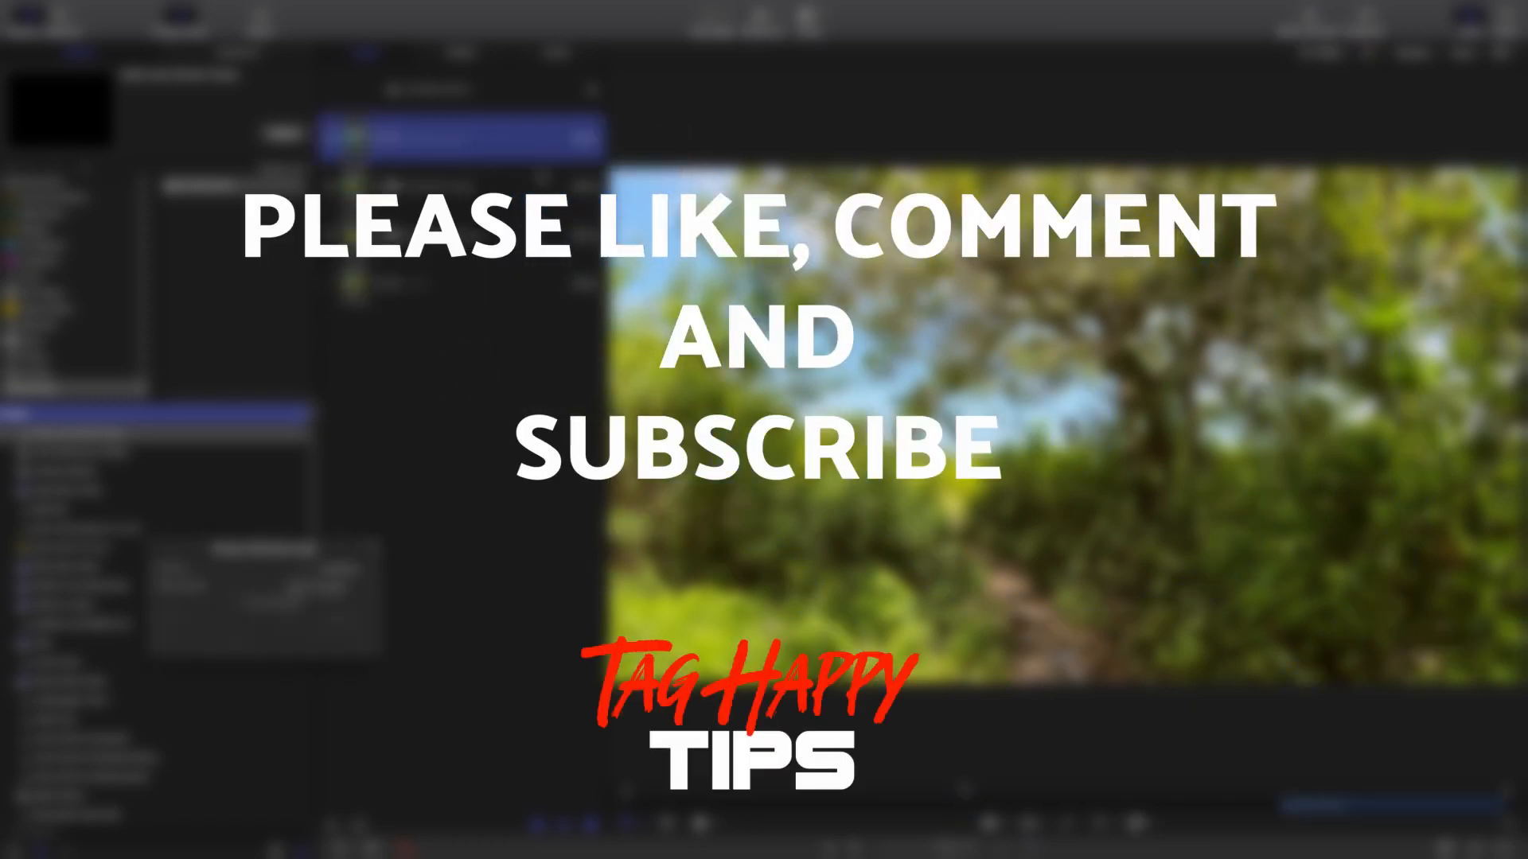